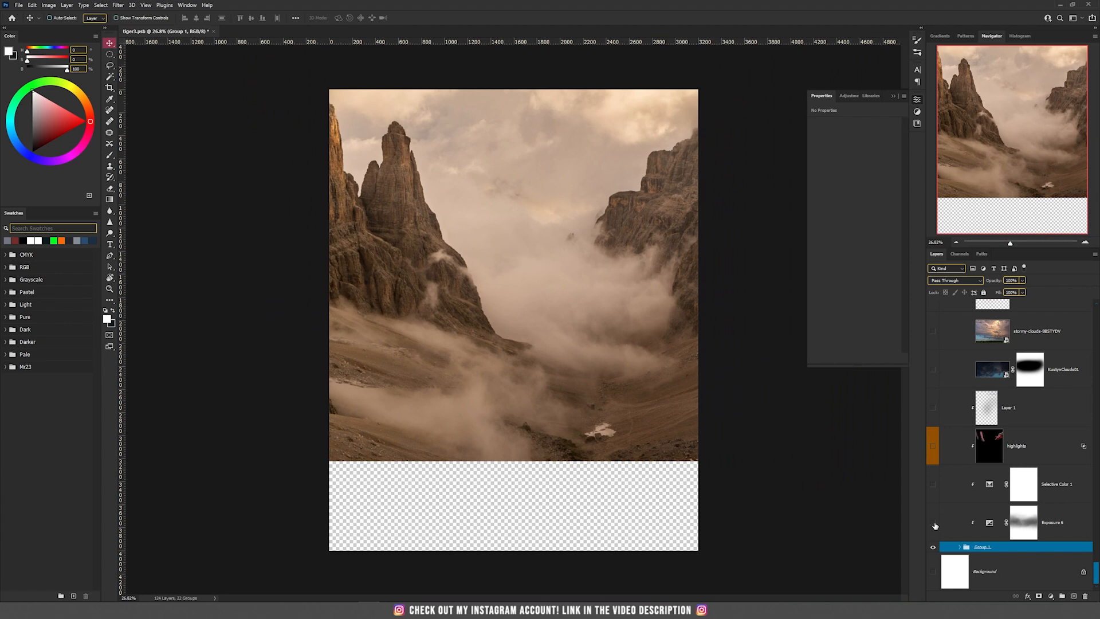
Show the Exposure 6 adjustment over the mountain image and review its exposure settings and layer mask
{"action": "left_click", "coordinate": [1027, 533]}
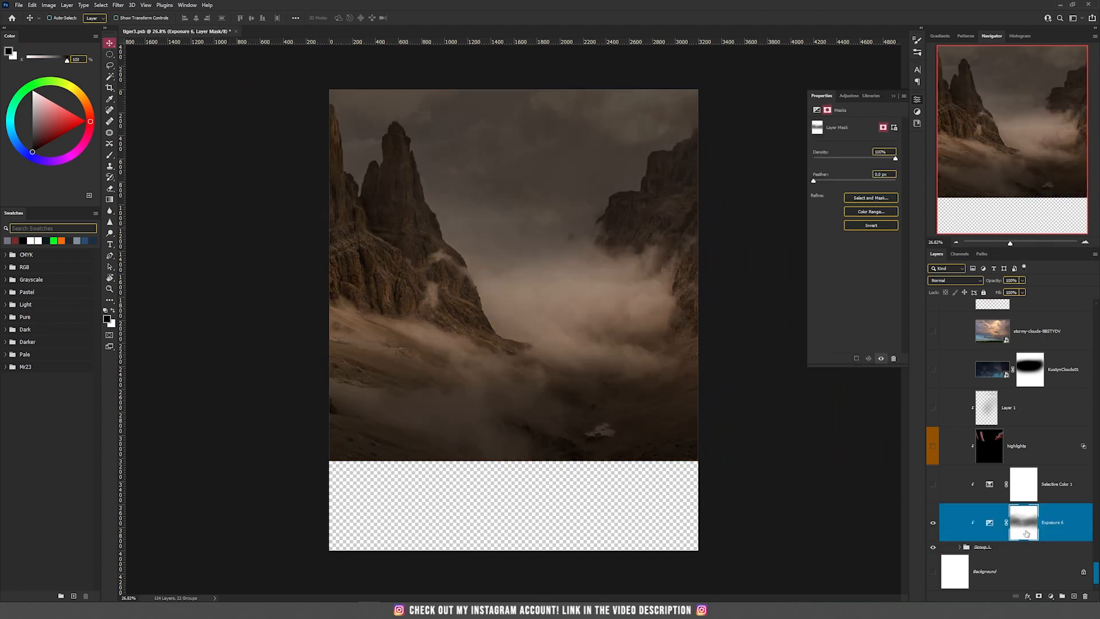
{"action": "left_click", "coordinate": [990, 522]}
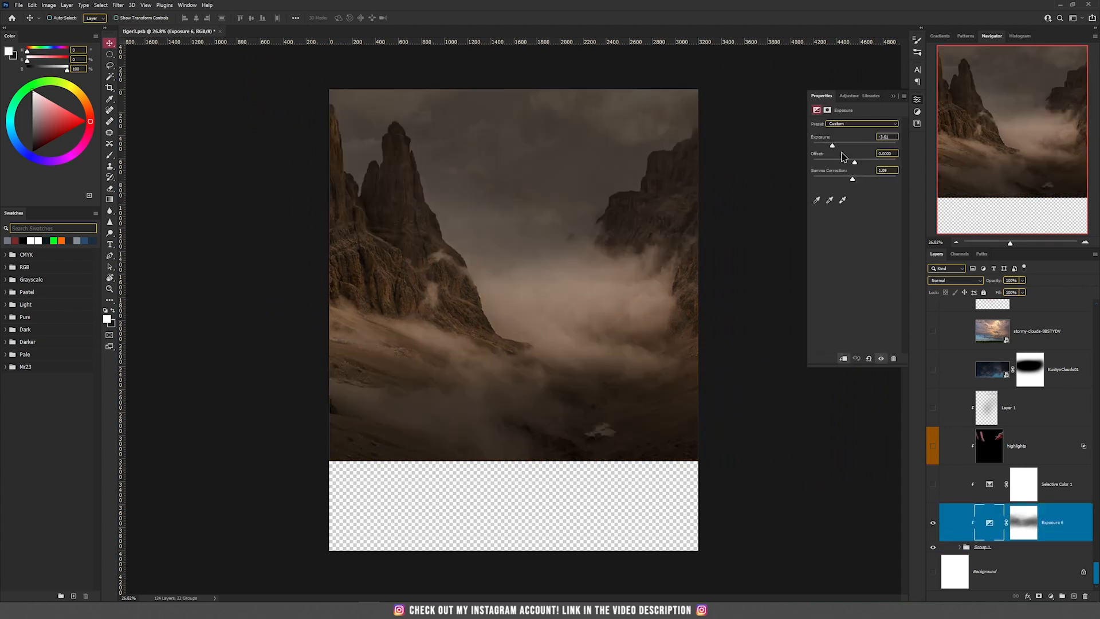
{"action": "left_click", "coordinate": [1029, 531], "text": "shift"}
{"action": "left_click", "coordinate": [1025, 528], "text": "shift"}
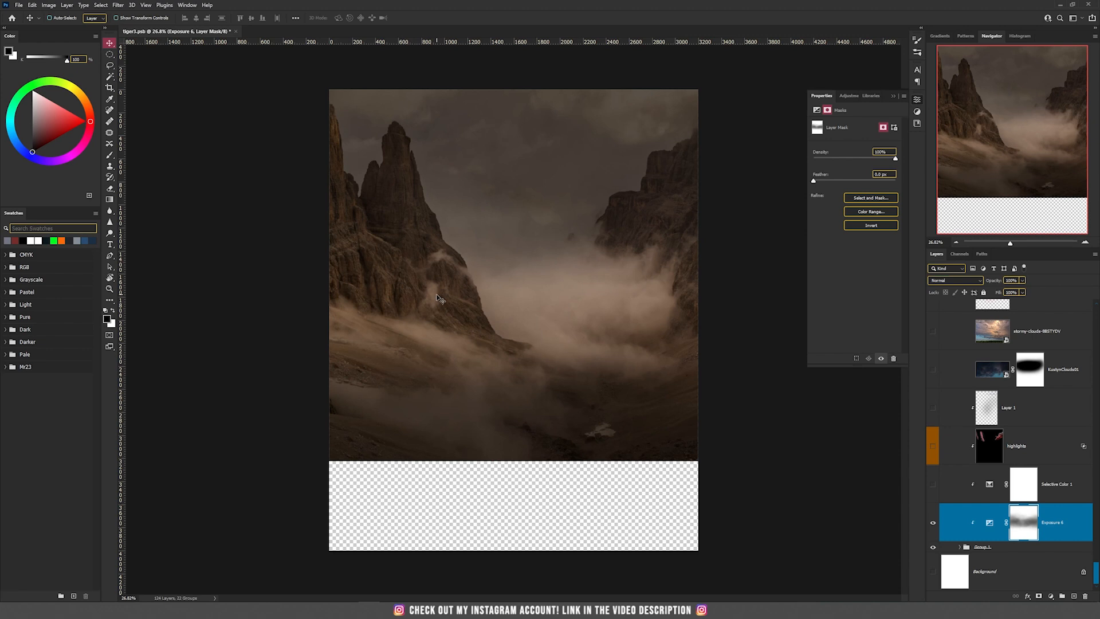
{"action": "key", "text": "b"}
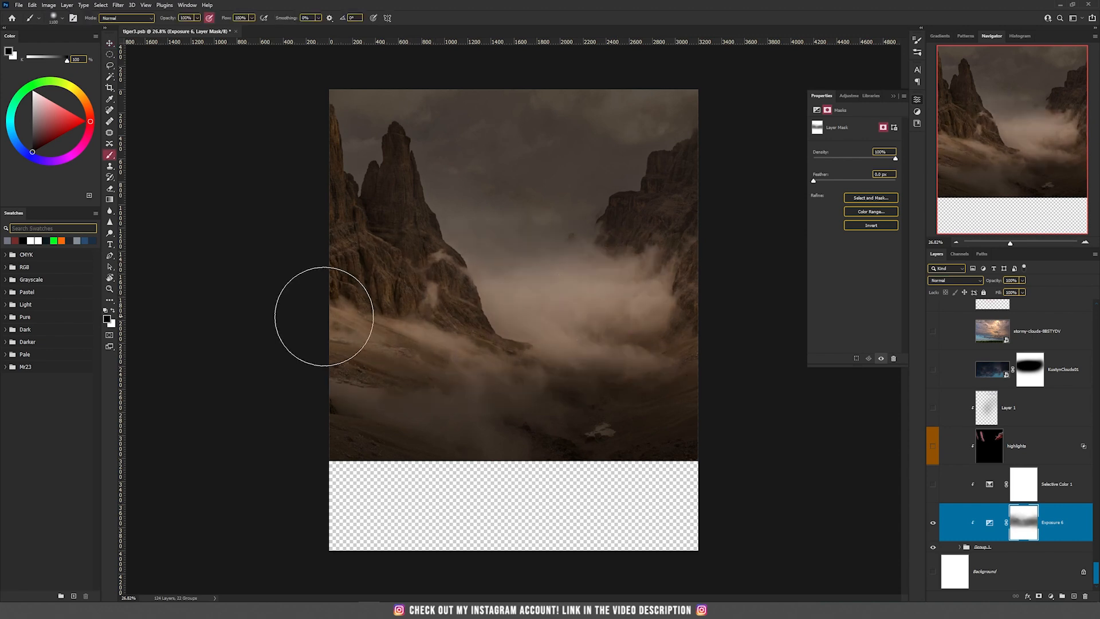
{"action": "key", "text": "v"}
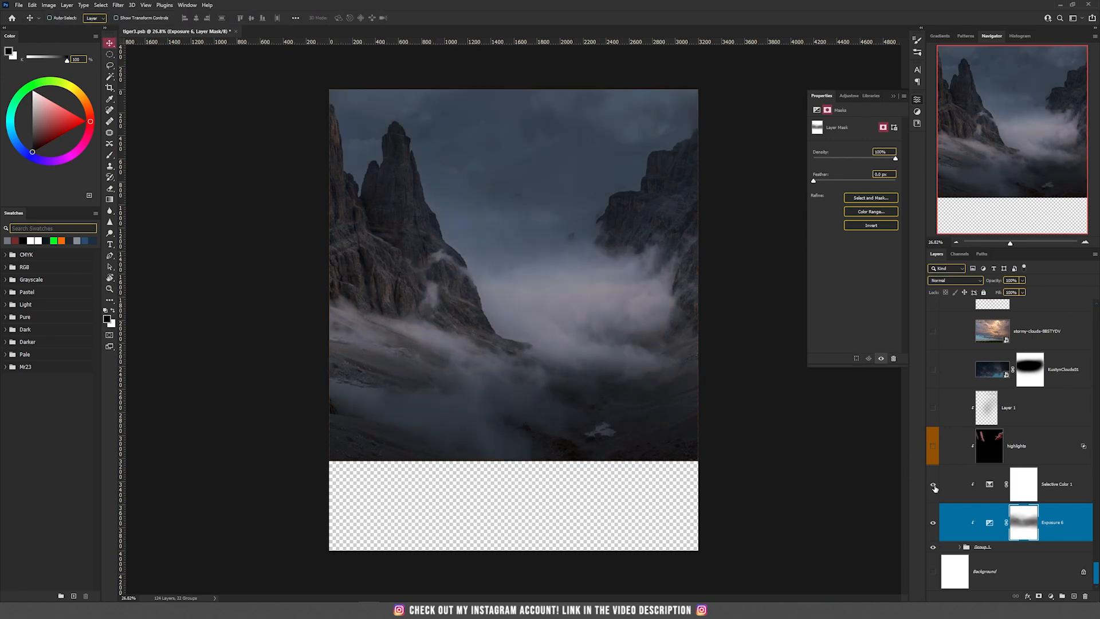
Open the Selective Color 1 adjustment and view its values for the Neutrals
{"action": "left_click", "coordinate": [991, 491]}
{"action": "left_click", "coordinate": [871, 135]}
{"action": "left_click", "coordinate": [867, 194]}
Toggle the highlights layer's visibility to compare the mountains with and without the red rim light
{"action": "left_click", "coordinate": [933, 447]}
{"action": "left_click", "coordinate": [933, 447]}
{"action": "left_click", "coordinate": [933, 449]}
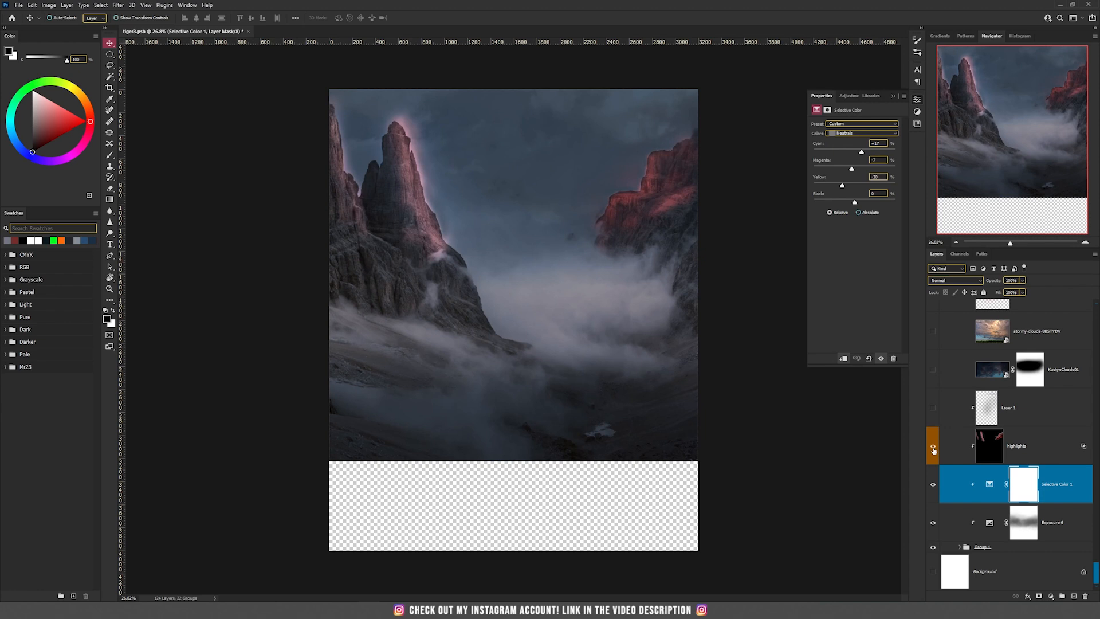
{"action": "left_click", "coordinate": [934, 451]}
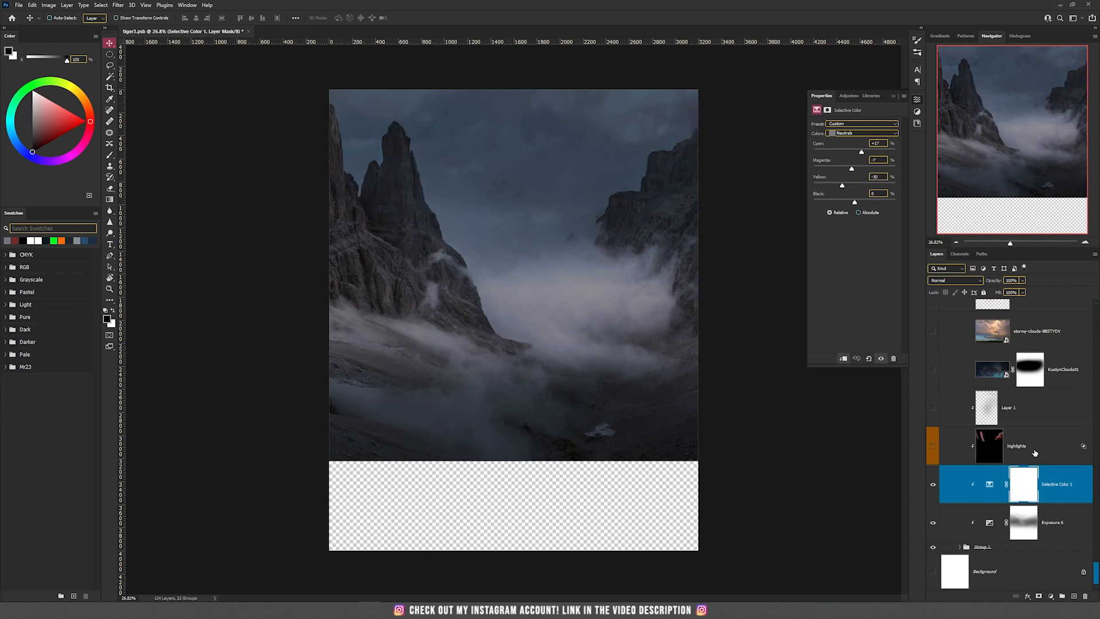
{"action": "left_click", "coordinate": [933, 447]}
{"action": "left_click", "coordinate": [932, 447]}
{"action": "left_click", "coordinate": [933, 447]}
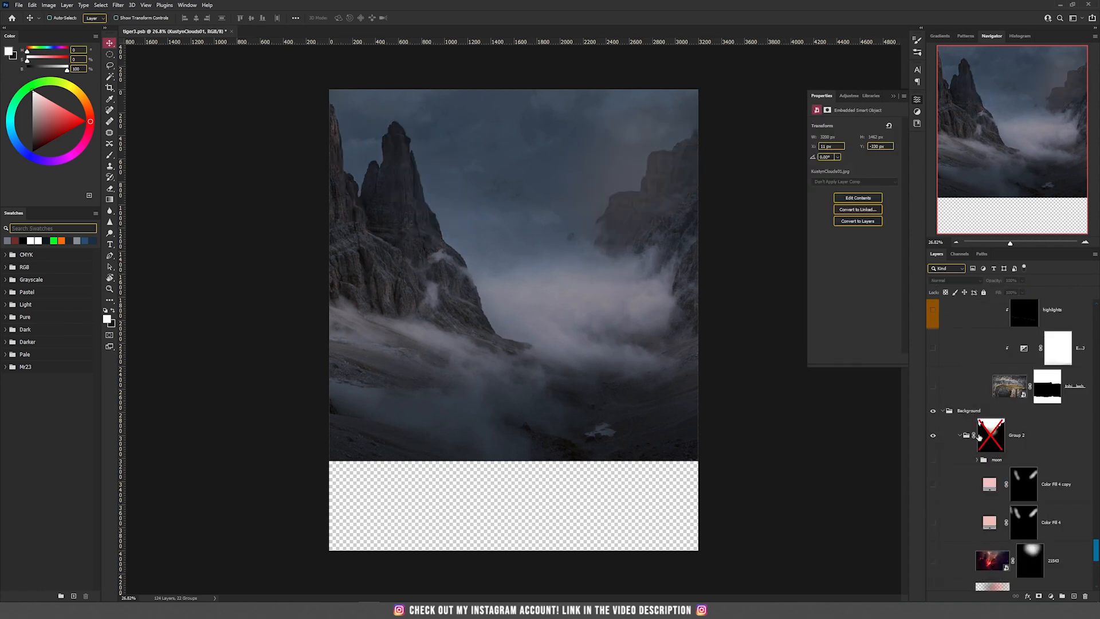
Compare the scene with Group 2's layer mask disabled and enabled
{"action": "left_click", "coordinate": [982, 435], "text": "shift"}
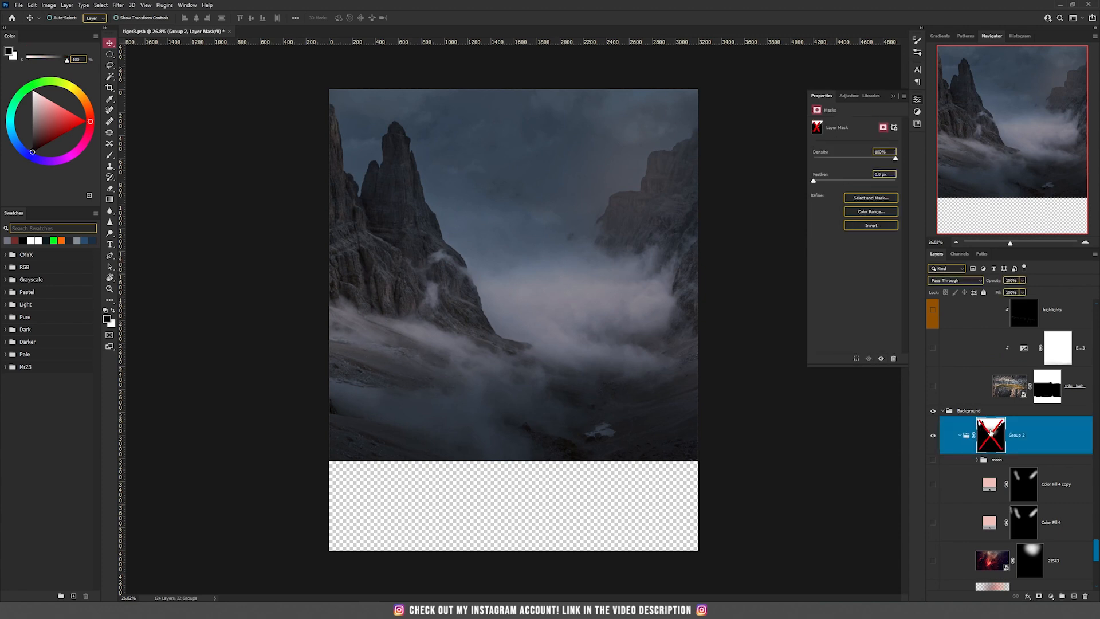
{"action": "scroll", "coordinate": [417, 327], "scroll_direction": "up", "scroll_amount": 2}
{"action": "scroll", "coordinate": [417, 328], "scroll_direction": "down", "scroll_amount": 2}
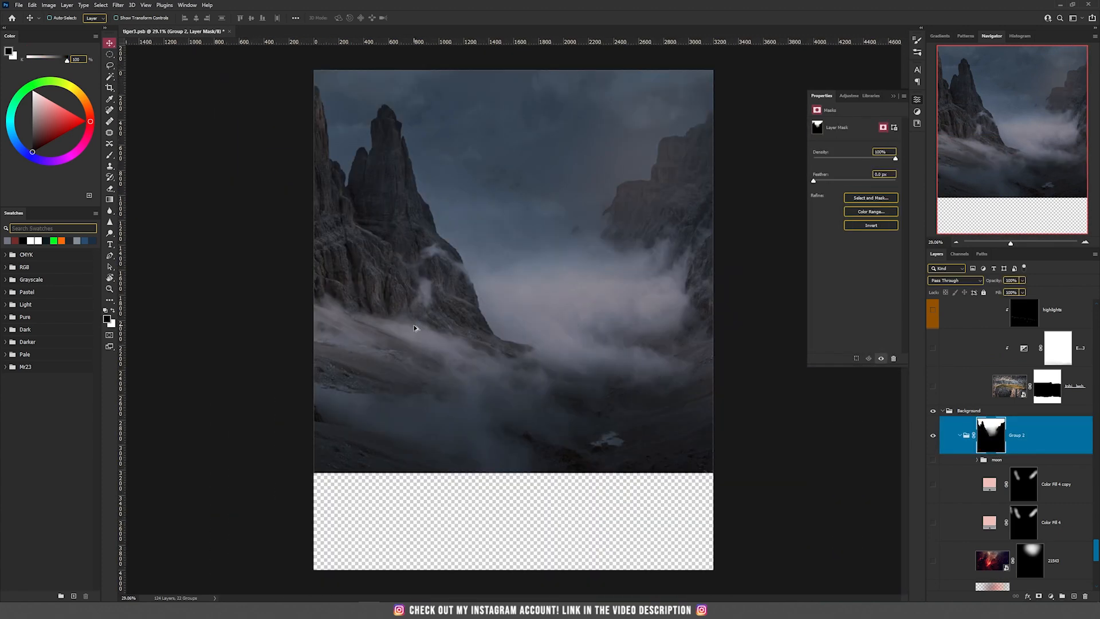
Create a new group above Group 2 in the Background group and add a layer mask to it
{"action": "left_click", "coordinate": [1063, 597]}
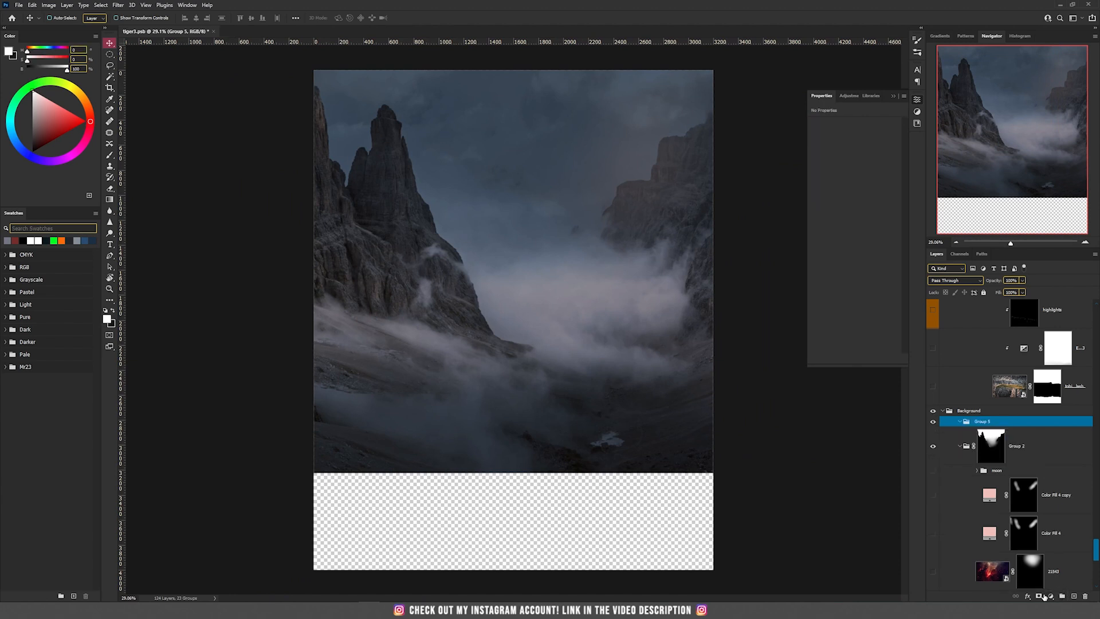
{"action": "left_click", "coordinate": [1044, 596]}
{"action": "scroll", "coordinate": [748, 370], "scroll_direction": "up", "scroll_amount": 2}
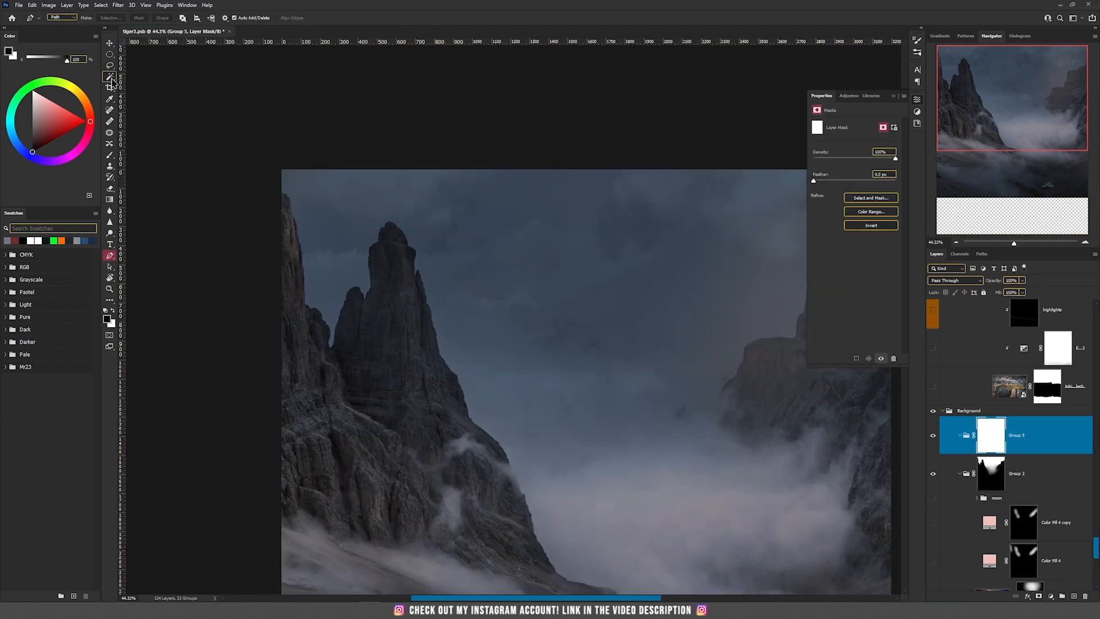
Try to select the sky with the Magic Wand while the new group's mask is targeted
{"action": "left_click", "coordinate": [111, 78]}
{"action": "left_click", "coordinate": [152, 93]}
{"action": "left_click", "coordinate": [340, 226]}
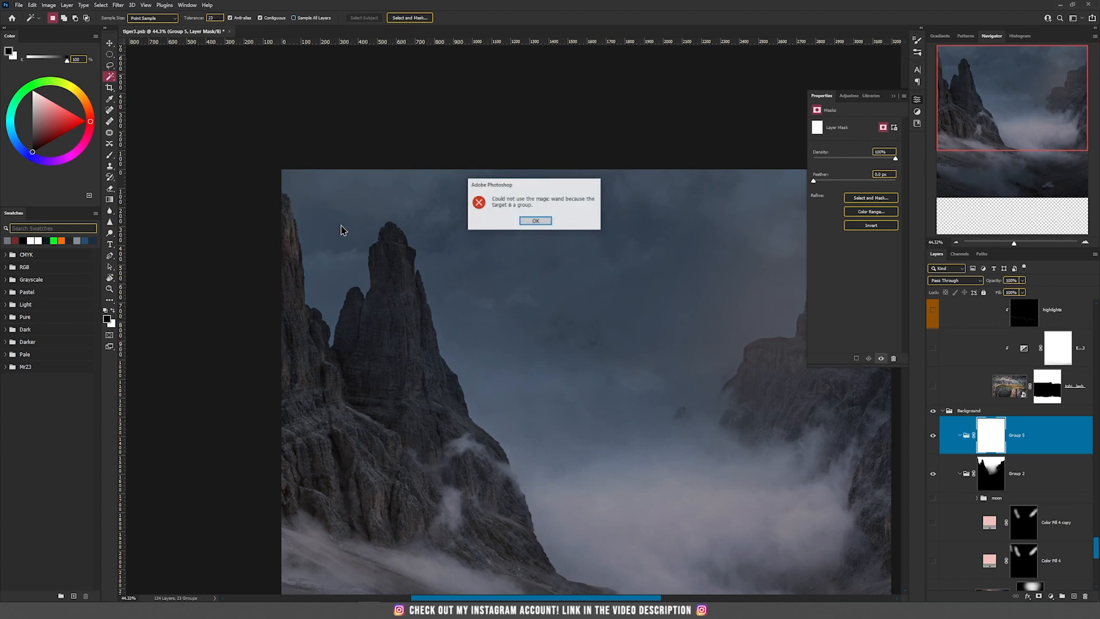
{"action": "key", "text": "Return"}
Select the sky between the mountains on Layer 16 copy 2 inside Group 1 with the Magic Wand, adding the missed cloud areas
{"action": "scroll", "coordinate": [980, 423], "scroll_direction": "down", "scroll_amount": 4}
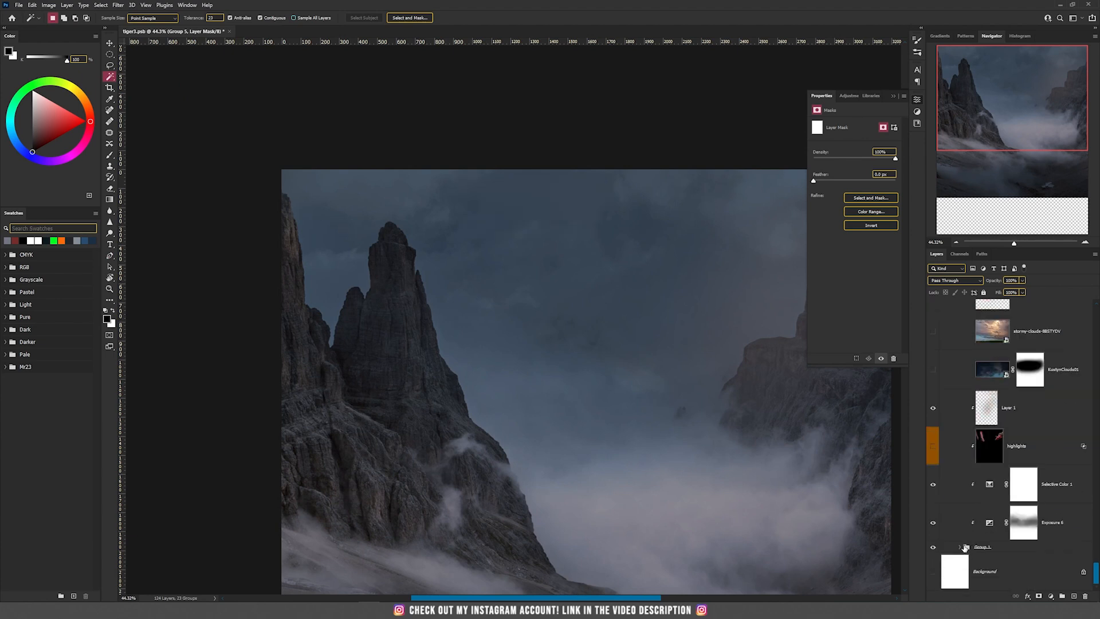
{"action": "left_click", "coordinate": [961, 547]}
{"action": "scroll", "coordinate": [999, 534], "scroll_direction": "down", "scroll_amount": 3}
{"action": "left_click", "coordinate": [998, 534]}
{"action": "left_click", "coordinate": [341, 235]}
{"action": "left_click", "coordinate": [332, 259], "text": "shift"}
{"action": "left_click", "coordinate": [678, 411], "text": "shift"}
{"action": "left_click", "coordinate": [803, 458], "text": "shift"}
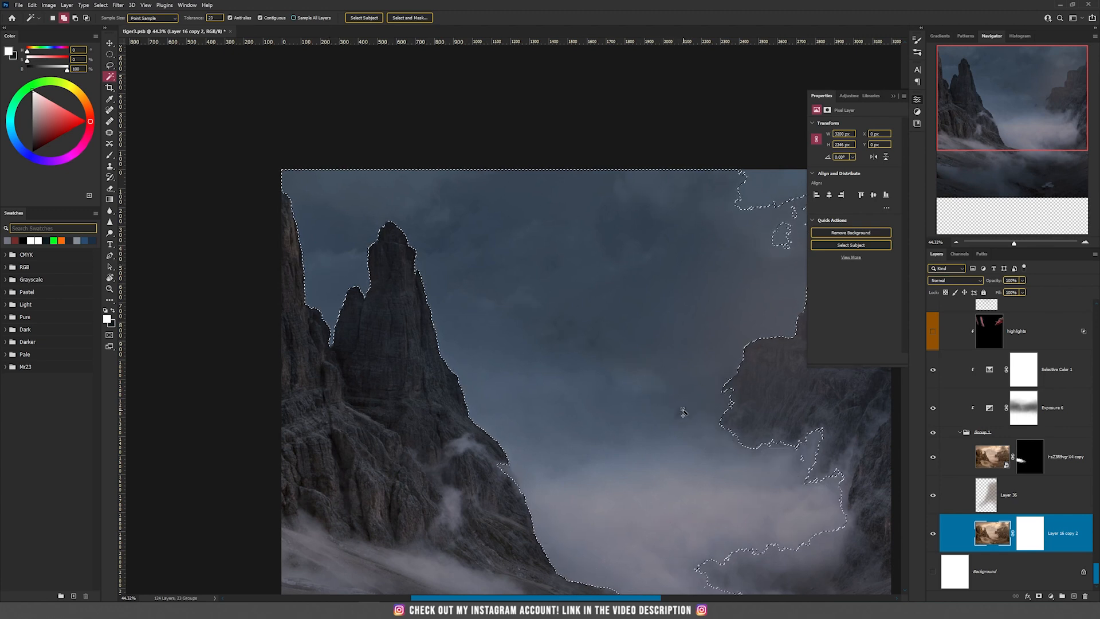
{"action": "left_click_drag", "start_coordinate": [782, 233], "coordinate": [519, 254]}
{"action": "left_click", "coordinate": [519, 254], "text": "shift"}
{"action": "left_click", "coordinate": [620, 210], "text": "shift"}
{"action": "left_click", "coordinate": [528, 202], "text": "shift"}
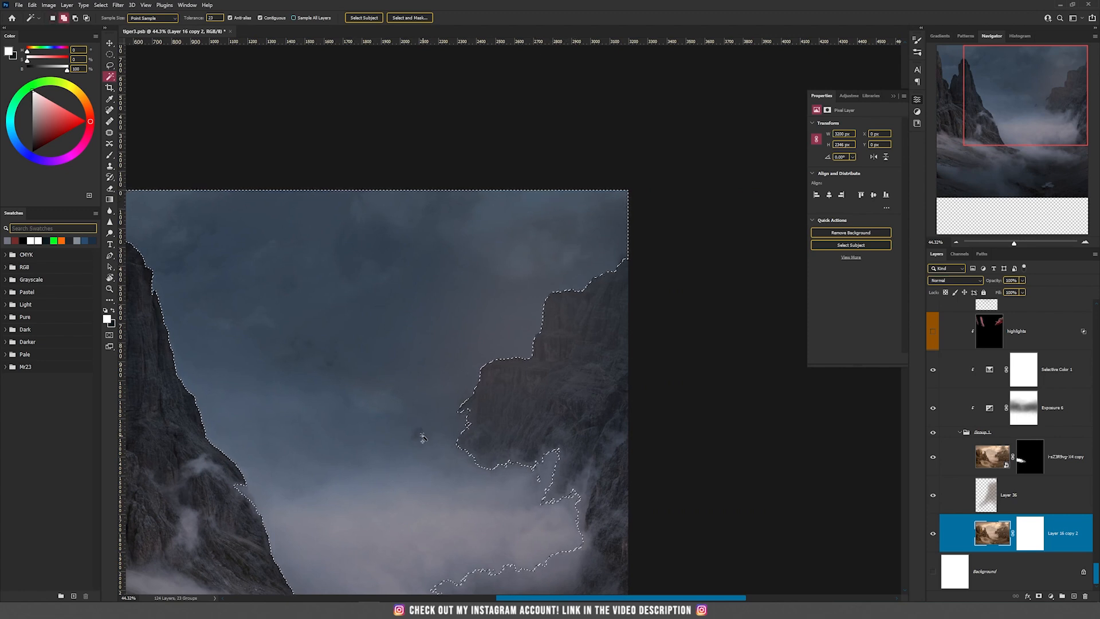
Turn the sky selection into the Group 5 mask by filling it with black, deselecting and inverting the mask
{"action": "scroll", "coordinate": [987, 504], "scroll_direction": "up", "scroll_amount": 5}
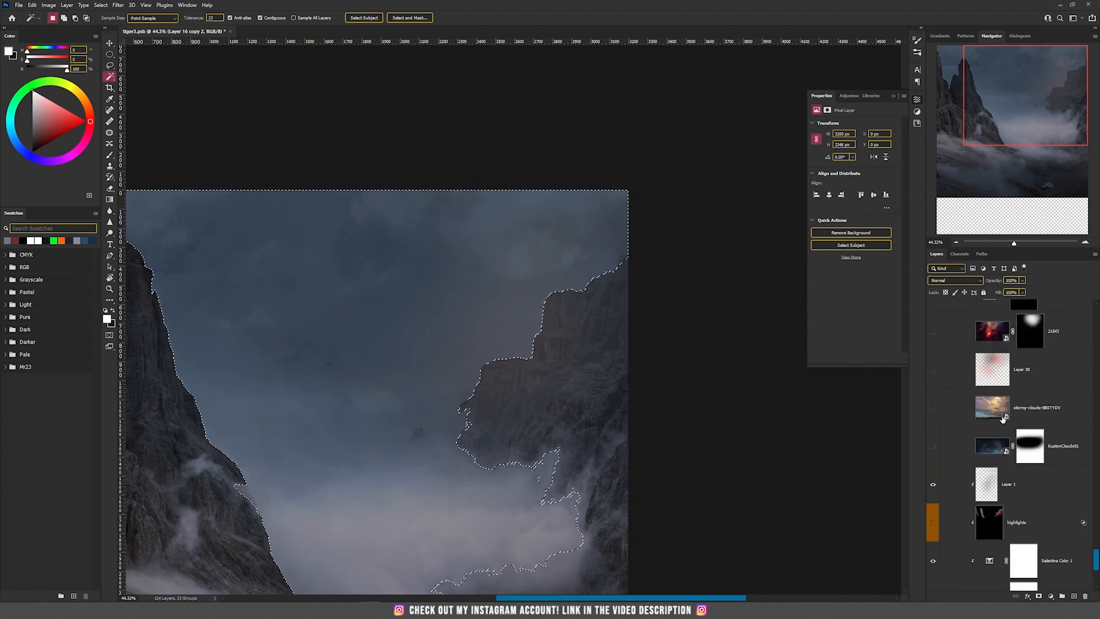
{"action": "scroll", "coordinate": [995, 491], "scroll_direction": "up", "scroll_amount": 3}
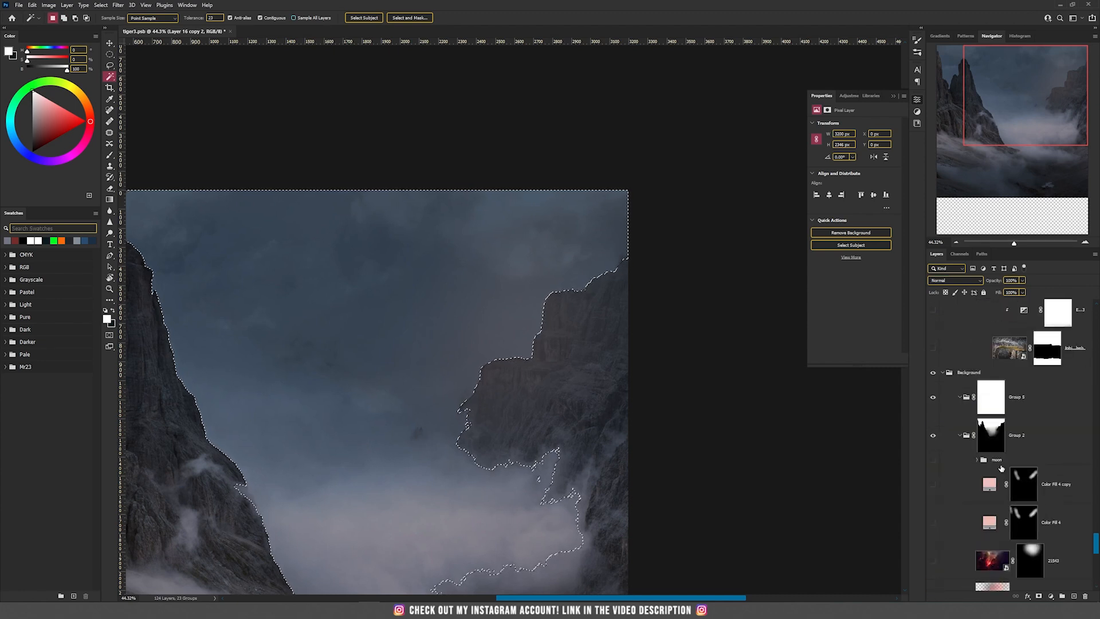
{"action": "left_click", "coordinate": [969, 400]}
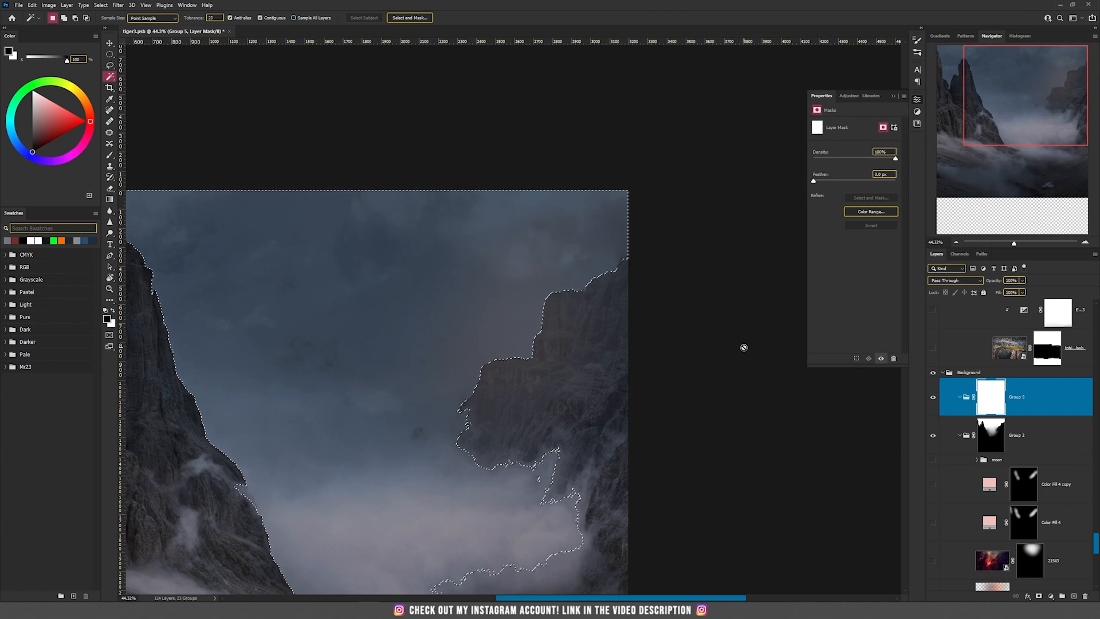
{"action": "key", "text": "alt+Delete"}
{"action": "key", "text": "ctrl+d"}
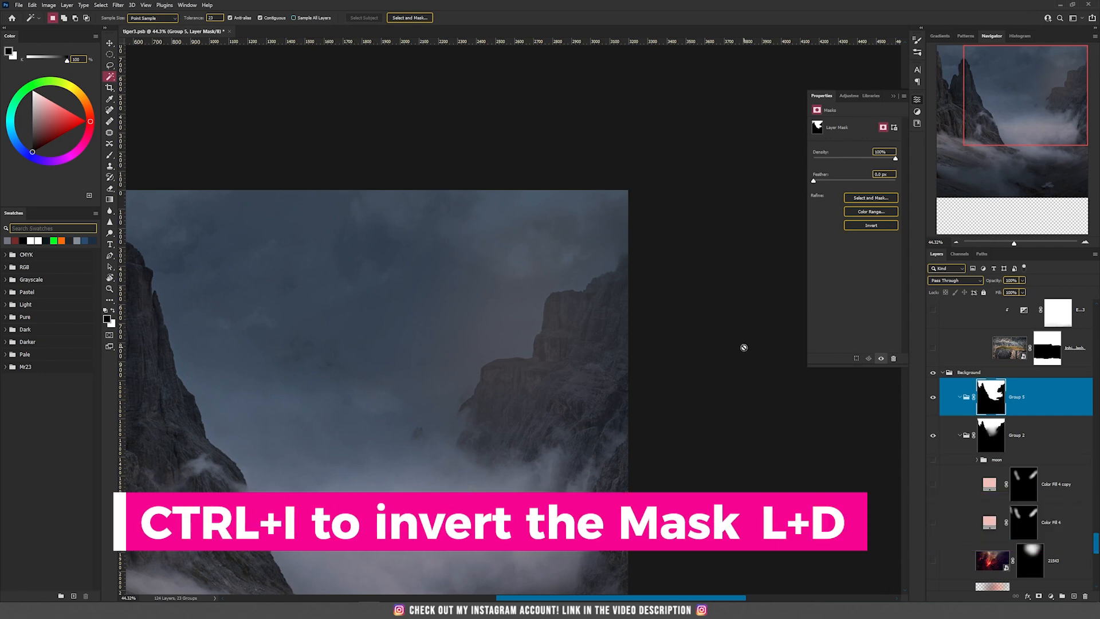
{"action": "key", "text": "ctrl+i"}
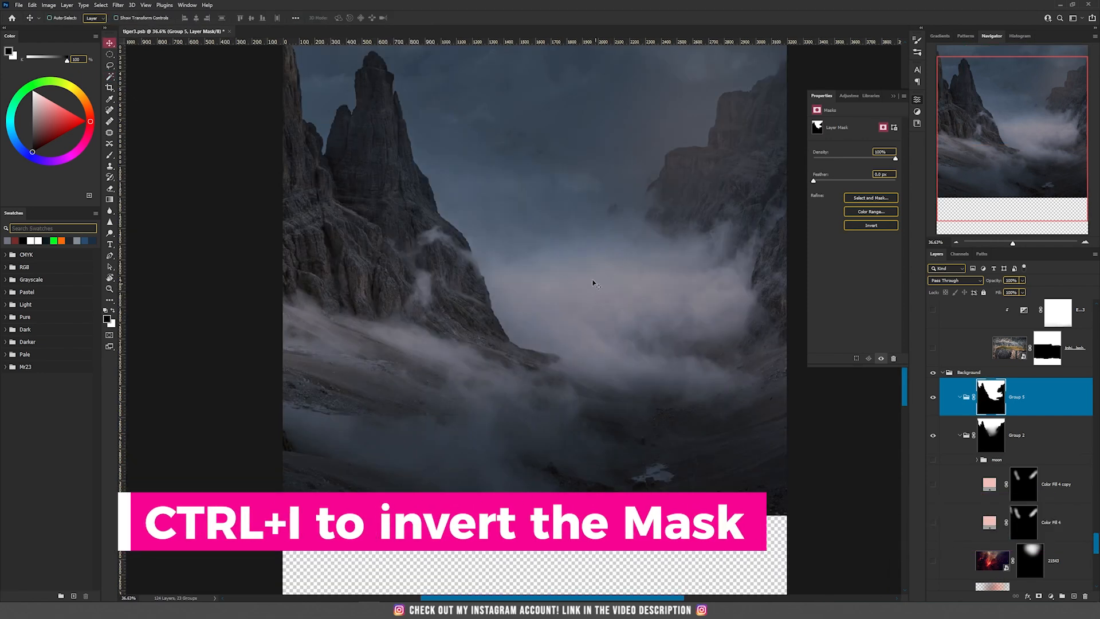
Add a new layer inside Group 5 and paint the sky area with the orange swatch colour
{"action": "left_click_drag", "start_coordinate": [592, 167], "coordinate": [542, 329]}
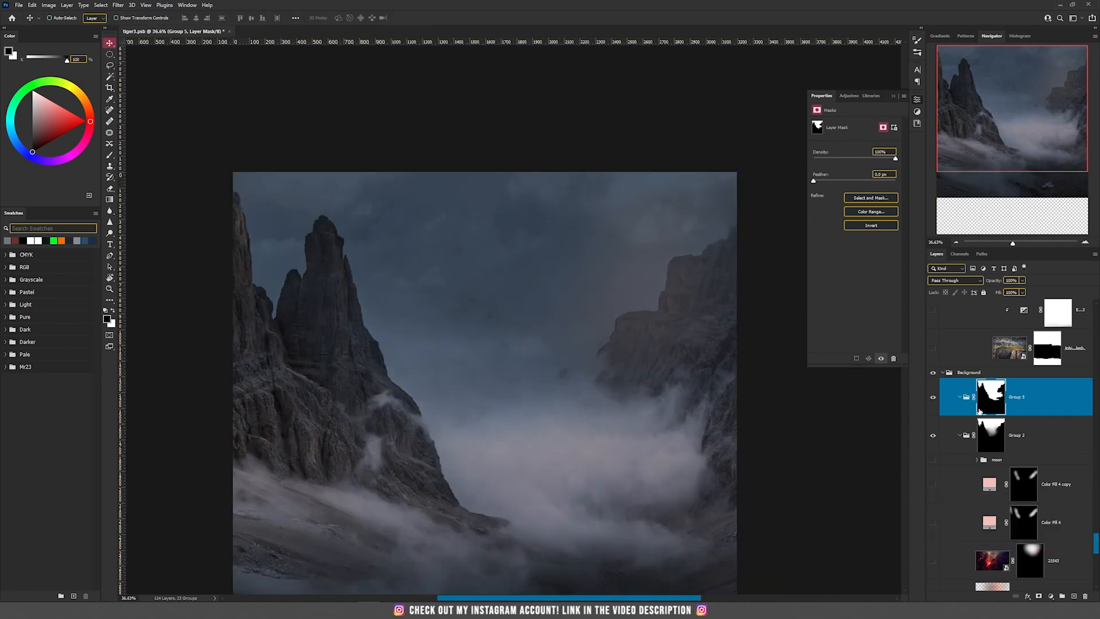
{"action": "scroll", "coordinate": [442, 230], "scroll_direction": "up", "scroll_amount": 1}
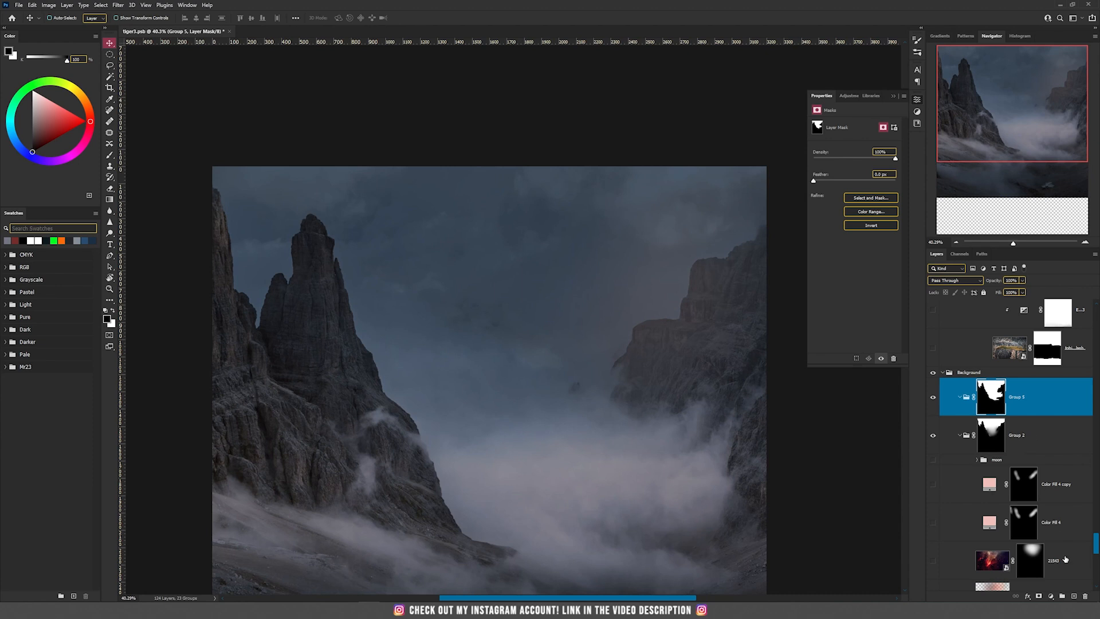
{"action": "left_click", "coordinate": [1075, 596]}
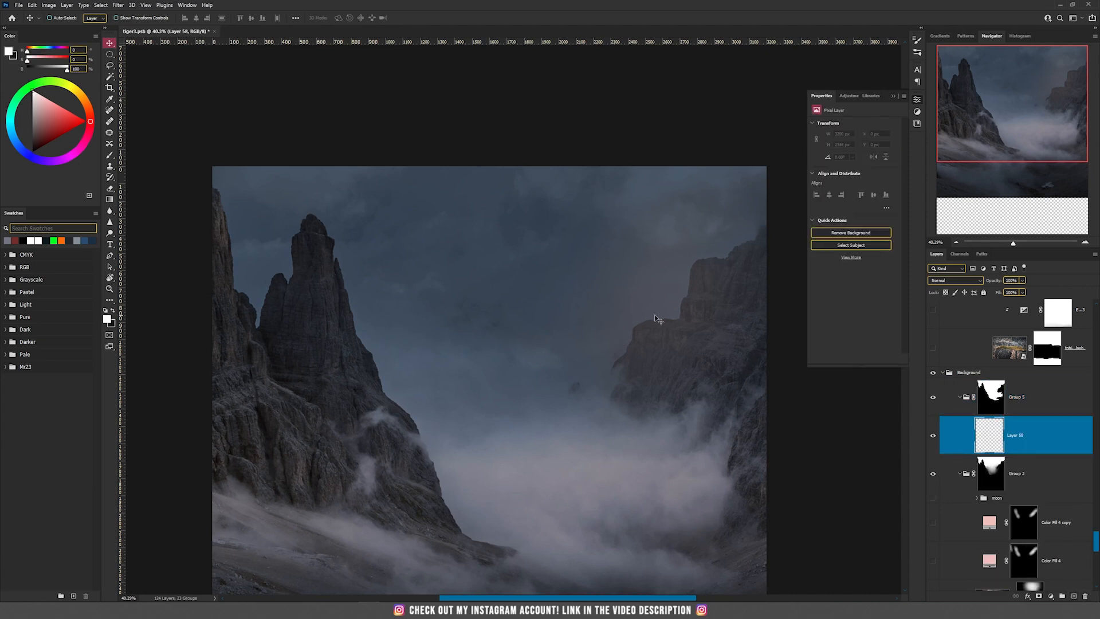
{"action": "key", "text": "b"}
{"action": "left_click", "coordinate": [61, 240]}
{"action": "mouse_move", "coordinate": [298, 213]}
{"action": "left_mouse_down"}
{"action": "mouse_move", "coordinate": [279, 210]}
{"action": "mouse_move", "coordinate": [508, 347]}
{"action": "mouse_move", "coordinate": [545, 412]}
{"action": "mouse_move", "coordinate": [638, 418]}
{"action": "mouse_move", "coordinate": [473, 217]}
{"action": "mouse_move", "coordinate": [372, 205]}
{"action": "left_mouse_up"}
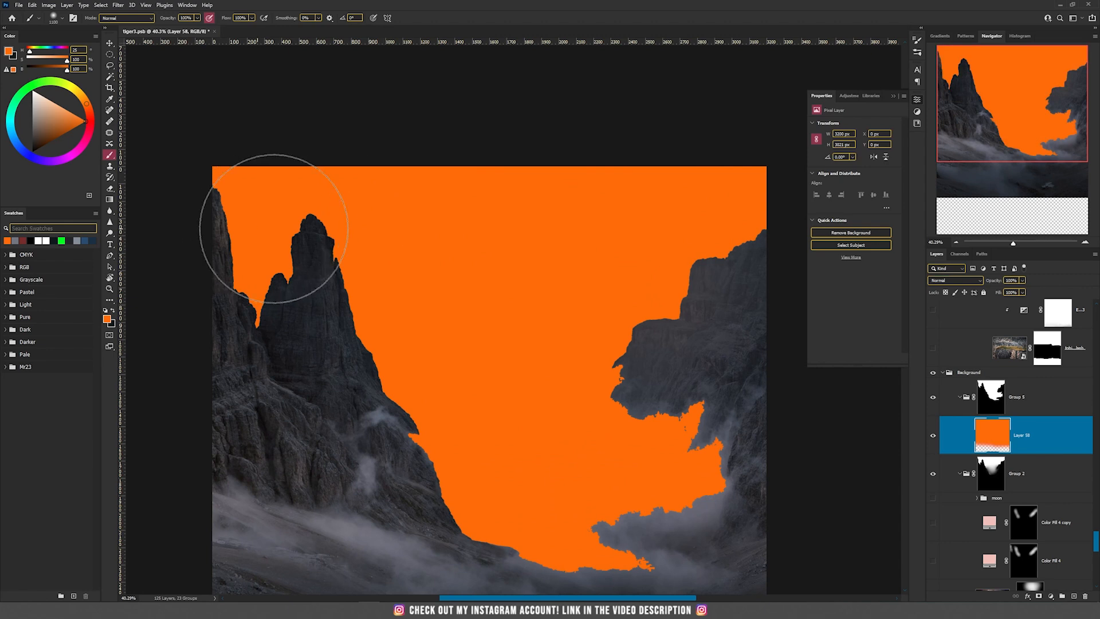
Paint black with a smaller brush on the Group 5 mask along the ragged foggy edge of the right mountain
{"action": "scroll", "coordinate": [277, 224], "scroll_direction": "down", "scroll_amount": 4}
{"action": "scroll", "coordinate": [546, 240], "scroll_direction": "up", "scroll_amount": 5}
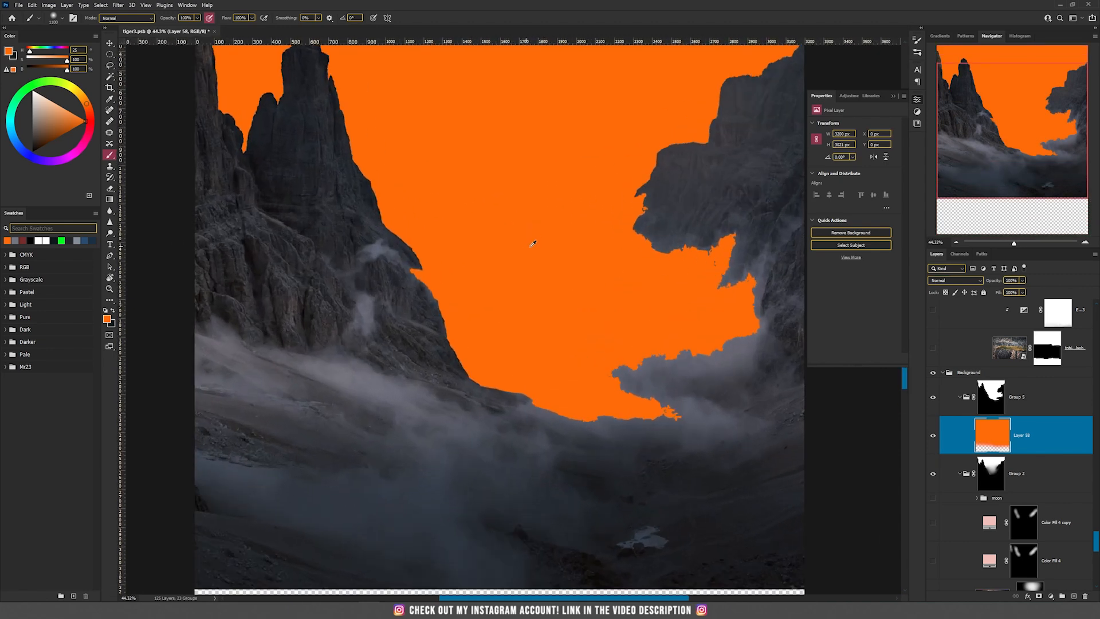
{"action": "left_click_drag", "start_coordinate": [474, 142], "coordinate": [436, 278]}
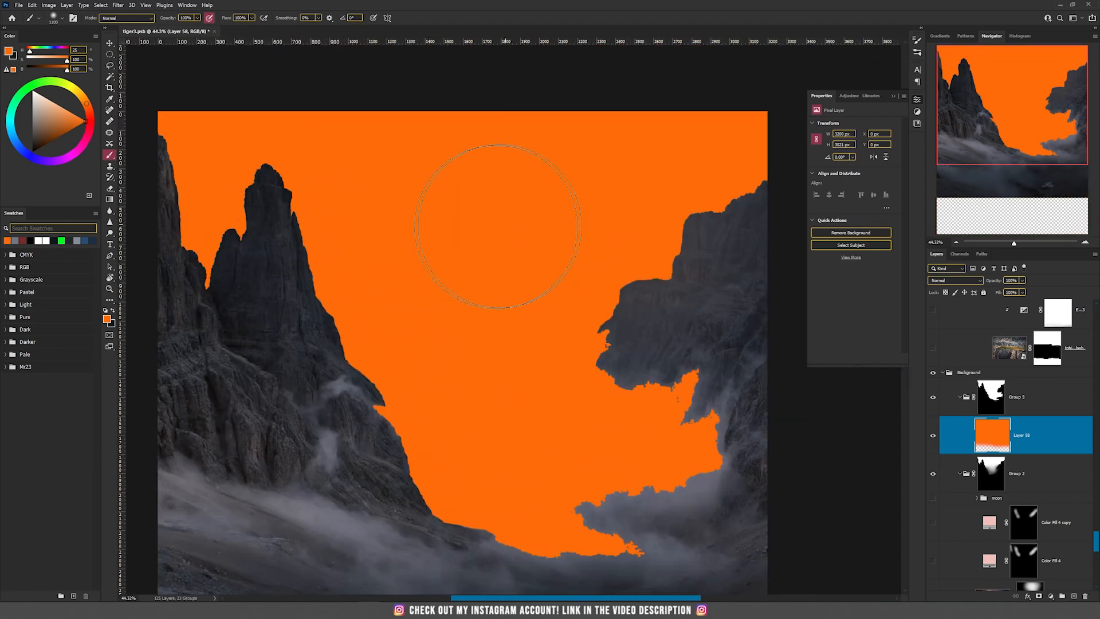
{"action": "scroll", "coordinate": [504, 224], "scroll_direction": "down", "scroll_amount": 2}
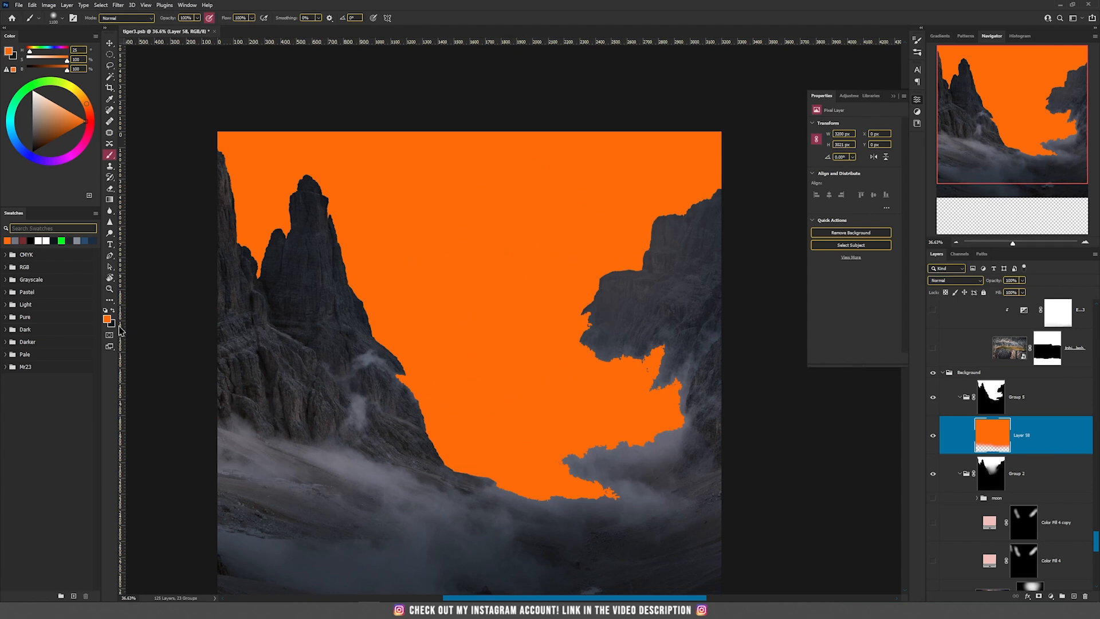
{"action": "left_click", "coordinate": [986, 403]}
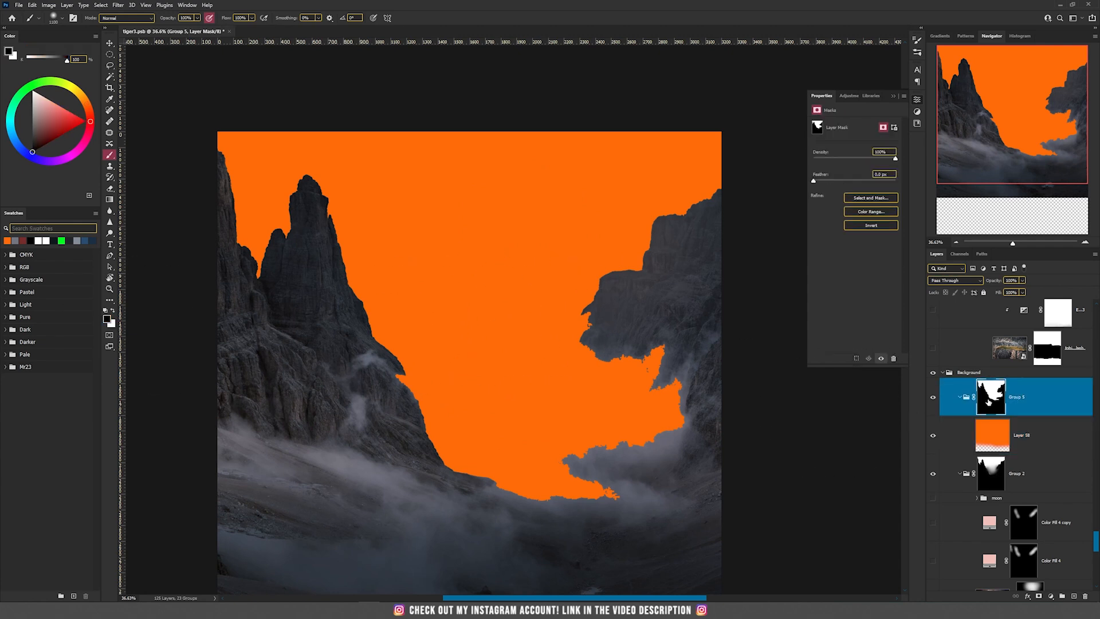
{"action": "scroll", "coordinate": [656, 388], "scroll_direction": "up", "scroll_amount": 3}
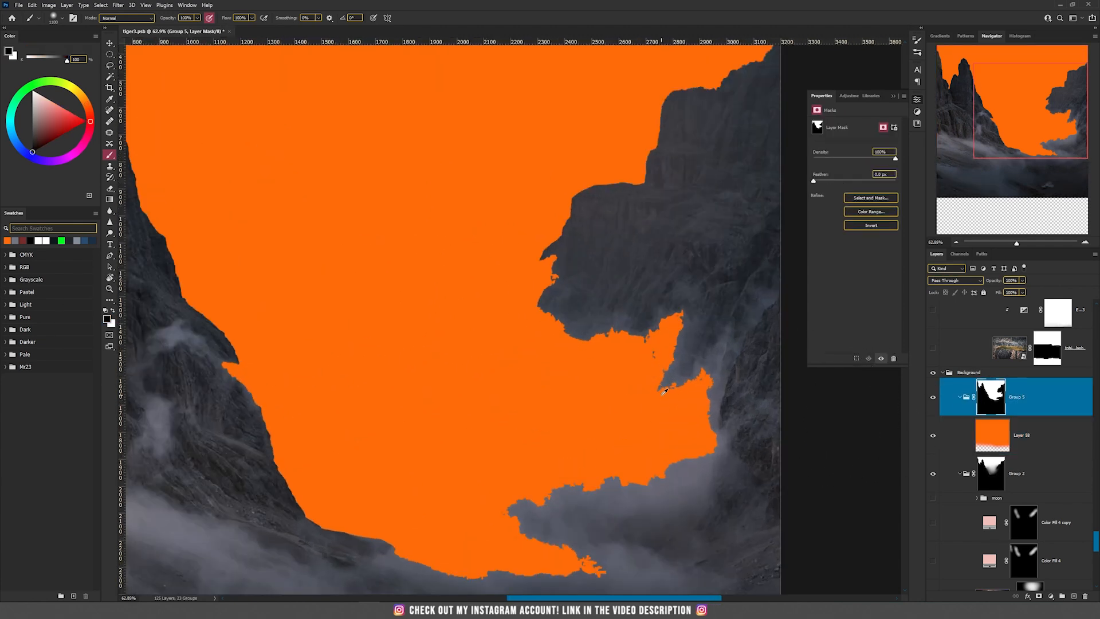
{"action": "scroll", "coordinate": [665, 391], "scroll_direction": "up", "scroll_amount": 2}
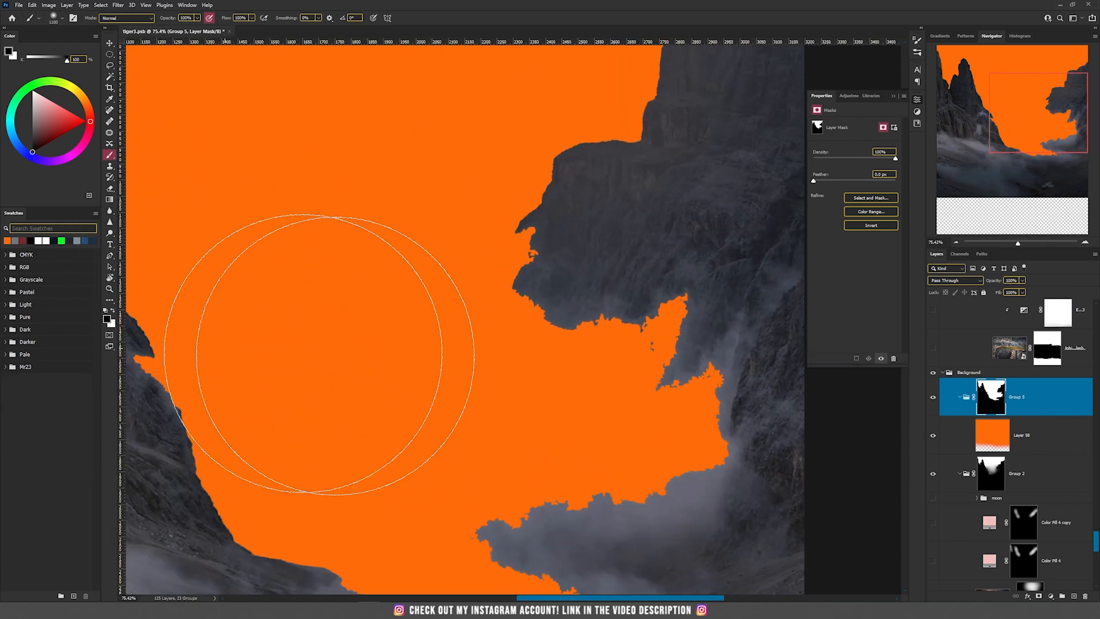
{"action": "key", "text": "bracketleft"}
{"action": "key", "text": "bracketleft"}
{"action": "key", "text": "bracketleft"}
{"action": "key", "text": "bracketleft"}
{"action": "key", "text": "bracketleft"}
{"action": "key", "text": "bracketleft"}
{"action": "key", "text": "bracketleft"}
{"action": "mouse_move", "coordinate": [665, 338]}
{"action": "left_mouse_down"}
{"action": "mouse_move", "coordinate": [581, 388]}
{"action": "mouse_move", "coordinate": [589, 299]}
{"action": "mouse_move", "coordinate": [572, 309]}
{"action": "mouse_move", "coordinate": [551, 363]}
{"action": "mouse_move", "coordinate": [651, 511]}
{"action": "mouse_move", "coordinate": [453, 567]}
{"action": "mouse_move", "coordinate": [689, 561]}
{"action": "left_mouse_up"}
Show the KustynClouds01 sky layer in Group 2 and disable its layer mask
{"action": "scroll", "coordinate": [437, 468], "scroll_direction": "down", "scroll_amount": 3}
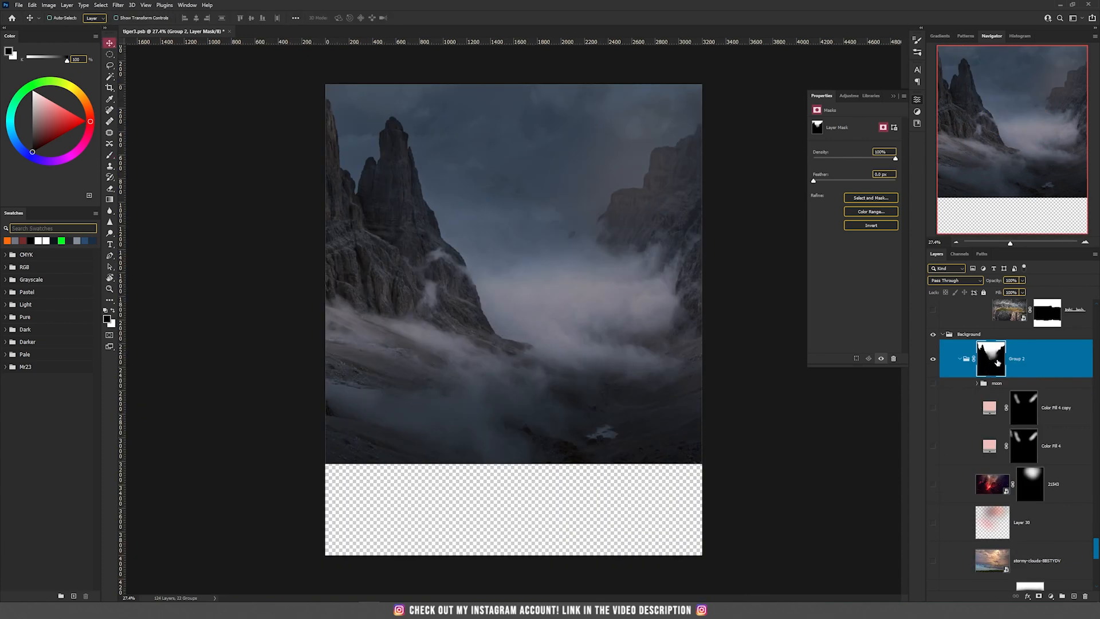
{"action": "scroll", "coordinate": [991, 447], "scroll_direction": "down", "scroll_amount": 5}
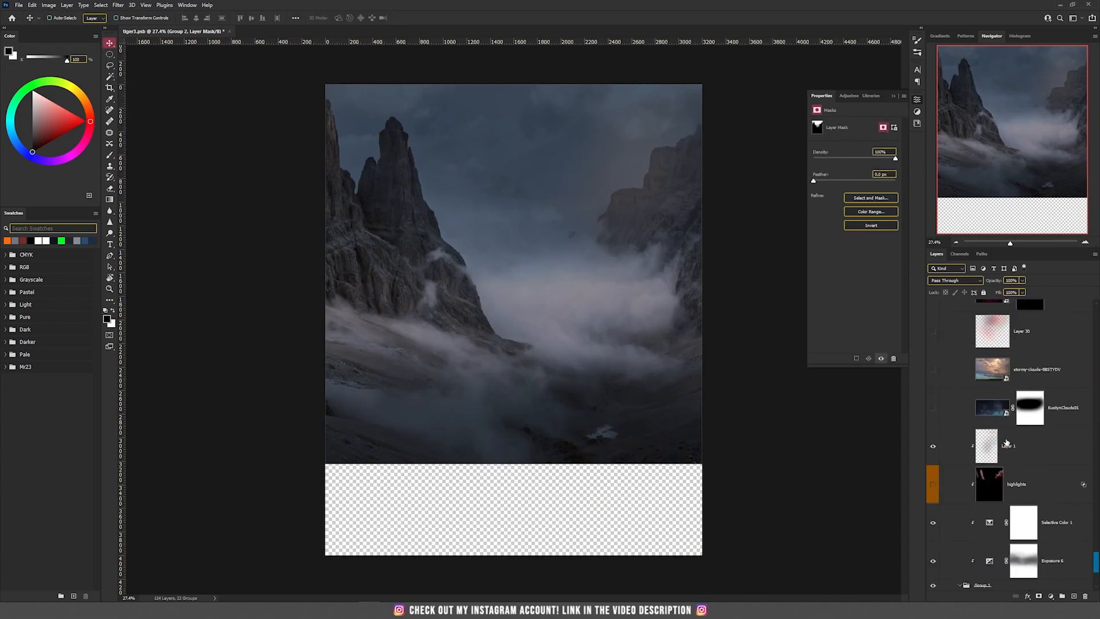
{"action": "scroll", "coordinate": [985, 372], "scroll_direction": "up", "scroll_amount": 4}
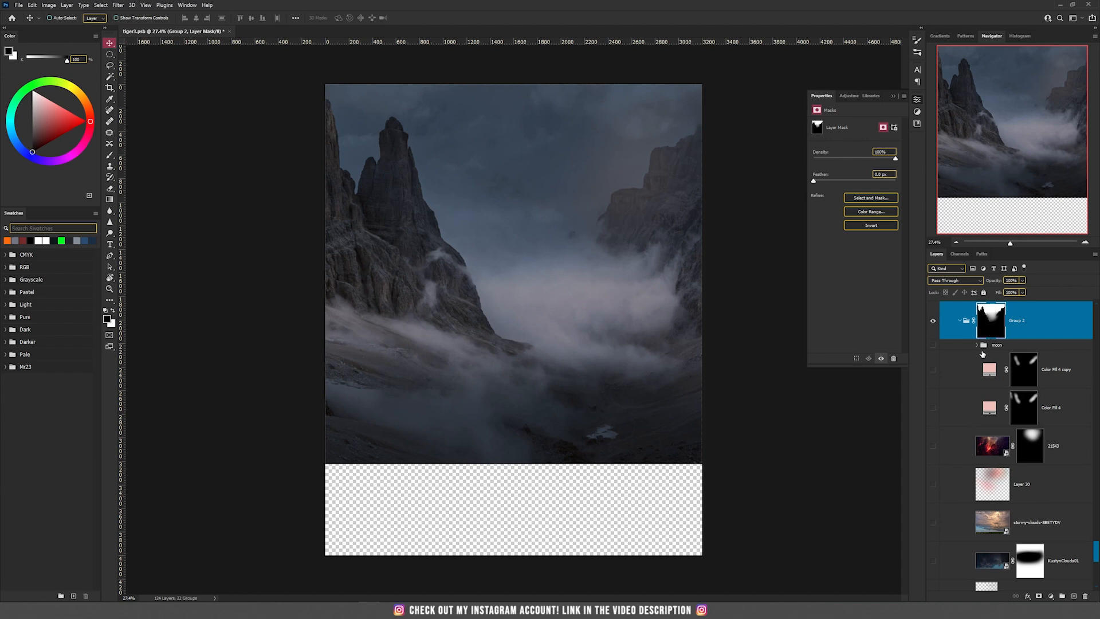
{"action": "scroll", "coordinate": [510, 147], "scroll_direction": "up", "scroll_amount": 5}
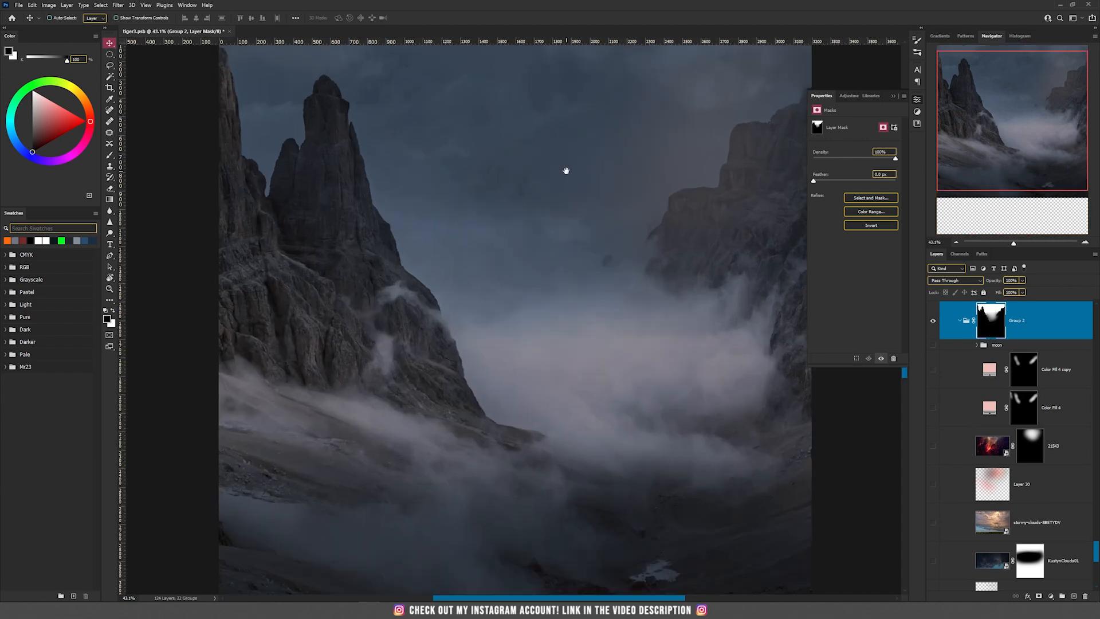
{"action": "left_click_drag", "start_coordinate": [565, 171], "coordinate": [569, 289]}
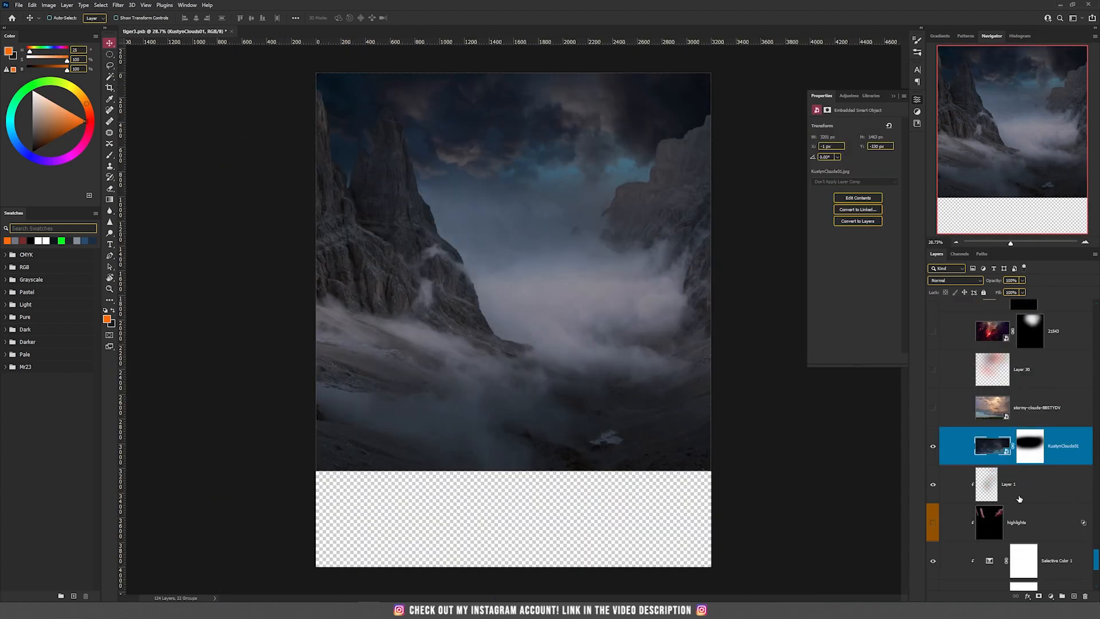
{"action": "left_click", "coordinate": [1030, 450], "text": "shift"}
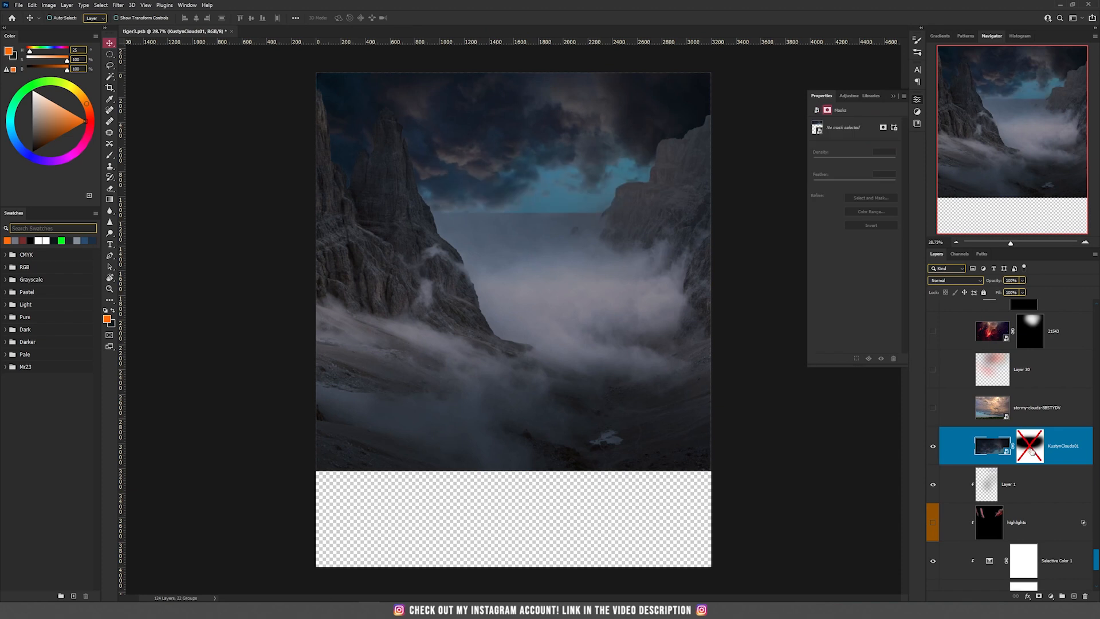
Re-enable the layer mask on the KustynClouds01 sky layer and inspect the masked lower clouds
{"action": "left_click", "coordinate": [1035, 452]}
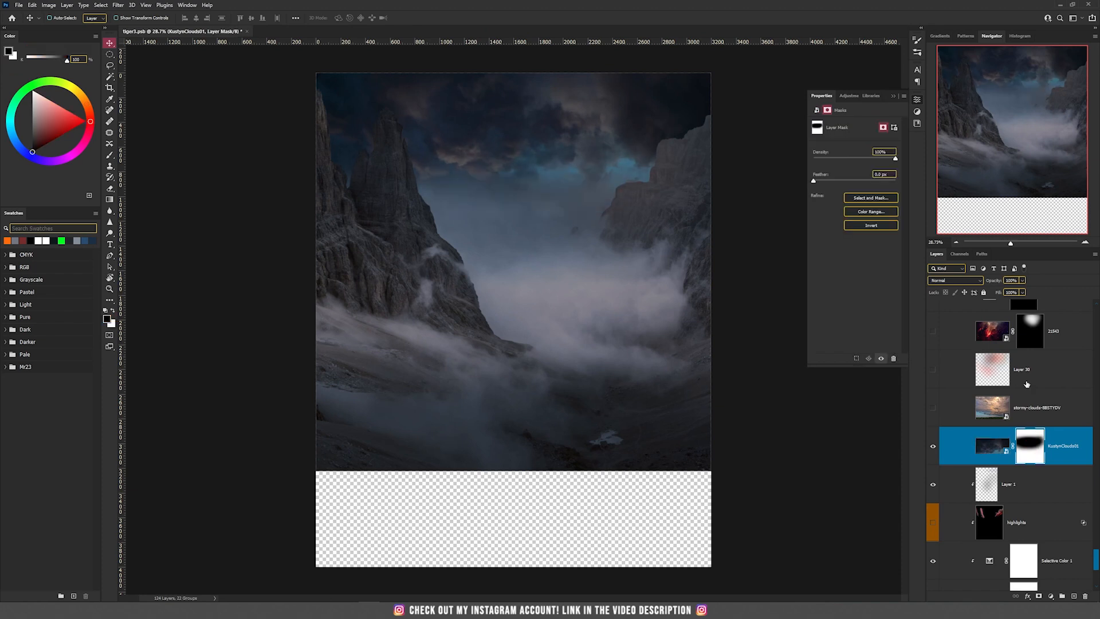
{"action": "left_click", "coordinate": [1035, 453], "text": "shift"}
{"action": "scroll", "coordinate": [531, 196], "scroll_direction": "up", "scroll_amount": 6}
{"action": "scroll", "coordinate": [467, 228], "scroll_direction": "down", "scroll_amount": 4}
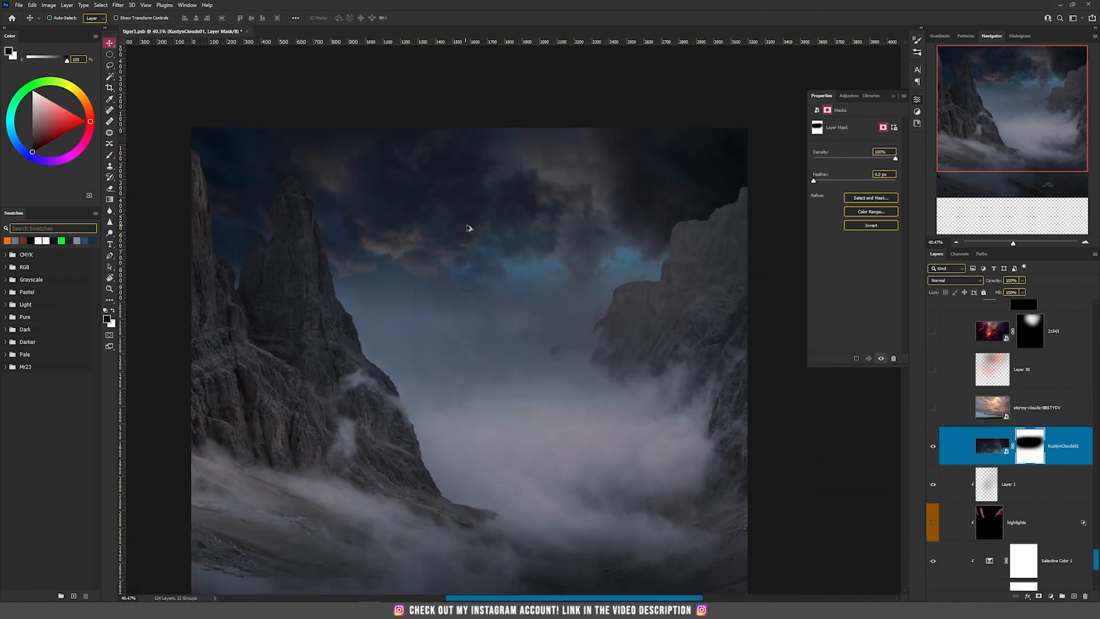
Show the stormy-clouds-8BSTYDV layer above the KustynClouds01 clouds
{"action": "left_click", "coordinate": [1022, 409]}
{"action": "left_click", "coordinate": [932, 408]}
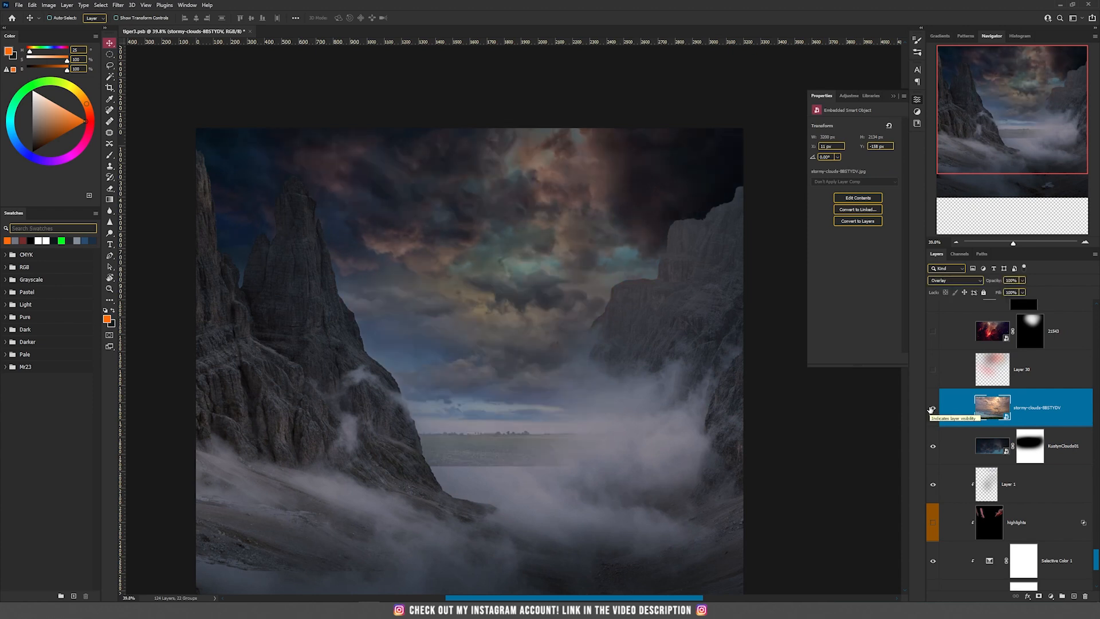
{"action": "scroll", "coordinate": [638, 378], "scroll_direction": "down", "scroll_amount": 2}
Show Layer 30 to check its Color blend mode and red tint, and hide it again
{"action": "left_click", "coordinate": [1039, 375]}
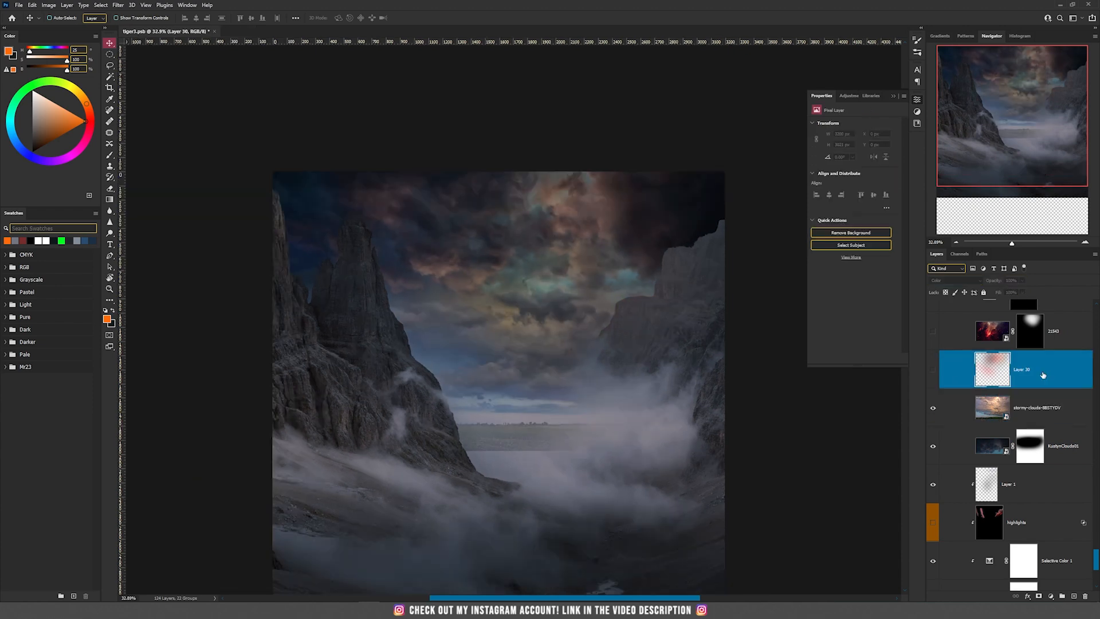
{"action": "left_click", "coordinate": [933, 369]}
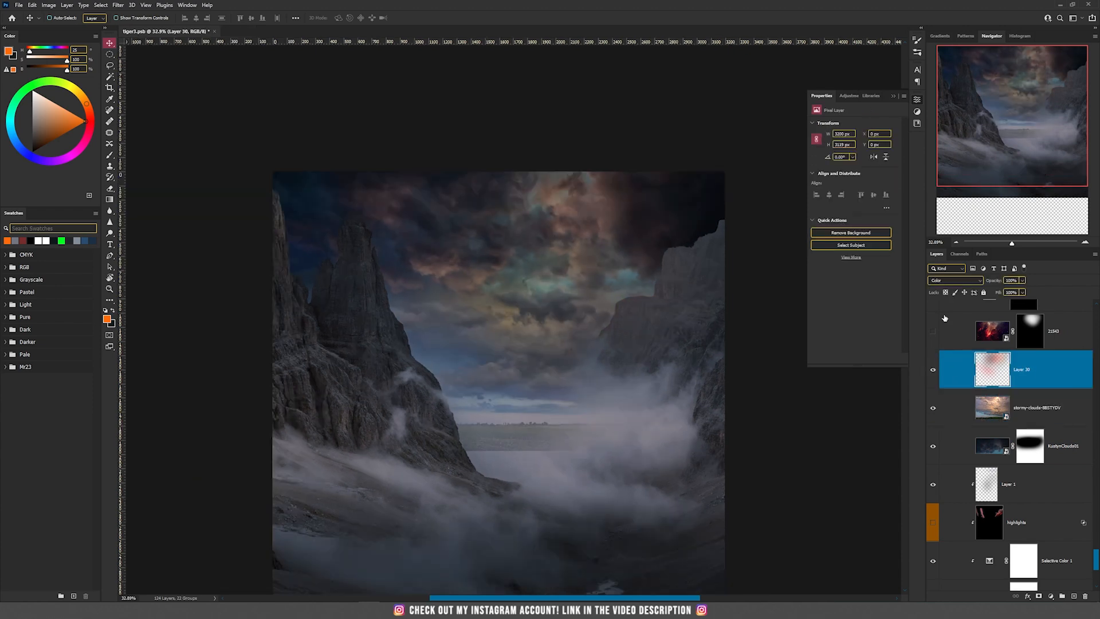
{"action": "left_click", "coordinate": [949, 281]}
{"action": "left_click", "coordinate": [949, 281]}
{"action": "left_click", "coordinate": [933, 370]}
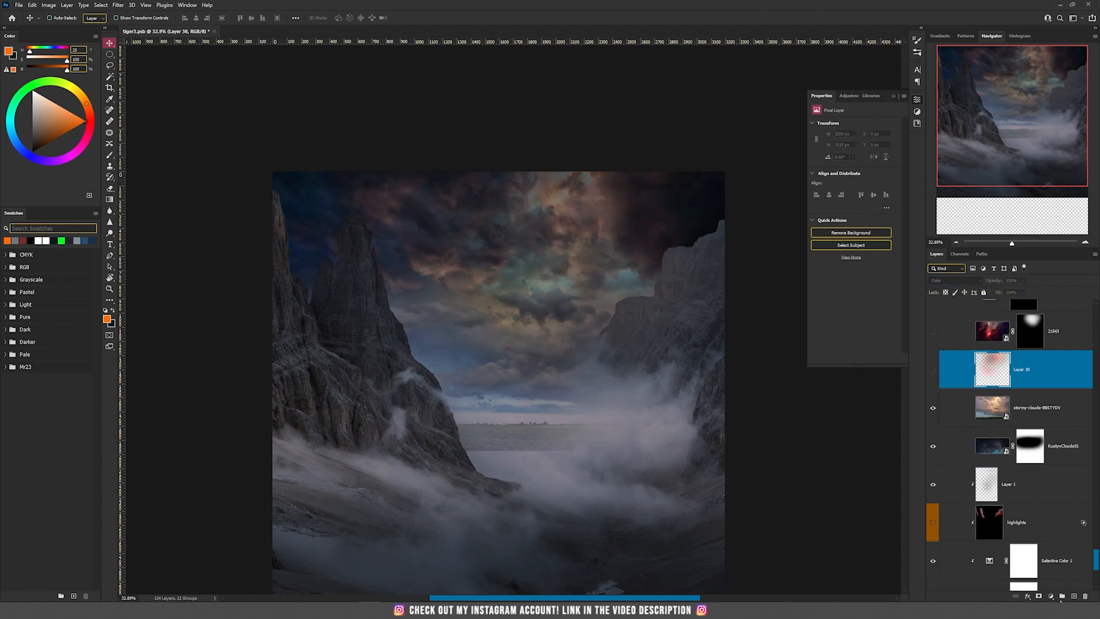
Add a new empty layer above Layer 30 and set its blend mode to Color
{"action": "left_click", "coordinate": [1074, 596]}
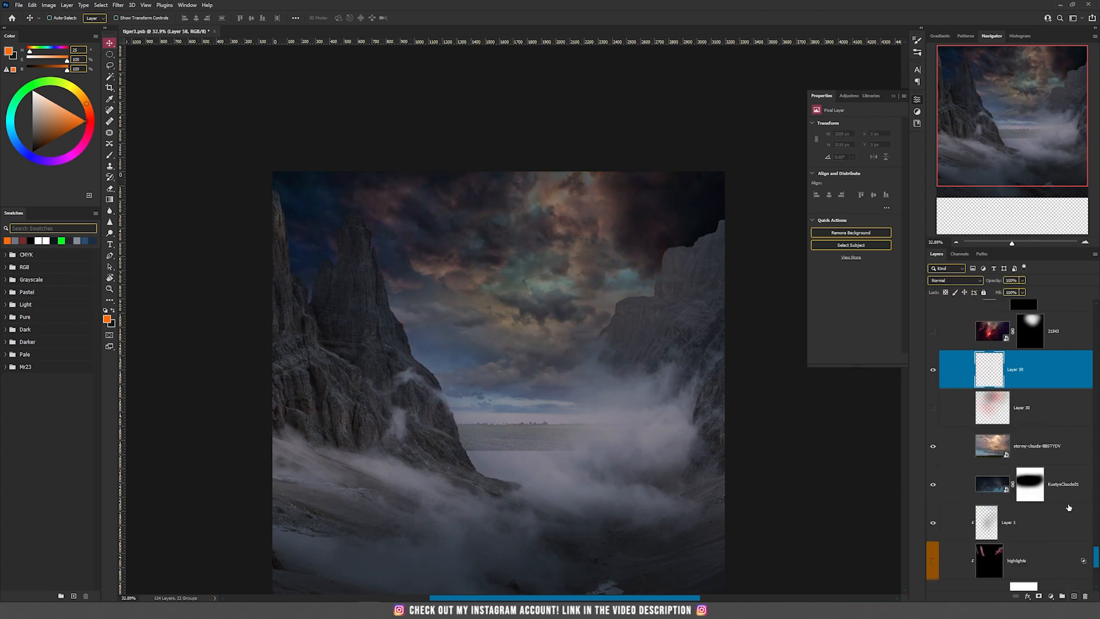
{"action": "left_click", "coordinate": [955, 282]}
{"action": "left_click", "coordinate": [954, 481]}
Try a full-flow red stroke over the central clouds with an enlarged brush, and undo it
{"action": "key", "text": "b"}
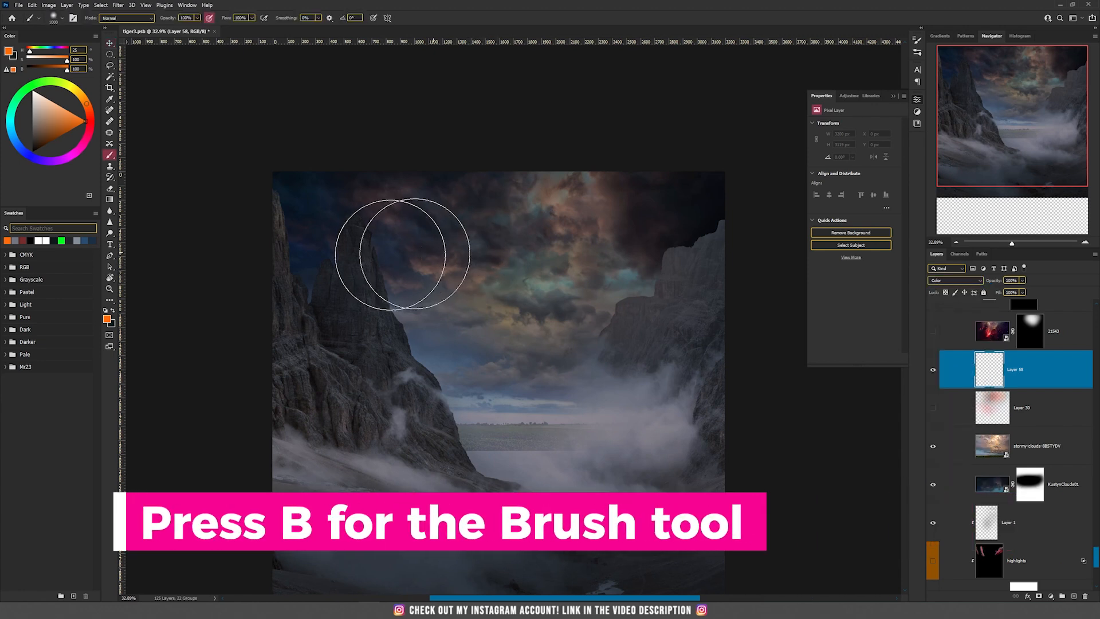
{"action": "left_click", "coordinate": [89, 120]}
{"action": "key", "text": "bracketright"}
{"action": "left_click_drag", "start_coordinate": [479, 225], "coordinate": [555, 235]}
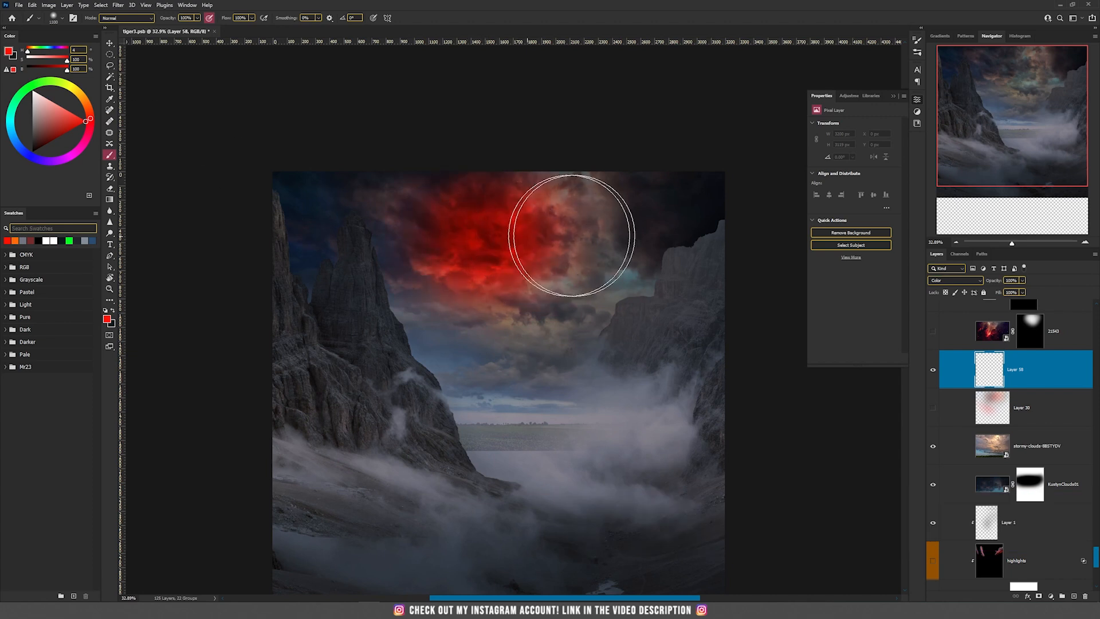
{"action": "key", "text": "ctrl+z"}
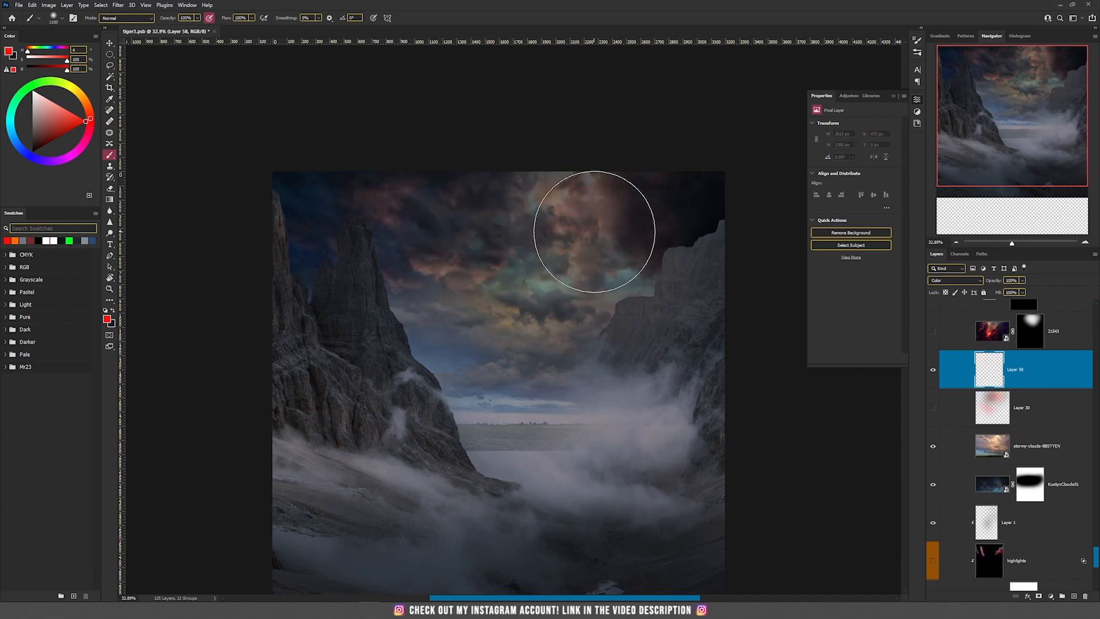
Paint red over the central clouds on the new layer with a much lower brush flow
{"action": "key", "text": "ctrl+s"}
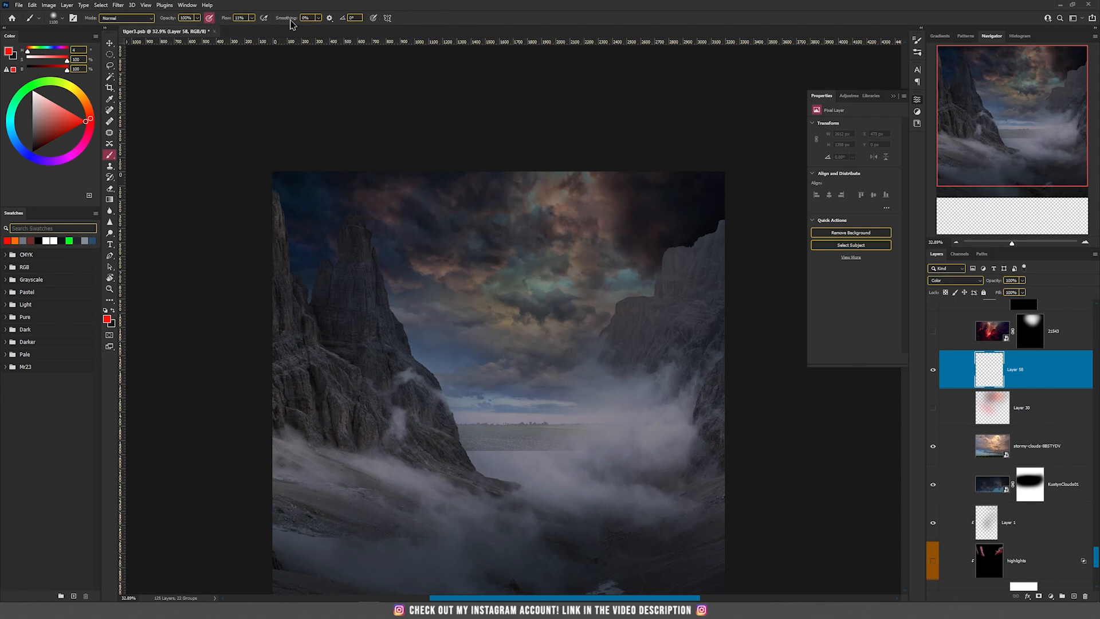
{"action": "mouse_move", "coordinate": [528, 248]}
{"action": "left_mouse_down"}
{"action": "mouse_move", "coordinate": [596, 231]}
{"action": "mouse_move", "coordinate": [508, 254]}
{"action": "mouse_move", "coordinate": [462, 246]}
{"action": "mouse_move", "coordinate": [560, 314]}
{"action": "mouse_move", "coordinate": [510, 241]}
{"action": "mouse_move", "coordinate": [508, 214]}
{"action": "left_mouse_up"}
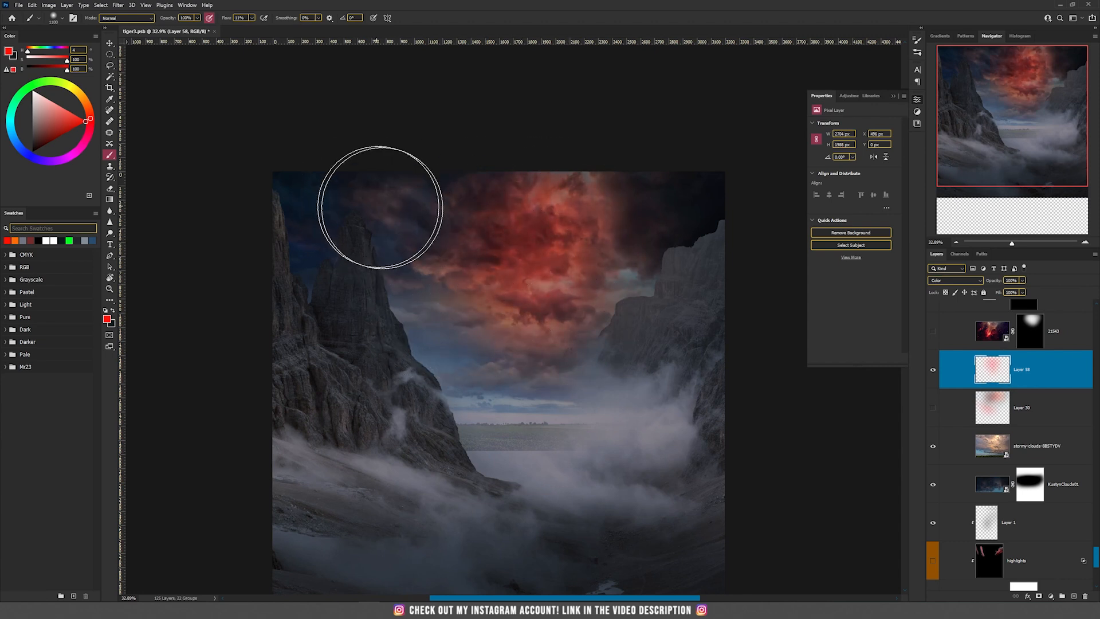
Discard the newly painted red layer and show the existing Layer 30 instead
{"action": "key", "text": "v"}
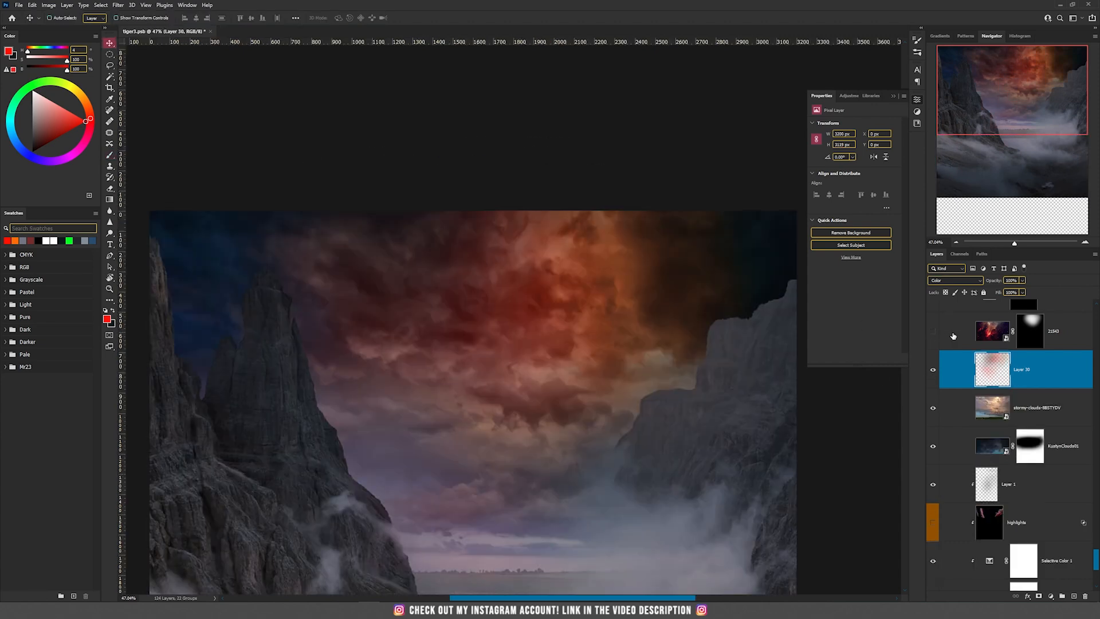
{"action": "key", "text": "ctrl+z"}
{"action": "key", "text": "ctrl+z"}
Show the 21543 nebula layer above Layer 30 and select its layer mask
{"action": "left_click", "coordinate": [933, 332]}
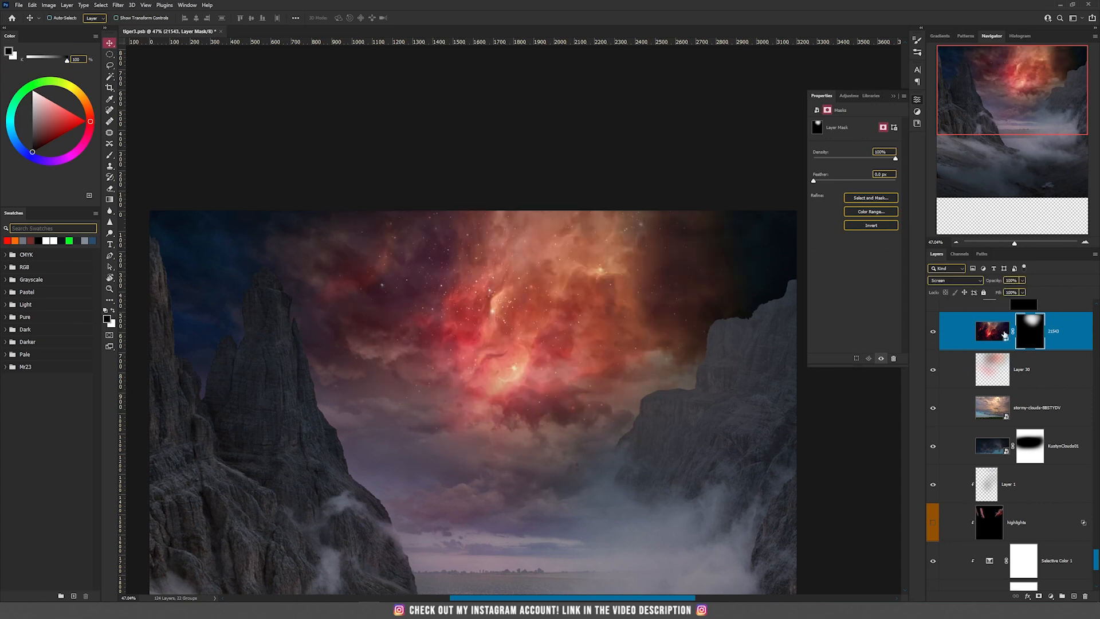
{"action": "left_click", "coordinate": [1002, 333]}
{"action": "left_click", "coordinate": [1031, 337], "text": "shift"}
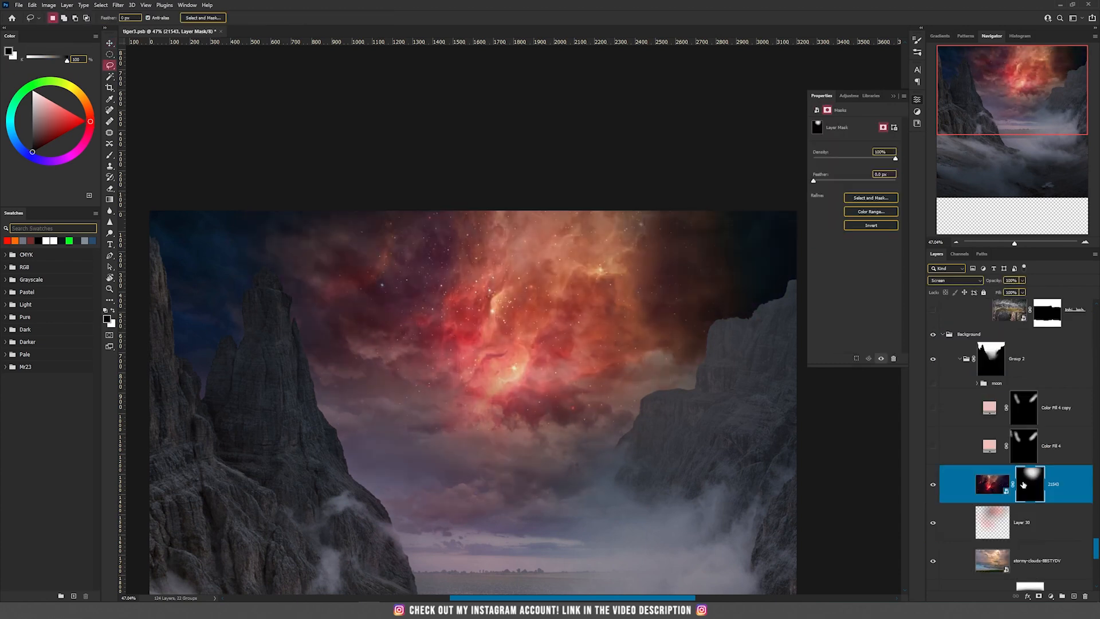
Duplicate the 21543 nebula layer, hiding the original, and give the copy no mask and the Normal blend mode
{"action": "left_click_drag", "start_coordinate": [1005, 488], "coordinate": [1006, 467]}
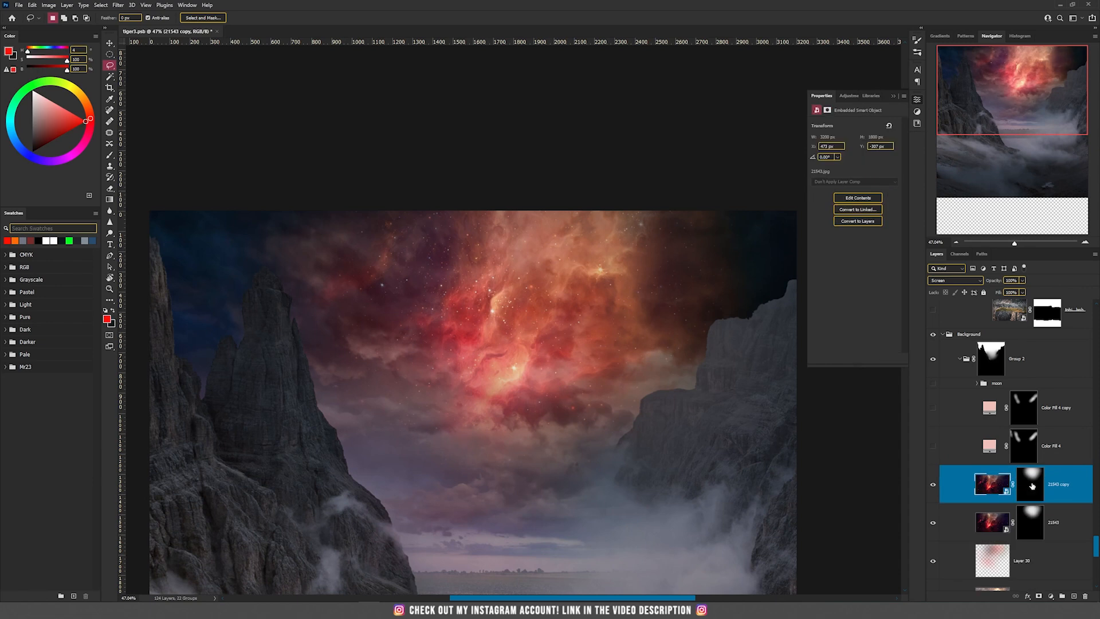
{"action": "key", "text": "v"}
{"action": "left_click", "coordinate": [937, 280]}
{"action": "left_click", "coordinate": [945, 283]}
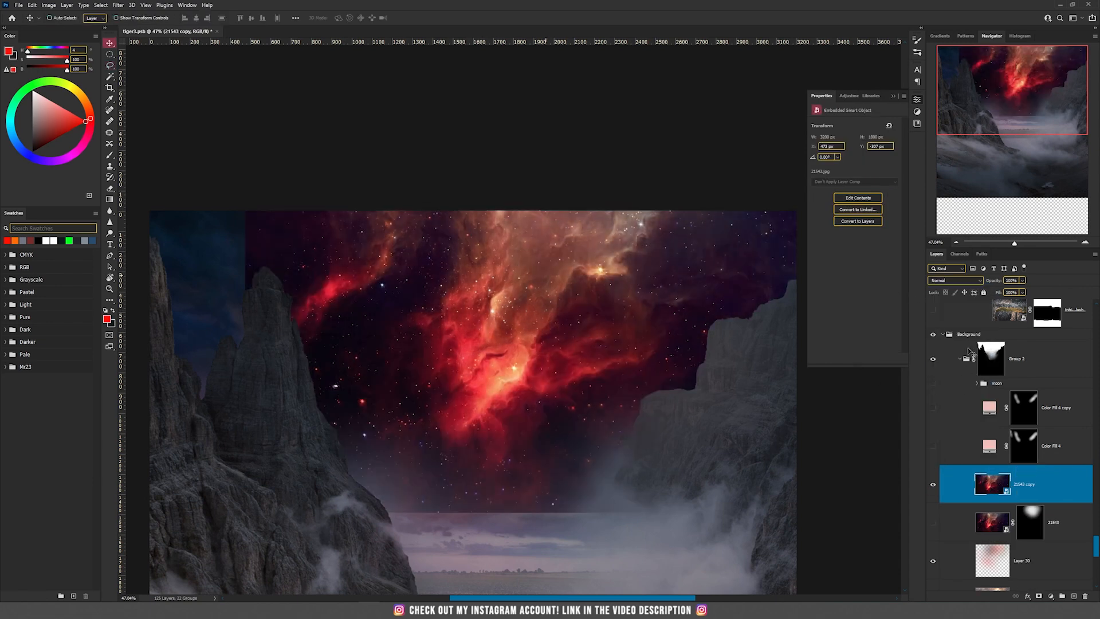
Set the nebula copy's blend mode to Screen and add a black layer mask to it
{"action": "left_click", "coordinate": [960, 282]}
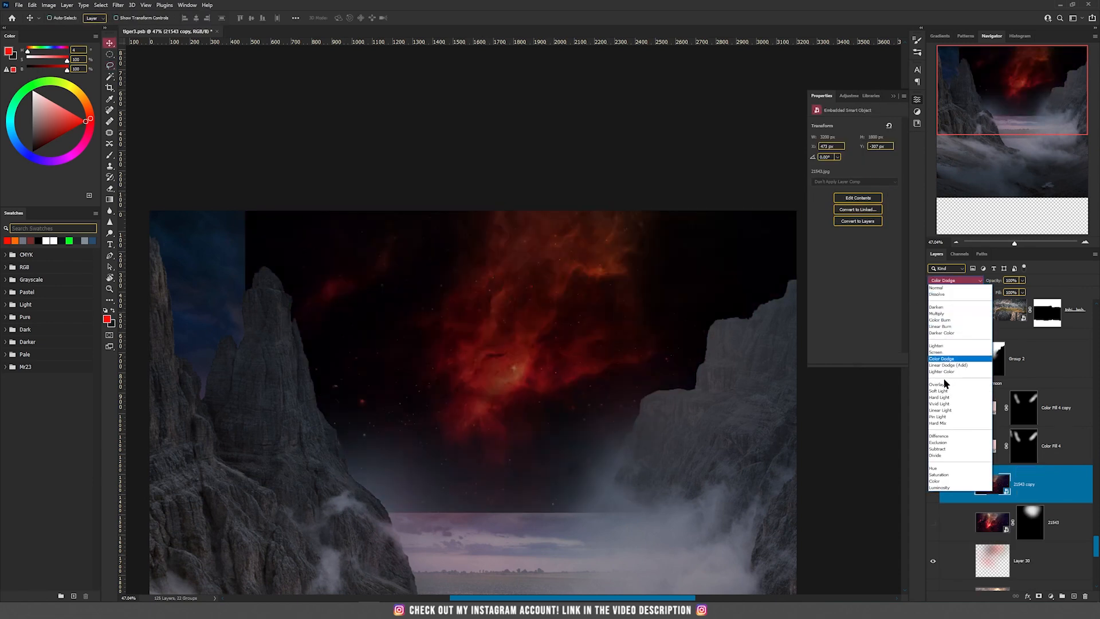
{"action": "left_click", "coordinate": [945, 348]}
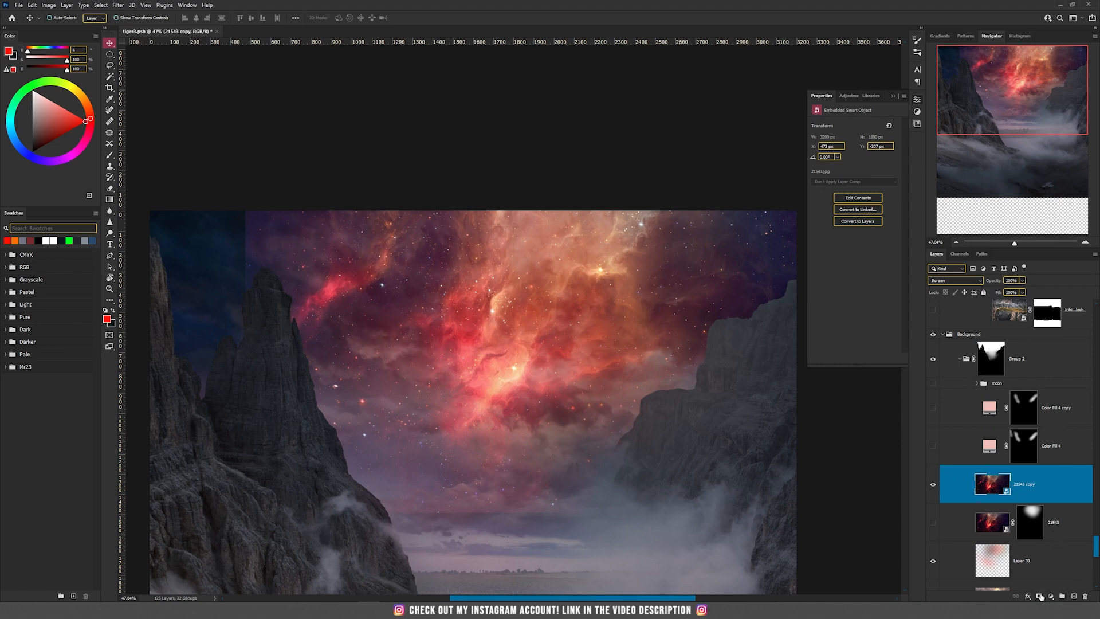
{"action": "left_click", "coordinate": [1040, 597], "text": "alt"}
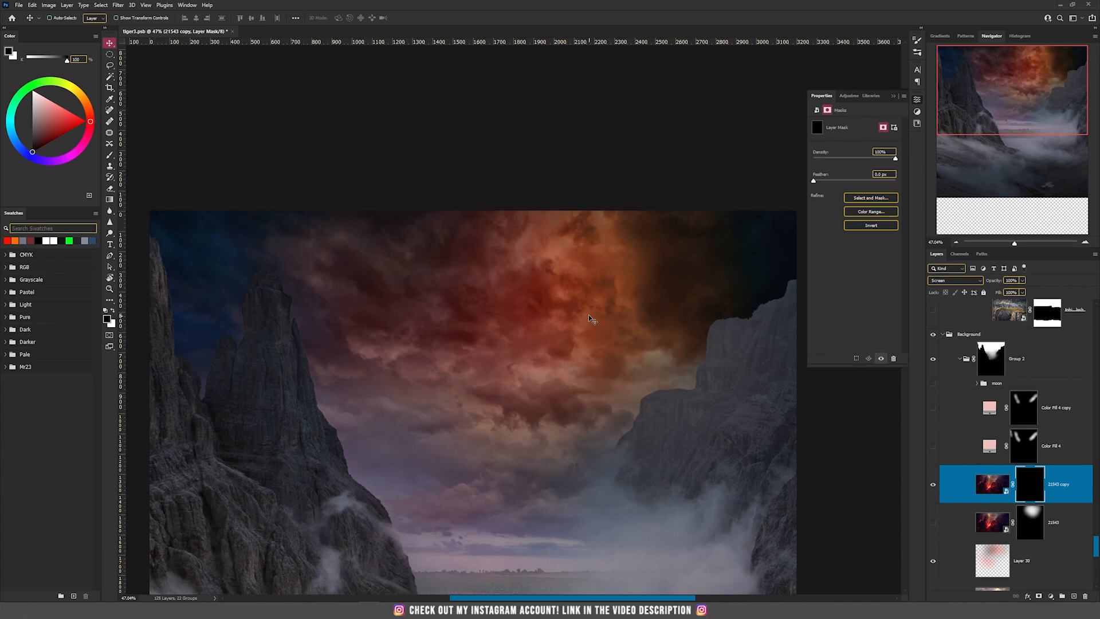
Paint white on the nebula copy's mask with a large soft brush to reveal the stars in the upper sky
{"action": "key", "text": "b"}
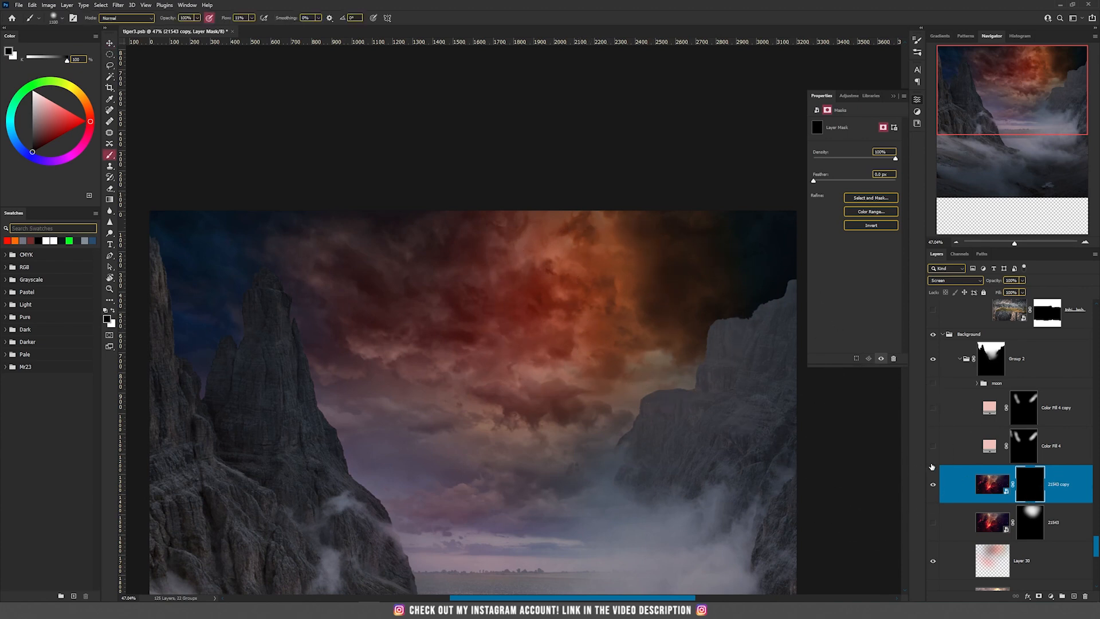
{"action": "key", "text": "x"}
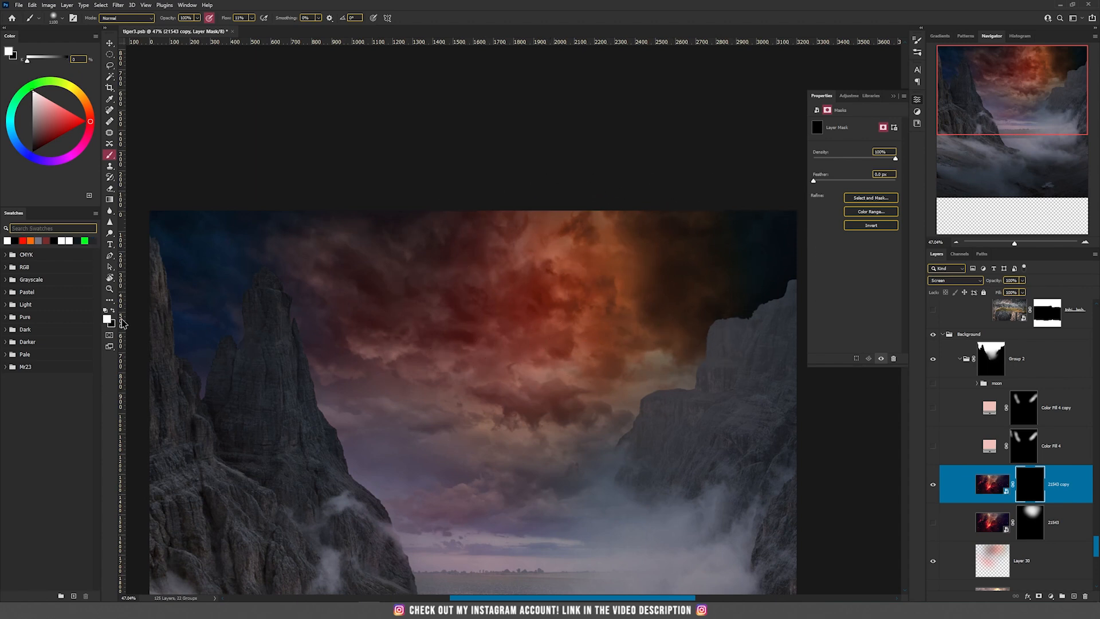
{"action": "mouse_move", "coordinate": [720, 261]}
{"action": "left_mouse_down"}
{"action": "mouse_move", "coordinate": [664, 281]}
{"action": "mouse_move", "coordinate": [715, 247]}
{"action": "mouse_move", "coordinate": [550, 272]}
{"action": "mouse_move", "coordinate": [651, 329]}
{"action": "mouse_move", "coordinate": [513, 263]}
{"action": "mouse_move", "coordinate": [389, 252]}
{"action": "mouse_move", "coordinate": [539, 352]}
{"action": "mouse_move", "coordinate": [595, 348]}
{"action": "mouse_move", "coordinate": [578, 369]}
{"action": "mouse_move", "coordinate": [581, 352]}
{"action": "mouse_move", "coordinate": [360, 276]}
{"action": "mouse_move", "coordinate": [332, 255]}
{"action": "mouse_move", "coordinate": [692, 256]}
{"action": "mouse_move", "coordinate": [709, 339]}
{"action": "mouse_move", "coordinate": [702, 330]}
{"action": "mouse_move", "coordinate": [569, 331]}
{"action": "left_mouse_up"}
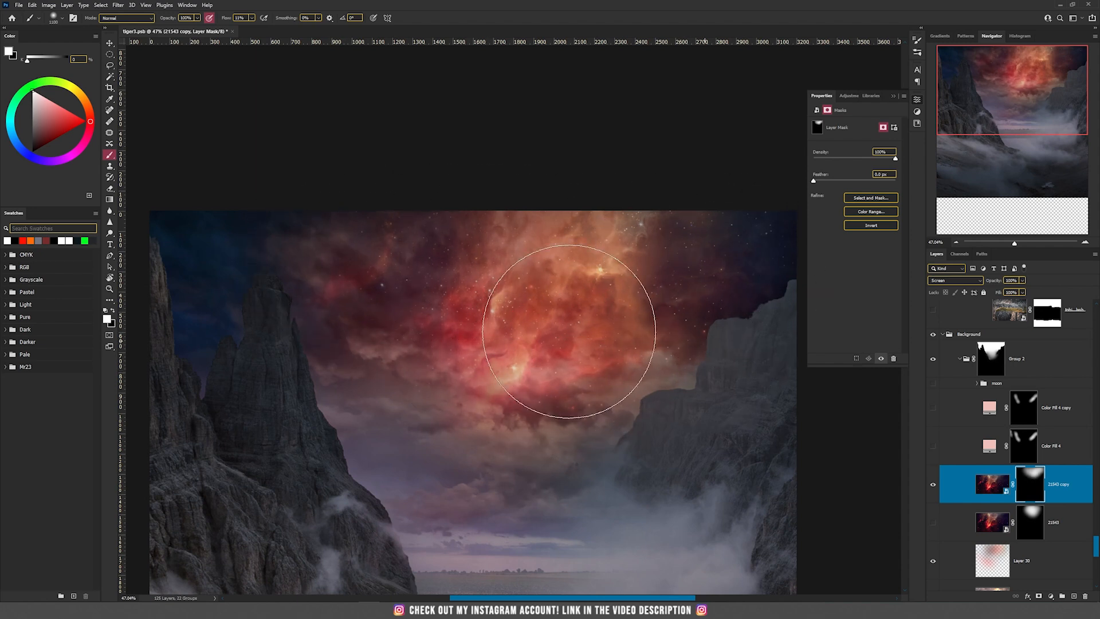
Go back to the original 21543 layer without the copy, and toggle Color Fill 4 to compare its effect
{"action": "key", "text": "v"}
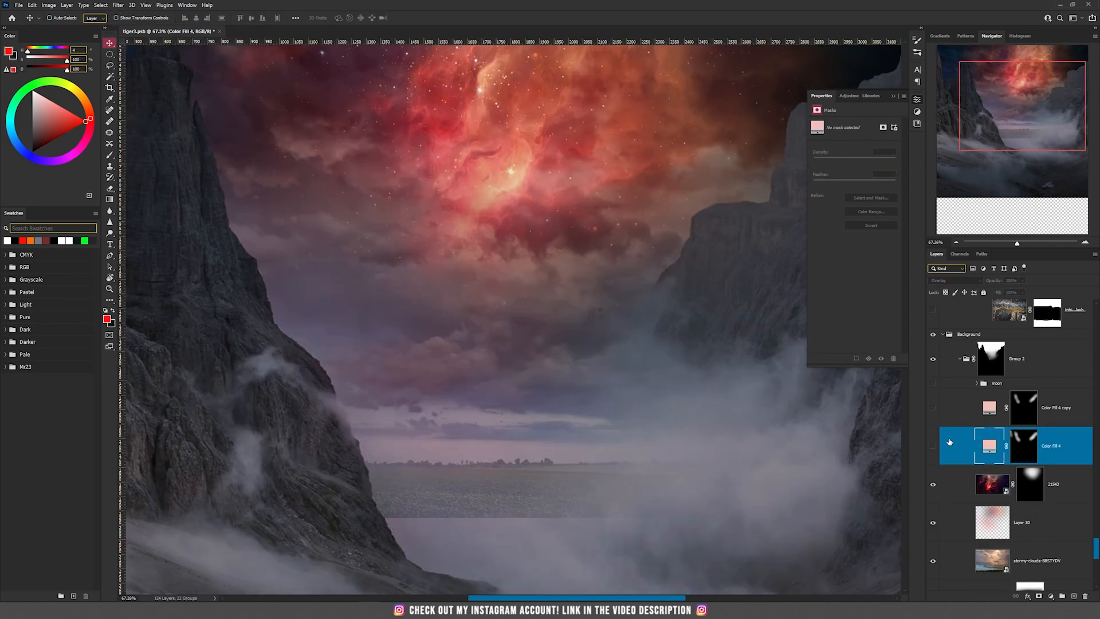
{"action": "left_click", "coordinate": [949, 445]}
{"action": "left_click", "coordinate": [933, 446]}
{"action": "left_click", "coordinate": [934, 447]}
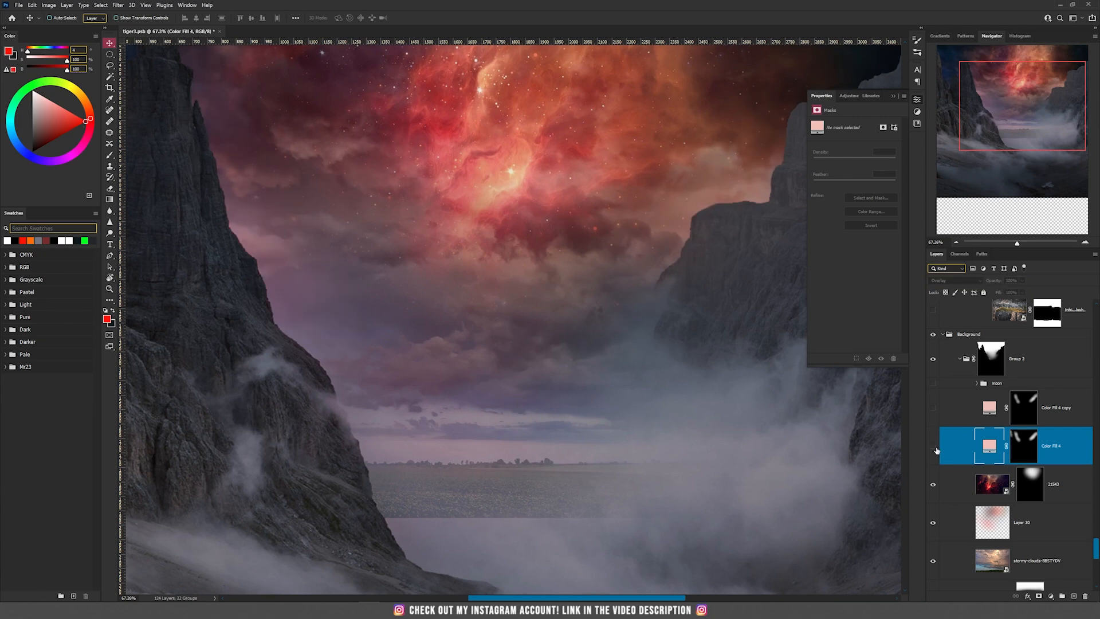
{"action": "left_click", "coordinate": [934, 448]}
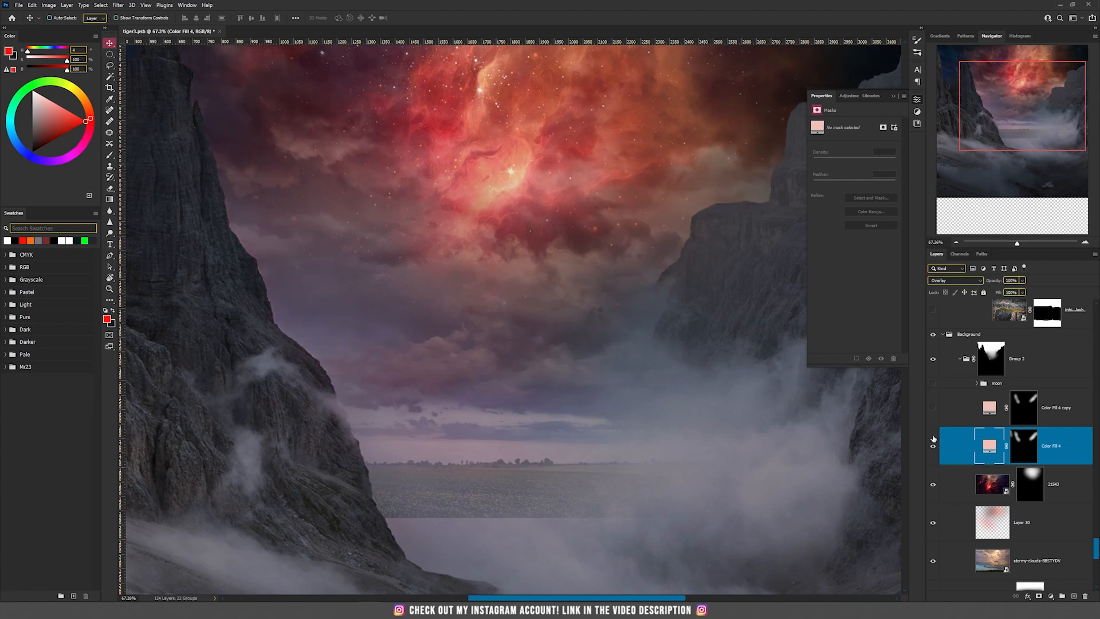
{"action": "left_click", "coordinate": [932, 448]}
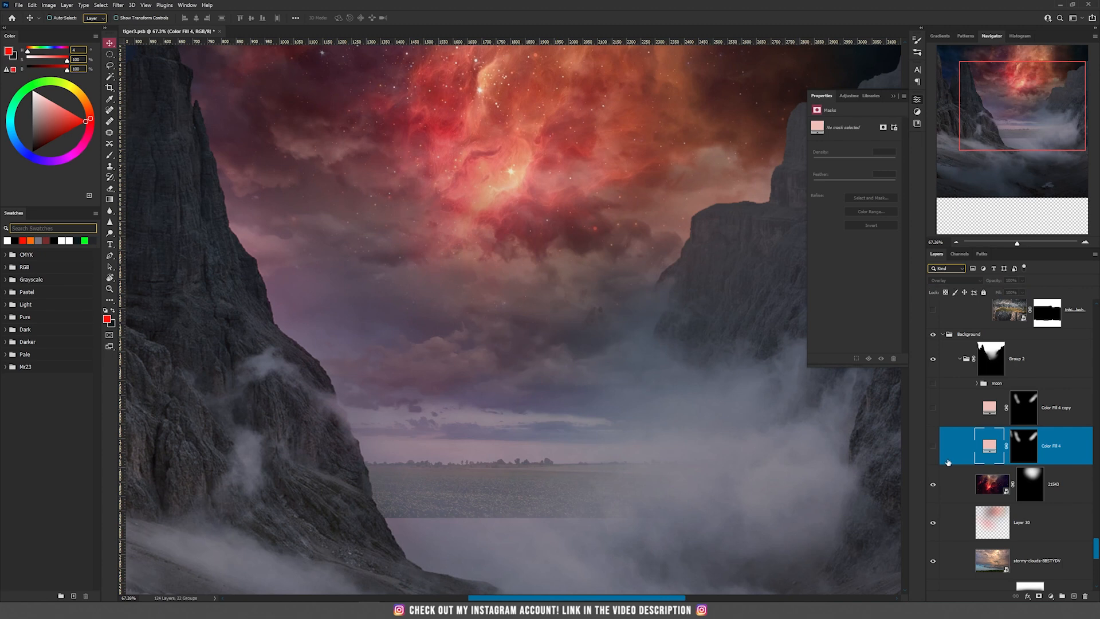
Add a solid colour fill layer above Color Fill 4 with the light pink ffaea8
{"action": "left_click", "coordinate": [1054, 597]}
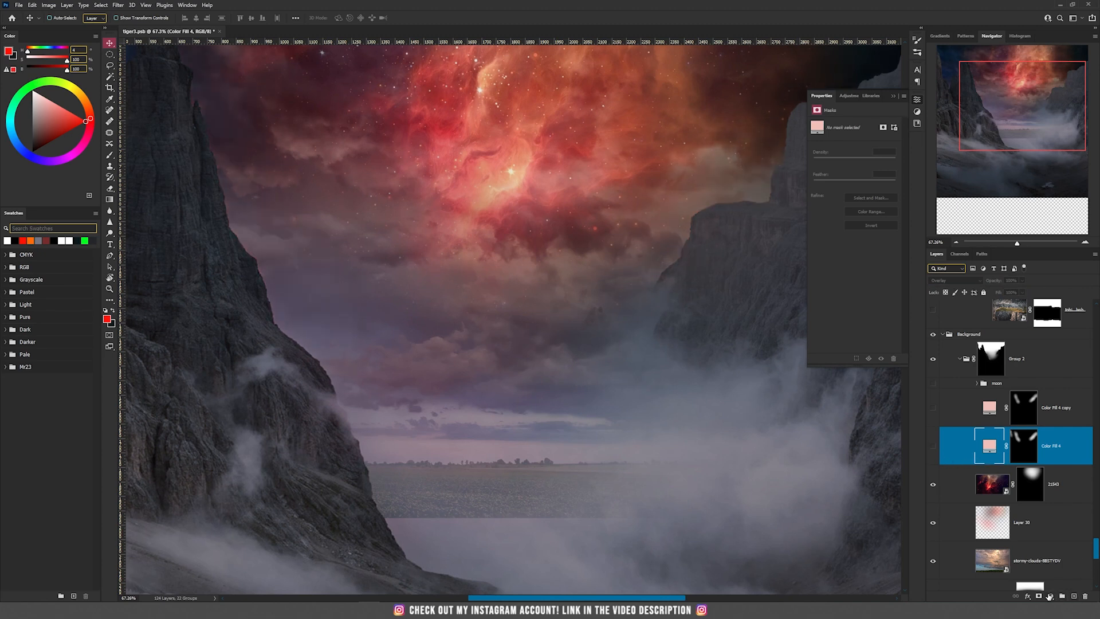
{"action": "left_click", "coordinate": [1063, 447]}
{"action": "left_click", "coordinate": [261, 280]}
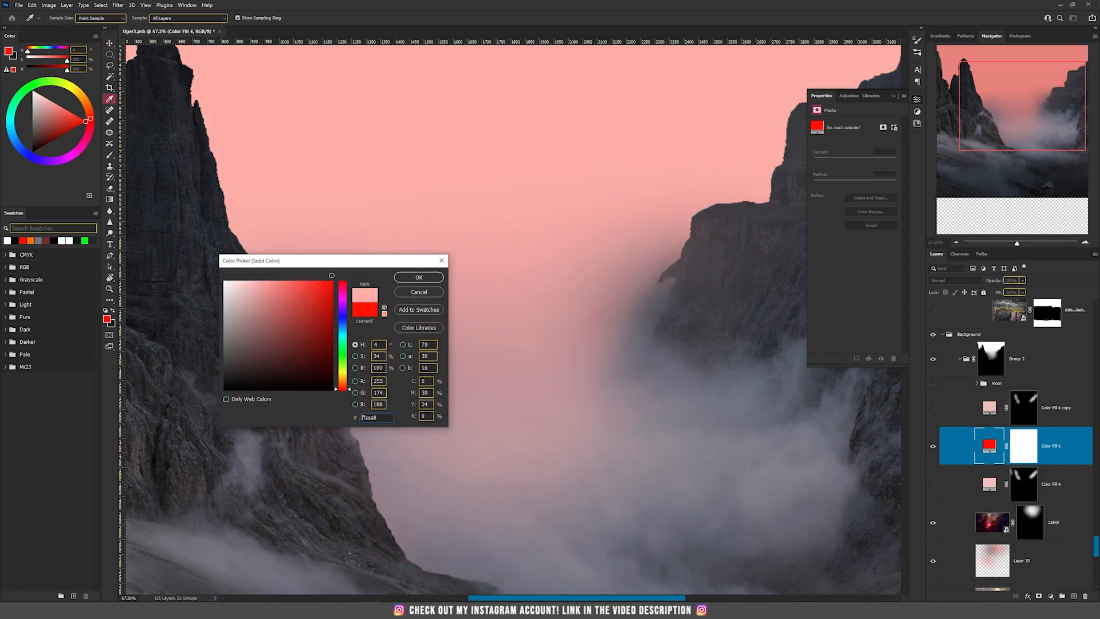
{"action": "left_click", "coordinate": [419, 277]}
Set the new pink fill's blend mode to Overlay and invert its mask to black
{"action": "left_click", "coordinate": [947, 281]}
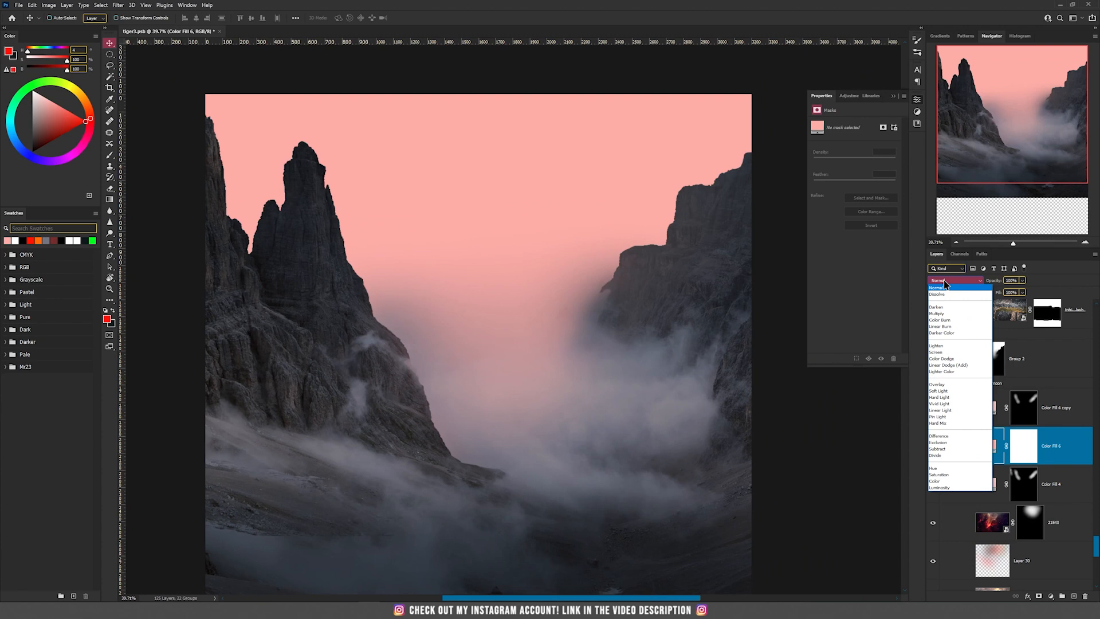
{"action": "left_click", "coordinate": [937, 384]}
{"action": "left_click", "coordinate": [1026, 445]}
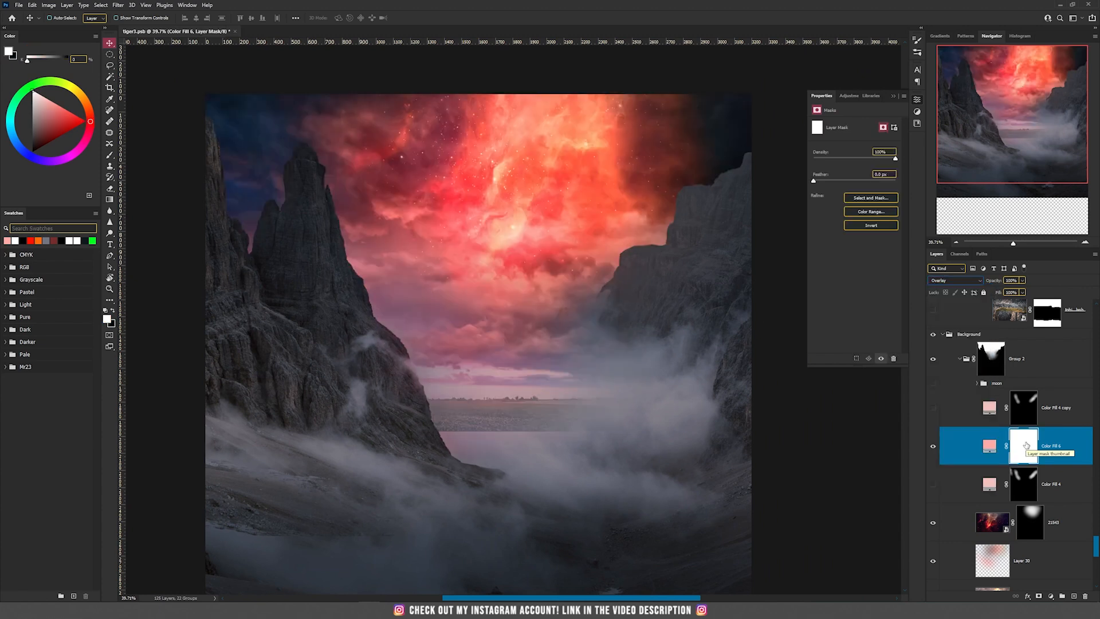
{"action": "key", "text": "ctrl+i"}
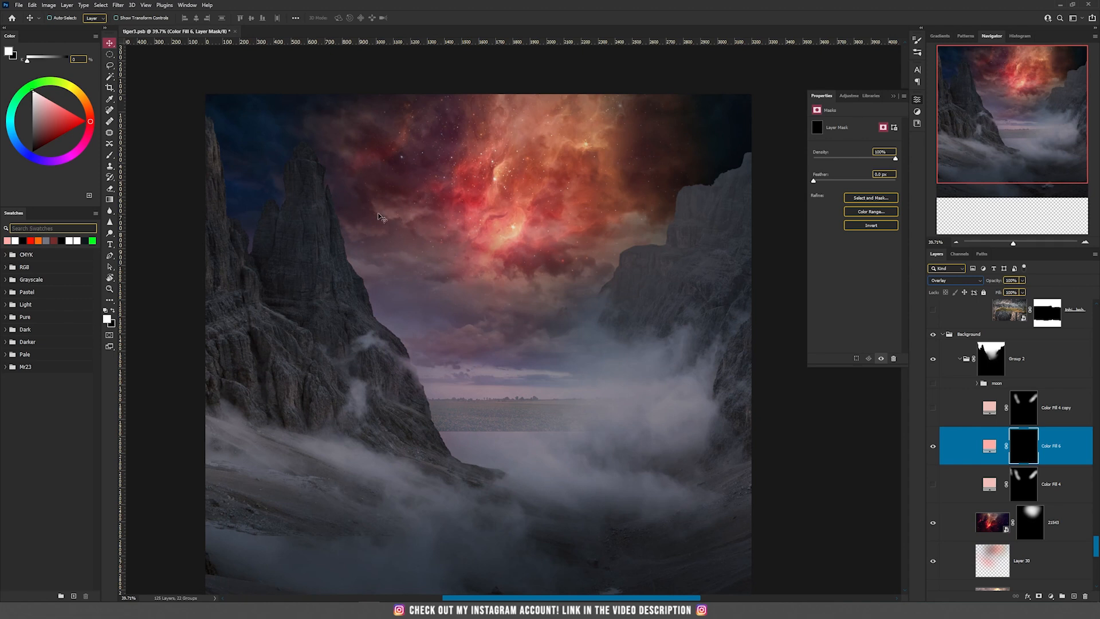
Paint white with a smaller brush on the pink fill's mask along the left mountain's sky edge
{"action": "key", "text": "b"}
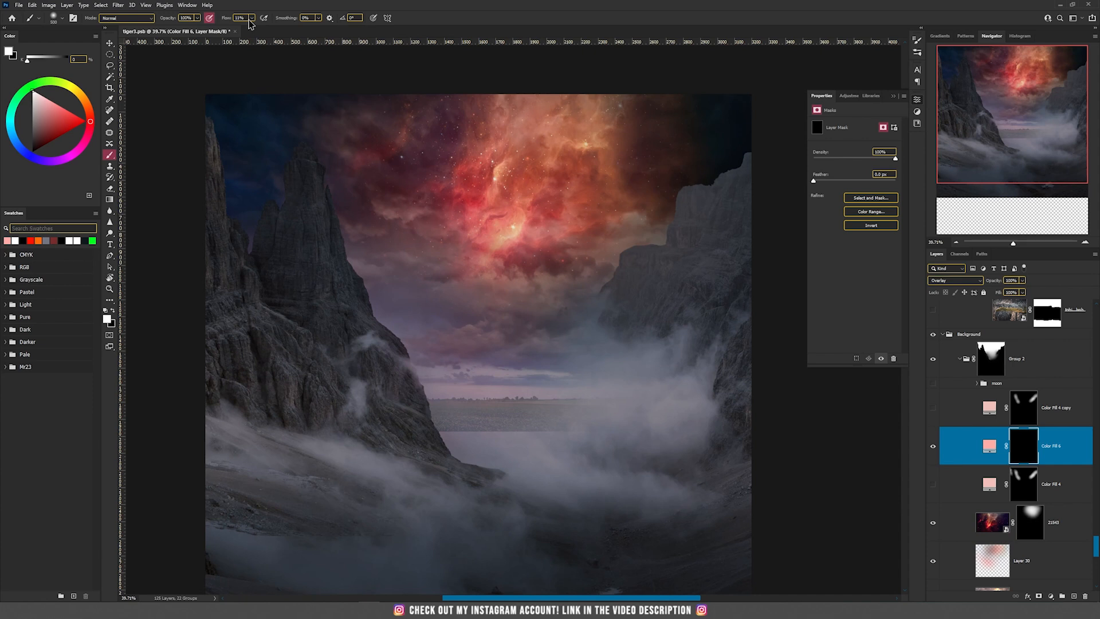
{"action": "key", "text": "bracketleft"}
{"action": "key", "text": "bracketleft"}
{"action": "key", "text": "bracketleft"}
{"action": "mouse_move", "coordinate": [253, 238]}
{"action": "left_mouse_down"}
{"action": "mouse_move", "coordinate": [221, 201]}
{"action": "mouse_move", "coordinate": [262, 283]}
{"action": "left_mouse_up"}
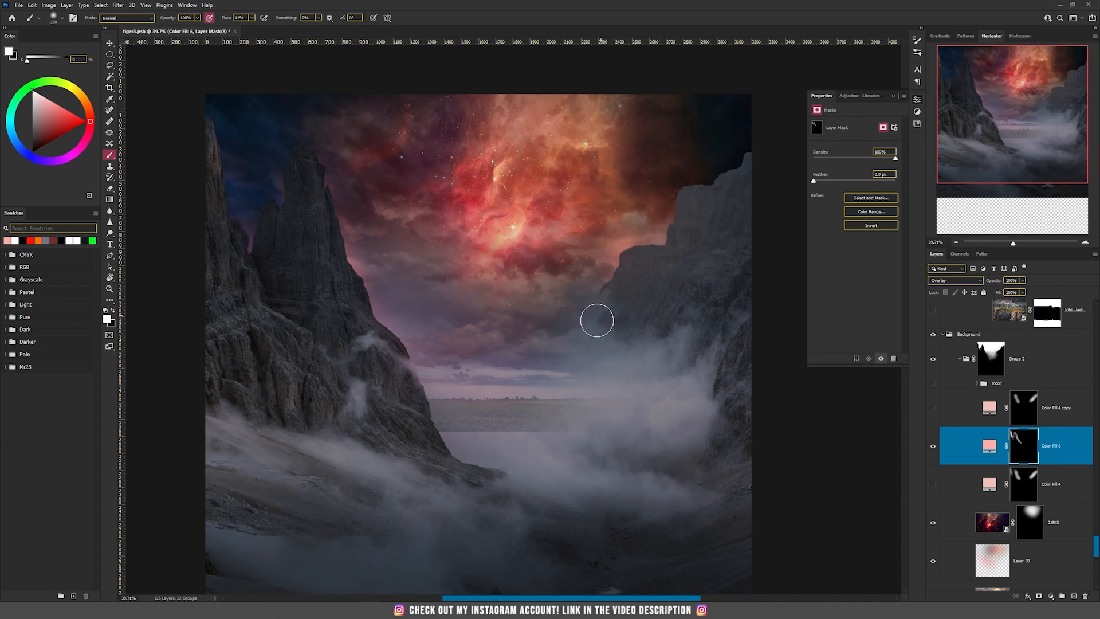
Delete the new pink fill layer and show the existing Color Fill 4 and Color Fill 4 copy layers
{"action": "key", "text": "v"}
{"action": "left_click", "coordinate": [1086, 596]}
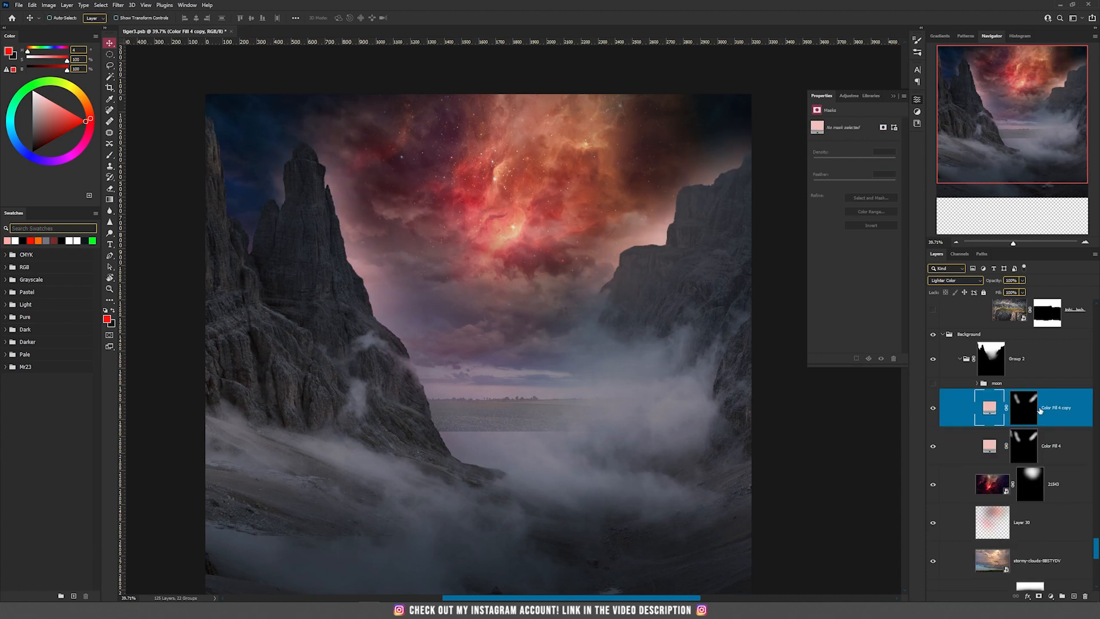
{"action": "left_click", "coordinate": [934, 407]}
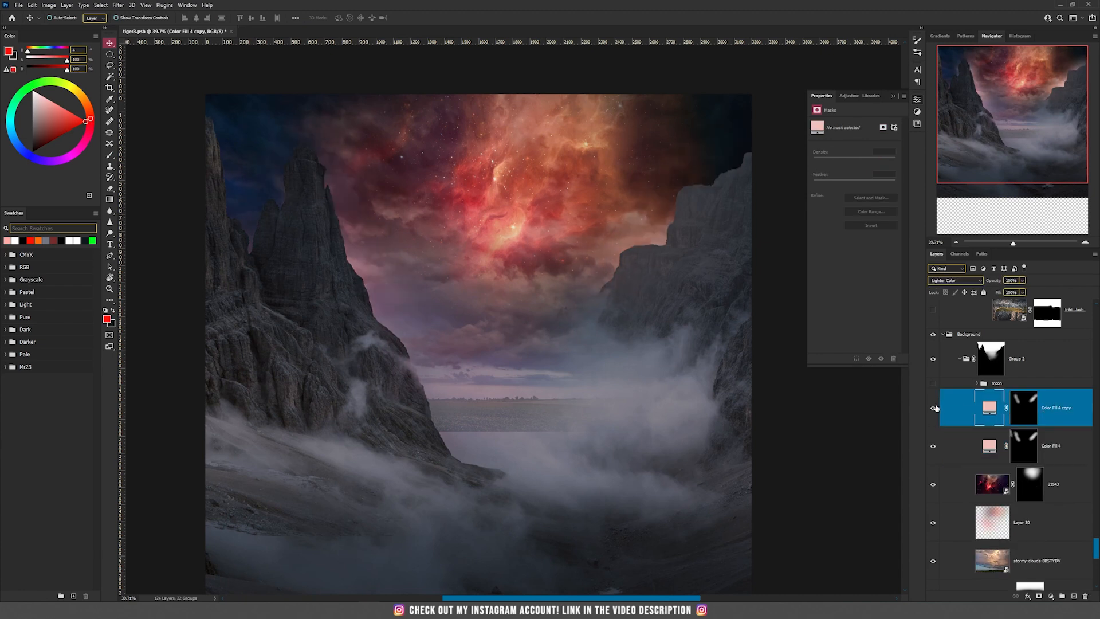
Show the Color Fill 4 copy layer with the Lighter Color blend mode and show the moon group
{"action": "left_click", "coordinate": [934, 407]}
{"action": "left_click", "coordinate": [1024, 411]}
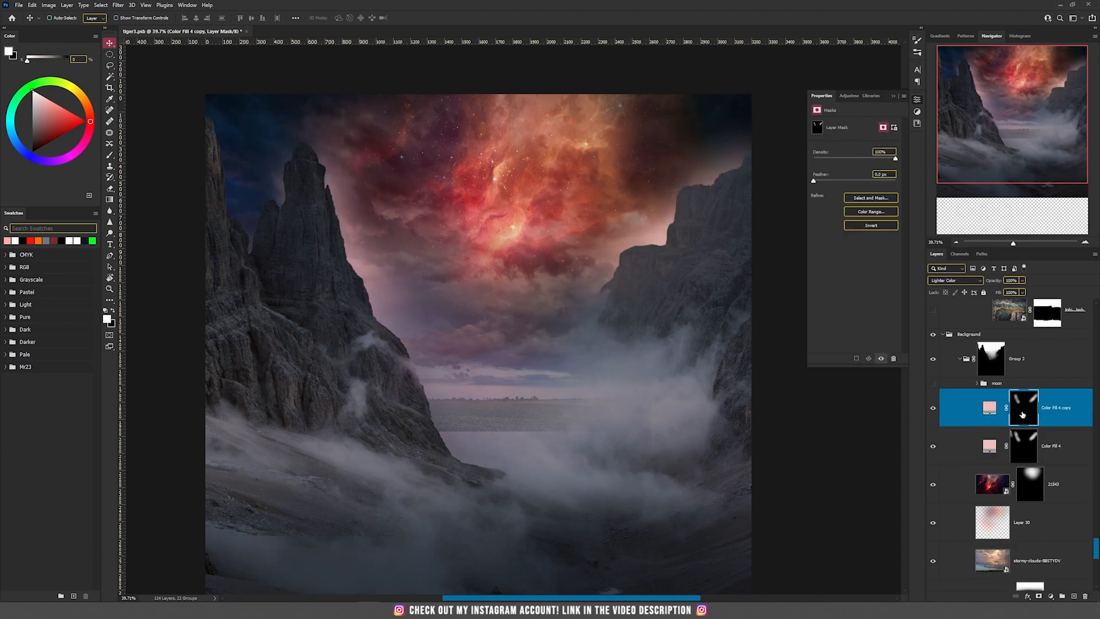
{"action": "left_click", "coordinate": [956, 281]}
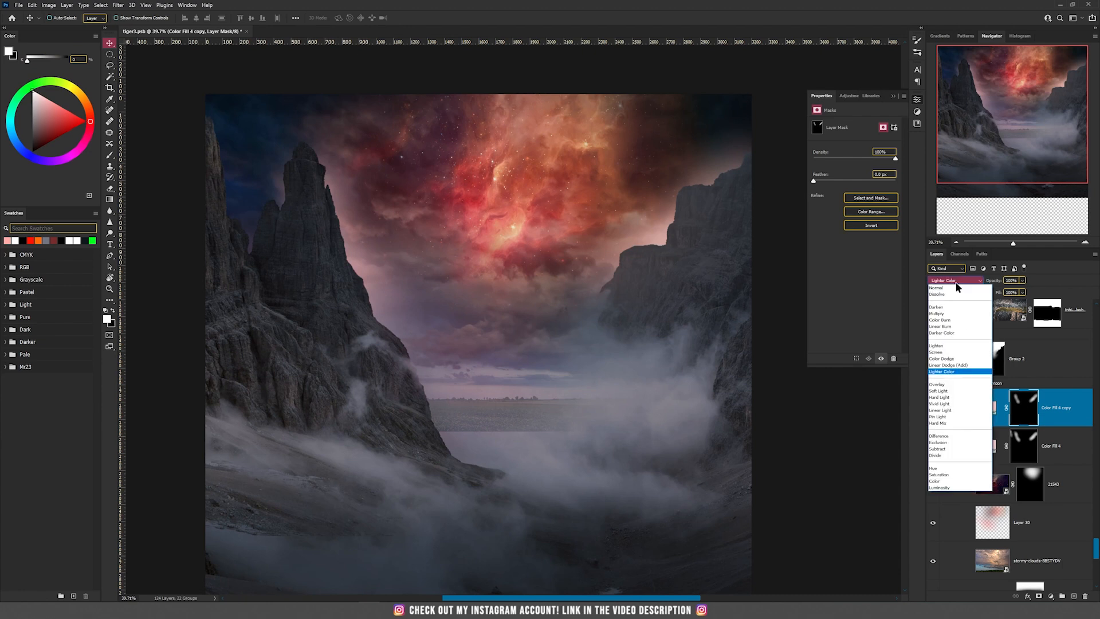
{"action": "left_click", "coordinate": [948, 373]}
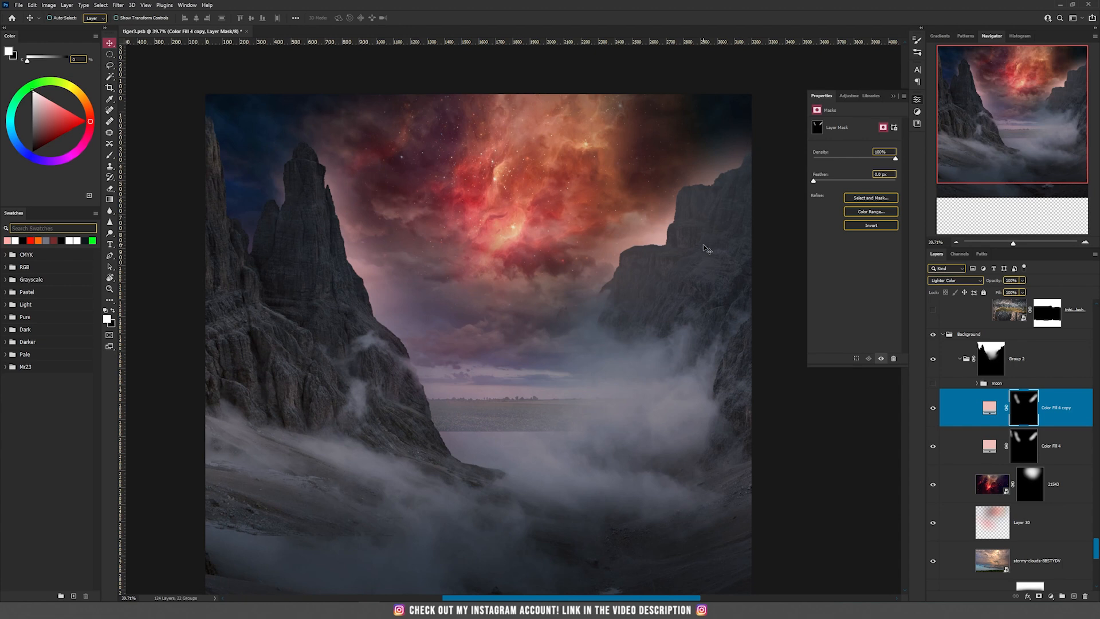
{"action": "left_click", "coordinate": [932, 383]}
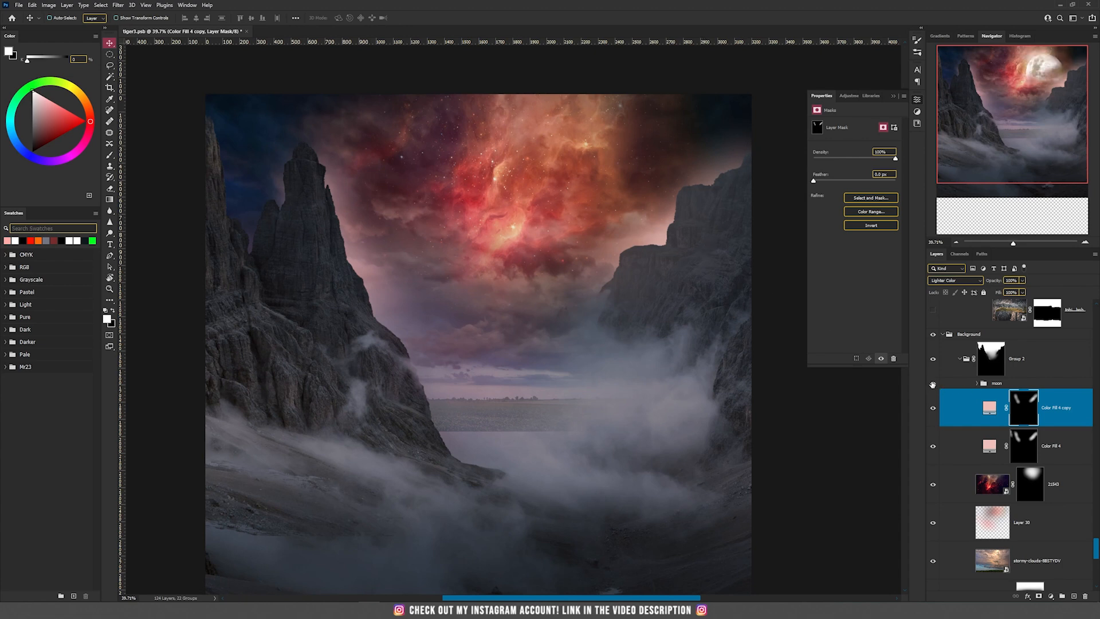
Compare the image with the highlights layer on and off and inspect that layer's blending options
{"action": "scroll", "coordinate": [949, 342], "scroll_direction": "down", "scroll_amount": 5}
{"action": "left_click", "coordinate": [934, 332]}
{"action": "left_click", "coordinate": [934, 332]}
{"action": "left_click", "coordinate": [1010, 336]}
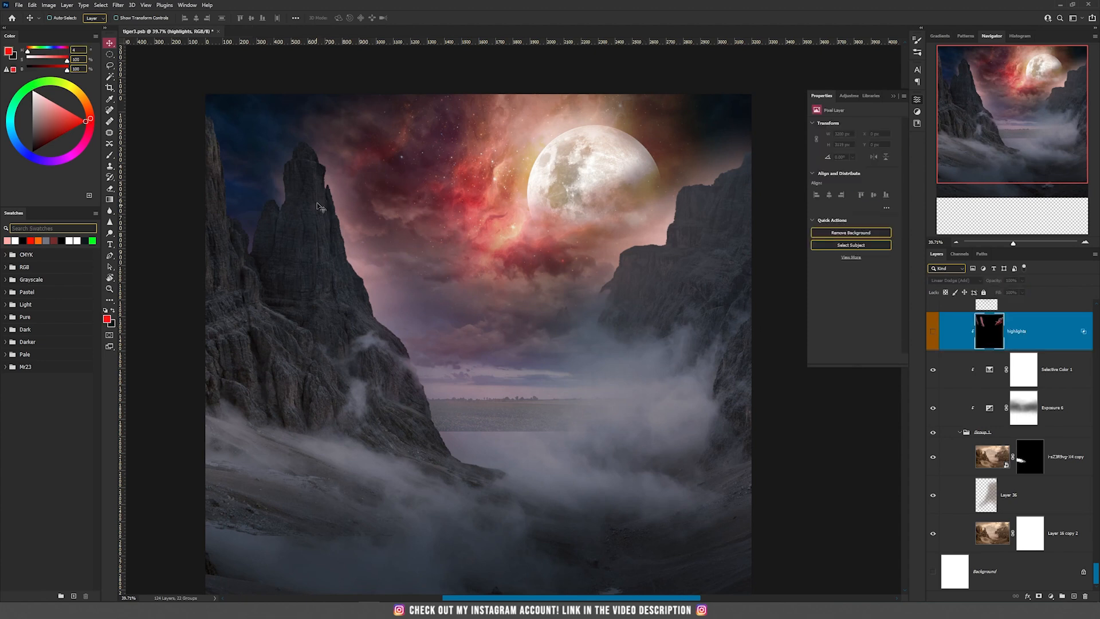
{"action": "scroll", "coordinate": [324, 194], "scroll_direction": "up", "scroll_amount": 3}
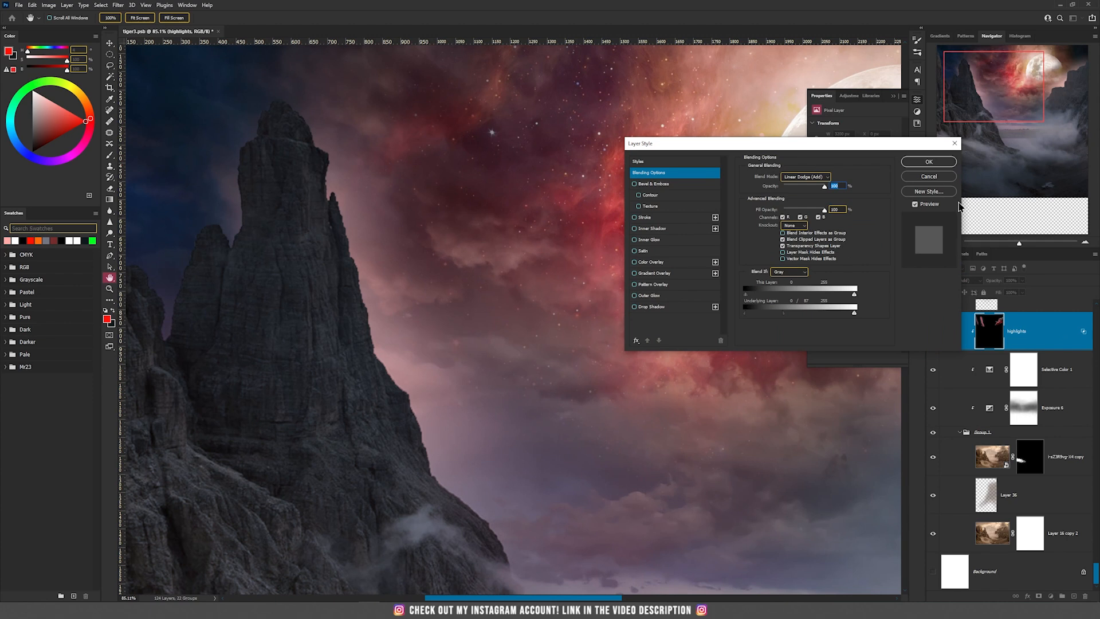
{"action": "left_click", "coordinate": [936, 177]}
Add a clipped layer above Selective Color 1 in Linear Dodge (Add) mode, filled with the neutral black
{"action": "left_click", "coordinate": [1044, 370]}
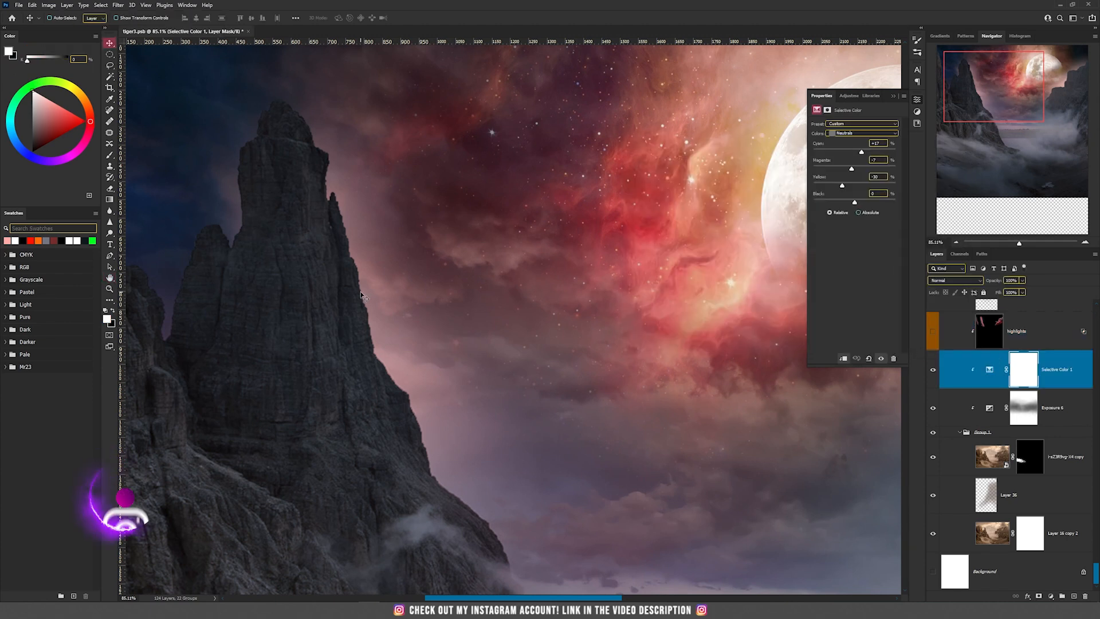
{"action": "scroll", "coordinate": [379, 292], "scroll_direction": "down", "scroll_amount": 2}
{"action": "left_click", "coordinate": [67, 5]}
{"action": "left_click", "coordinate": [171, 14]}
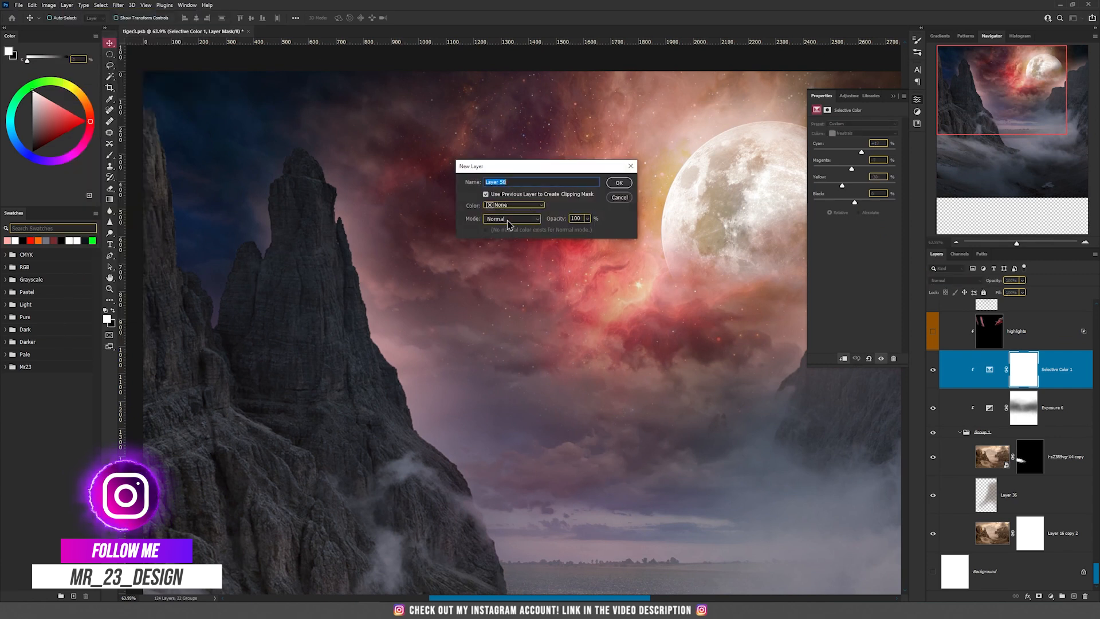
{"action": "left_click", "coordinate": [511, 218]}
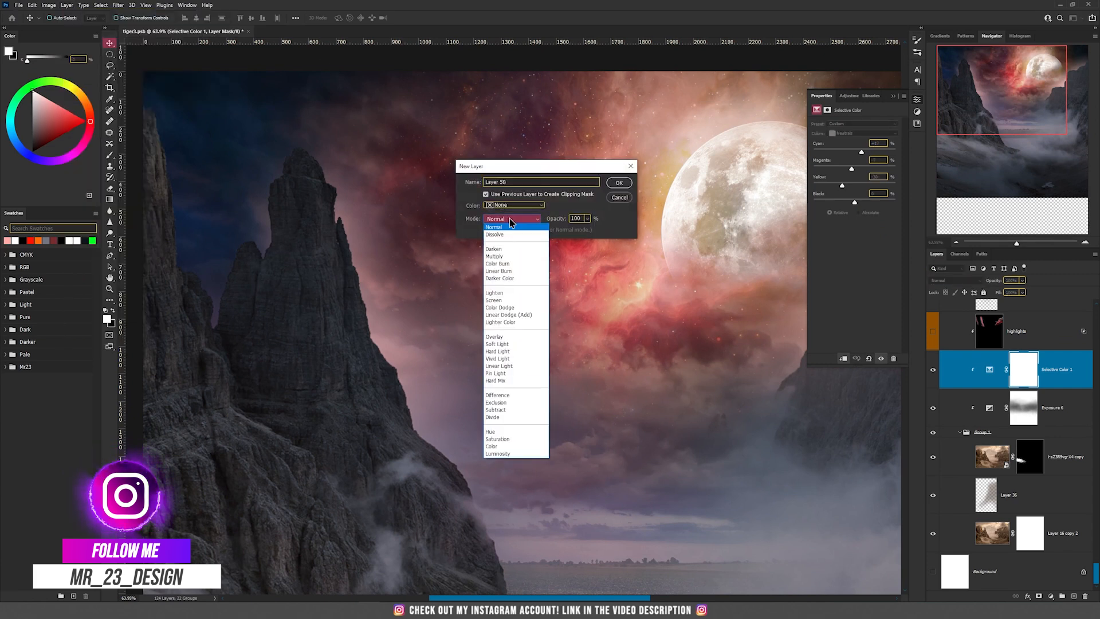
{"action": "left_click", "coordinate": [508, 314]}
{"action": "left_click", "coordinate": [495, 230]}
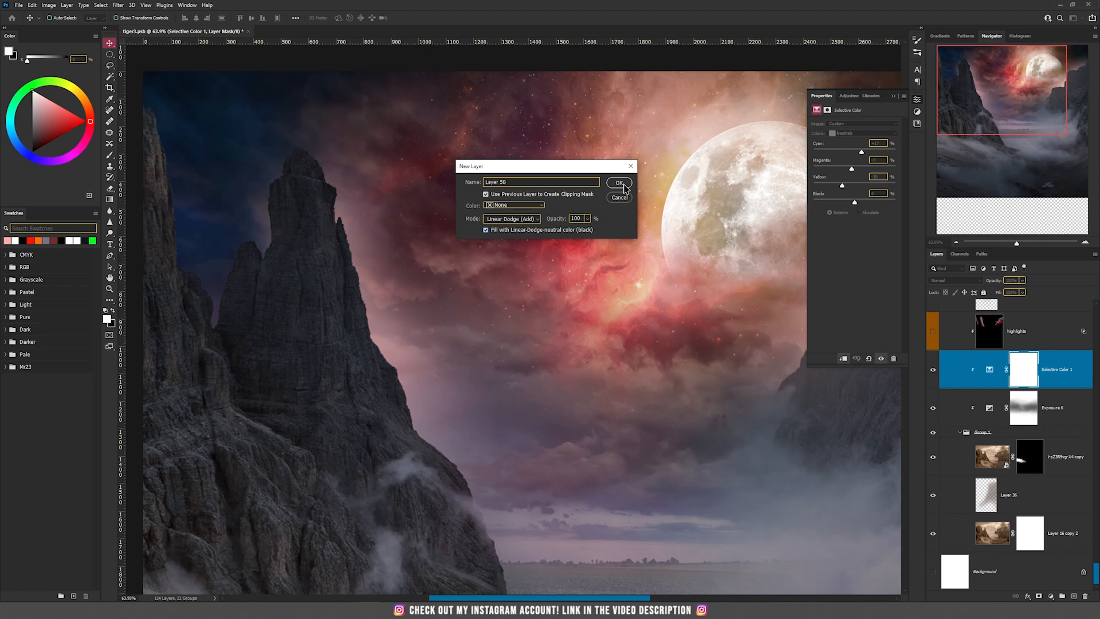
{"action": "left_click", "coordinate": [620, 182]}
Brush red highlights on the new layer along the left mountain's edge facing the sky
{"action": "scroll", "coordinate": [430, 234], "scroll_direction": "up", "scroll_amount": 1}
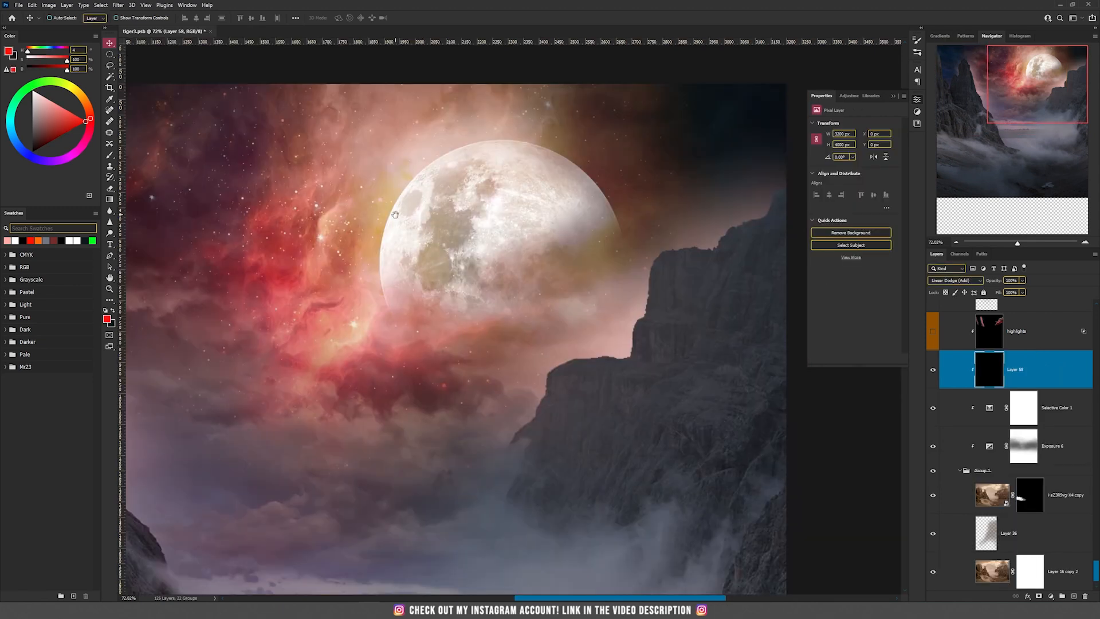
{"action": "left_click_drag", "start_coordinate": [387, 190], "coordinate": [580, 160]}
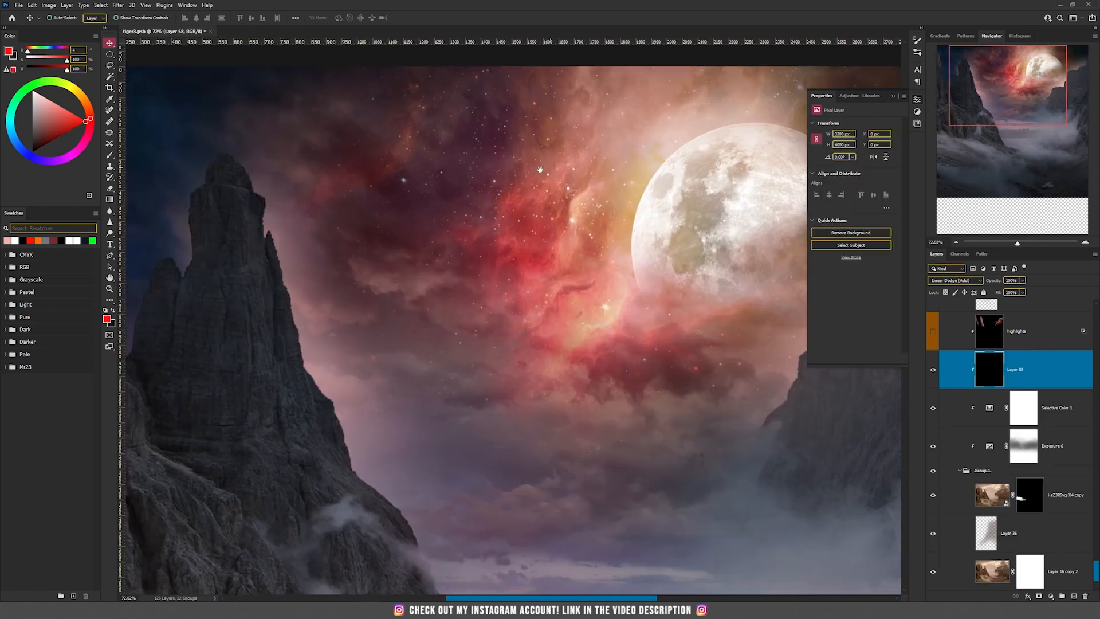
{"action": "scroll", "coordinate": [538, 261], "scroll_direction": "up", "scroll_amount": 8}
{"action": "scroll", "coordinate": [529, 260], "scroll_direction": "down", "scroll_amount": 7}
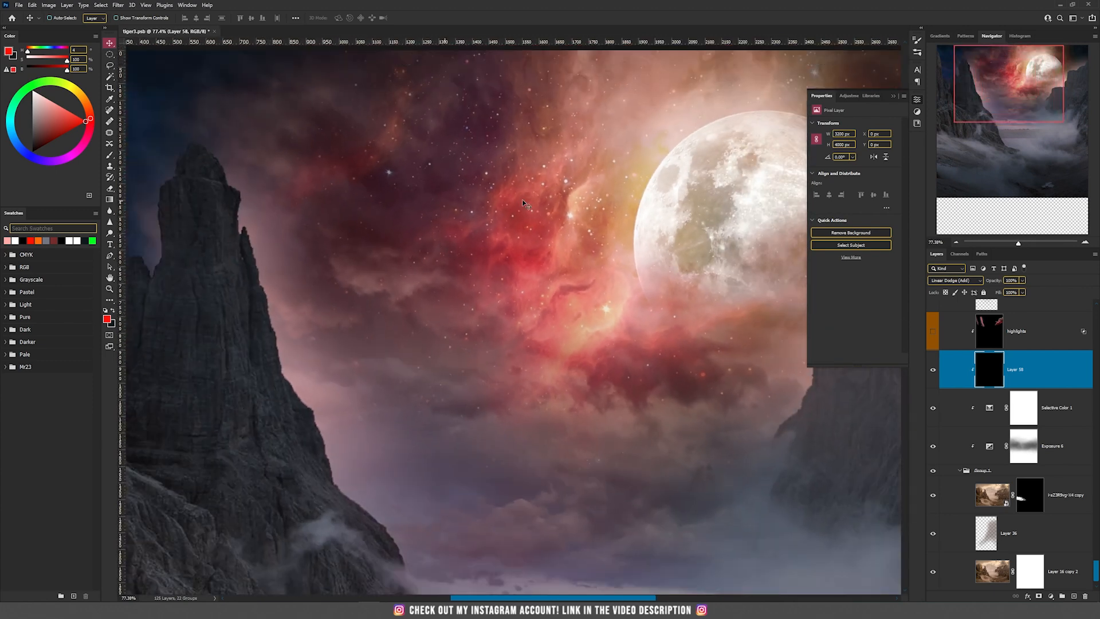
{"action": "key", "text": "b"}
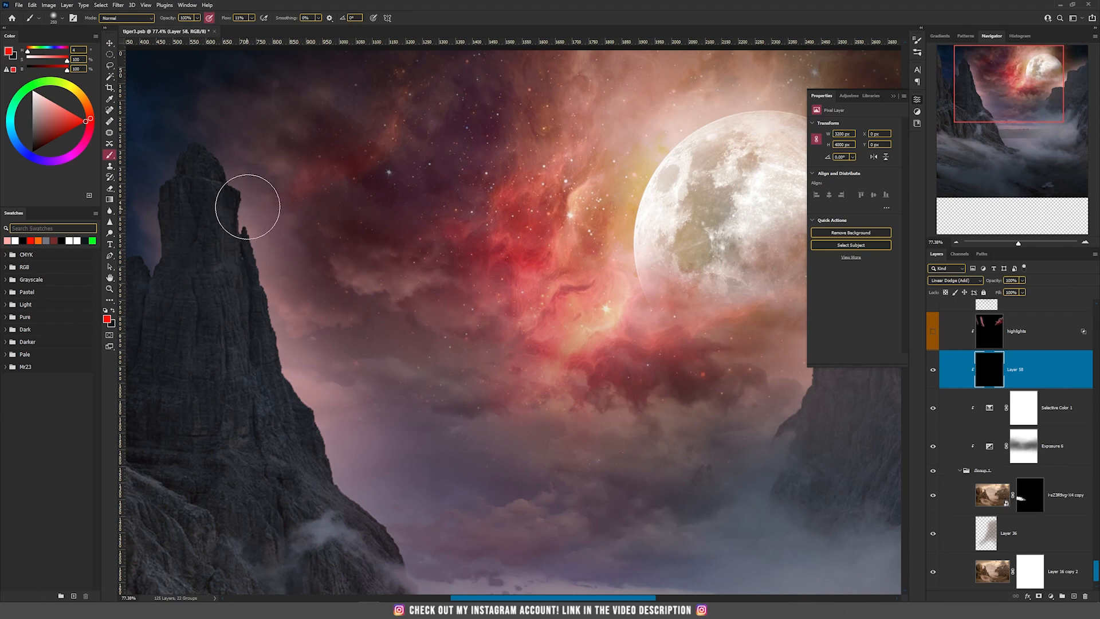
{"action": "mouse_move", "coordinate": [220, 159]}
{"action": "left_mouse_down"}
{"action": "mouse_move", "coordinate": [319, 449]}
{"action": "mouse_move", "coordinate": [399, 544]}
{"action": "mouse_move", "coordinate": [290, 498]}
{"action": "mouse_move", "coordinate": [191, 191]}
{"action": "mouse_move", "coordinate": [333, 343]}
{"action": "left_mouse_up"}
Split the underlying layer's black Blend If slider to 0 / 99 for the painted red highlight layer
{"action": "scroll", "coordinate": [332, 343], "scroll_direction": "down", "scroll_amount": 3}
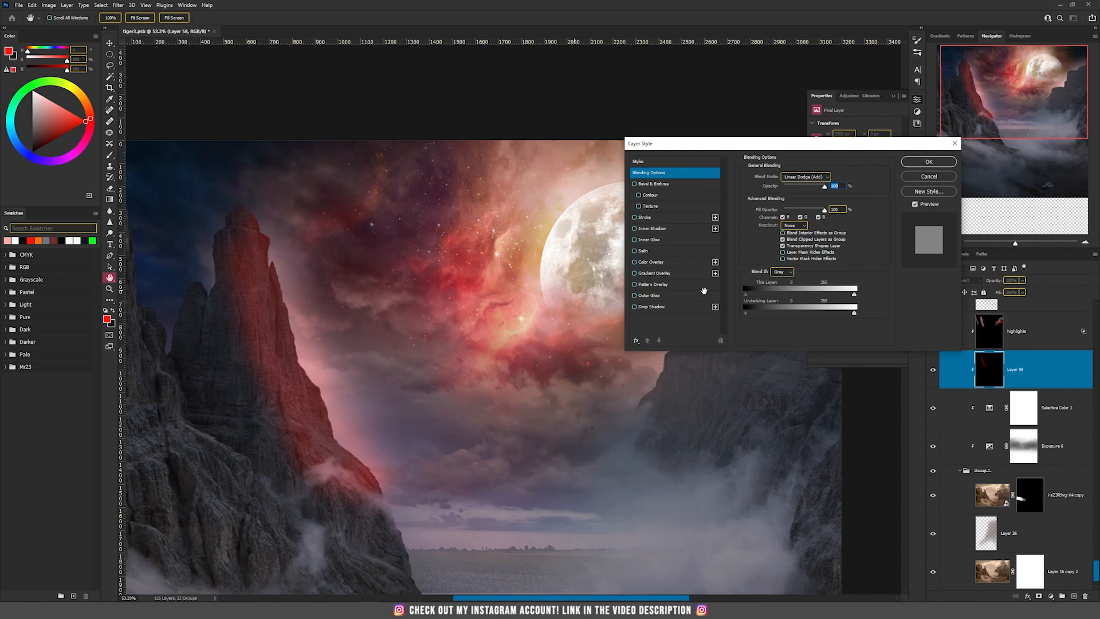
{"action": "left_click_drag", "start_coordinate": [752, 318], "coordinate": [783, 317]}
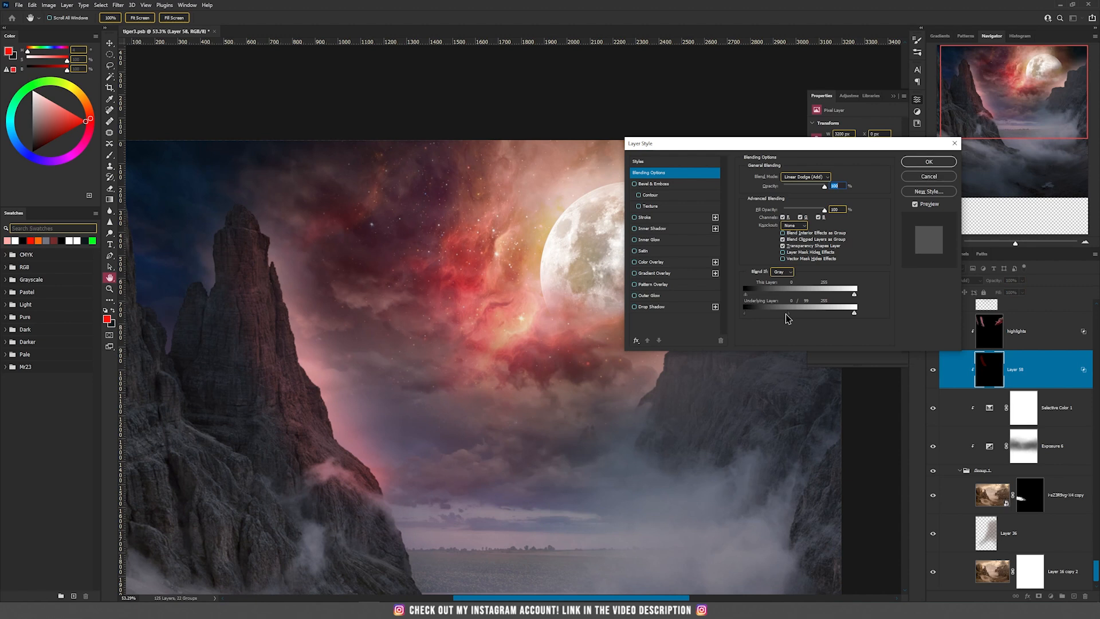
{"action": "left_click", "coordinate": [929, 162]}
{"action": "key", "text": "b"}
{"action": "scroll", "coordinate": [224, 309], "scroll_direction": "up", "scroll_amount": 5}
{"action": "scroll", "coordinate": [224, 309], "scroll_direction": "down", "scroll_amount": 4}
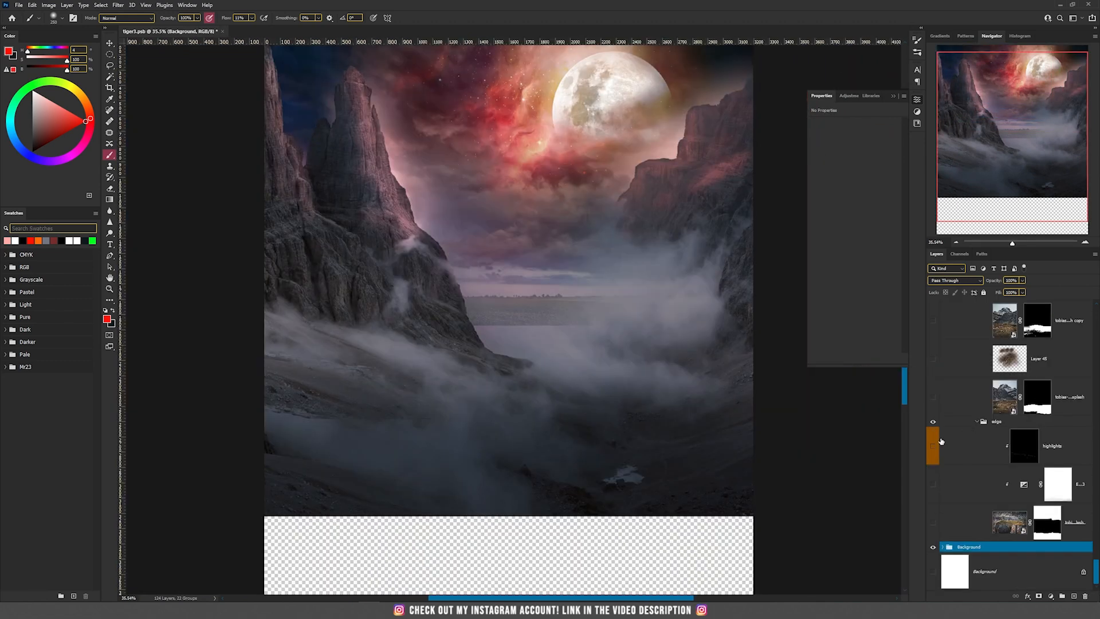
Show the cliff photo and its Exposure adjustment in the edge group, checking the photo with its mask disabled and re-enabled
{"action": "scroll", "coordinate": [450, 357], "scroll_direction": "up", "scroll_amount": 1}
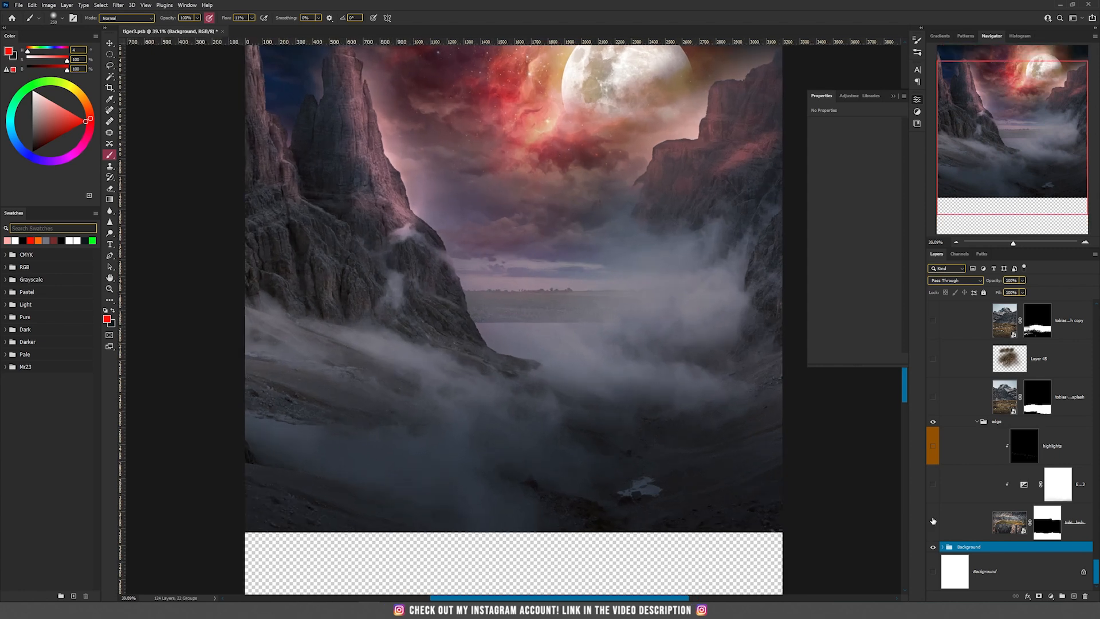
{"action": "left_click", "coordinate": [933, 522]}
{"action": "left_click", "coordinate": [1048, 522], "text": "shift"}
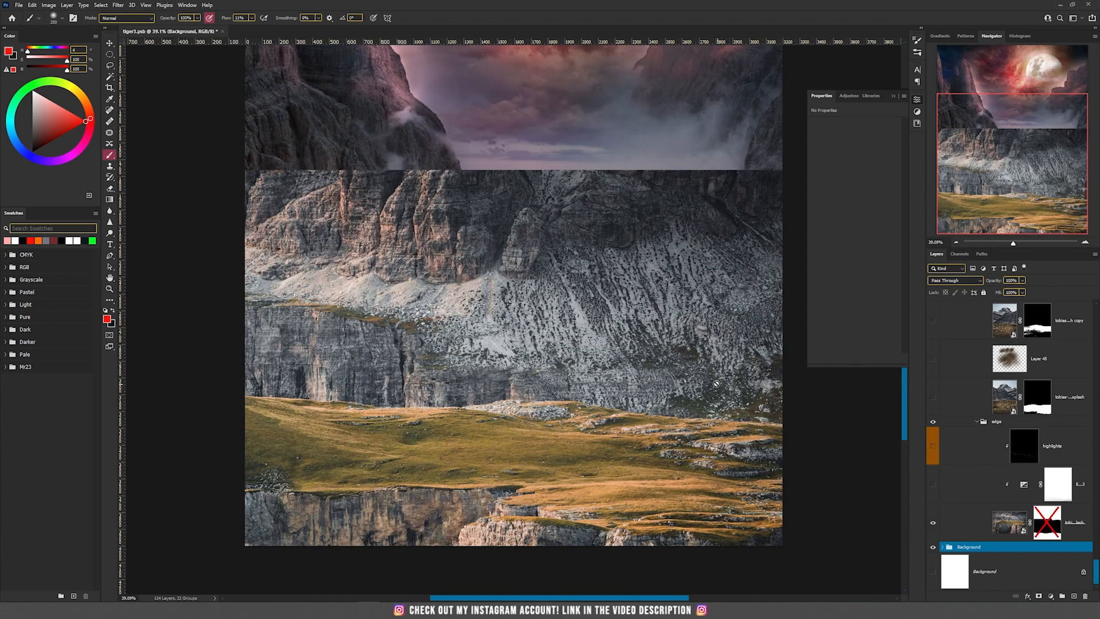
{"action": "key", "text": "v"}
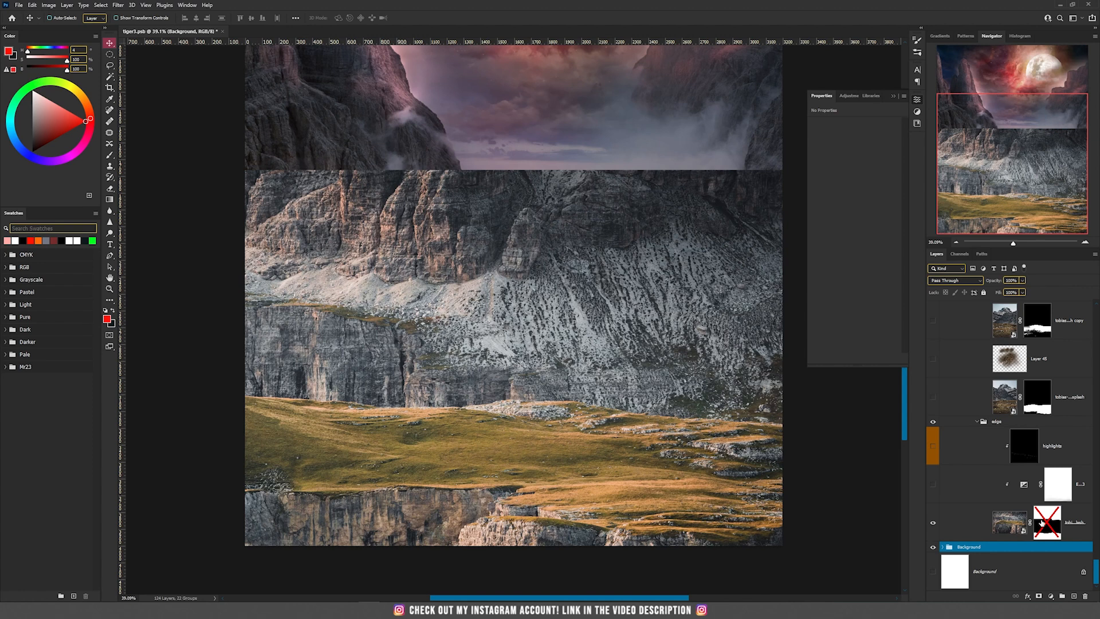
{"action": "left_click", "coordinate": [1041, 522], "text": "shift"}
{"action": "left_click_drag", "start_coordinate": [546, 473], "coordinate": [551, 356]}
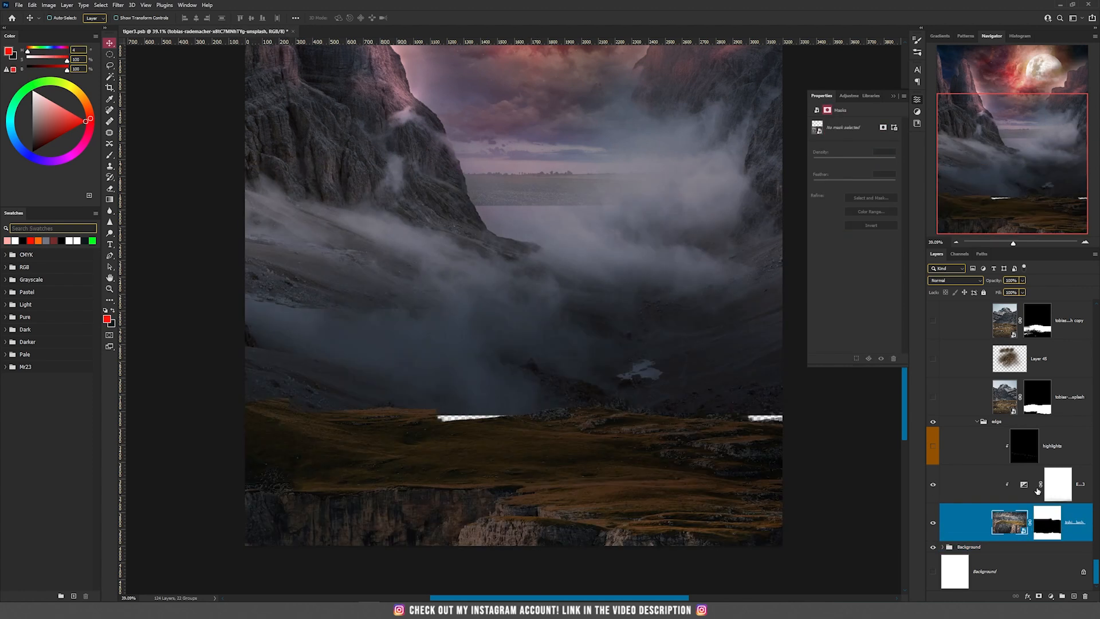
{"action": "left_click", "coordinate": [1025, 486]}
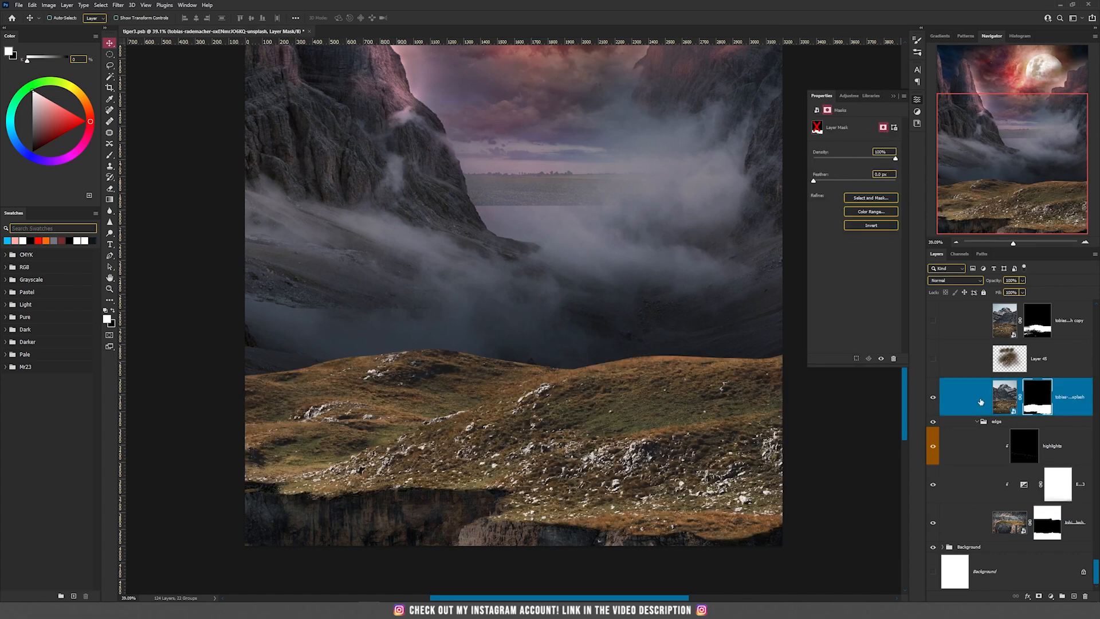
Show the grassy hill photo layer above the edge group and check it with its mask disabled and re-enabled
{"action": "left_click", "coordinate": [1037, 397], "text": "shift"}
{"action": "left_click_drag", "start_coordinate": [564, 332], "coordinate": [580, 395]}
{"action": "key", "text": "ctrl+z"}
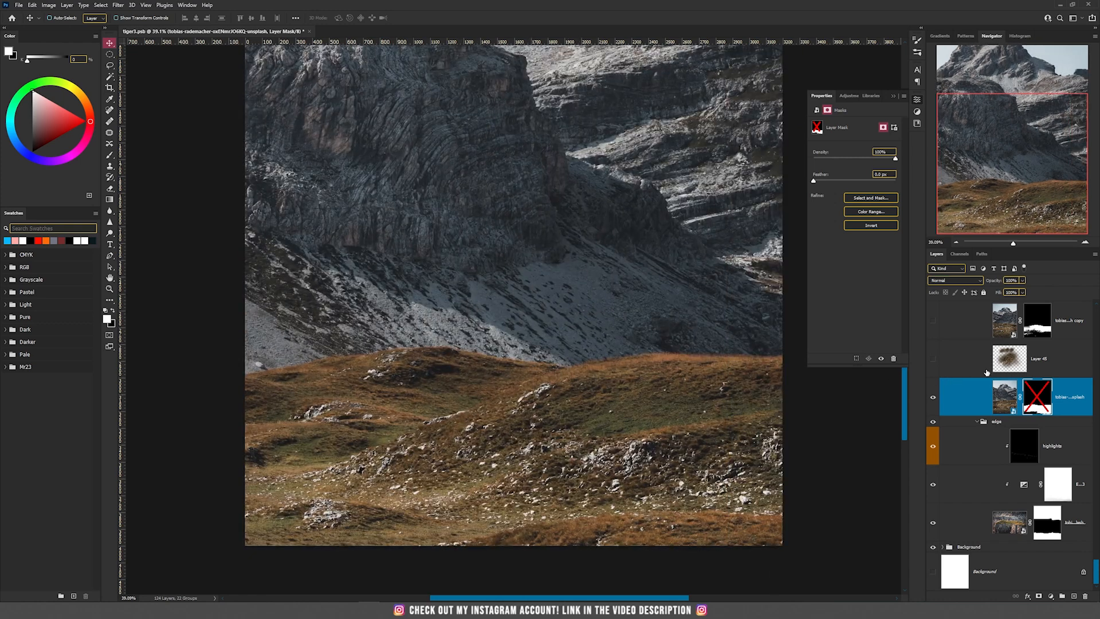
{"action": "left_click", "coordinate": [1036, 399], "text": "shift"}
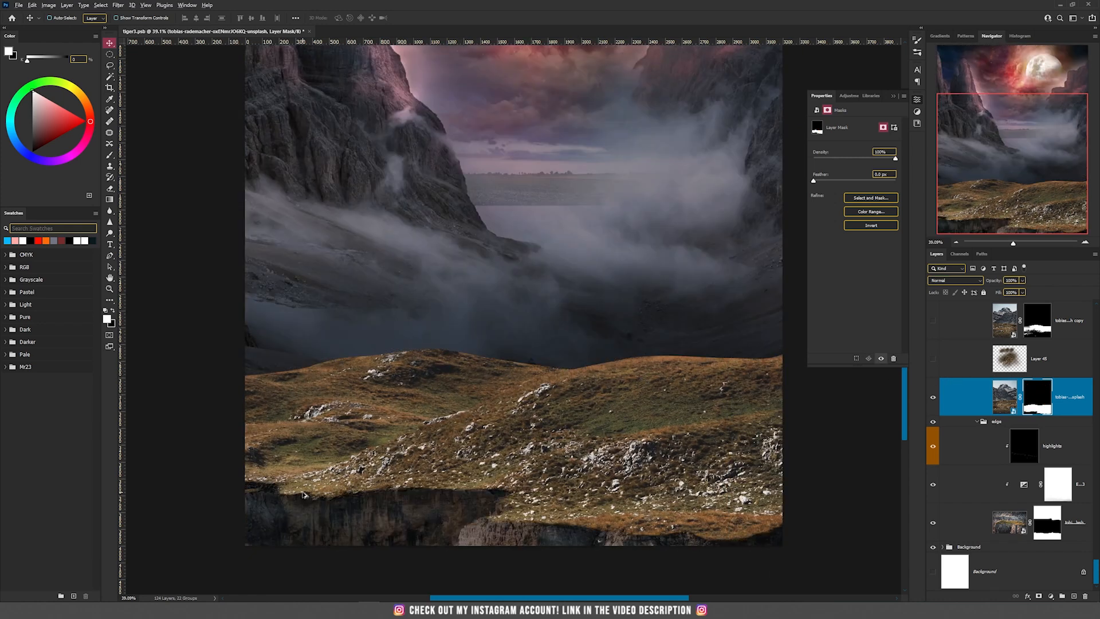
{"action": "scroll", "coordinate": [303, 494], "scroll_direction": "up", "scroll_amount": 3}
{"action": "scroll", "coordinate": [332, 491], "scroll_direction": "up", "scroll_amount": 3}
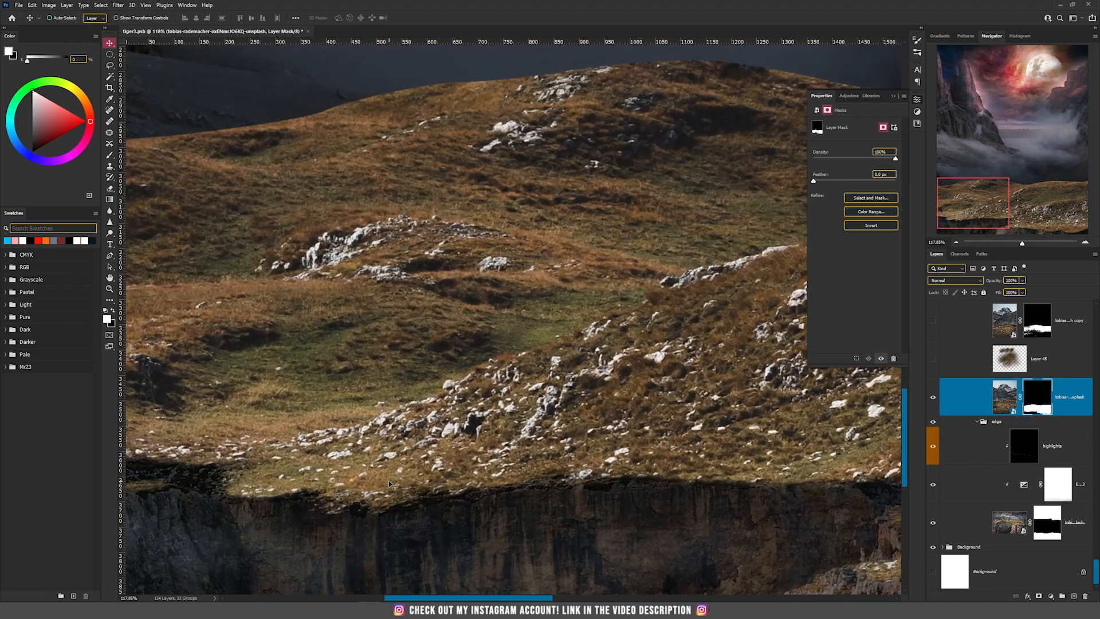
{"action": "scroll", "coordinate": [399, 480], "scroll_direction": "down", "scroll_amount": 3}
{"action": "left_click_drag", "start_coordinate": [565, 454], "coordinate": [535, 354]}
Compare the grassy photo with its mask off and on, and trace its cliff edge with the Lasso
{"action": "left_click", "coordinate": [1049, 408], "text": "shift"}
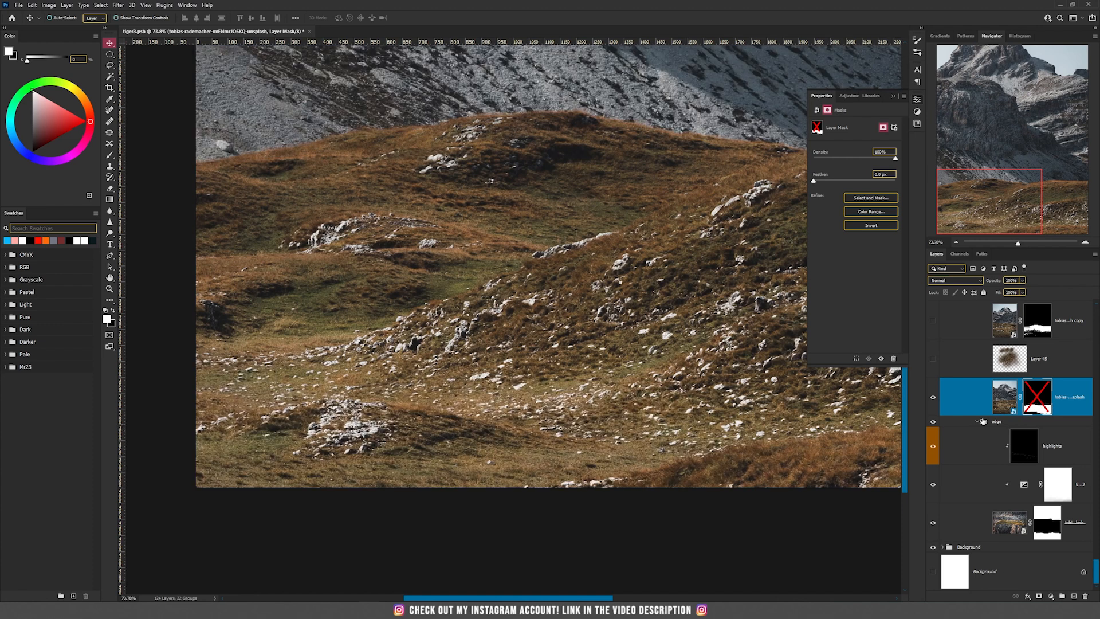
{"action": "left_click", "coordinate": [1035, 408], "text": "shift"}
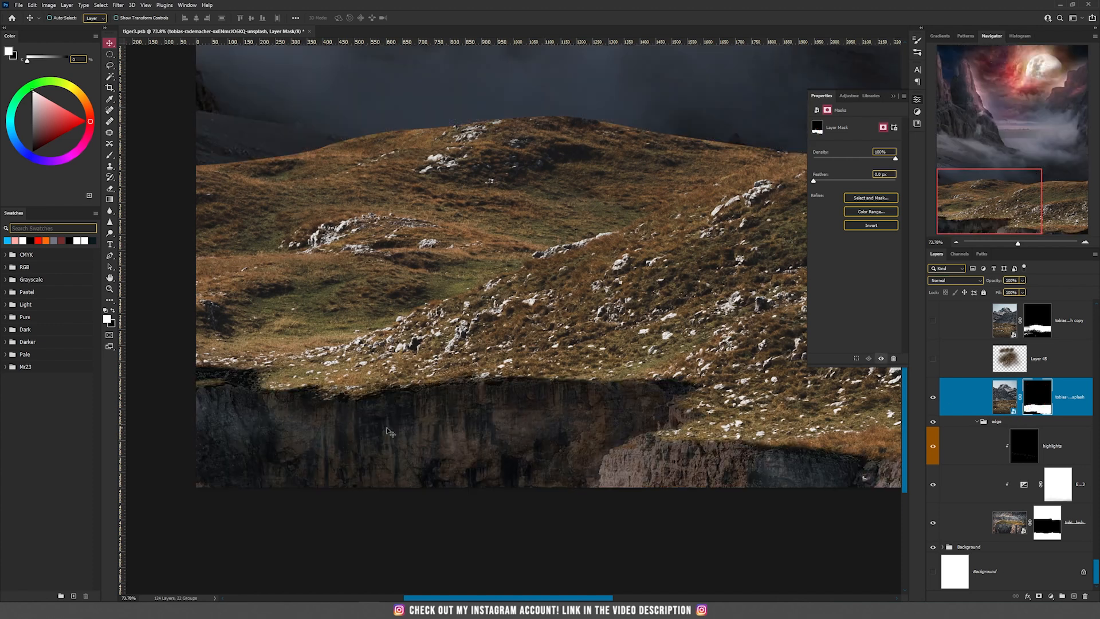
{"action": "key", "text": "l"}
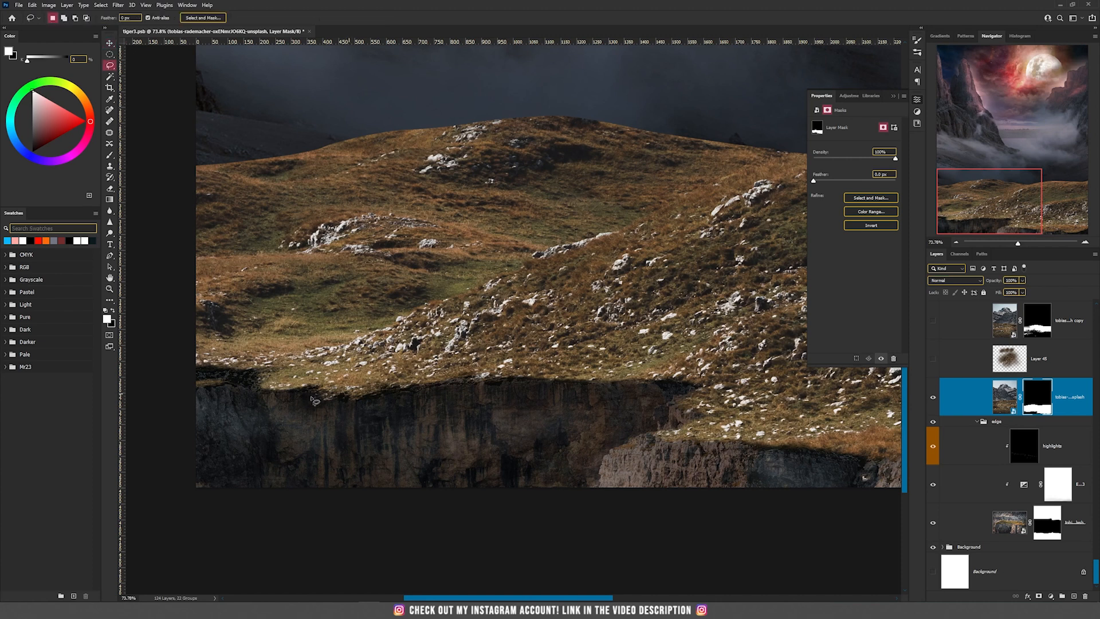
{"action": "mouse_move", "coordinate": [203, 356]}
{"action": "left_mouse_down"}
{"action": "mouse_move", "coordinate": [341, 398]}
{"action": "mouse_move", "coordinate": [663, 385]}
{"action": "mouse_move", "coordinate": [692, 394]}
{"action": "mouse_move", "coordinate": [674, 408]}
{"action": "mouse_move", "coordinate": [687, 428]}
{"action": "mouse_move", "coordinate": [628, 443]}
{"action": "mouse_move", "coordinate": [602, 480]}
{"action": "mouse_move", "coordinate": [675, 502]}
{"action": "mouse_move", "coordinate": [765, 505]}
{"action": "left_mouse_up"}
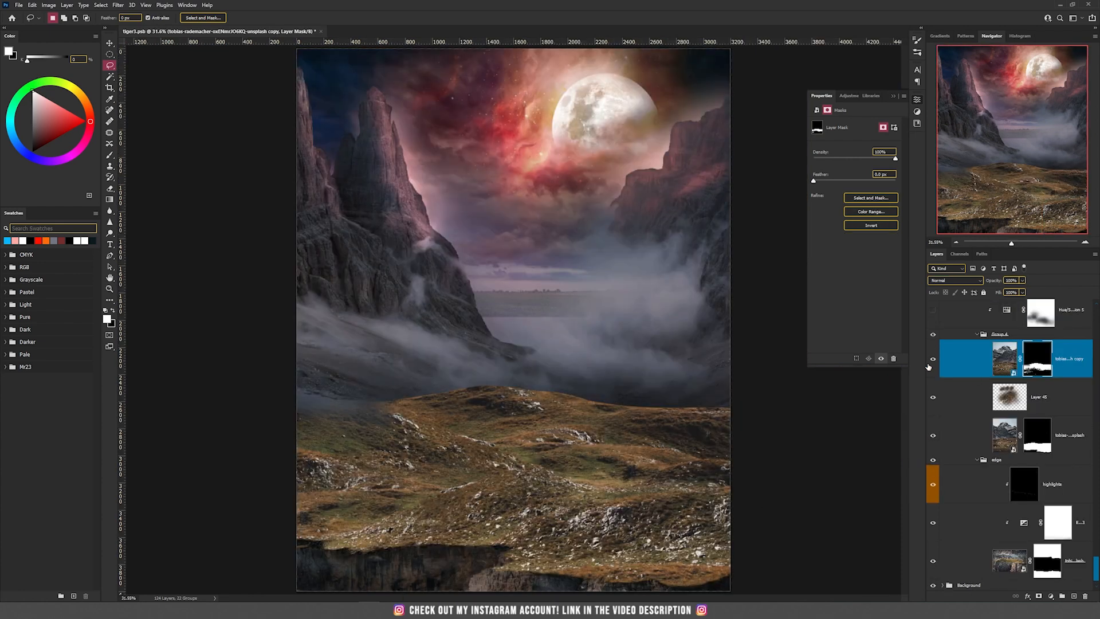
Show Layer 45 above the grassy hill photo
{"action": "left_click", "coordinate": [932, 361]}
{"action": "left_click", "coordinate": [967, 432]}
{"action": "key", "text": "v"}
{"action": "left_click_drag", "start_coordinate": [604, 437], "coordinate": [606, 378]}
{"action": "key", "text": "ctrl+z"}
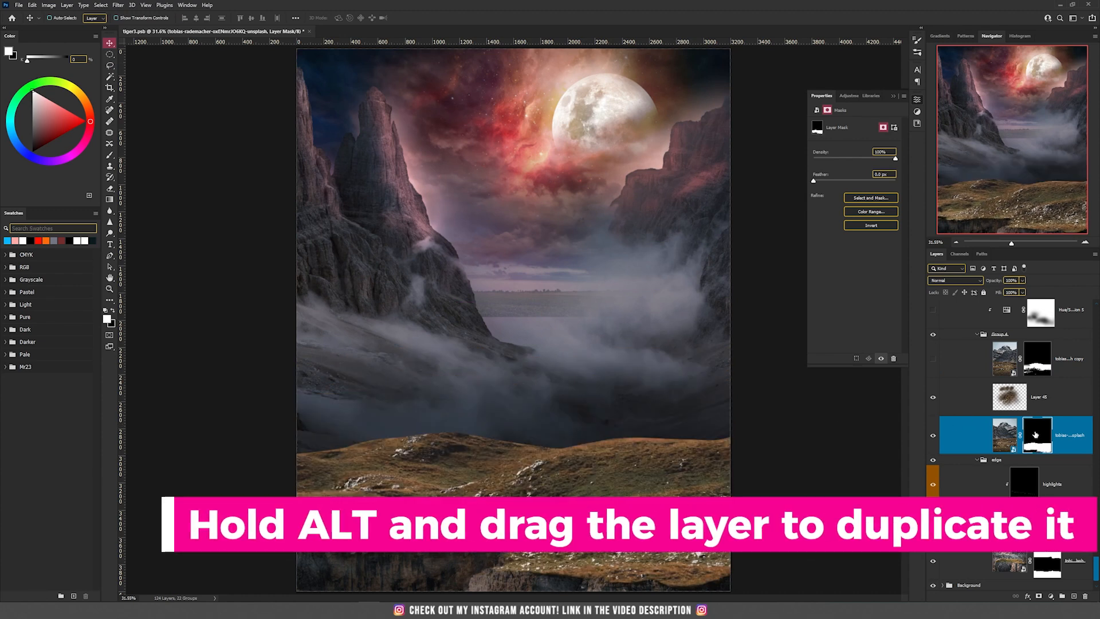
Duplicate the grassy hill photo layer without its mask and move the copy up the canvas
{"action": "key", "text": "ctrl+z"}
{"action": "left_click", "coordinate": [1002, 433]}
{"action": "left_click_drag", "start_coordinate": [518, 487], "coordinate": [511, 344]}
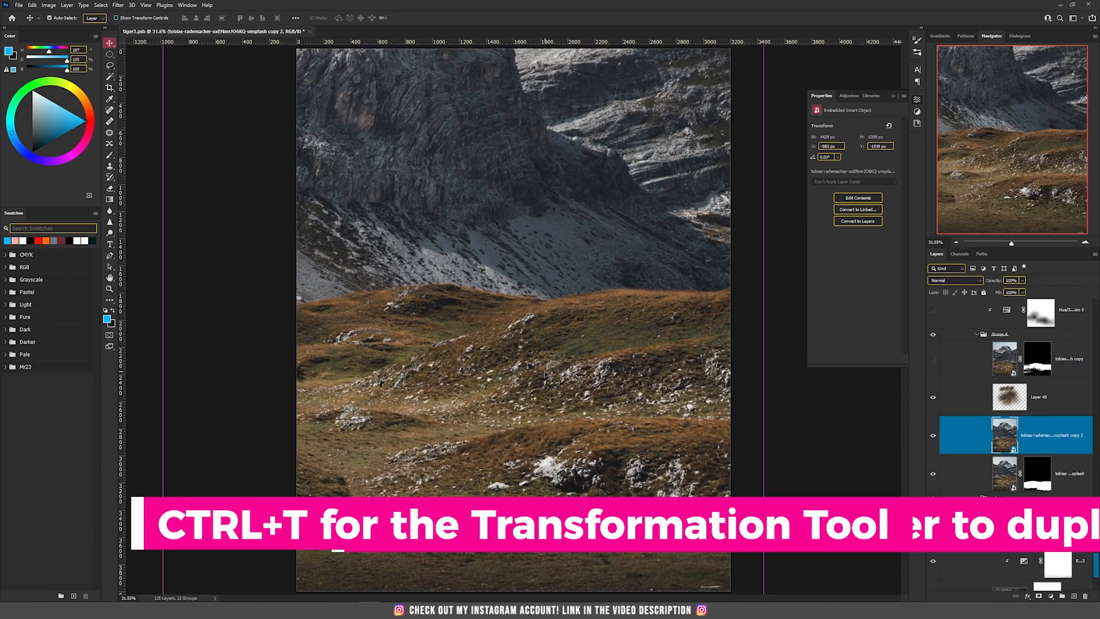
Flip the duplicated grassy hill photo horizontally
{"action": "key", "text": "ctrl+t"}
{"action": "right_click", "coordinate": [515, 346]}
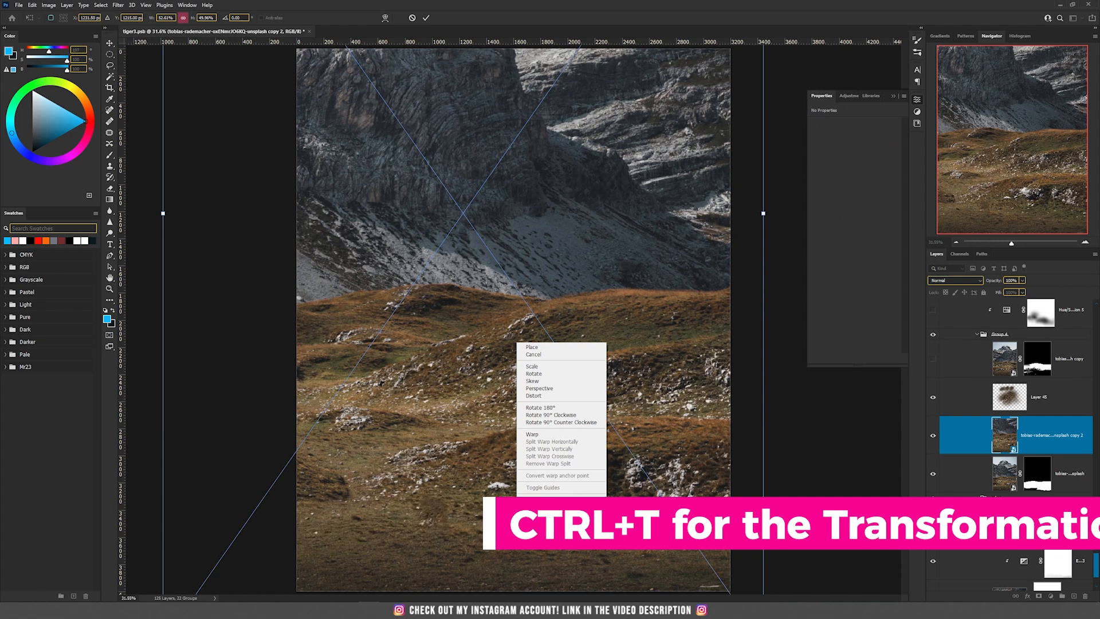
{"action": "left_click", "coordinate": [550, 499]}
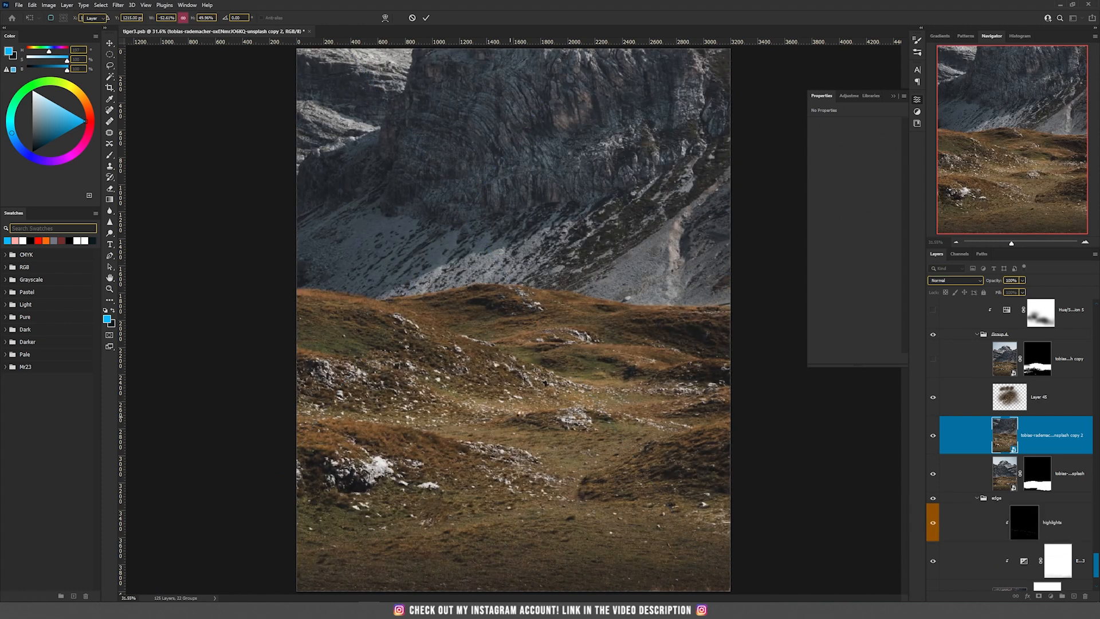
{"action": "key", "text": "Return"}
Outline the flipped copy's grassy ground below the ridge with the Lasso and add a layer mask from the selection
{"action": "key", "text": "l"}
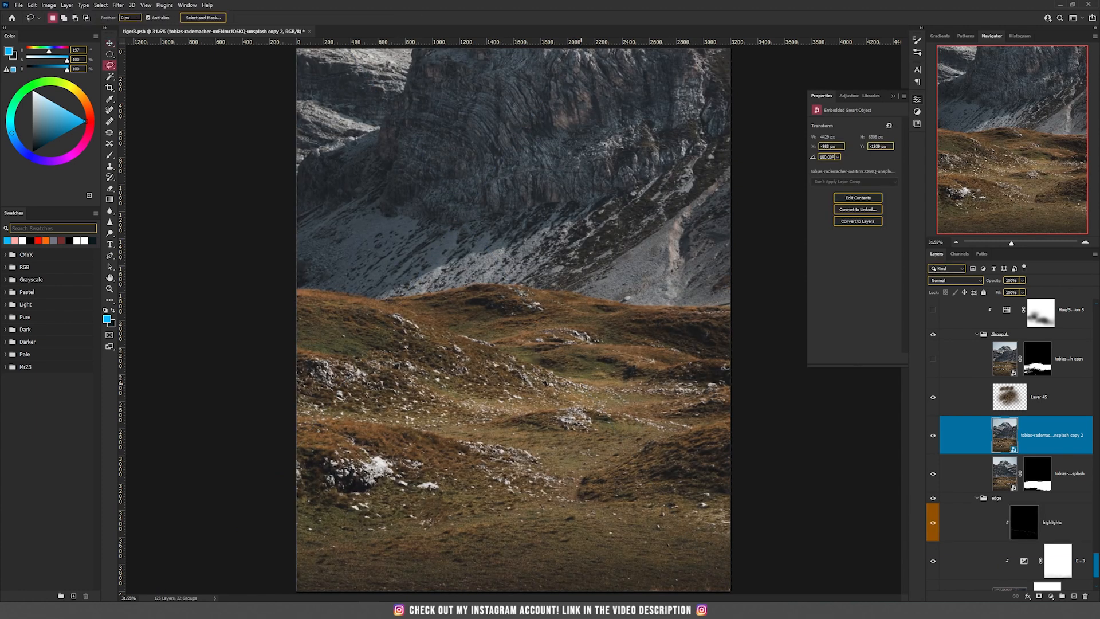
{"action": "mouse_move", "coordinate": [316, 291]}
{"action": "left_mouse_down"}
{"action": "mouse_move", "coordinate": [417, 299]}
{"action": "mouse_move", "coordinate": [499, 289]}
{"action": "mouse_move", "coordinate": [707, 309]}
{"action": "mouse_move", "coordinate": [752, 420]}
{"action": "mouse_move", "coordinate": [734, 550]}
{"action": "mouse_move", "coordinate": [380, 560]}
{"action": "mouse_move", "coordinate": [272, 325]}
{"action": "mouse_move", "coordinate": [287, 295]}
{"action": "left_mouse_up"}
{"action": "left_click", "coordinate": [1040, 597]}
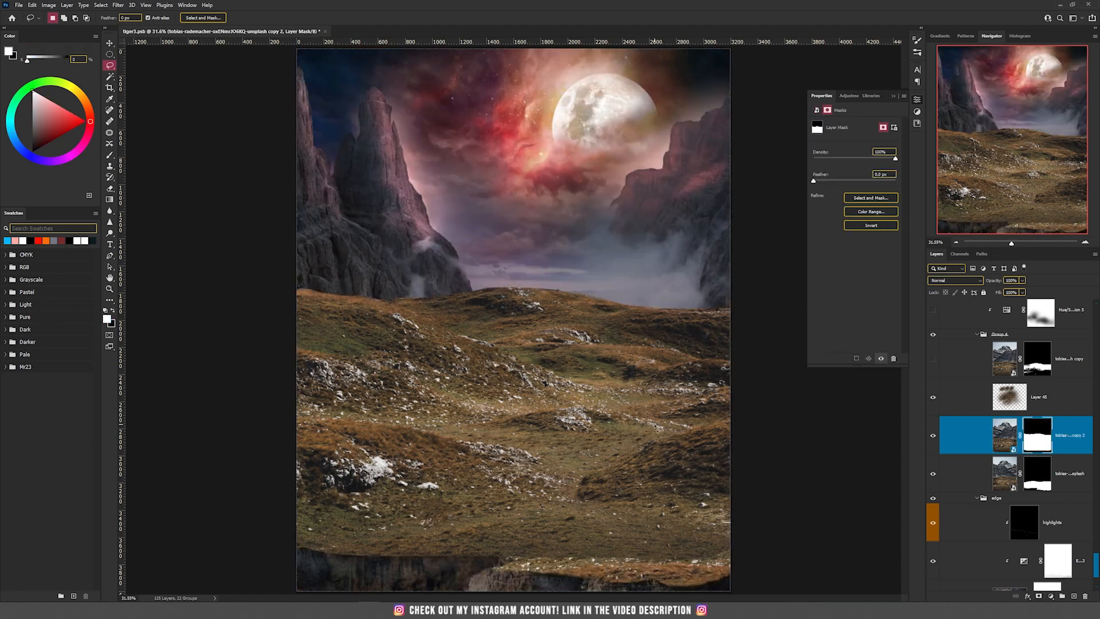
{"action": "key", "text": "v"}
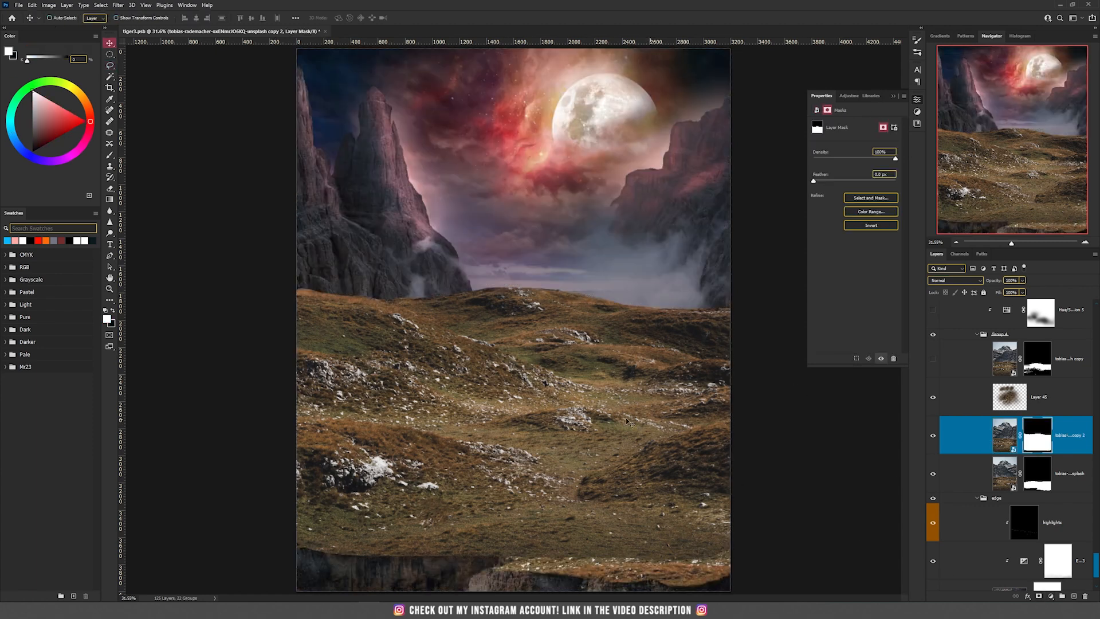
Paint black with an enlarged brush at higher opacity over the lower grass on the flipped copy's layer mask to blend it
{"action": "key", "text": "b"}
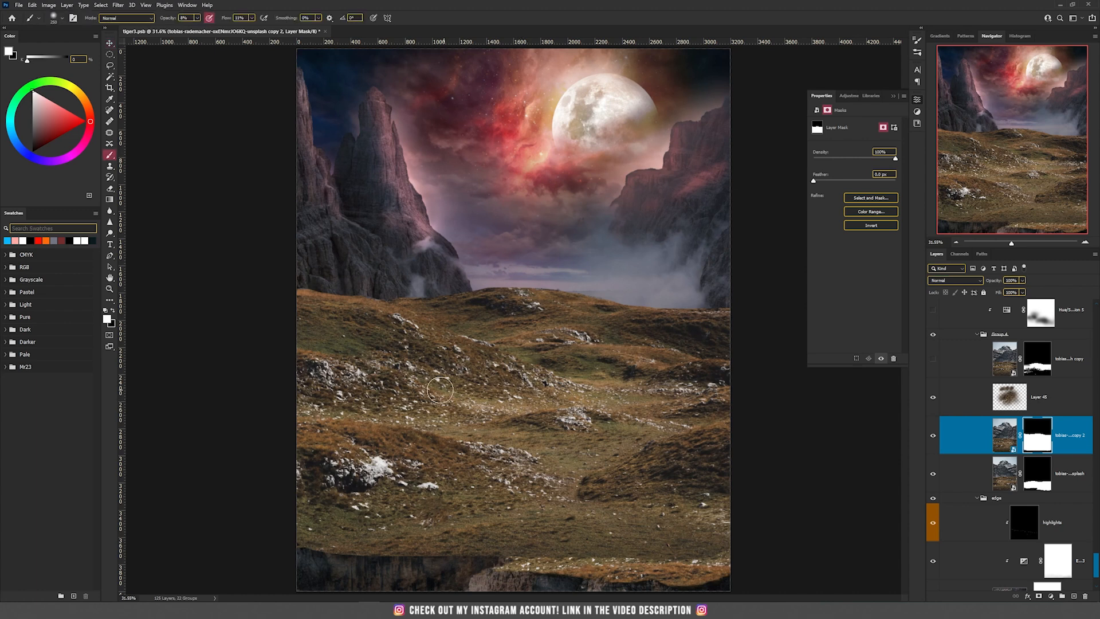
{"action": "left_click", "coordinate": [112, 310]}
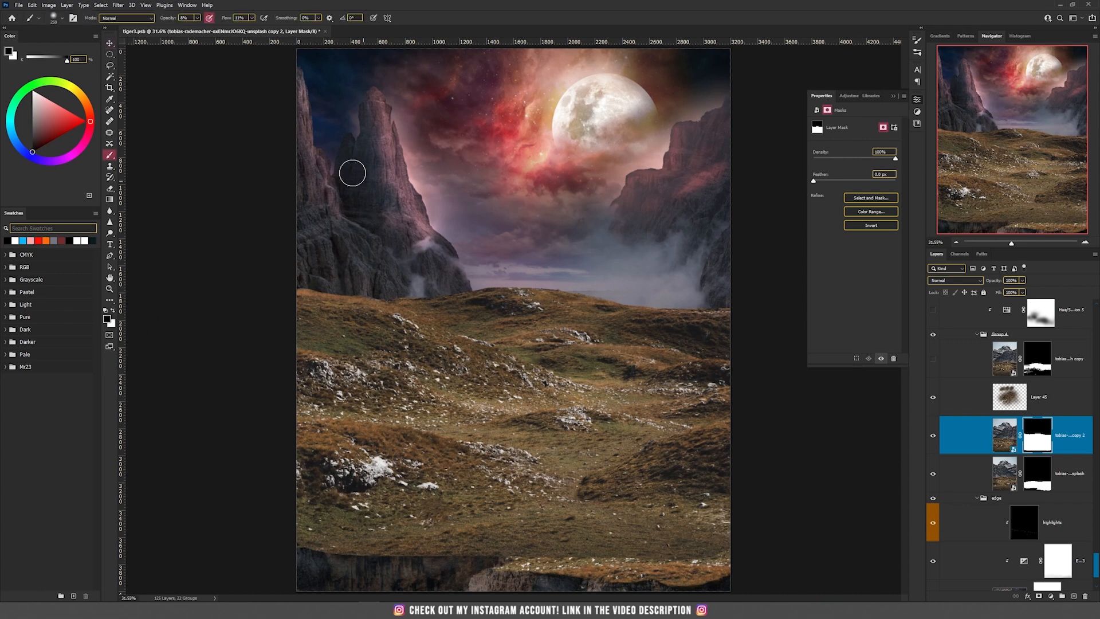
{"action": "mouse_move", "coordinate": [197, 18]}
{"action": "left_mouse_down"}
{"action": "mouse_move", "coordinate": [224, 29]}
{"action": "mouse_move", "coordinate": [262, 16]}
{"action": "left_mouse_up"}
{"action": "key", "text": "bracketright"}
{"action": "key", "text": "bracketright"}
{"action": "key", "text": "bracketright"}
{"action": "key", "text": "bracketright"}
{"action": "key", "text": "bracketright"}
{"action": "mouse_move", "coordinate": [461, 535]}
{"action": "left_mouse_down"}
{"action": "mouse_move", "coordinate": [241, 545]}
{"action": "mouse_move", "coordinate": [731, 559]}
{"action": "mouse_move", "coordinate": [764, 484]}
{"action": "mouse_move", "coordinate": [567, 496]}
{"action": "left_mouse_up"}
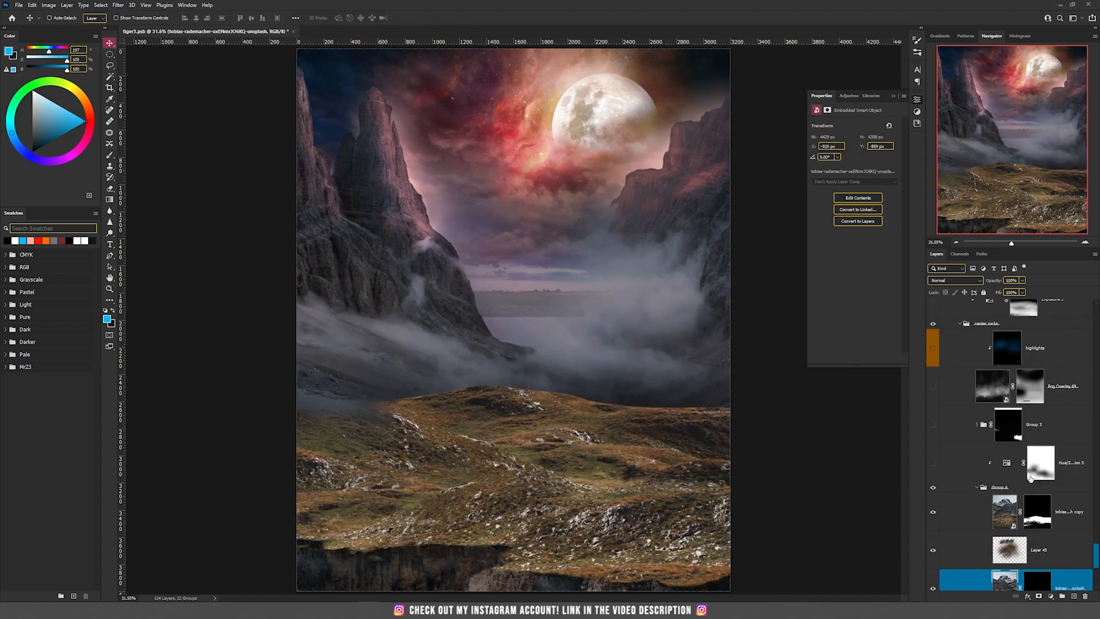
Collapse the grassy ground group and show the Hue/Saturation layer clipped above it
{"action": "left_click", "coordinate": [980, 489]}
{"action": "left_click", "coordinate": [978, 489]}
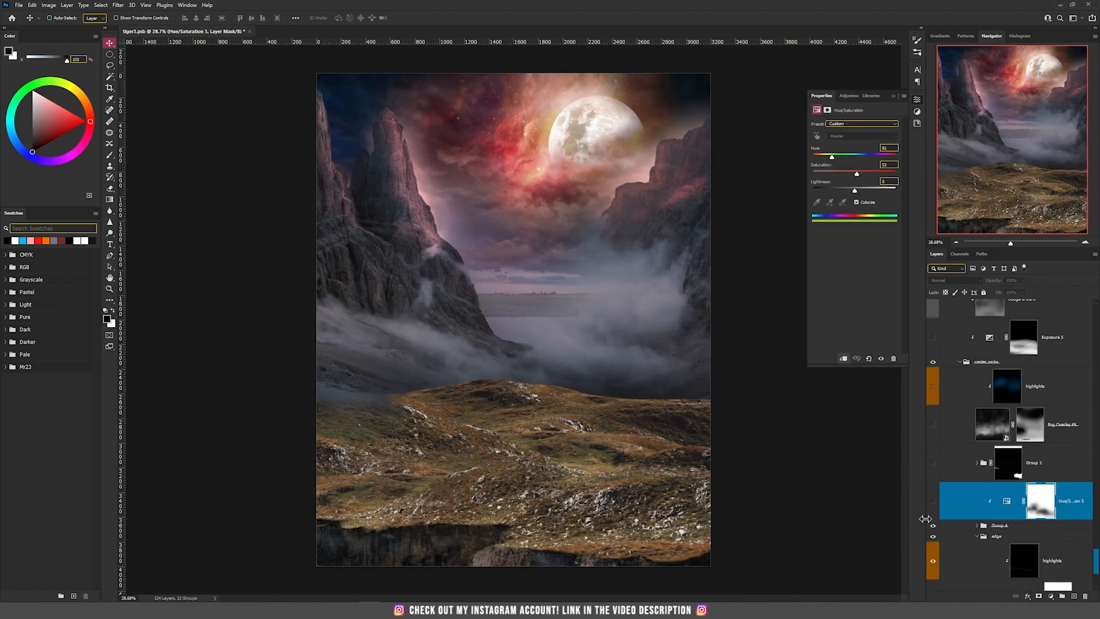
{"action": "scroll", "coordinate": [534, 471], "scroll_direction": "up", "scroll_amount": 3}
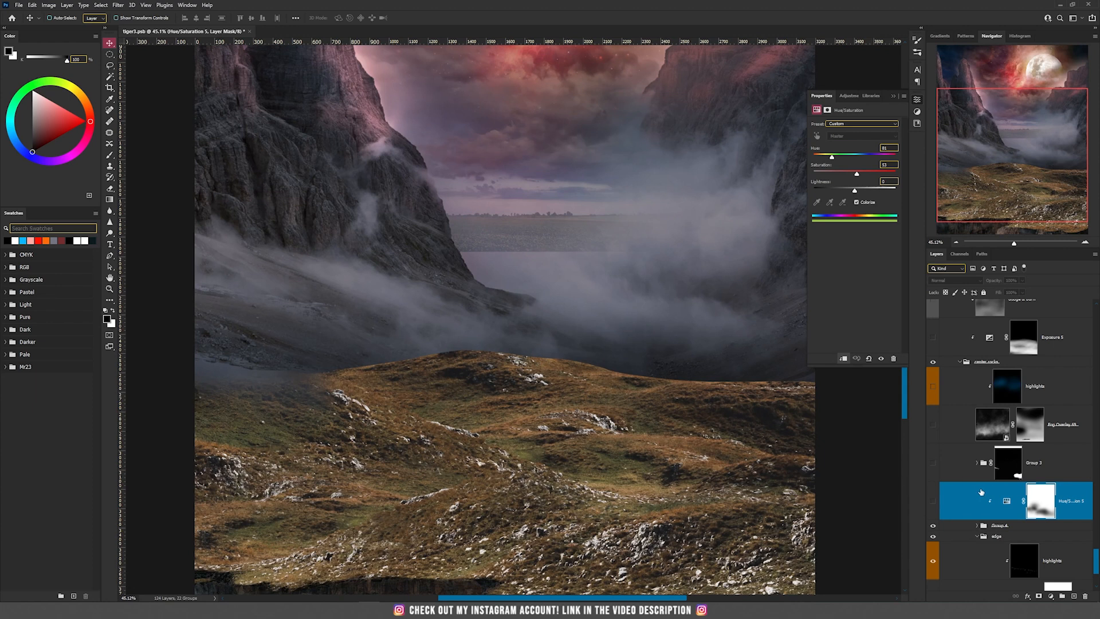
{"action": "left_click", "coordinate": [933, 502]}
{"action": "left_click", "coordinate": [1001, 505]}
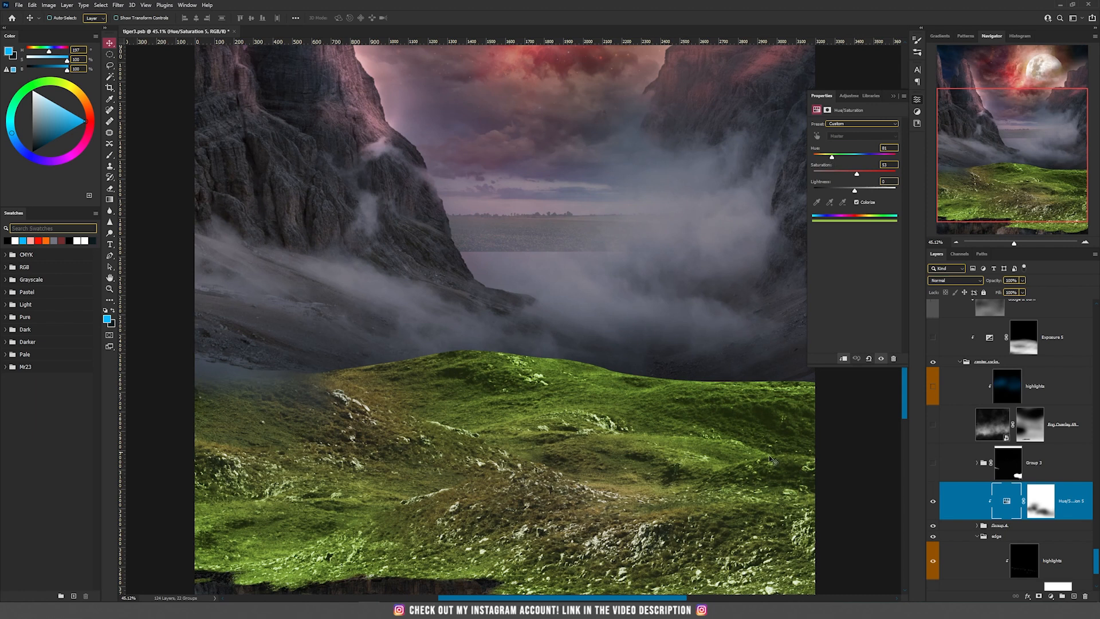
Show Group 3 above the Hue/Saturation layer and expand it to reveal its layers
{"action": "left_click", "coordinate": [960, 470]}
{"action": "left_click", "coordinate": [932, 462]}
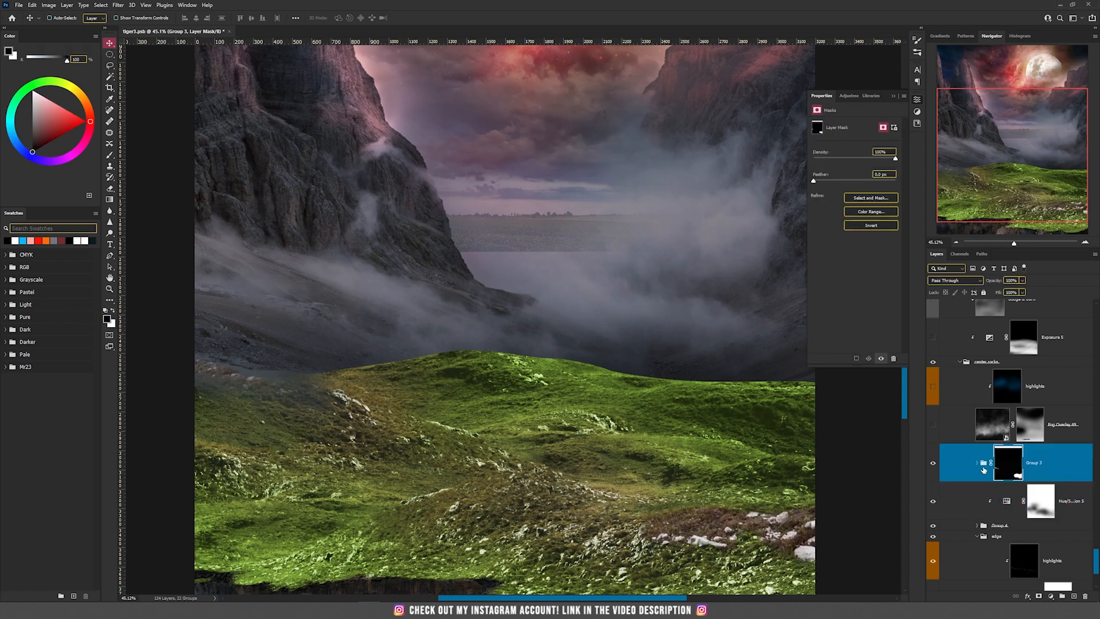
{"action": "left_click", "coordinate": [978, 464]}
{"action": "scroll", "coordinate": [977, 467], "scroll_direction": "down", "scroll_amount": 3}
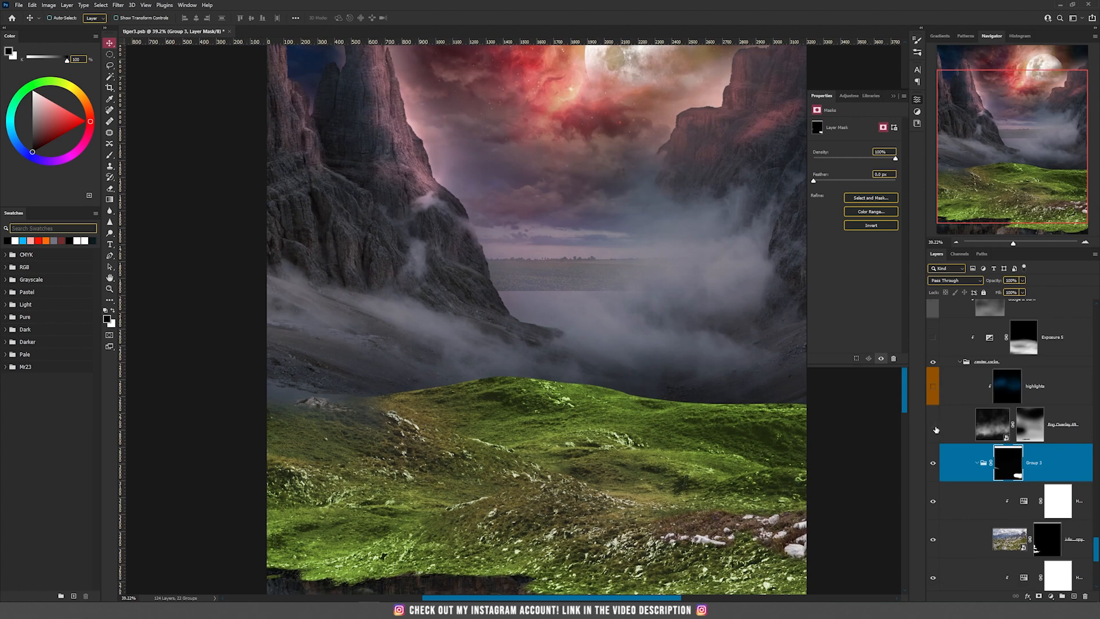
Show the fog overlay layer above Group 3, try shifting its fog image, and undo the move
{"action": "left_click", "coordinate": [934, 425]}
{"action": "left_click", "coordinate": [985, 431]}
{"action": "left_click_drag", "start_coordinate": [745, 316], "coordinate": [710, 366]}
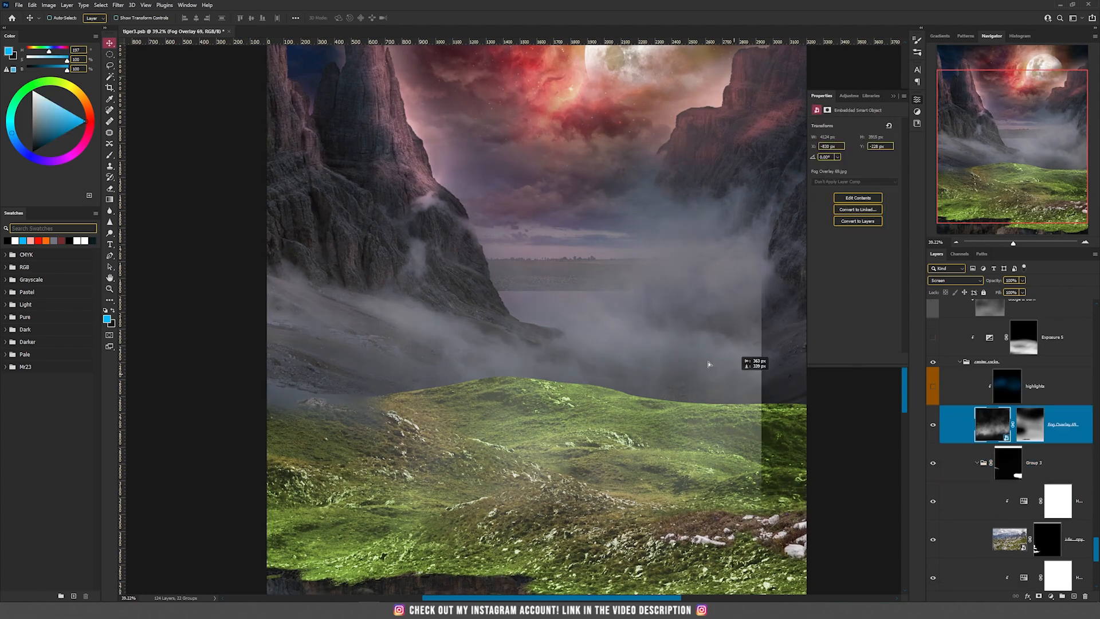
{"action": "key", "text": "ctrl+z"}
Disable the fog overlay's layer mask and set its blend mode to Normal to expose the original fog image
{"action": "left_click", "coordinate": [1029, 425], "text": "shift"}
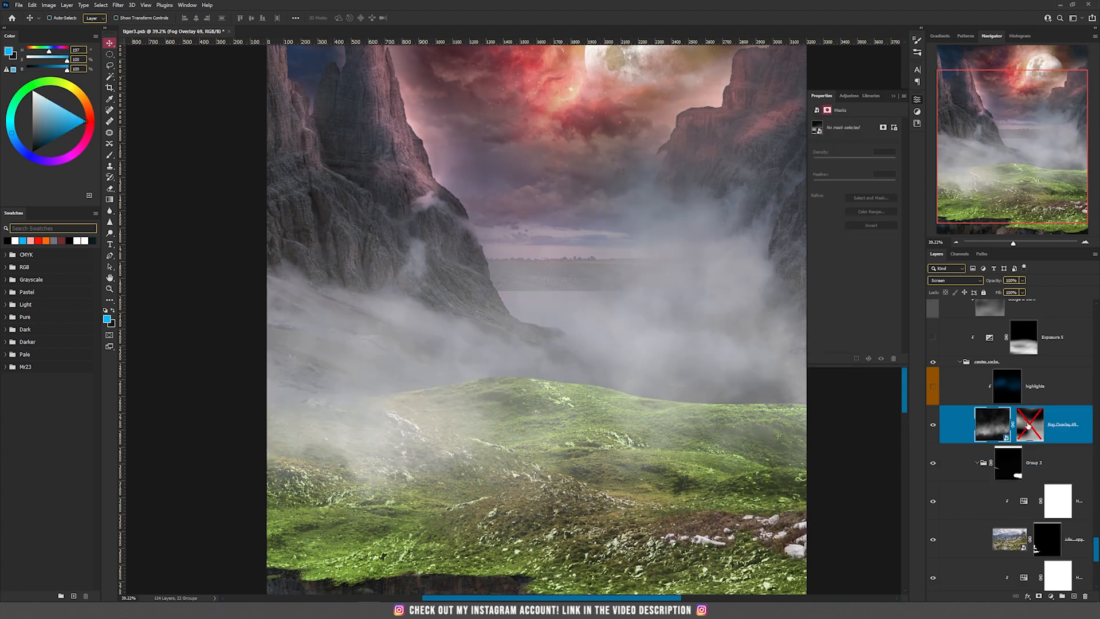
{"action": "left_click", "coordinate": [956, 280]}
{"action": "left_click", "coordinate": [946, 302]}
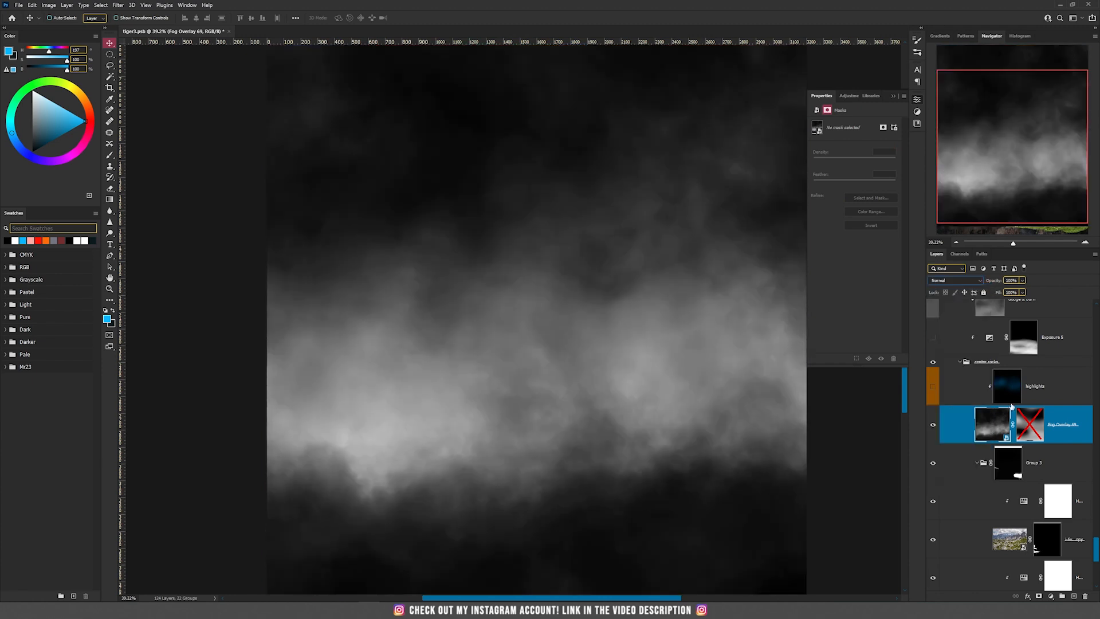
{"action": "left_click", "coordinate": [993, 423]}
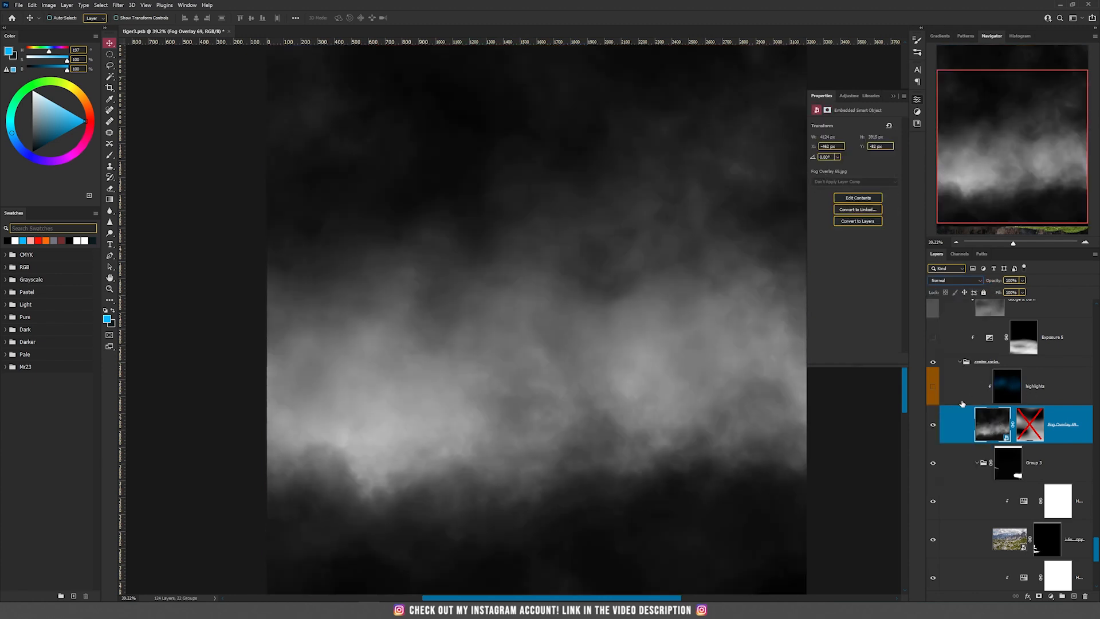
Restore the fog overlay's mask and Screen blend mode, comparing the fog with the mask disabled and enabled
{"action": "left_click", "coordinate": [1026, 427], "text": "shift"}
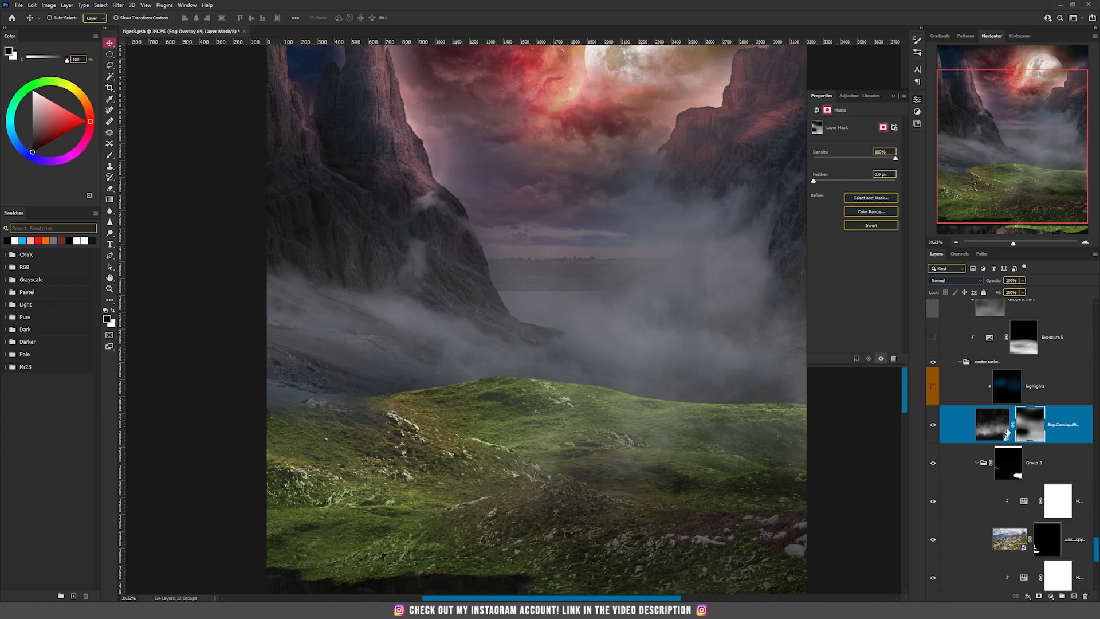
{"action": "left_click", "coordinate": [965, 282]}
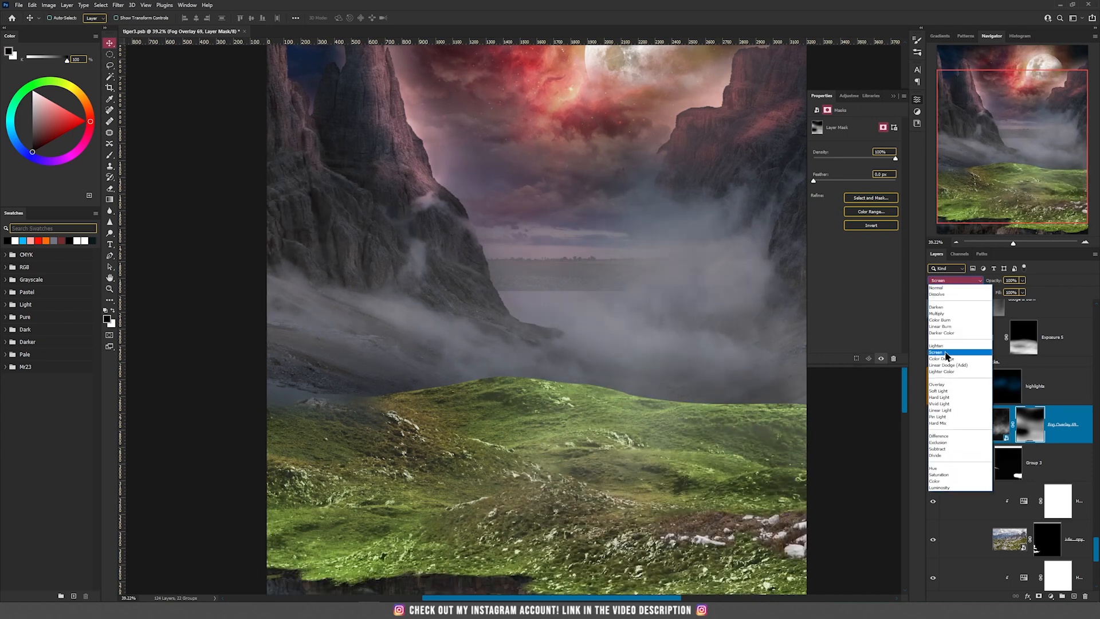
{"action": "left_click", "coordinate": [948, 355]}
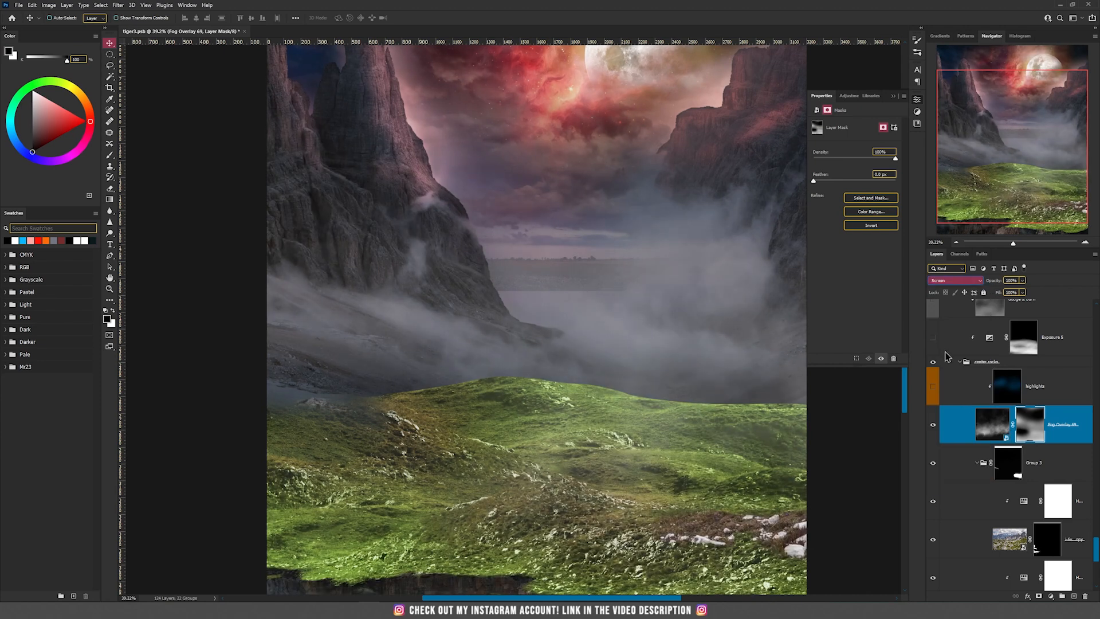
{"action": "left_click", "coordinate": [1029, 421], "text": "shift"}
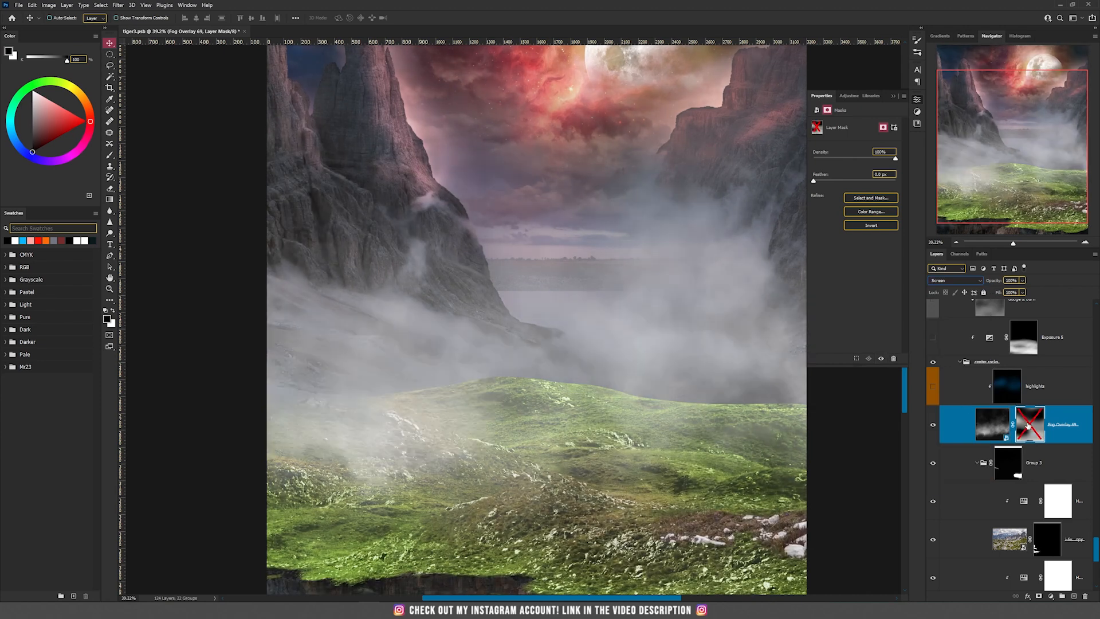
{"action": "left_click", "coordinate": [1027, 426], "text": "shift"}
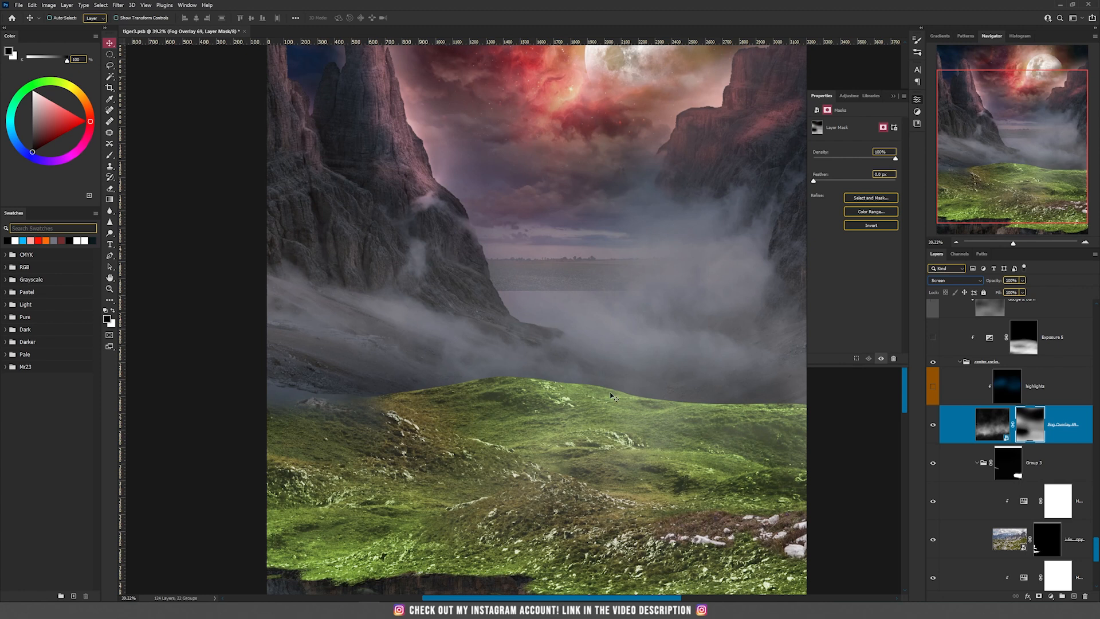
Show the highlights layer above the fog overlay, inspect its effect on the cliffs and mist, and hide it again
{"action": "left_click", "coordinate": [969, 392]}
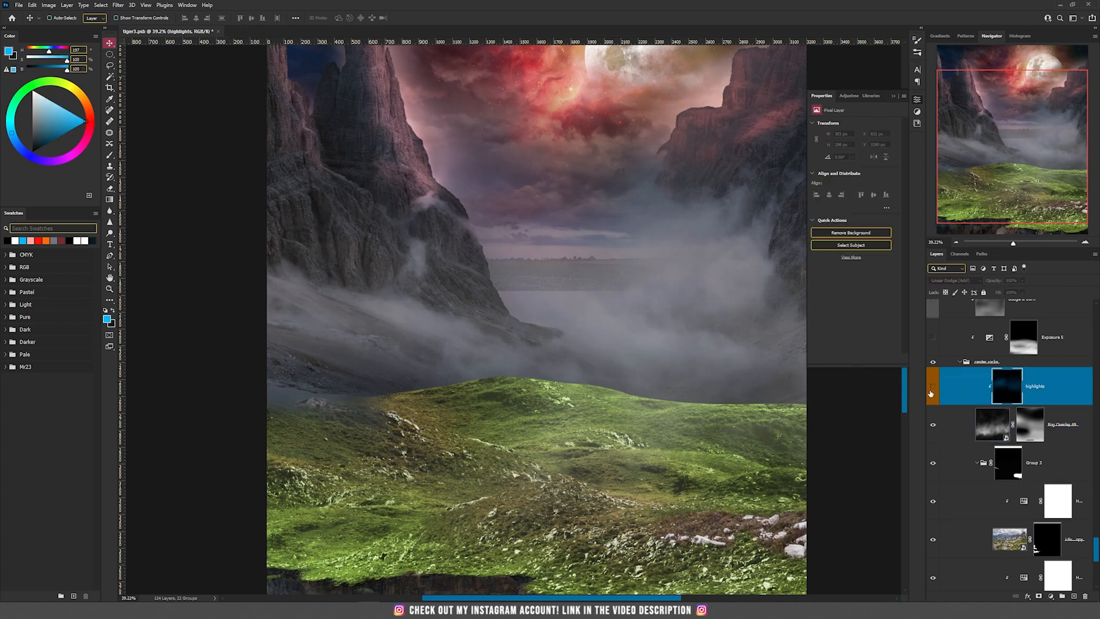
{"action": "left_click", "coordinate": [932, 386]}
{"action": "scroll", "coordinate": [676, 321], "scroll_direction": "down", "scroll_amount": 1}
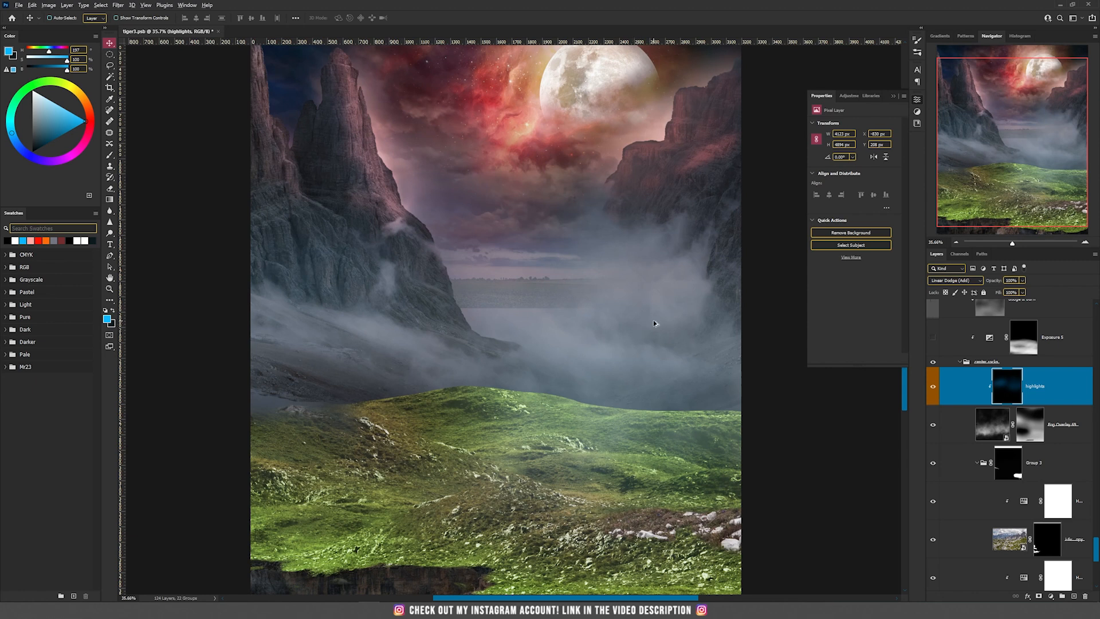
{"action": "scroll", "coordinate": [655, 321], "scroll_direction": "up", "scroll_amount": 1}
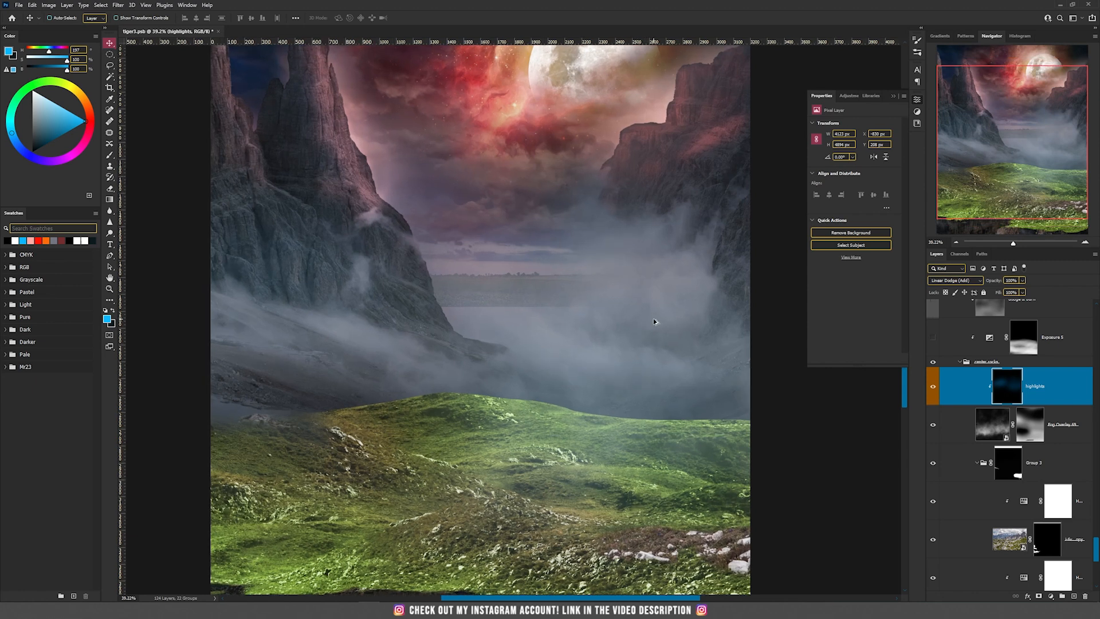
{"action": "scroll", "coordinate": [655, 321], "scroll_direction": "down", "scroll_amount": 2}
{"action": "left_click", "coordinate": [933, 389]}
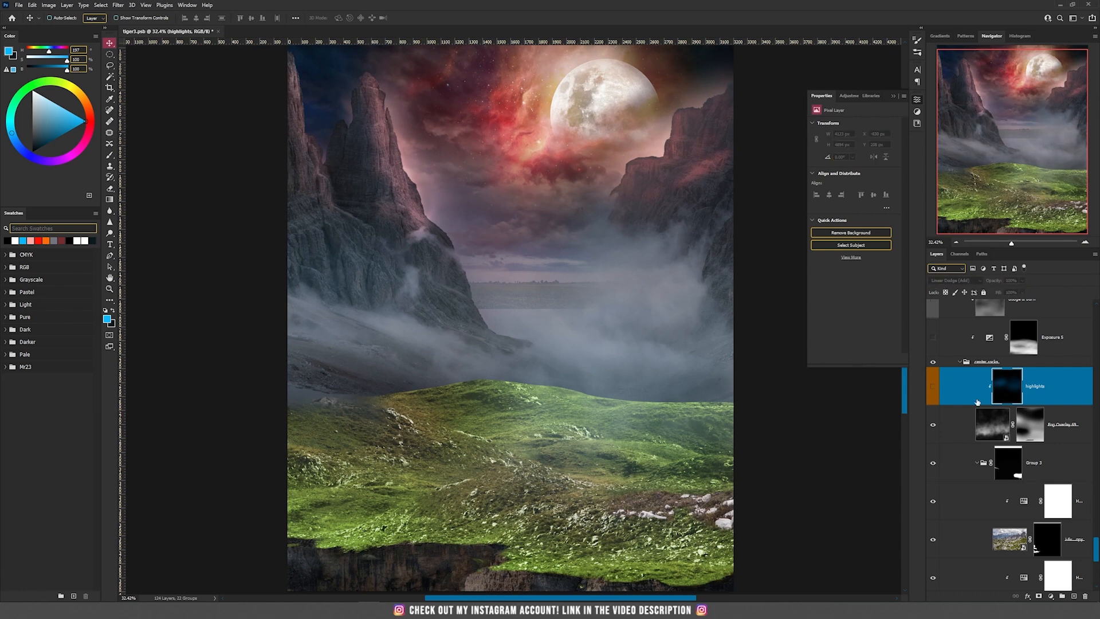
Create a new layer in Linear Dodge (Add) mode filled with neutral black and clip it to the layers below
{"action": "left_click", "coordinate": [67, 5]}
{"action": "mouse_move", "coordinate": [81, 16]}
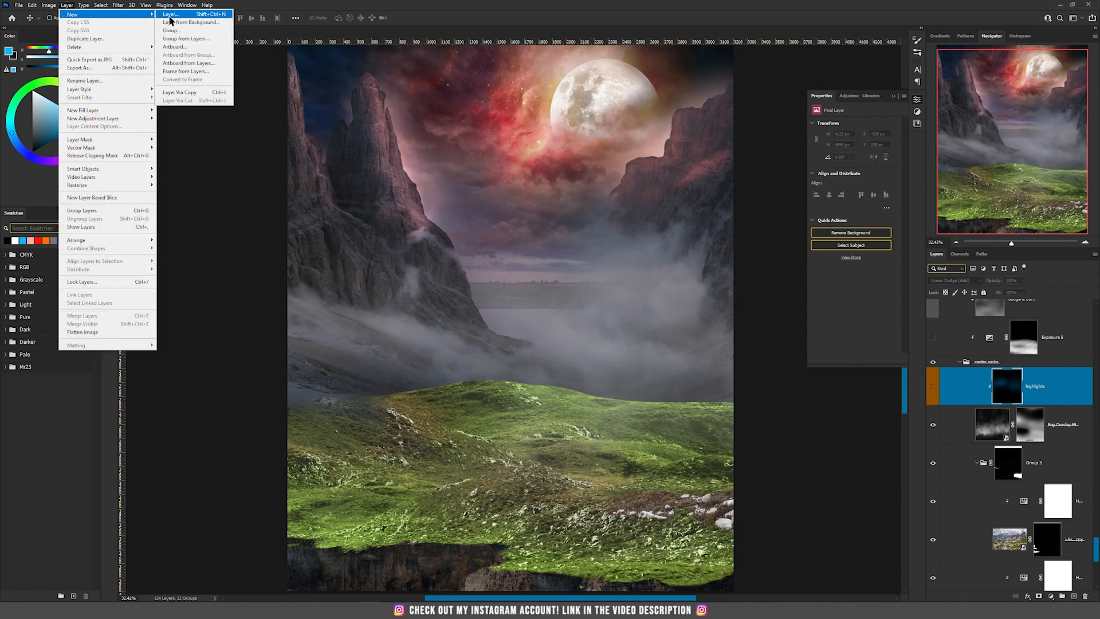
{"action": "left_click", "coordinate": [172, 15]}
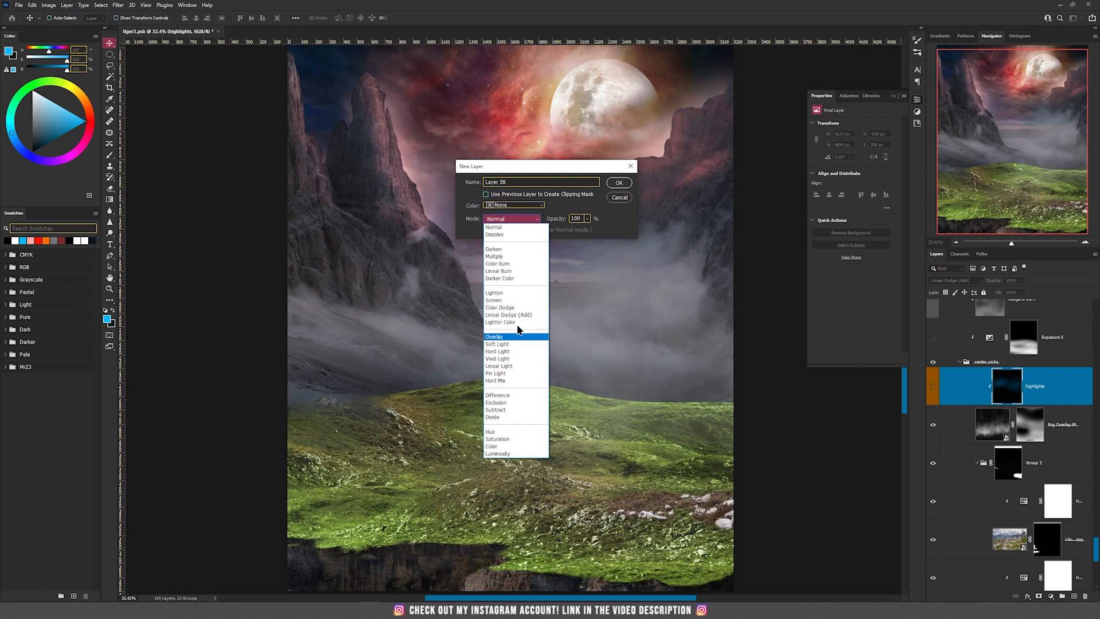
{"action": "left_click", "coordinate": [509, 314]}
{"action": "left_click", "coordinate": [498, 229]}
{"action": "left_click", "coordinate": [619, 183]}
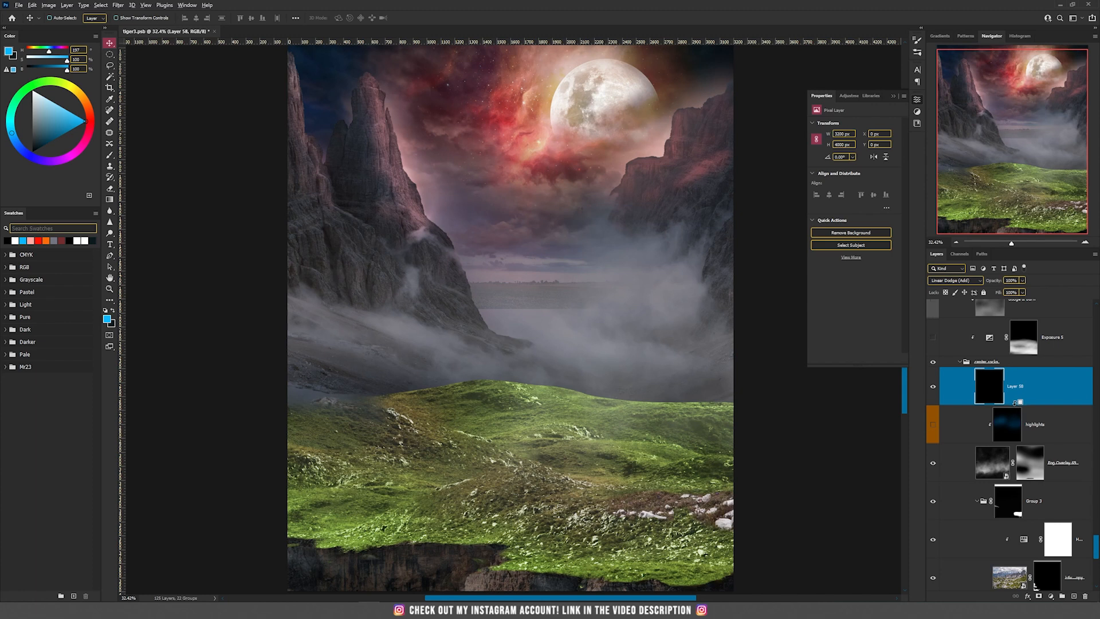
{"action": "left_click", "coordinate": [1019, 401], "text": "alt"}
Try brushing bright blue light across the cliffs and mist on the new clipped layer, and undo it
{"action": "key", "text": "b"}
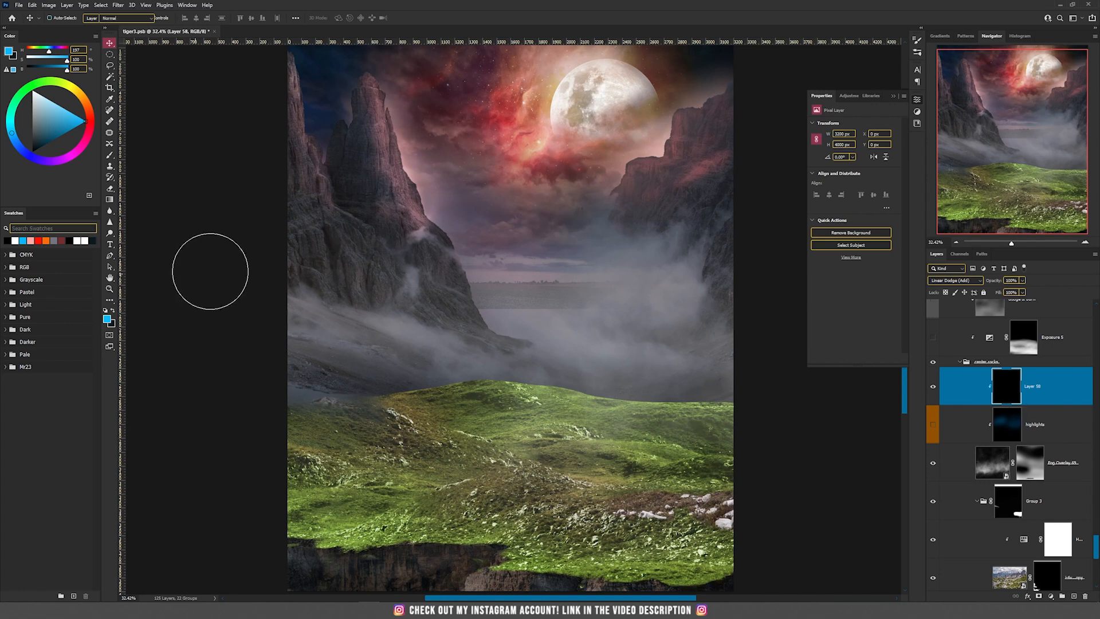
{"action": "mouse_move", "coordinate": [562, 298]}
{"action": "left_mouse_down"}
{"action": "mouse_move", "coordinate": [694, 270]}
{"action": "mouse_move", "coordinate": [421, 348]}
{"action": "mouse_move", "coordinate": [441, 408]}
{"action": "mouse_move", "coordinate": [268, 350]}
{"action": "mouse_move", "coordinate": [410, 231]}
{"action": "mouse_move", "coordinate": [674, 241]}
{"action": "mouse_move", "coordinate": [723, 353]}
{"action": "mouse_move", "coordinate": [510, 236]}
{"action": "mouse_move", "coordinate": [724, 214]}
{"action": "left_mouse_up"}
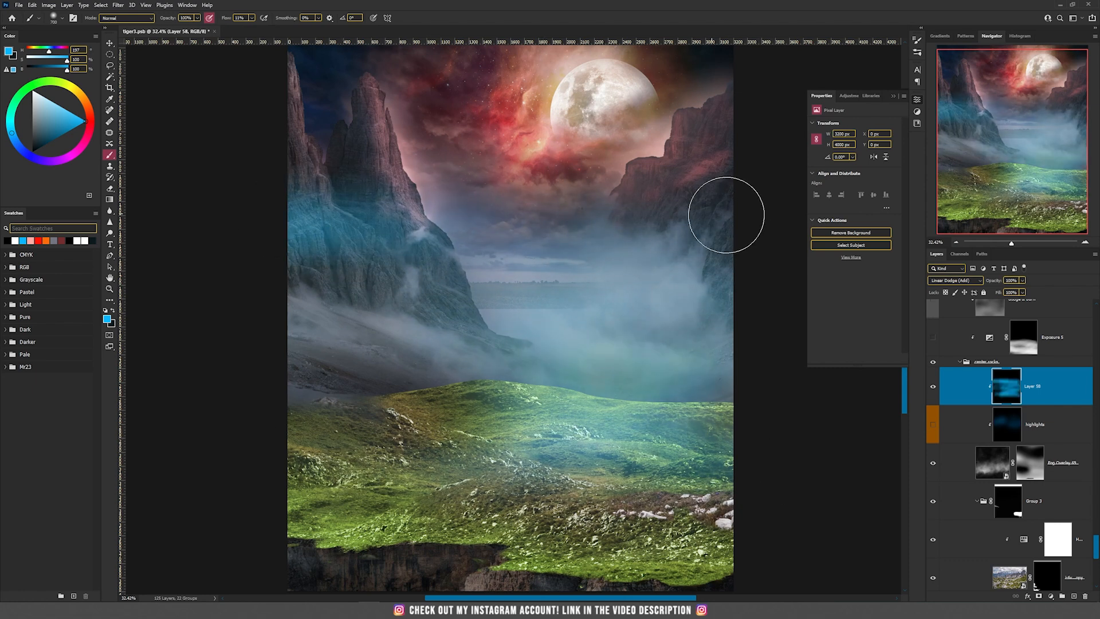
{"action": "key", "text": "ctrl+z"}
Choose a darker blue and brush a subtle glow over the mist on the clipped Linear Dodge (Add) layer
{"action": "left_click_drag", "start_coordinate": [42, 132], "coordinate": [49, 142]}
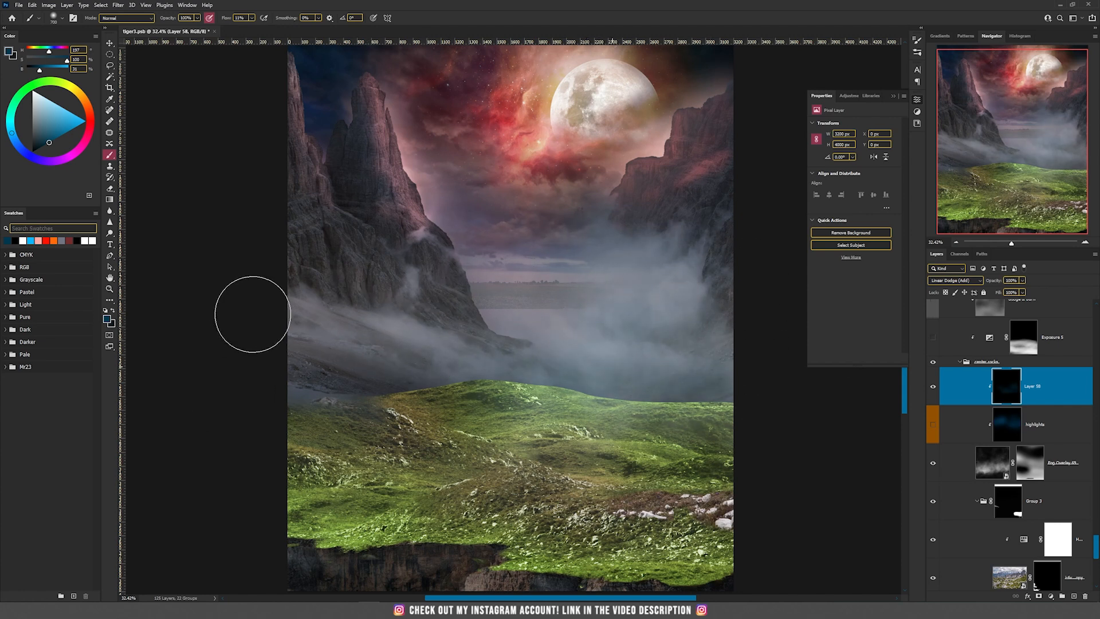
{"action": "key", "text": "v"}
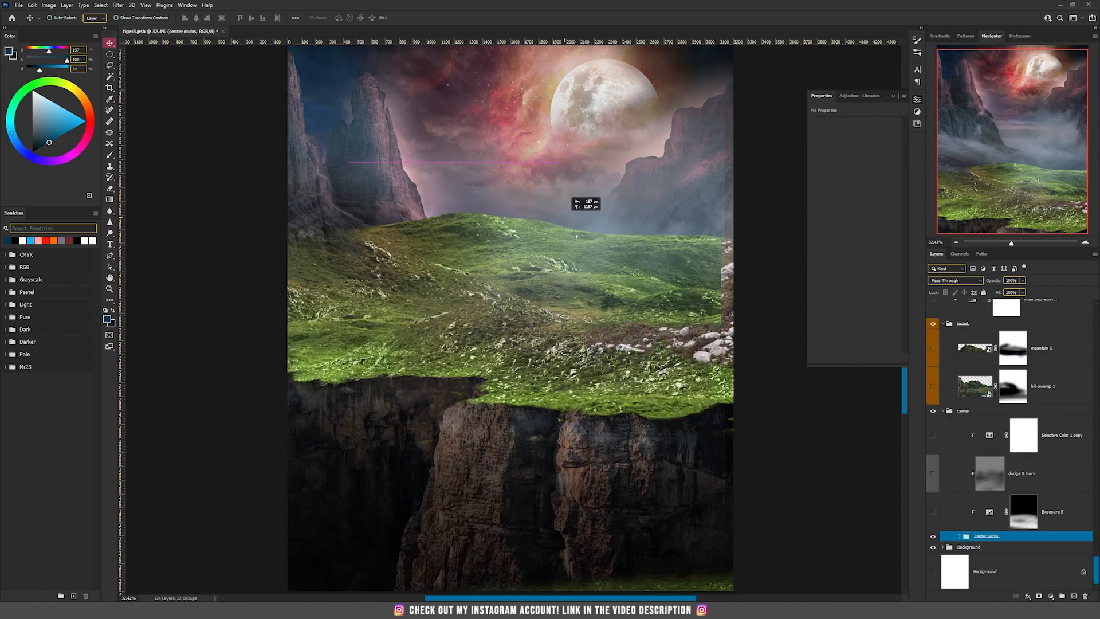
{"action": "left_click_drag", "start_coordinate": [564, 219], "coordinate": [589, 388]}
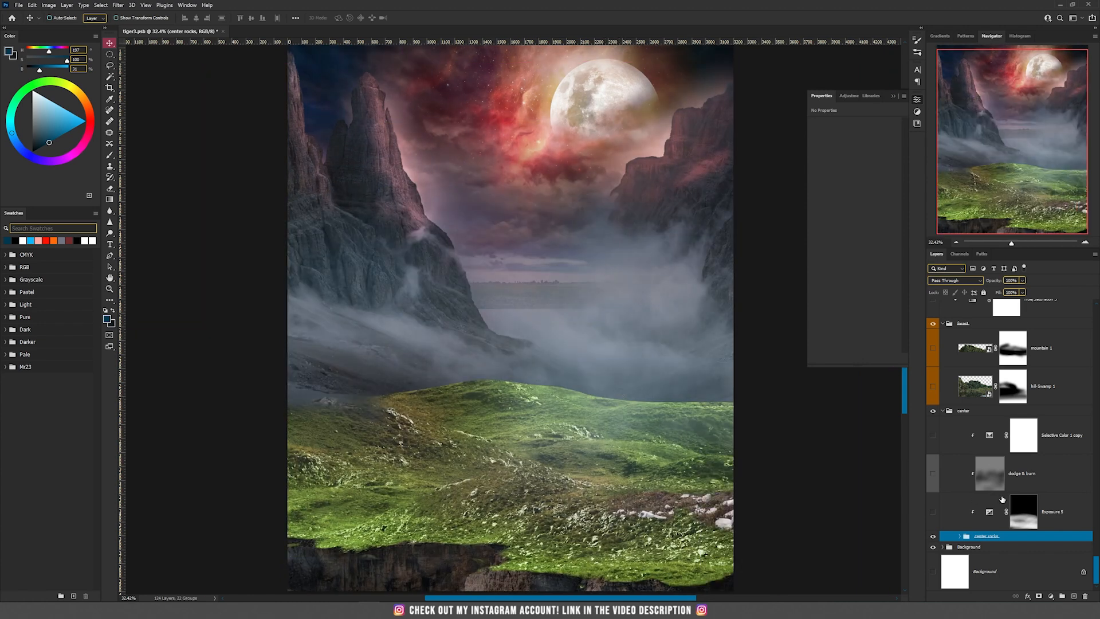
Show the Exposure 5 adjustment layer above the center rocks group to darken the foreground
{"action": "left_click", "coordinate": [1048, 513]}
{"action": "left_click", "coordinate": [990, 512]}
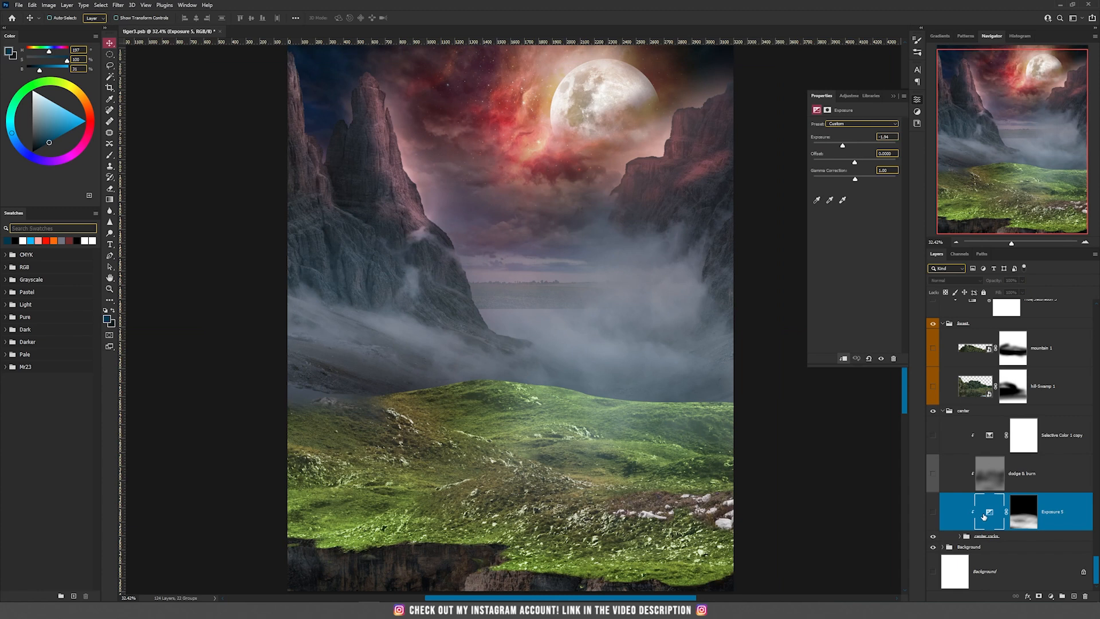
{"action": "left_click", "coordinate": [933, 511]}
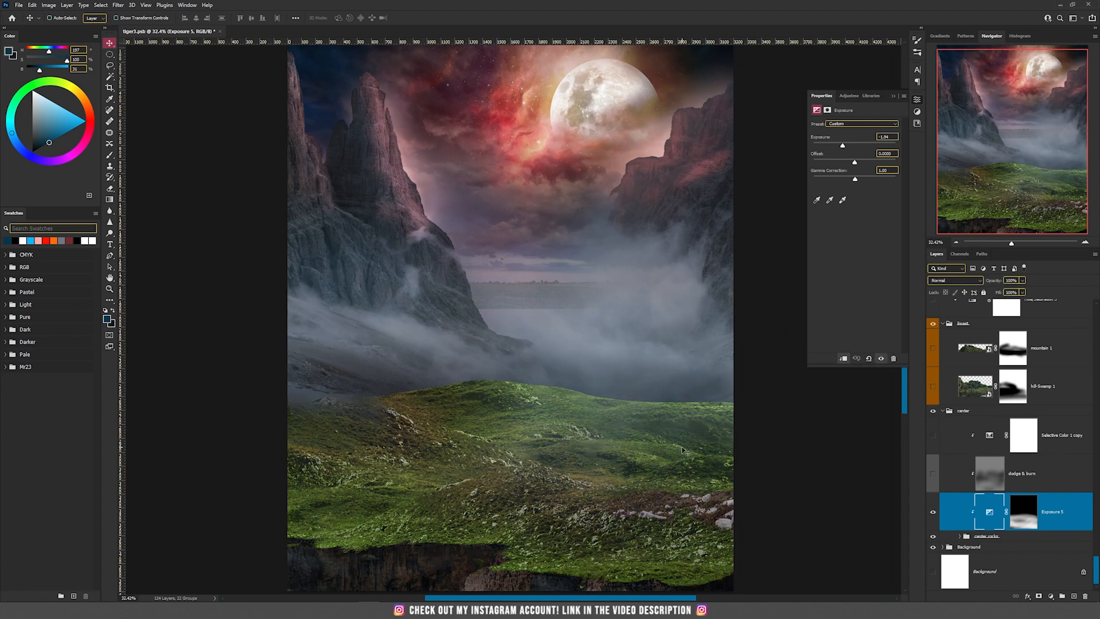
Compare the grassy ground with the dodge & burn layer shown and hidden, leaving the layer hidden
{"action": "left_click", "coordinate": [934, 474]}
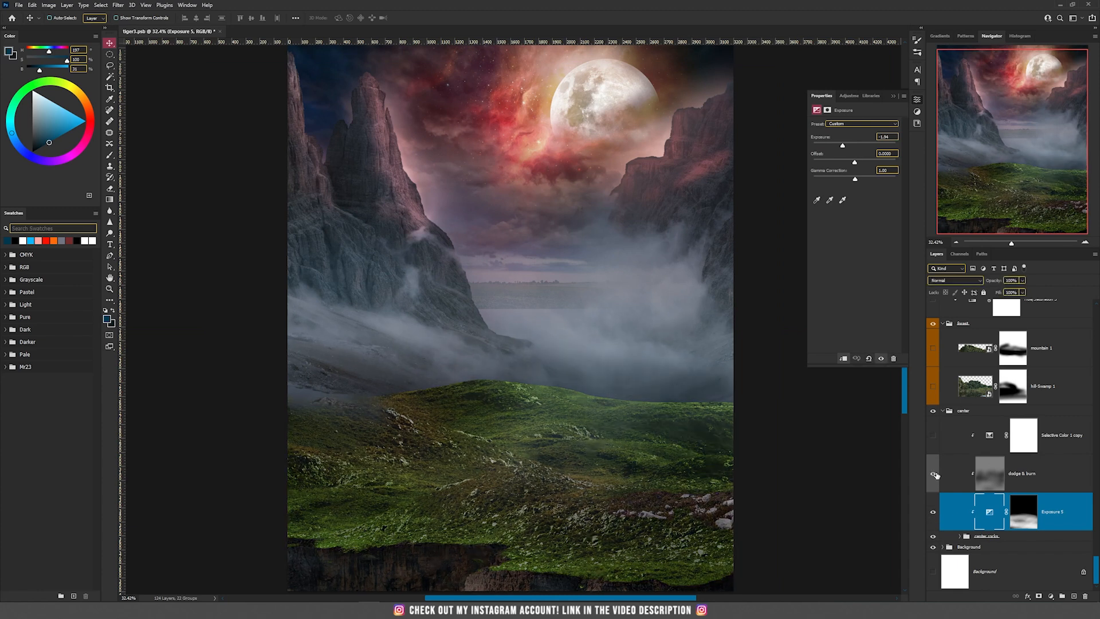
{"action": "left_click", "coordinate": [987, 480]}
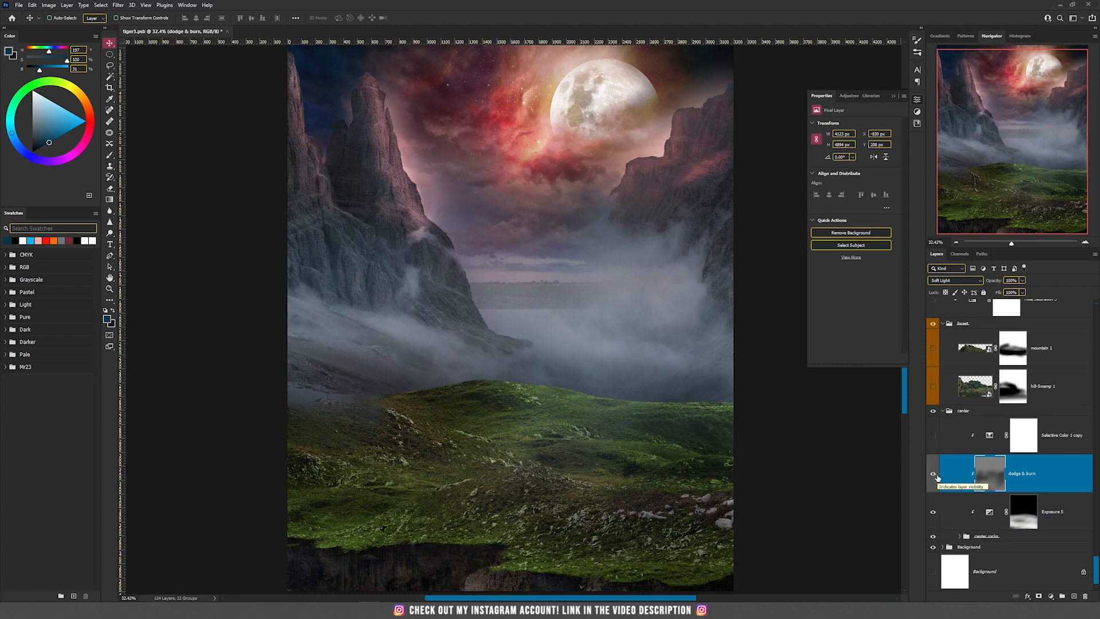
{"action": "left_click", "coordinate": [934, 475]}
{"action": "left_click", "coordinate": [934, 475]}
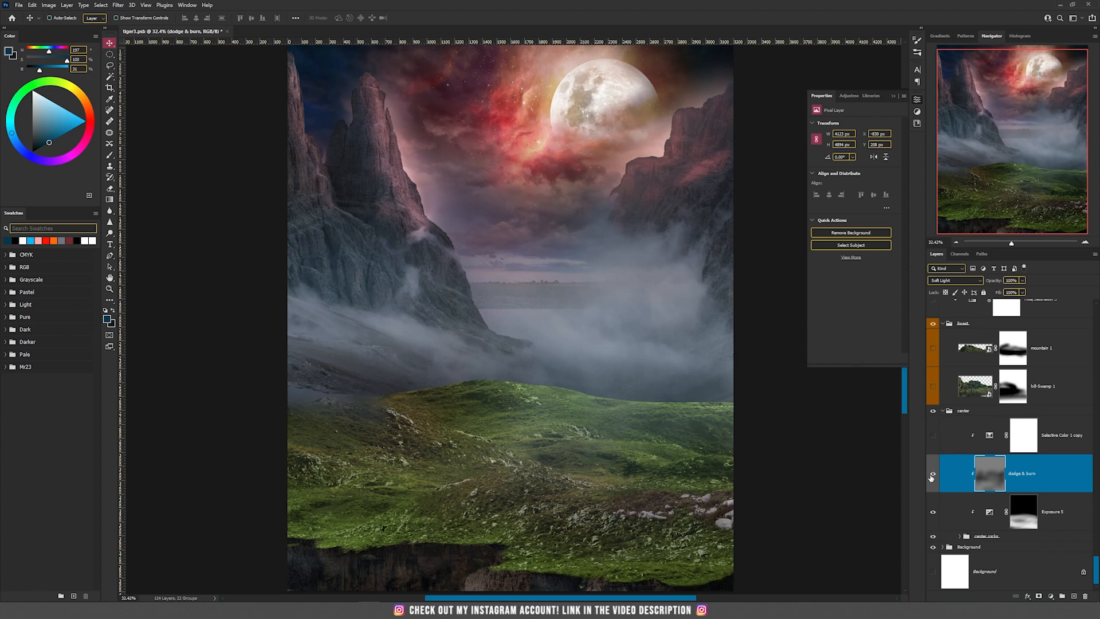
{"action": "left_click", "coordinate": [934, 474]}
Create a clipped Soft Light layer filled with 50% gray above the Exposure 5 adjustment layer
{"action": "left_click", "coordinate": [1024, 512]}
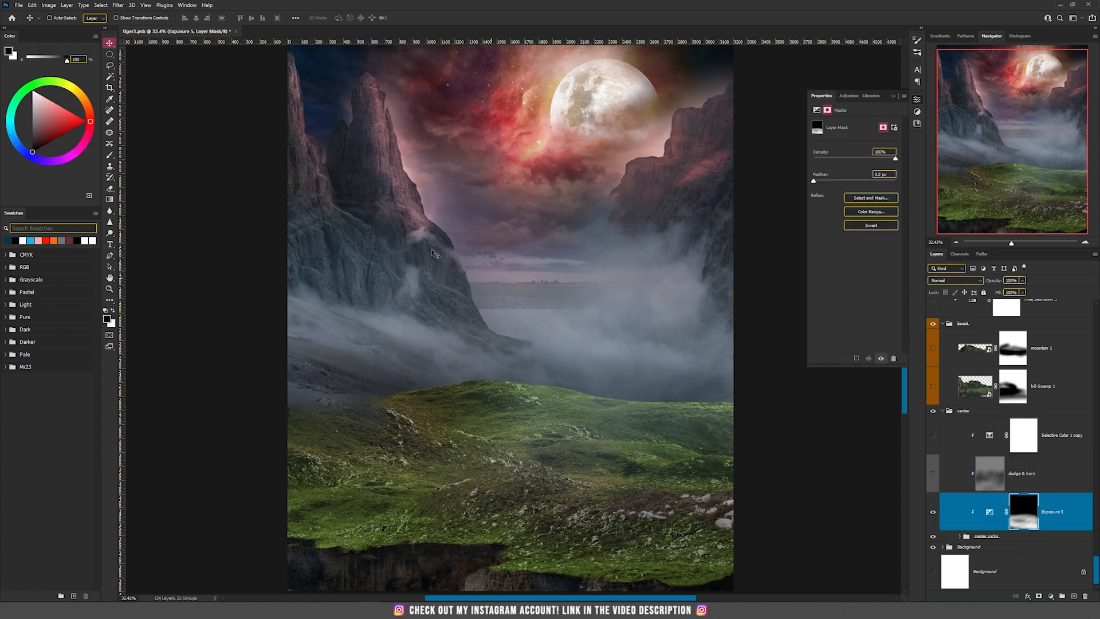
{"action": "left_click", "coordinate": [67, 5]}
{"action": "left_click", "coordinate": [192, 16]}
{"action": "left_click", "coordinate": [507, 219]}
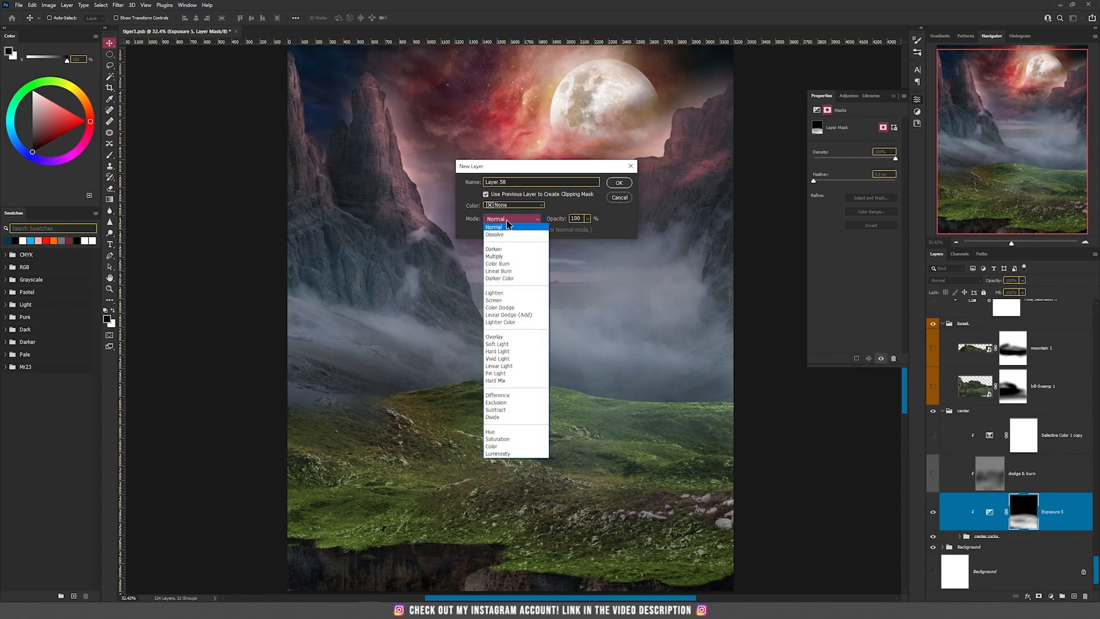
{"action": "left_click", "coordinate": [523, 344]}
{"action": "left_click", "coordinate": [516, 230]}
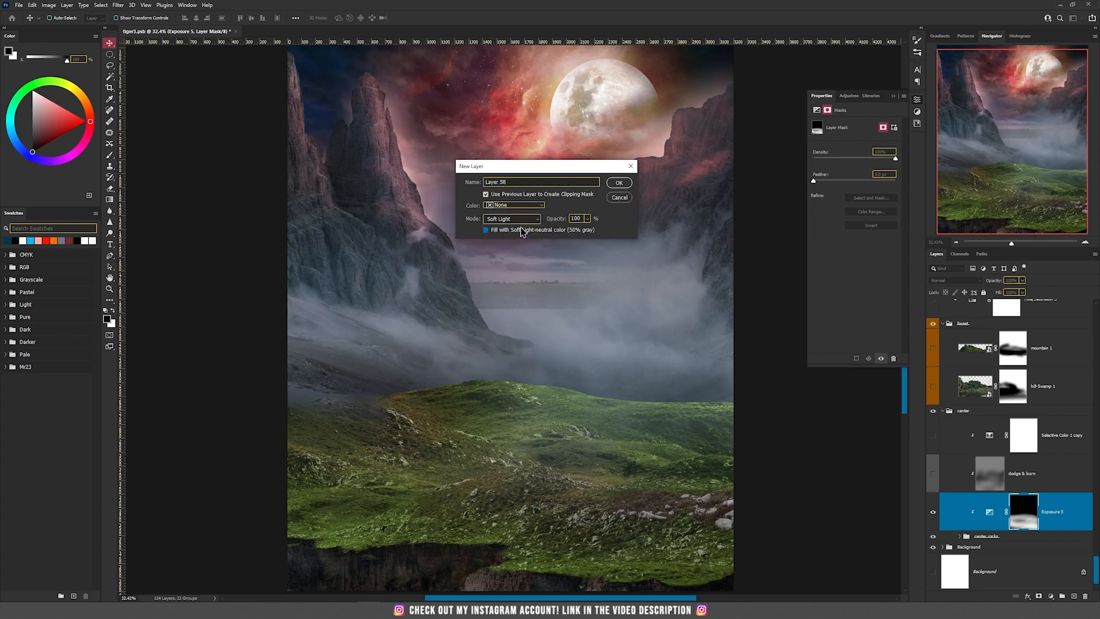
{"action": "left_click", "coordinate": [620, 183]}
Try brushing black across the grassy hill on the new gray Soft Light layer
{"action": "key", "text": "b"}
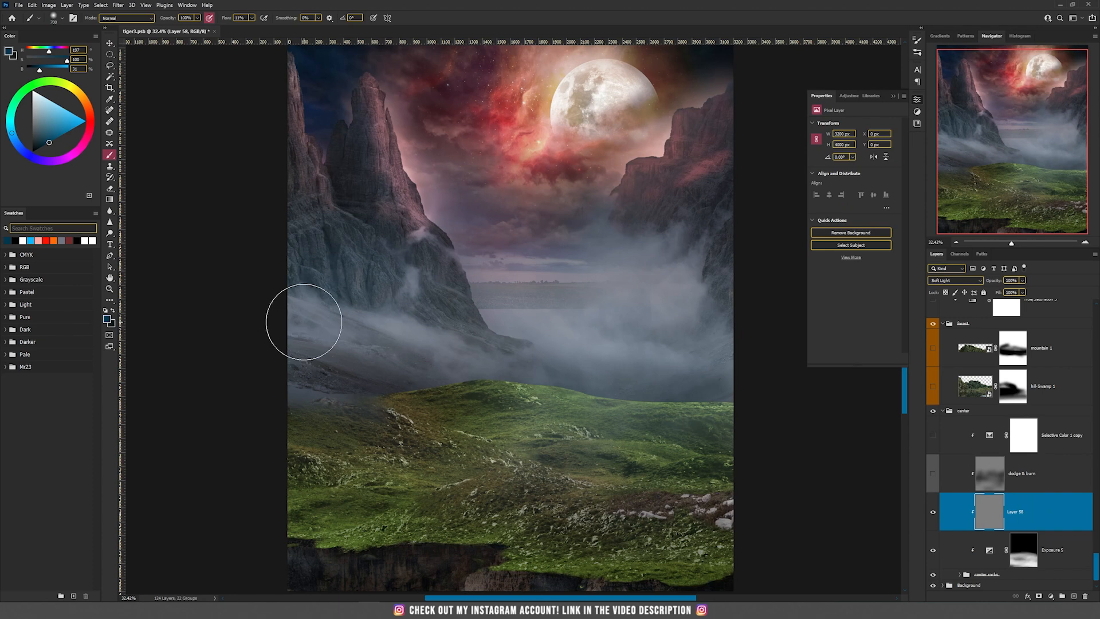
{"action": "key", "text": "d"}
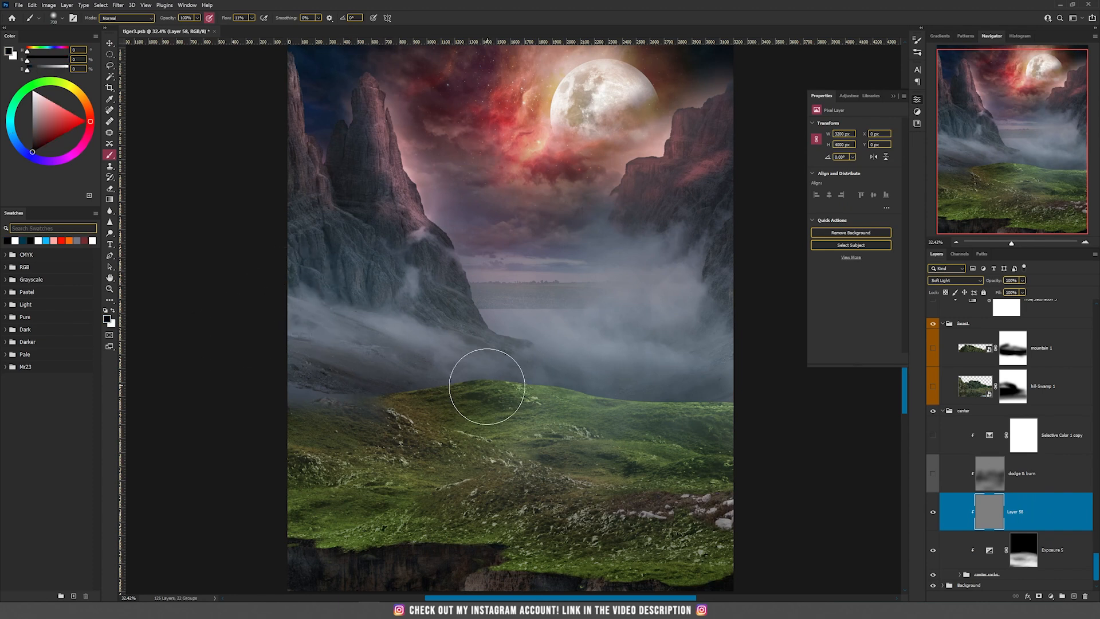
{"action": "mouse_move", "coordinate": [327, 432]}
{"action": "left_mouse_down"}
{"action": "mouse_move", "coordinate": [454, 397]}
{"action": "mouse_move", "coordinate": [367, 426]}
{"action": "mouse_move", "coordinate": [496, 408]}
{"action": "mouse_move", "coordinate": [358, 485]}
{"action": "mouse_move", "coordinate": [415, 499]}
{"action": "mouse_move", "coordinate": [408, 490]}
{"action": "mouse_move", "coordinate": [483, 418]}
{"action": "mouse_move", "coordinate": [775, 438]}
{"action": "left_mouse_up"}
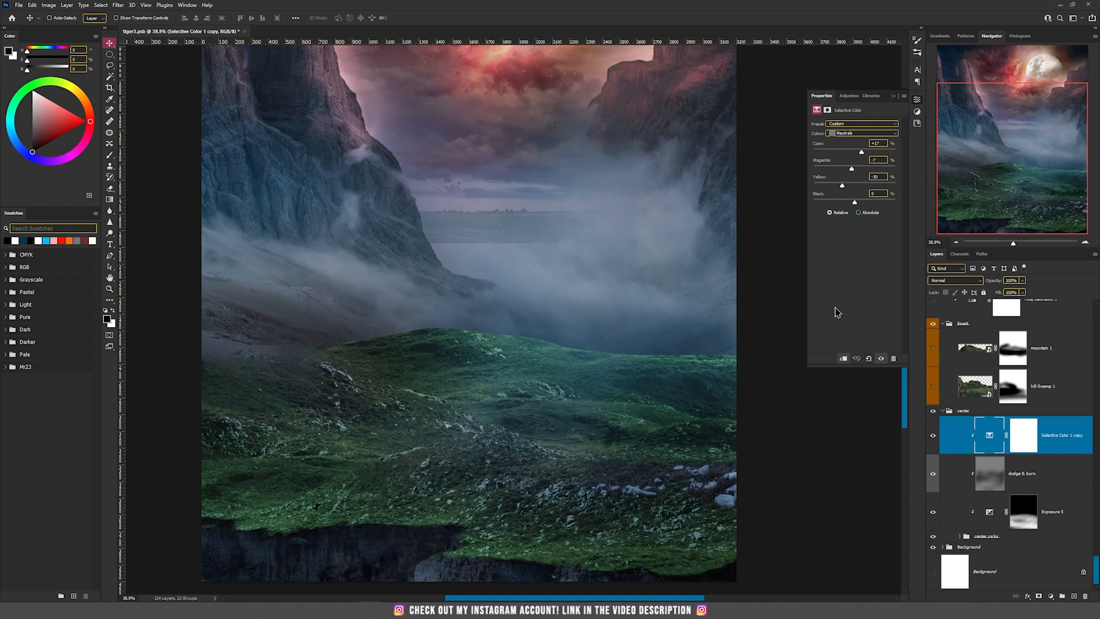
Show the hill-Swamp 1 layer with its mask off to inspect the source image, and re-enable the mask to blend it into the fog
{"action": "scroll", "coordinate": [523, 407], "scroll_direction": "down", "scroll_amount": 1}
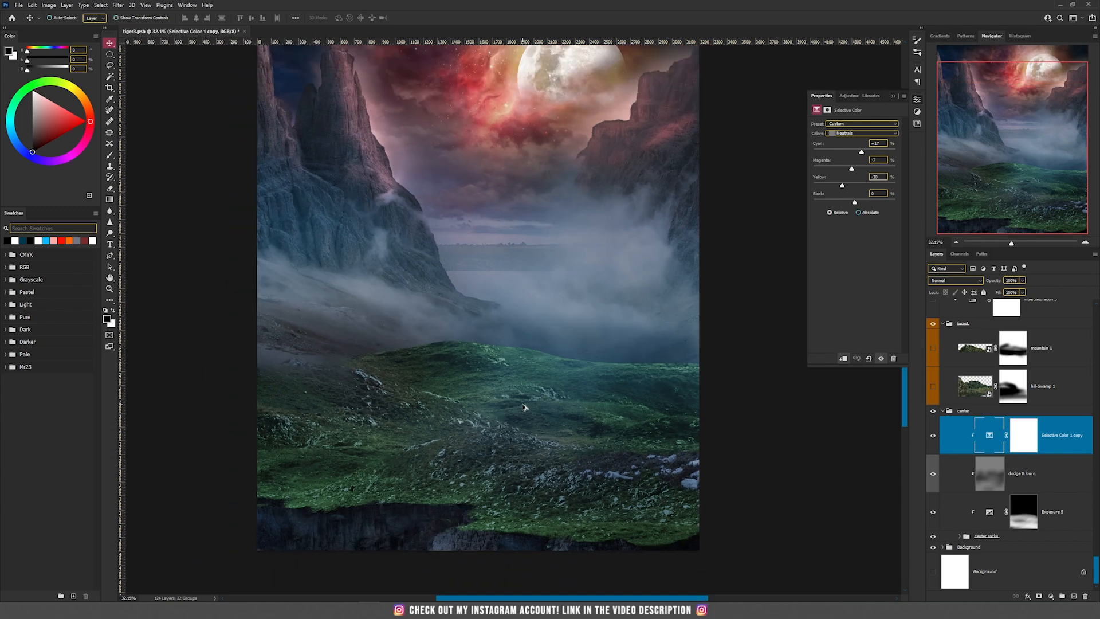
{"action": "scroll", "coordinate": [589, 417], "scroll_direction": "up", "scroll_amount": 2}
{"action": "scroll", "coordinate": [631, 459], "scroll_direction": "down", "scroll_amount": 3}
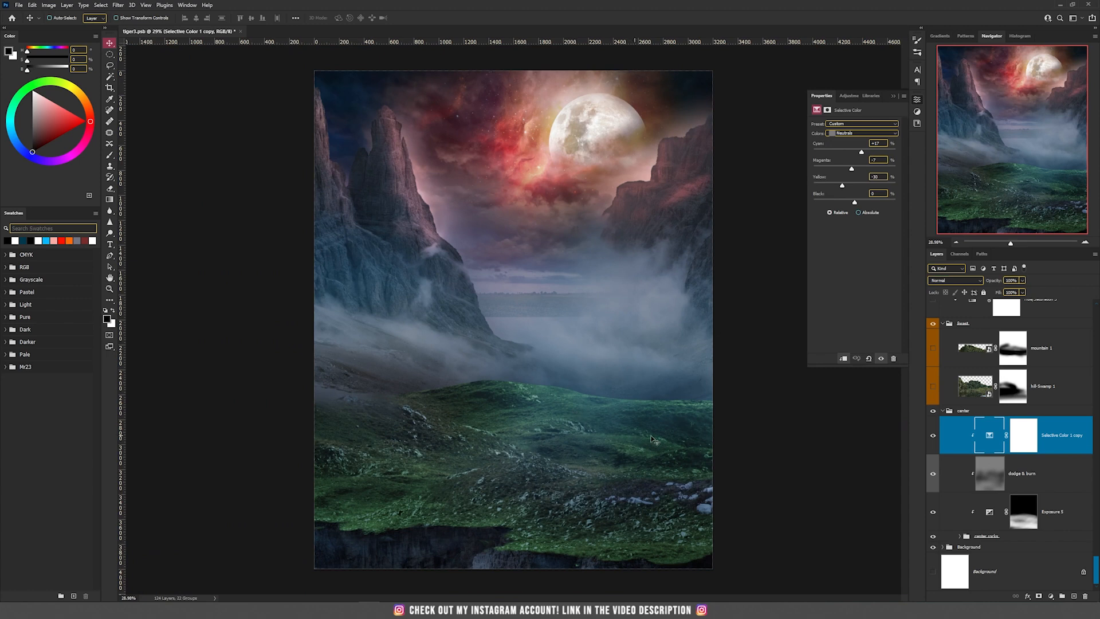
{"action": "scroll", "coordinate": [1009, 455], "scroll_direction": "up", "scroll_amount": 1}
{"action": "left_click", "coordinate": [1012, 425], "text": "shift"}
{"action": "left_click", "coordinate": [933, 425]}
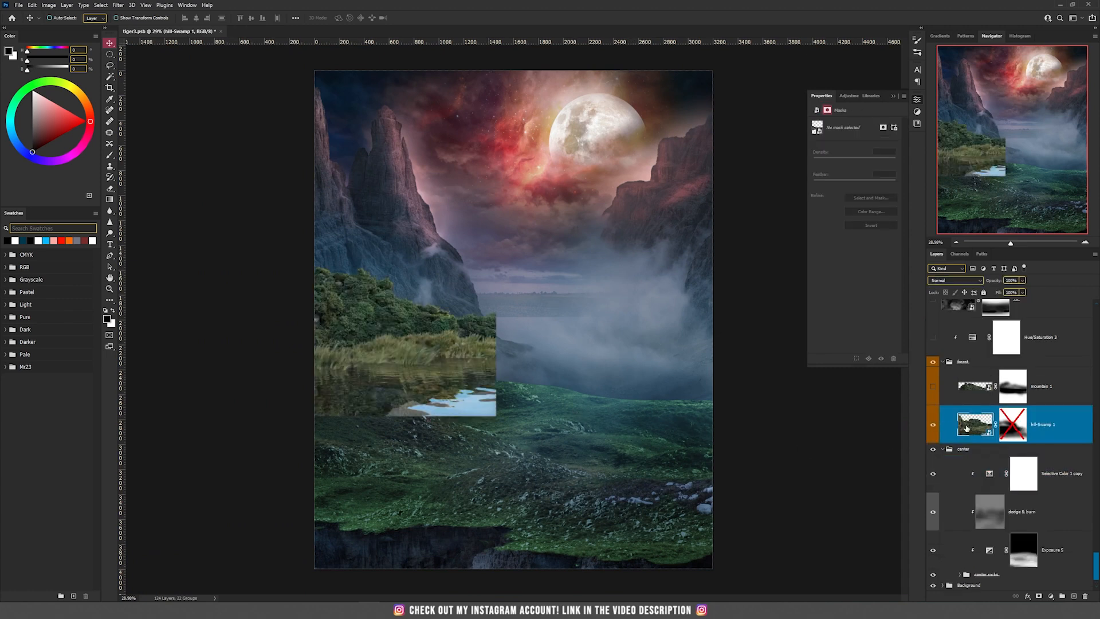
{"action": "left_click", "coordinate": [968, 431]}
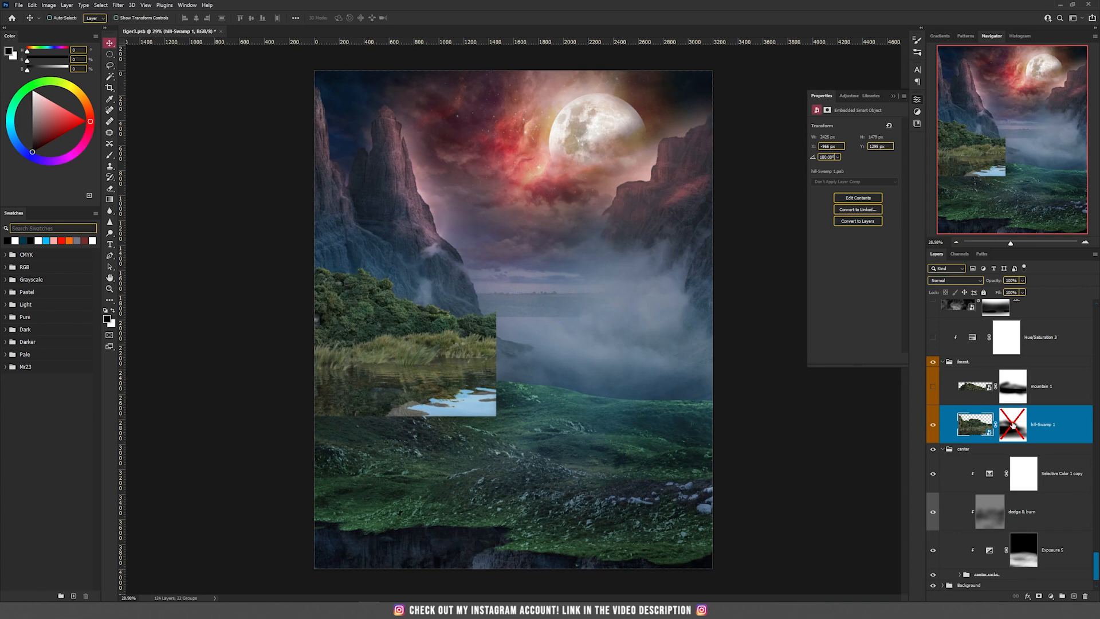
{"action": "left_click", "coordinate": [1012, 425], "text": "shift"}
{"action": "scroll", "coordinate": [353, 300], "scroll_direction": "up", "scroll_amount": 3}
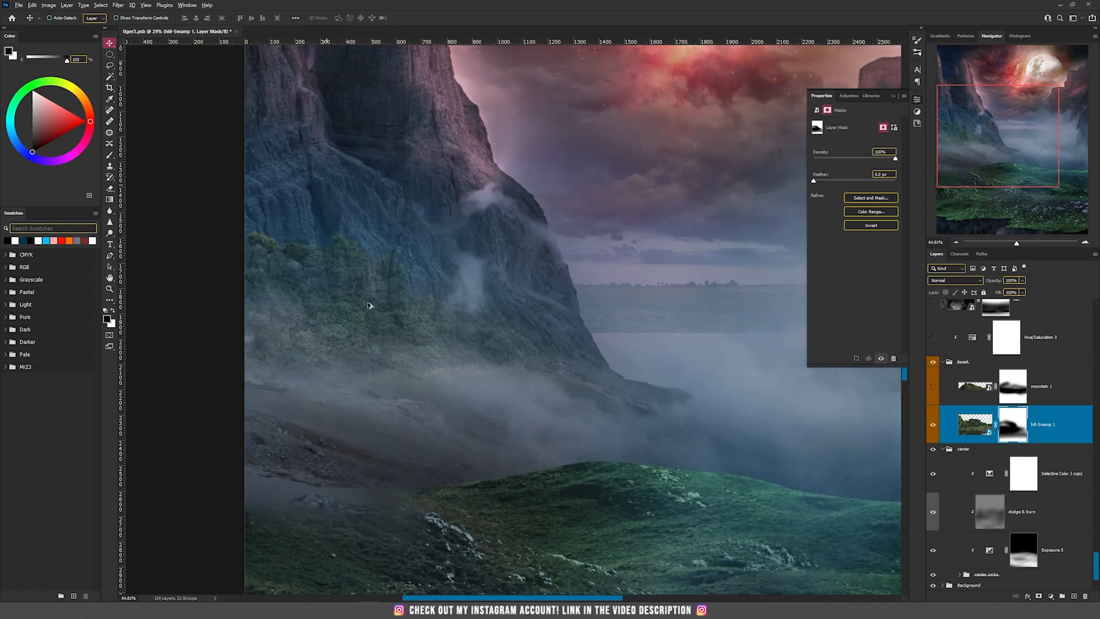
Show the mountain 1 layer to add misty trees behind the grassy hill, and inspect its layer mask
{"action": "scroll", "coordinate": [370, 306], "scroll_direction": "up", "scroll_amount": 3}
{"action": "scroll", "coordinate": [370, 305], "scroll_direction": "down", "scroll_amount": 4}
{"action": "left_click", "coordinate": [976, 387]}
{"action": "left_click", "coordinate": [934, 387]}
{"action": "left_click", "coordinate": [1001, 388]}
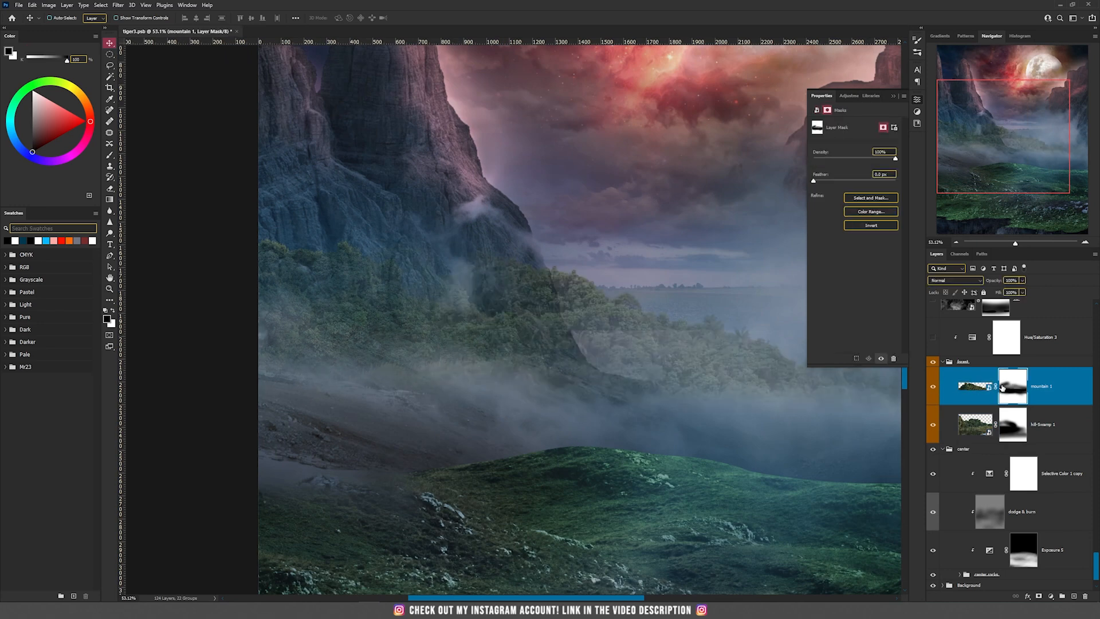
{"action": "left_click", "coordinate": [1001, 388], "text": "shift"}
{"action": "left_click", "coordinate": [990, 390]}
{"action": "left_click", "coordinate": [1010, 391], "text": "shift"}
{"action": "scroll", "coordinate": [687, 383], "scroll_direction": "down", "scroll_amount": 3}
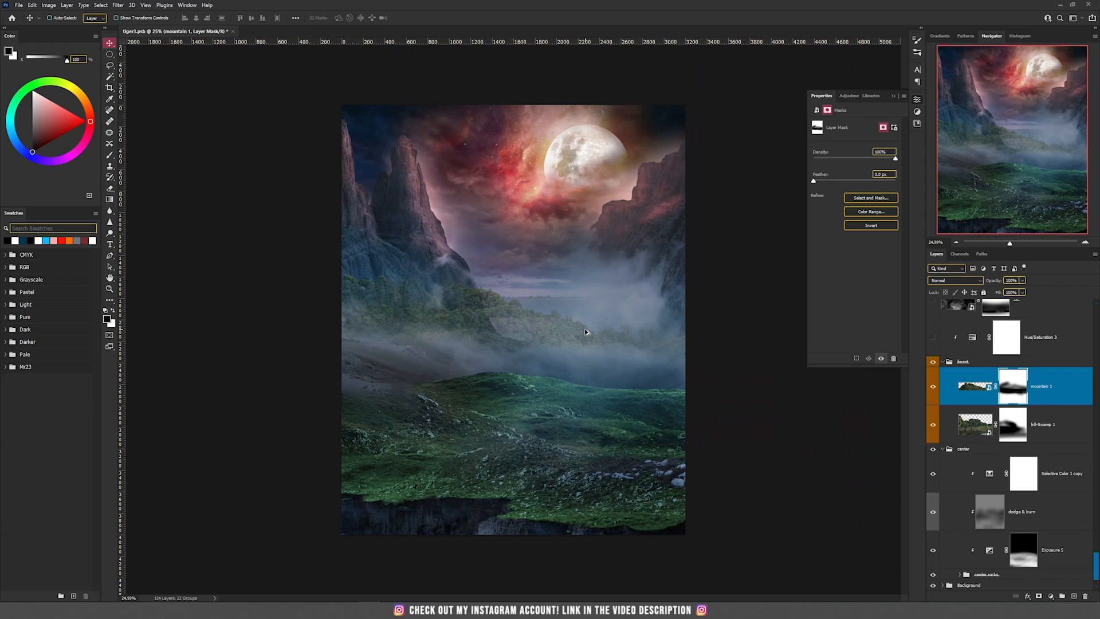
Inspect fog layer 20 with its mask disabled and its blend mode set to Normal, and restore the Screen mode and the mask
{"action": "scroll", "coordinate": [585, 332], "scroll_direction": "up", "scroll_amount": 3}
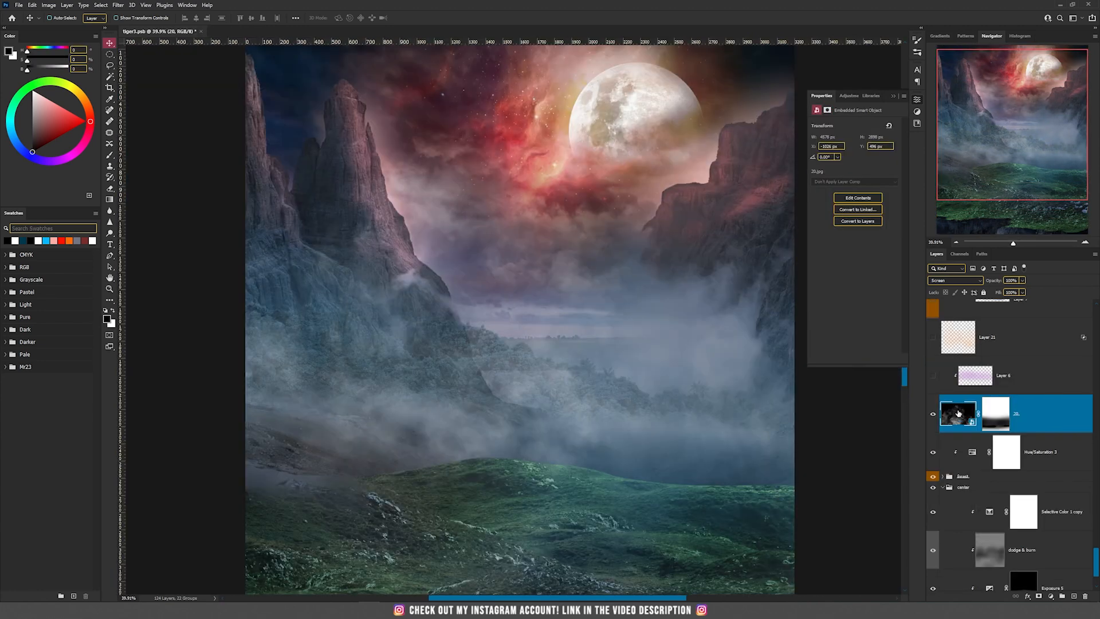
{"action": "left_click", "coordinate": [1001, 417], "text": "shift"}
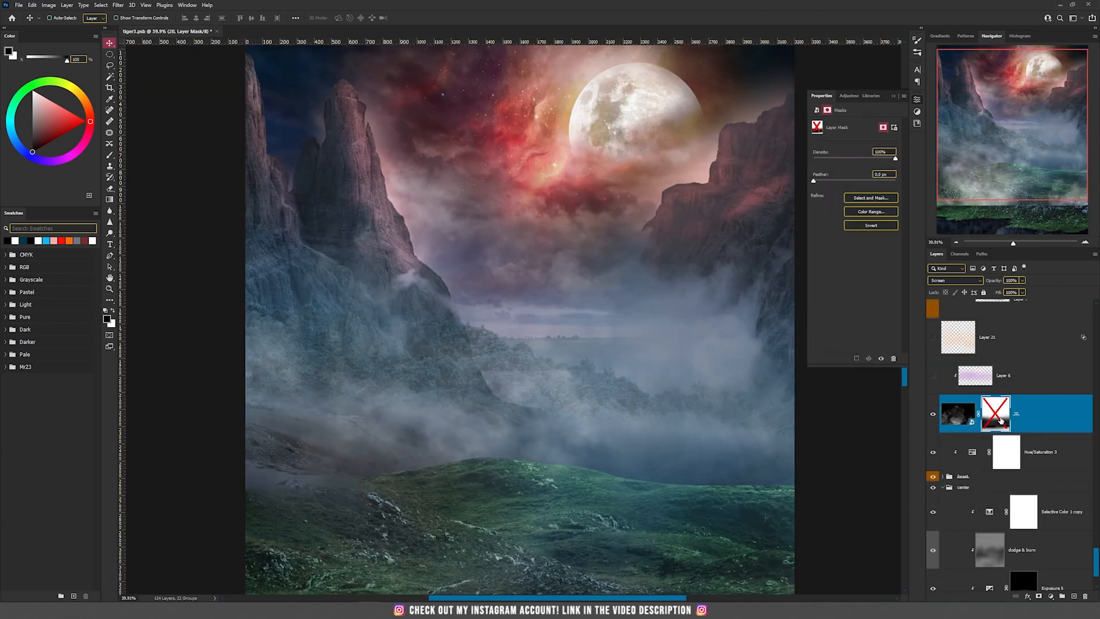
{"action": "left_click", "coordinate": [962, 280]}
{"action": "left_click", "coordinate": [951, 290]}
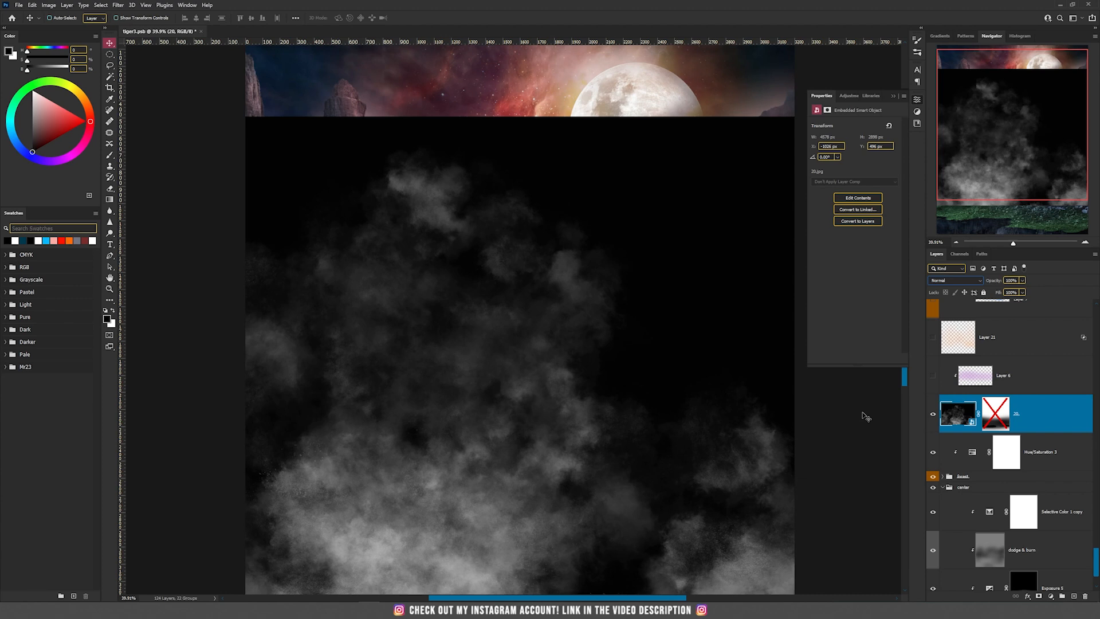
{"action": "left_click", "coordinate": [945, 286]}
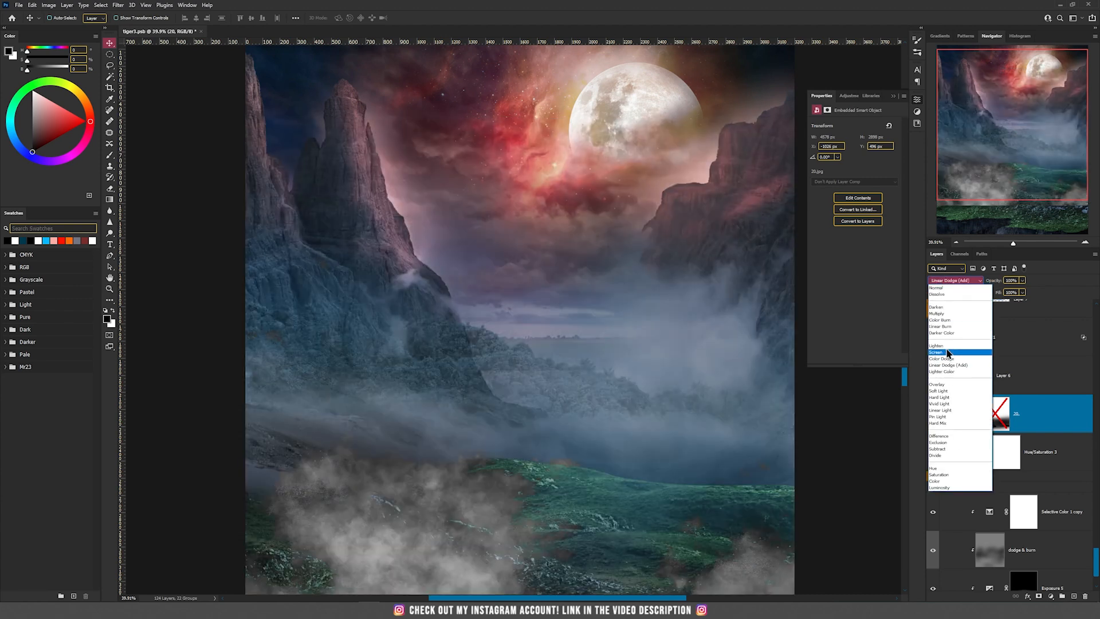
{"action": "left_click", "coordinate": [980, 377]}
{"action": "left_click", "coordinate": [999, 416]}
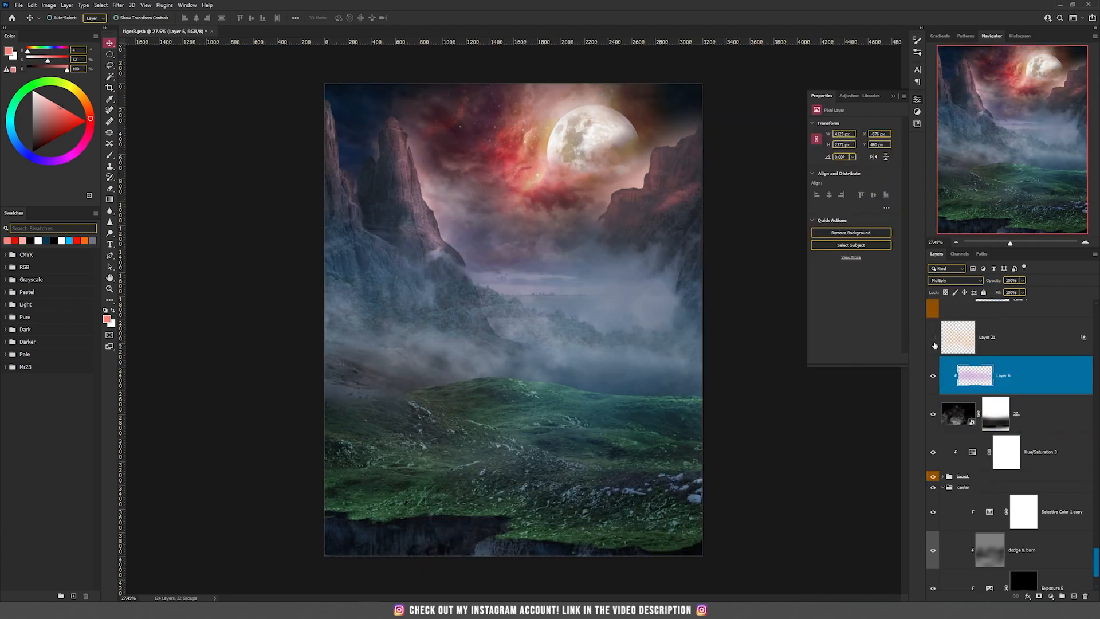
Show Layer 21 to add a warm orange tint over the fog
{"action": "left_click", "coordinate": [976, 338]}
{"action": "left_click", "coordinate": [933, 337]}
{"action": "scroll", "coordinate": [498, 172], "scroll_direction": "up", "scroll_amount": 9}
{"action": "left_click_drag", "start_coordinate": [573, 236], "coordinate": [461, 147]}
{"action": "left_click_drag", "start_coordinate": [466, 328], "coordinate": [560, 195]}
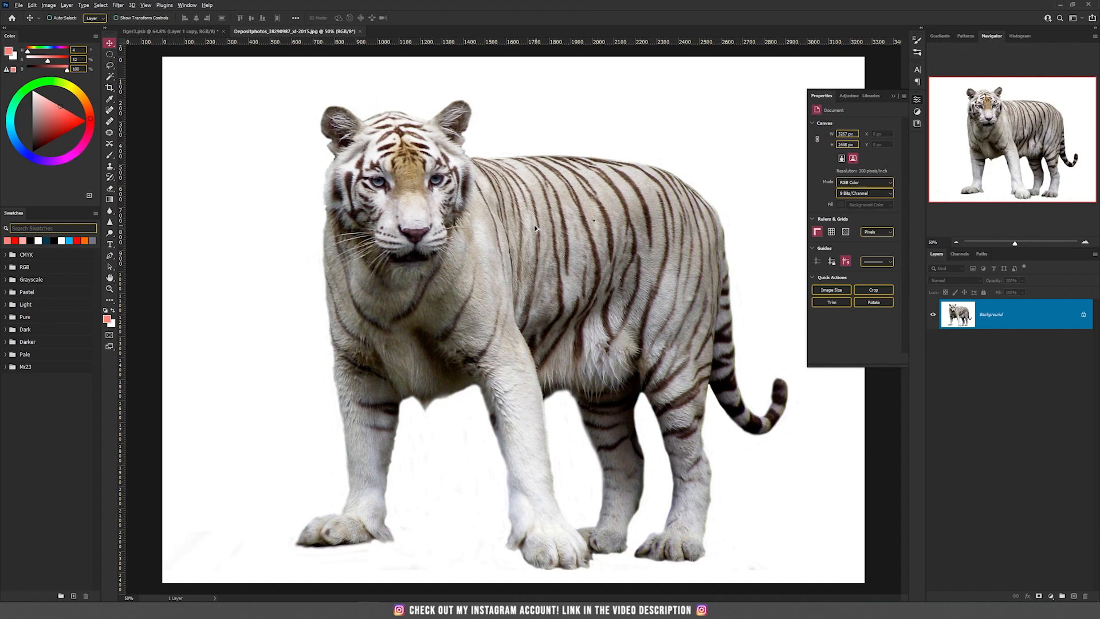
Examine the white tiger stock photo up close and as a whole
{"action": "scroll", "coordinate": [535, 228], "scroll_direction": "down", "scroll_amount": 3}
{"action": "scroll", "coordinate": [480, 177], "scroll_direction": "up", "scroll_amount": 7}
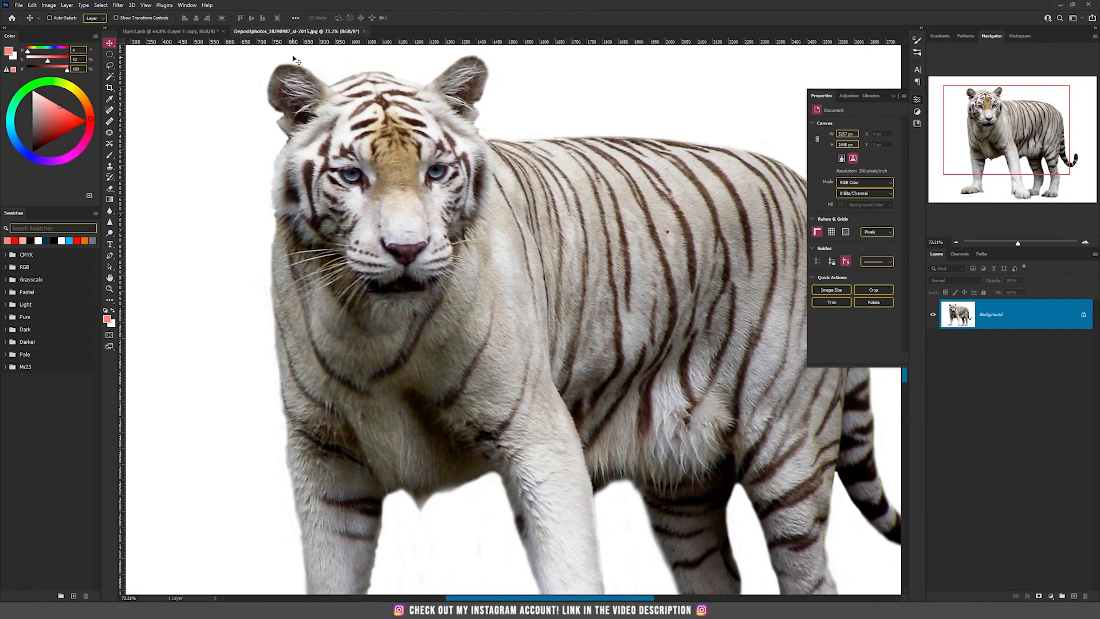
{"action": "scroll", "coordinate": [417, 143], "scroll_direction": "down", "scroll_amount": 5}
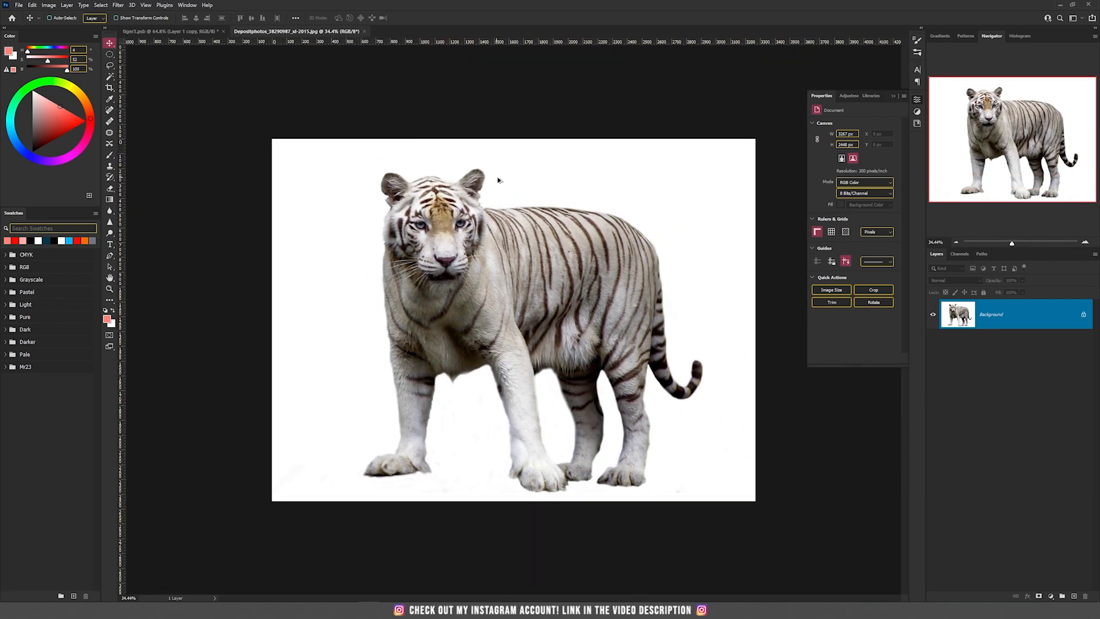
{"action": "scroll", "coordinate": [602, 260], "scroll_direction": "down", "scroll_amount": 1}
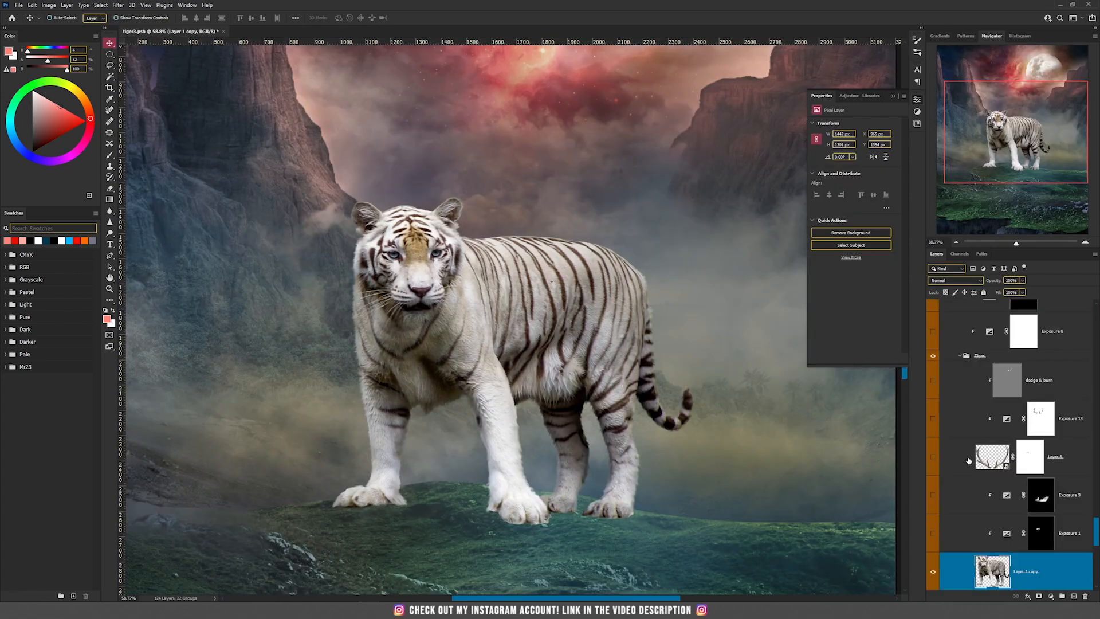
Show the antlers layer on the tiger's head and open its smart object contents
{"action": "left_click", "coordinate": [933, 457]}
{"action": "double_click", "coordinate": [992, 456]}
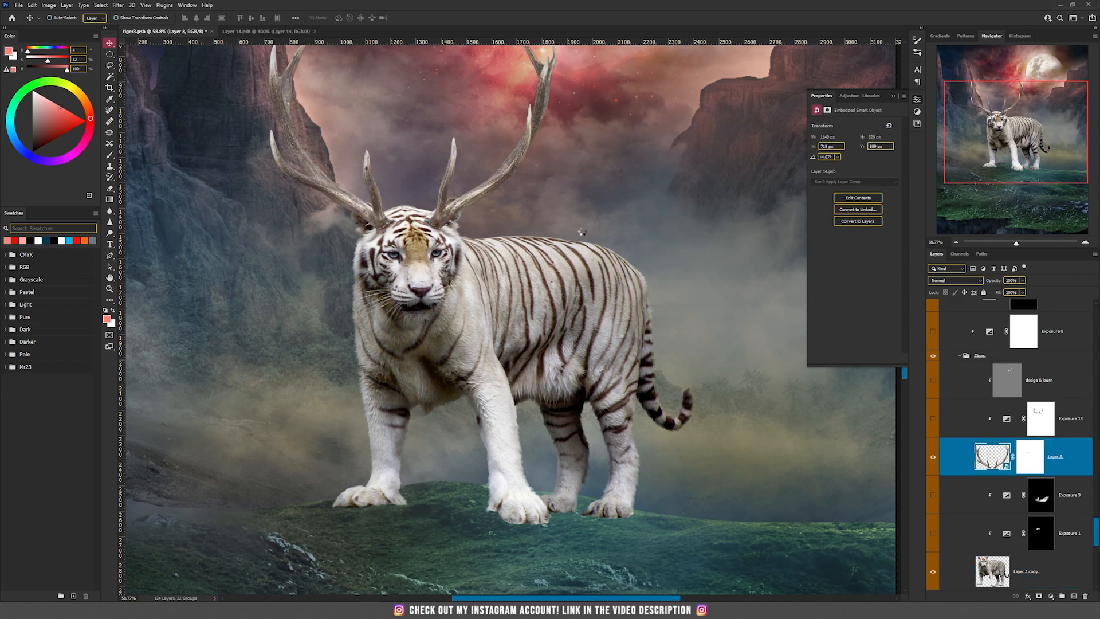
Disable the layer mask on the deer photo, move the photo slightly upward, and return to the tiger composite
{"action": "left_click", "coordinate": [1010, 327], "text": "shift"}
{"action": "scroll", "coordinate": [575, 329], "scroll_direction": "down", "scroll_amount": 5}
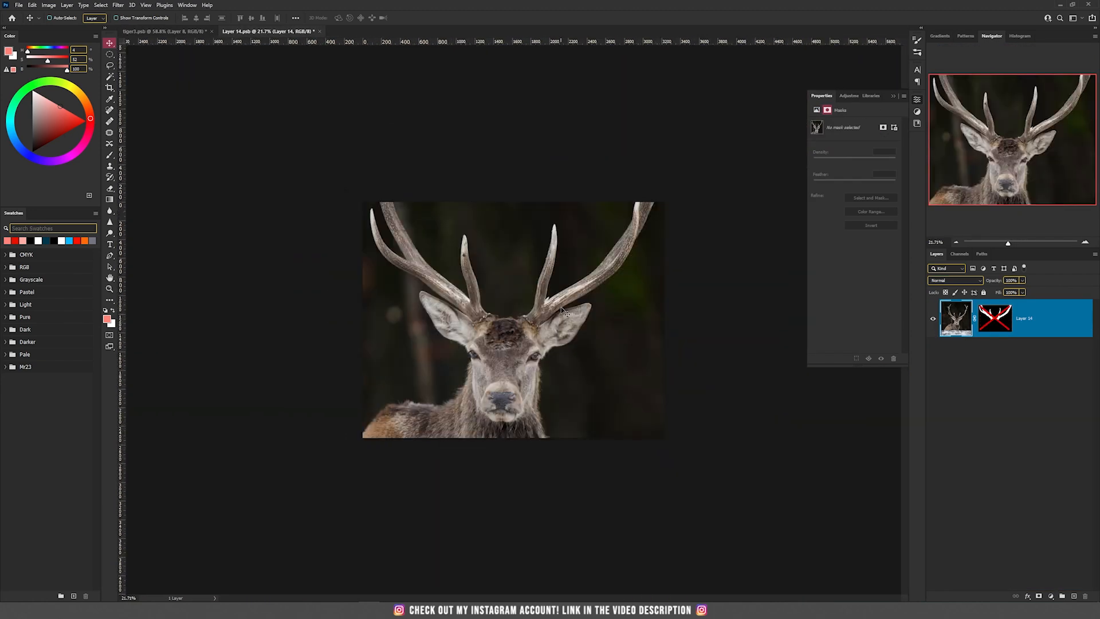
{"action": "left_click_drag", "start_coordinate": [564, 336], "coordinate": [570, 265]}
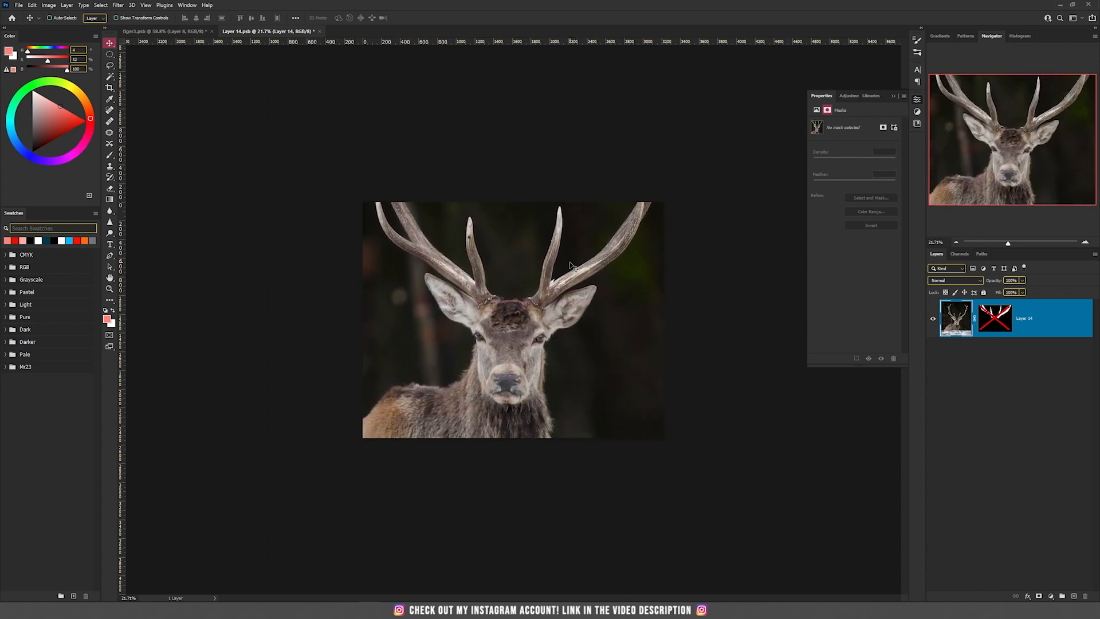
{"action": "left_click", "coordinate": [178, 33]}
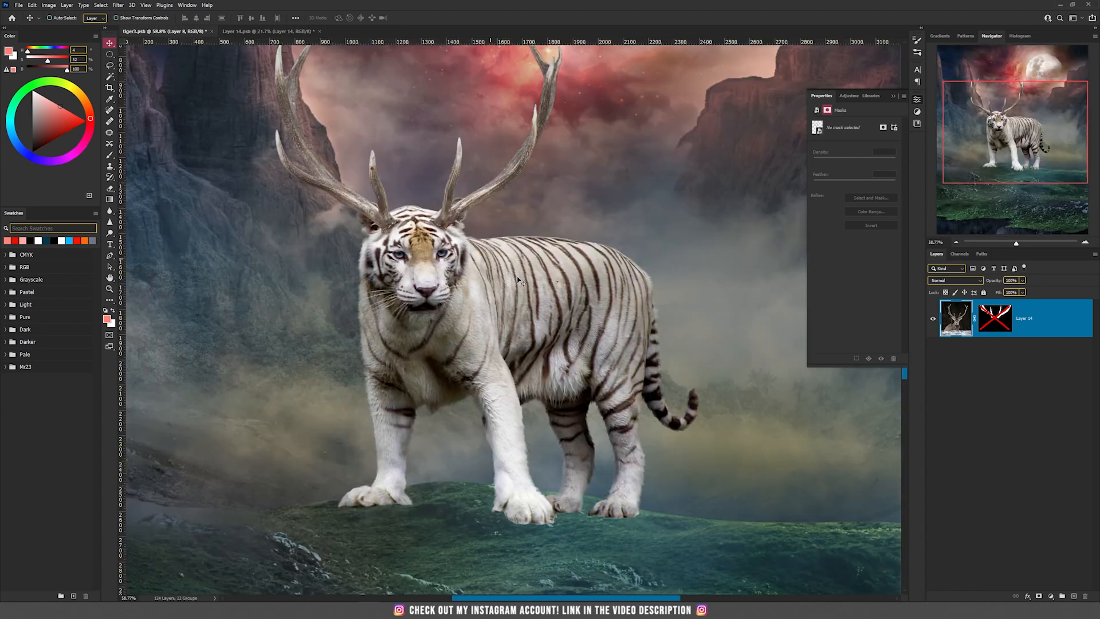
Show the Exposure adjustment clipped to the antlers to darken them, and open its settings
{"action": "scroll", "coordinate": [385, 181], "scroll_direction": "up", "scroll_amount": 1}
{"action": "left_click_drag", "start_coordinate": [437, 108], "coordinate": [439, 252]}
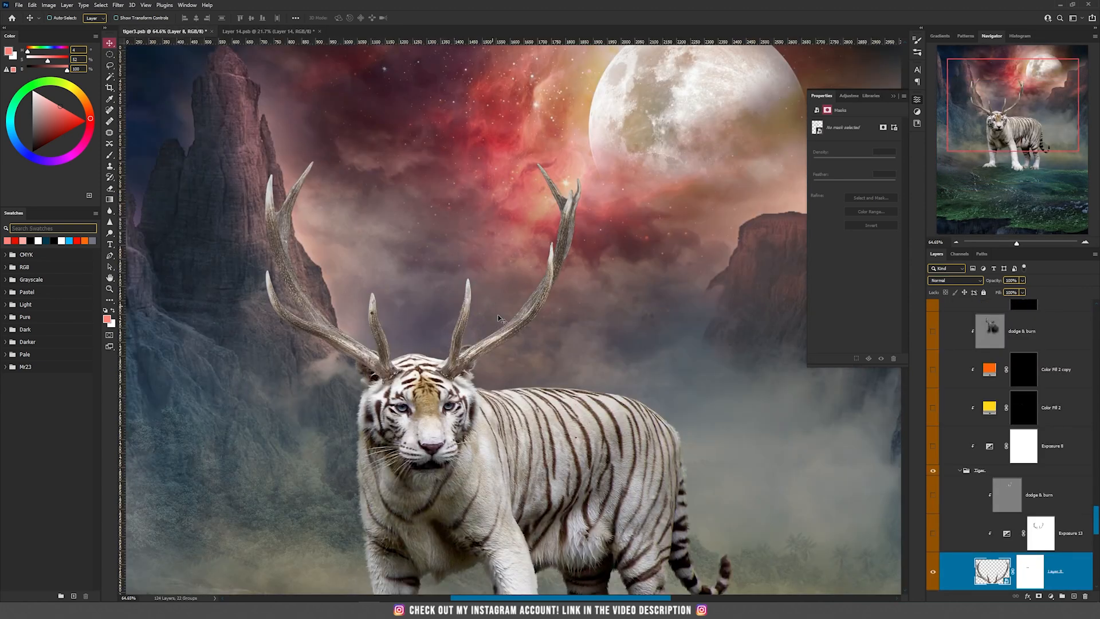
{"action": "scroll", "coordinate": [965, 403], "scroll_direction": "down", "scroll_amount": 3}
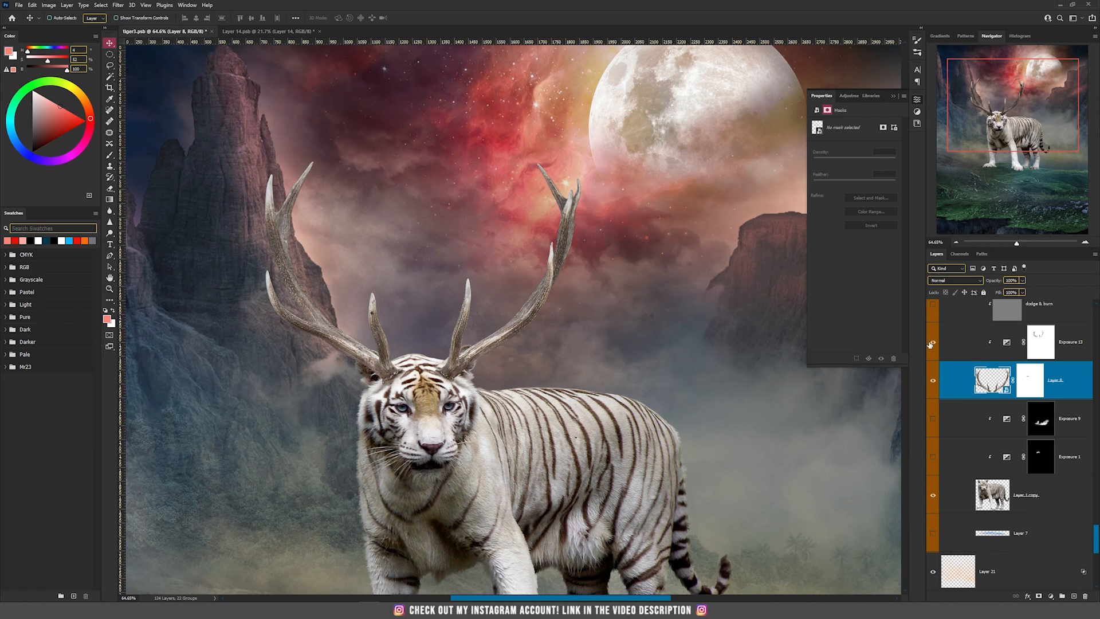
{"action": "left_click", "coordinate": [933, 342]}
{"action": "left_click", "coordinate": [1007, 342]}
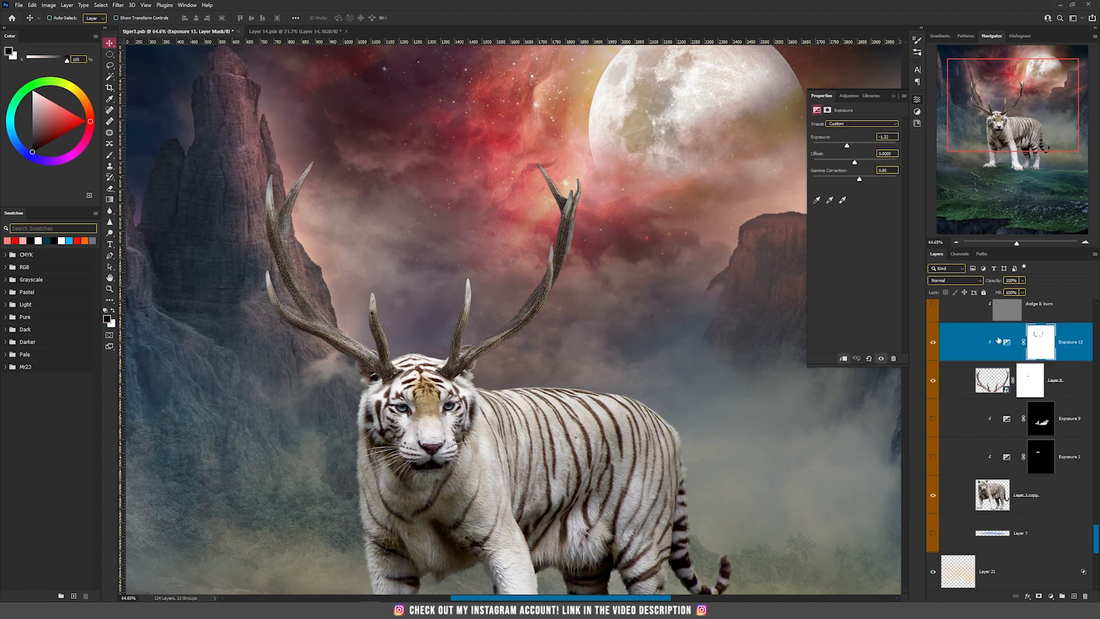
Show the dodge & burn layer clipped above the antlers and compare the antlers with it on and off
{"action": "scroll", "coordinate": [931, 413], "scroll_direction": "up", "scroll_amount": 2}
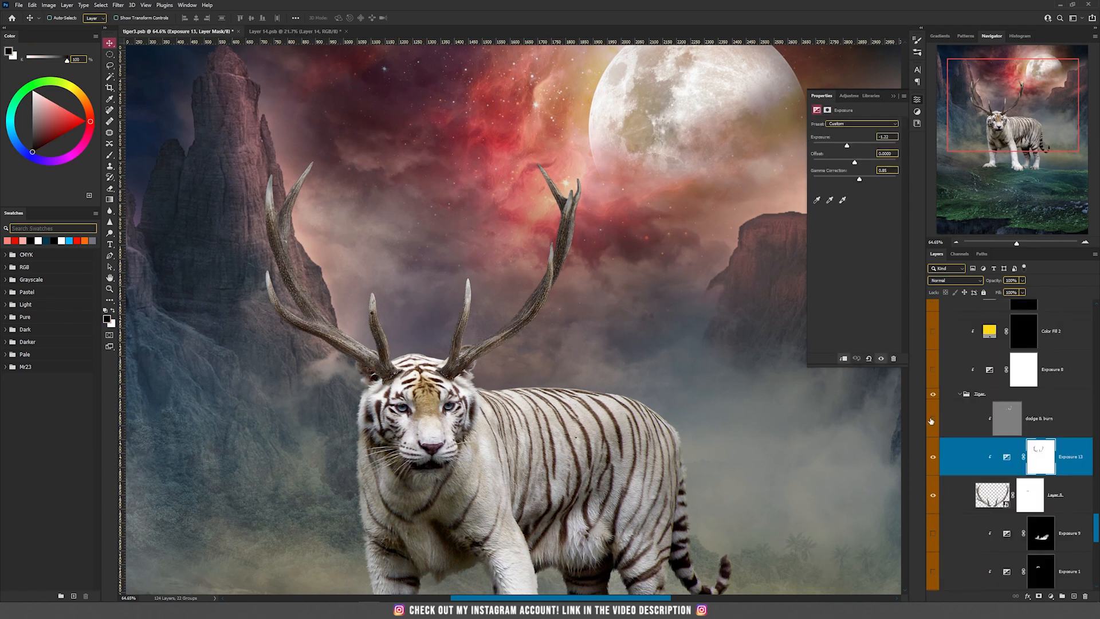
{"action": "left_click", "coordinate": [931, 421]}
{"action": "left_click", "coordinate": [1000, 423]}
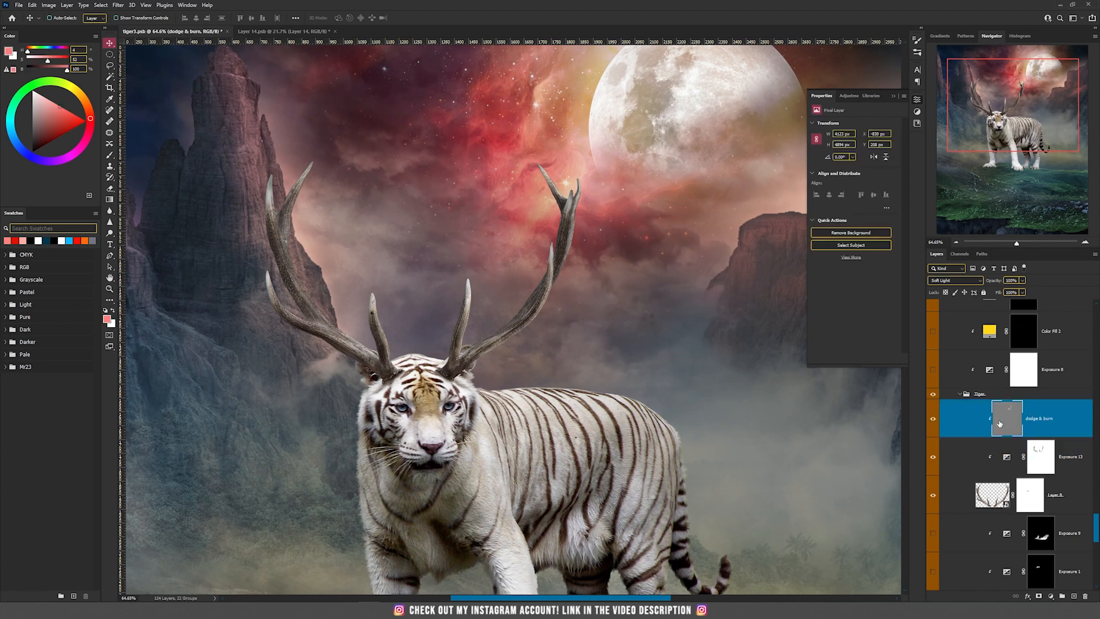
{"action": "left_click", "coordinate": [931, 421]}
{"action": "left_click", "coordinate": [932, 421]}
{"action": "scroll", "coordinate": [588, 247], "scroll_direction": "up", "scroll_amount": 4}
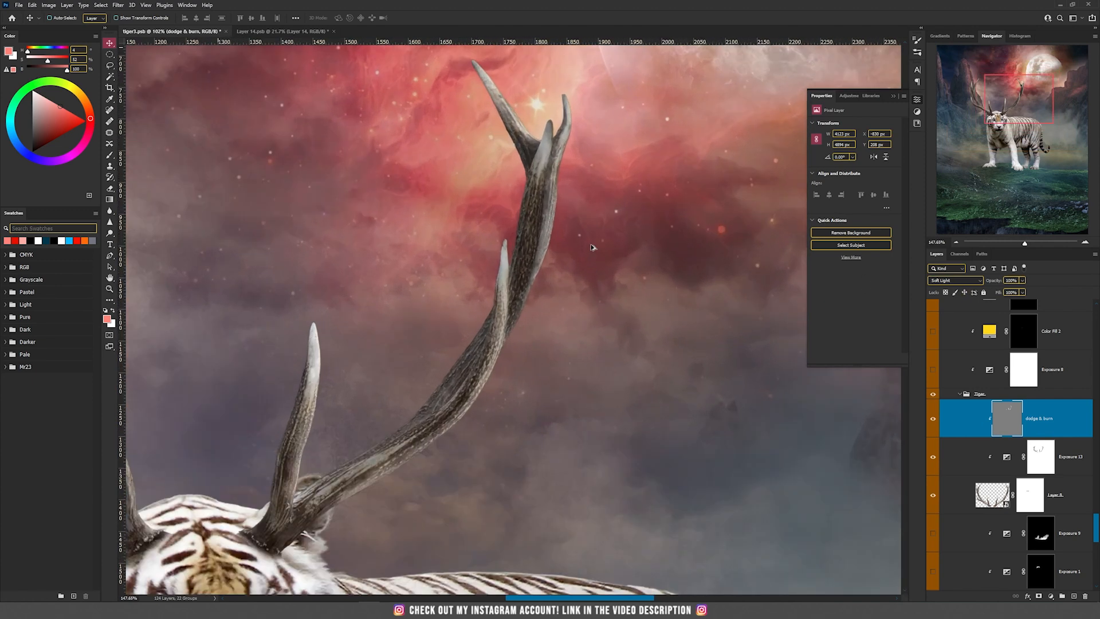
{"action": "left_click", "coordinate": [933, 421]}
{"action": "left_click", "coordinate": [933, 421]}
{"action": "left_click", "coordinate": [932, 421]}
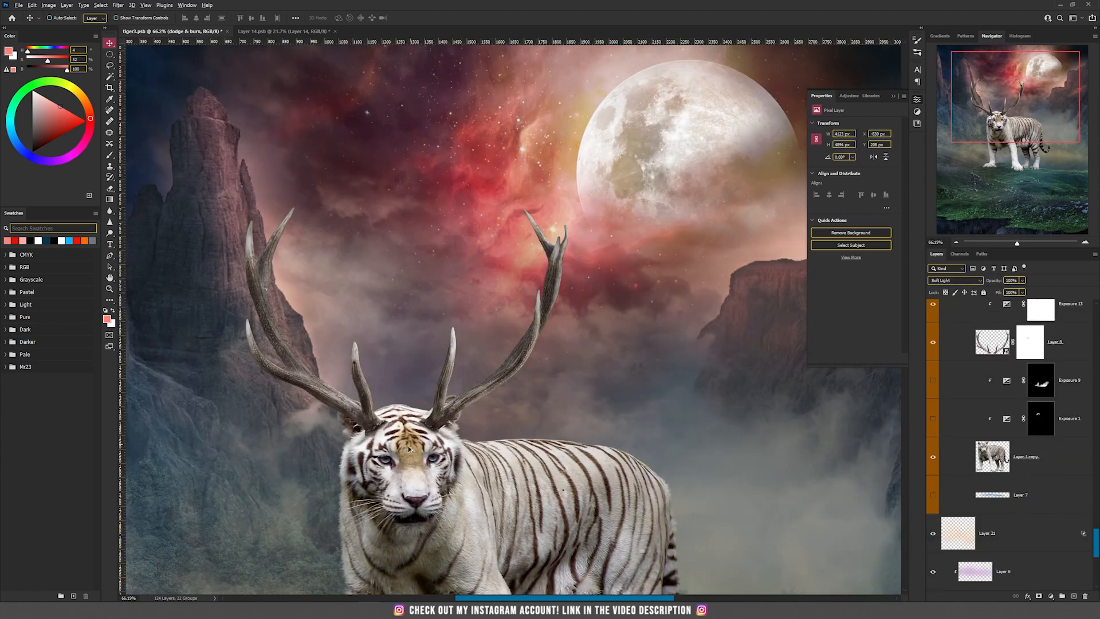
Show the Exposure 1 adjustment to darken the top of the tiger's head beneath the antlers, and open its settings
{"action": "scroll", "coordinate": [392, 444], "scroll_direction": "up", "scroll_amount": 3}
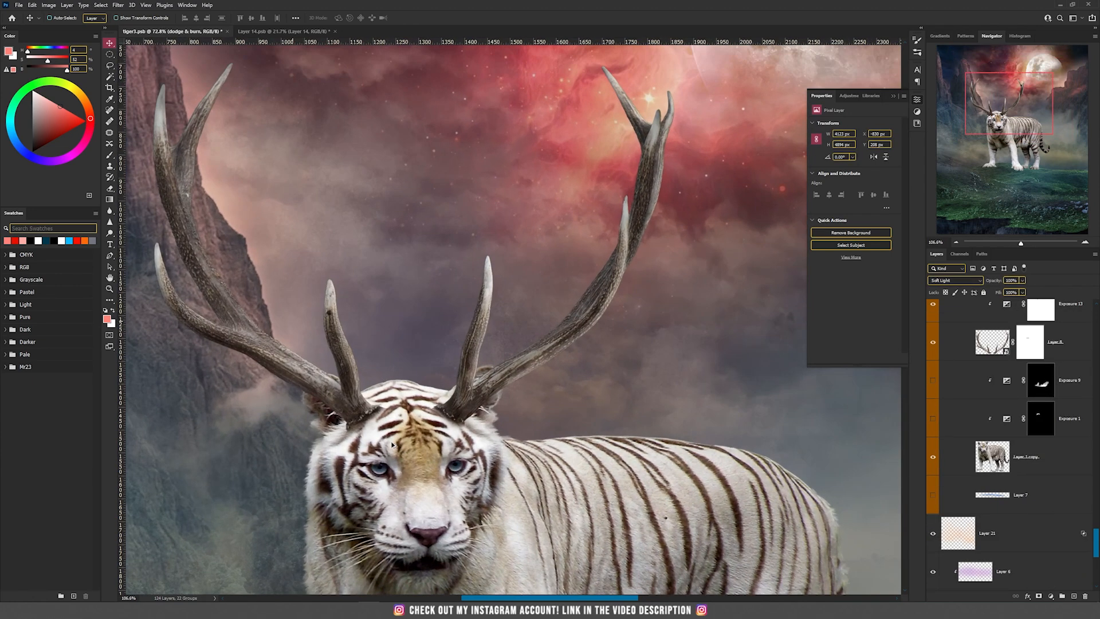
{"action": "left_click", "coordinate": [945, 427]}
{"action": "left_click", "coordinate": [933, 419]}
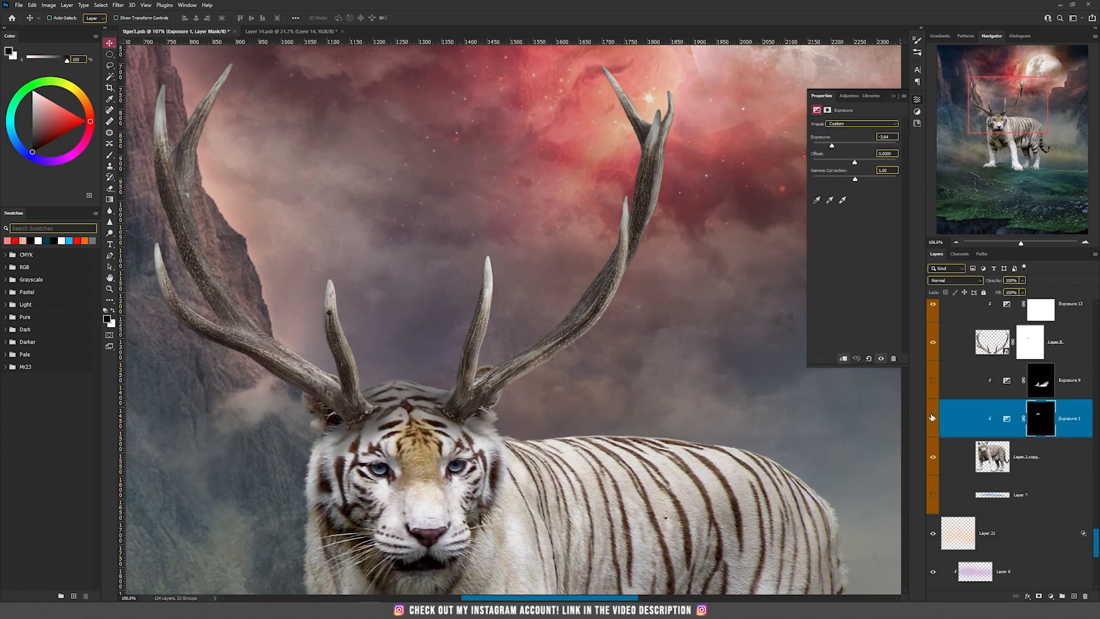
{"action": "left_click", "coordinate": [1048, 424]}
{"action": "left_click", "coordinate": [1007, 419]}
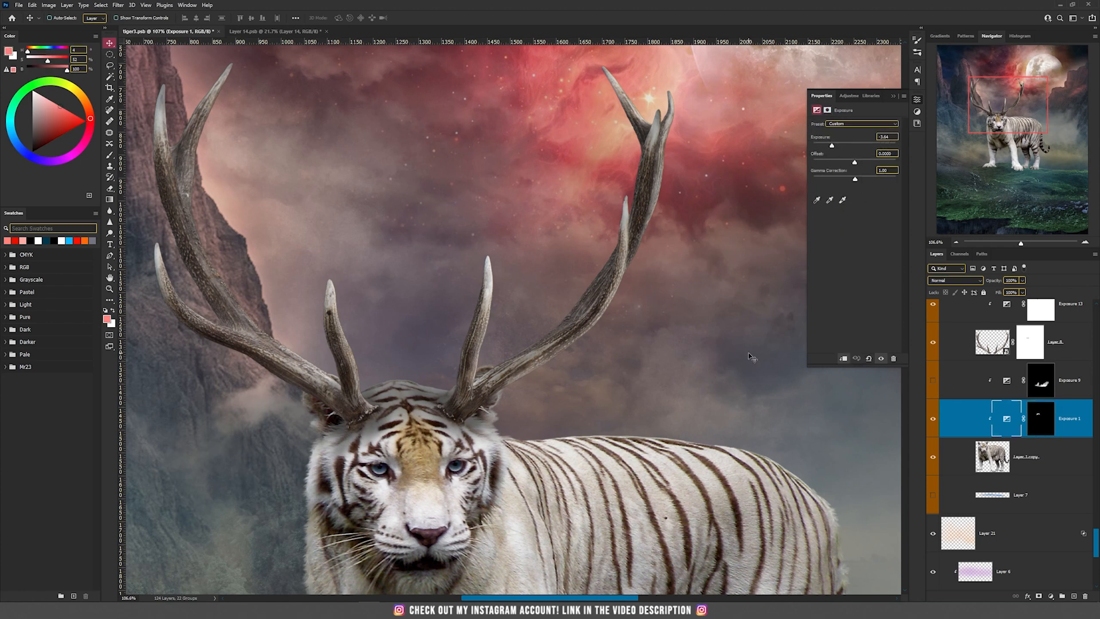
Collapse the Tiger group, show the Exposure 8 adjustment clipped to it to darken the whole animal, and open its settings
{"action": "left_click", "coordinate": [961, 433]}
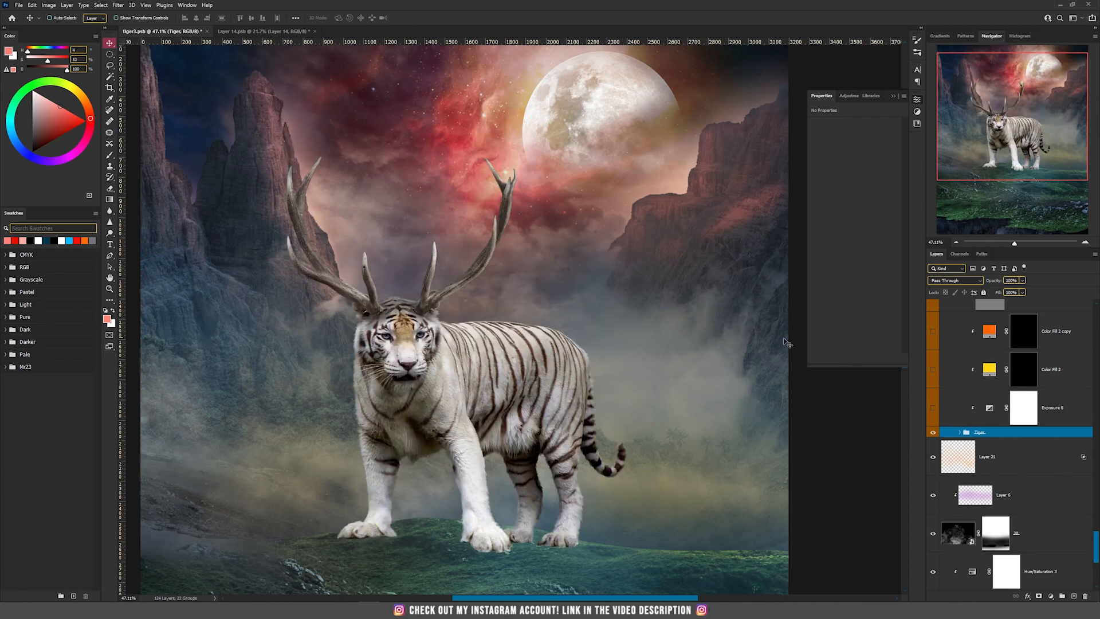
{"action": "left_click", "coordinate": [933, 410]}
{"action": "left_click", "coordinate": [974, 409]}
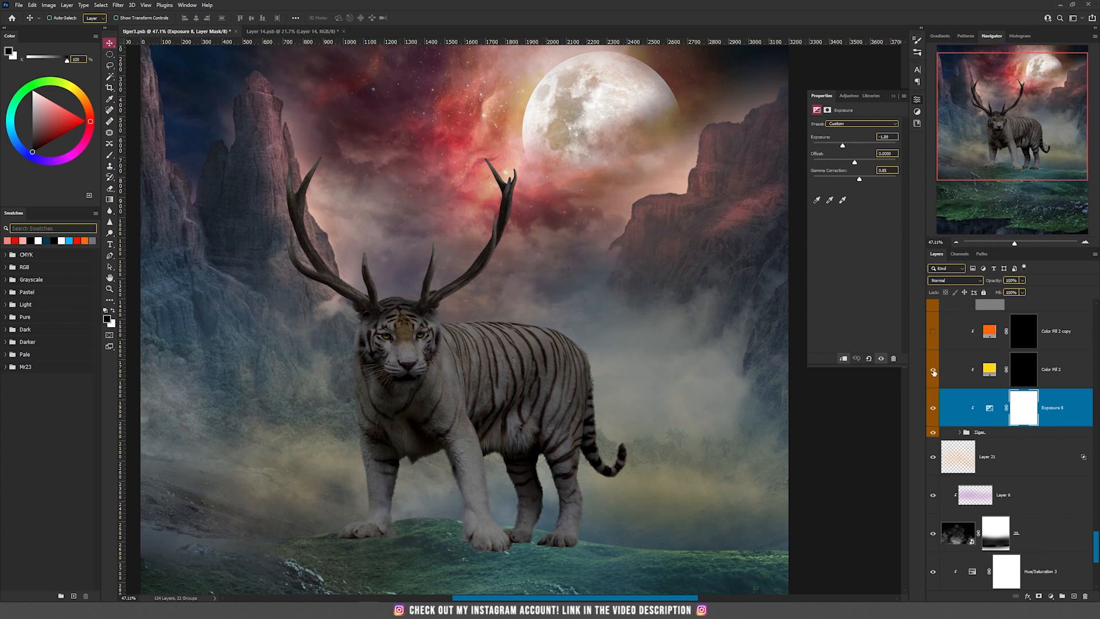
Show the yellow Color Fill 2 and orange Color Fill 2 copy layers to make the tiger's eyes glow, and select the orange fill
{"action": "scroll", "coordinate": [447, 342], "scroll_direction": "up", "scroll_amount": 5}
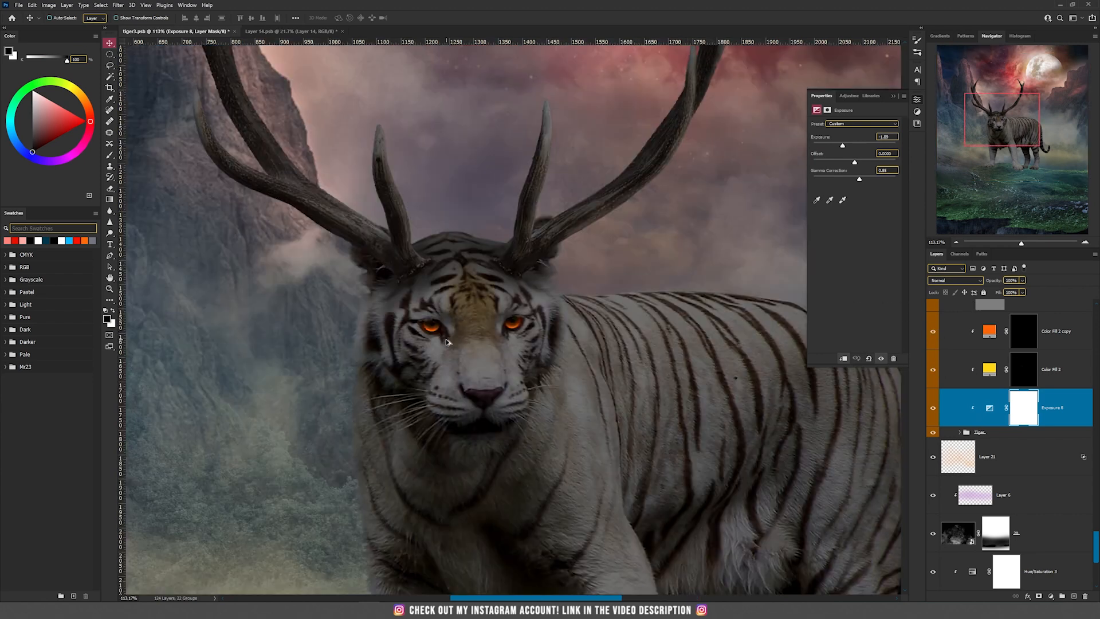
{"action": "left_click", "coordinate": [1042, 331]}
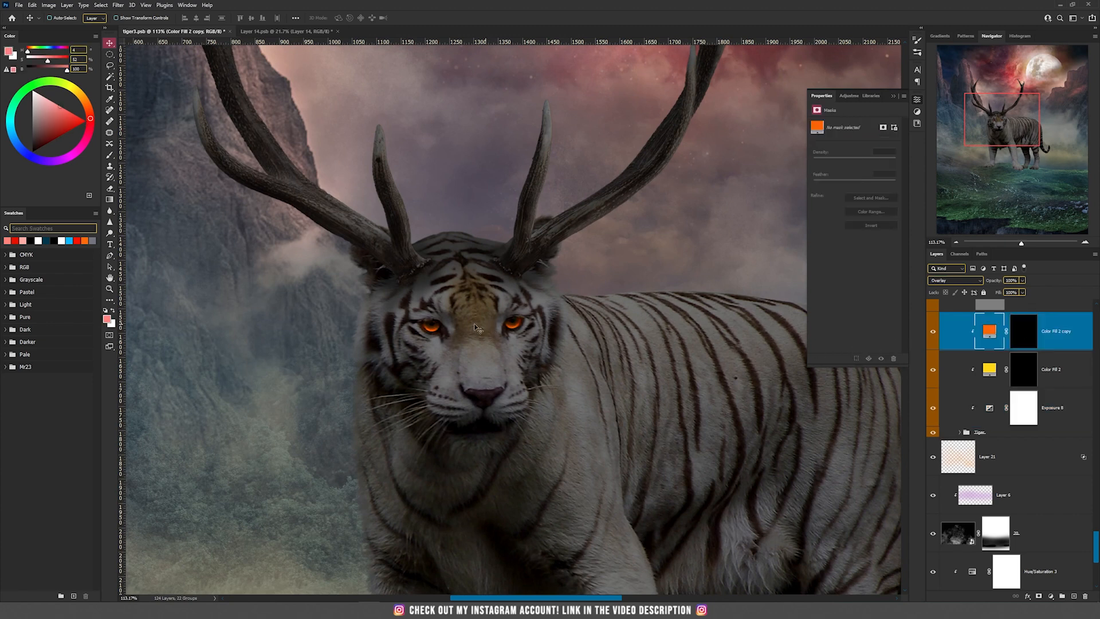
{"action": "scroll", "coordinate": [462, 331], "scroll_direction": "up", "scroll_amount": 4}
{"action": "scroll", "coordinate": [462, 331], "scroll_direction": "down", "scroll_amount": 5}
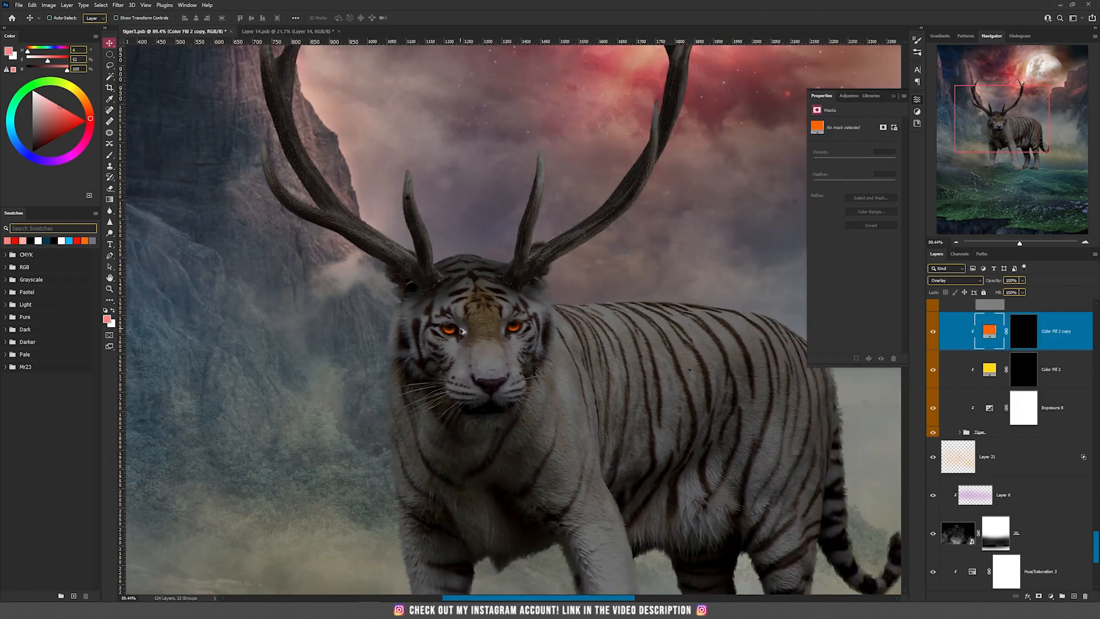
{"action": "scroll", "coordinate": [565, 311], "scroll_direction": "down", "scroll_amount": 3}
Show the Soft Light dodge & burn layer above the color fills, select it, and examine its shading on the tiger
{"action": "scroll", "coordinate": [1008, 435], "scroll_direction": "up", "scroll_amount": 5}
{"action": "left_click", "coordinate": [933, 485]}
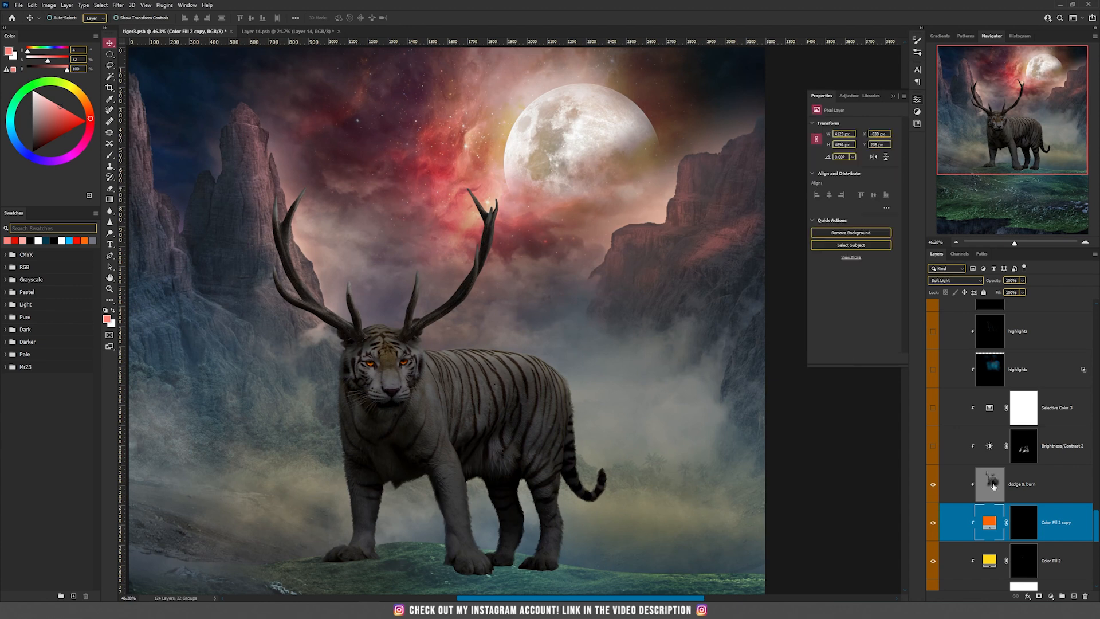
{"action": "left_click", "coordinate": [994, 486]}
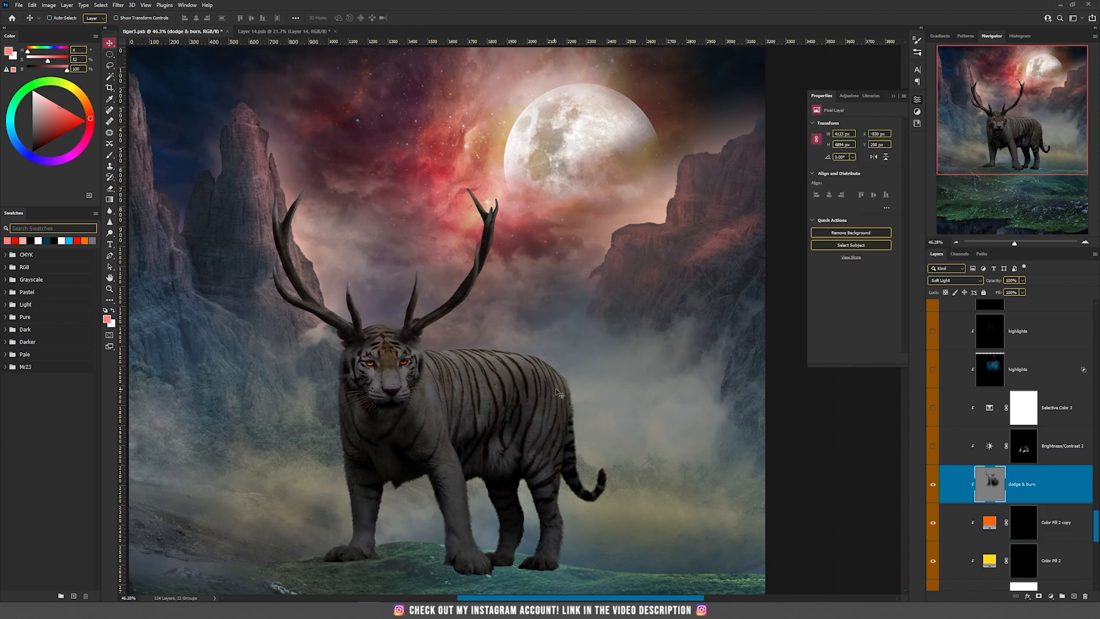
{"action": "scroll", "coordinate": [481, 430], "scroll_direction": "up", "scroll_amount": 4}
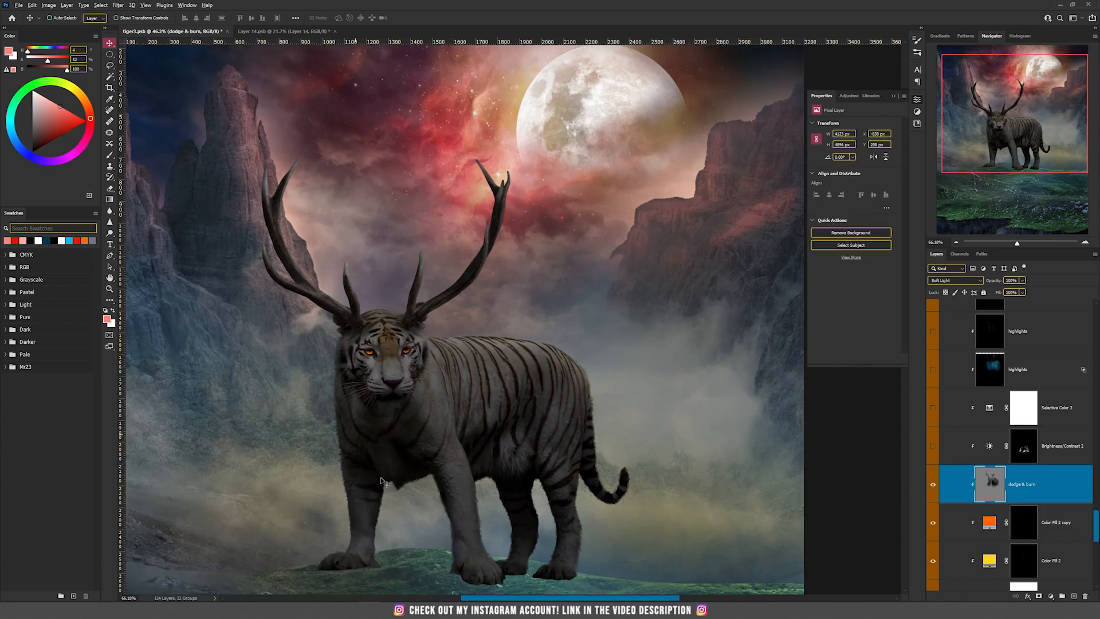
{"action": "scroll", "coordinate": [383, 480], "scroll_direction": "down", "scroll_amount": 2}
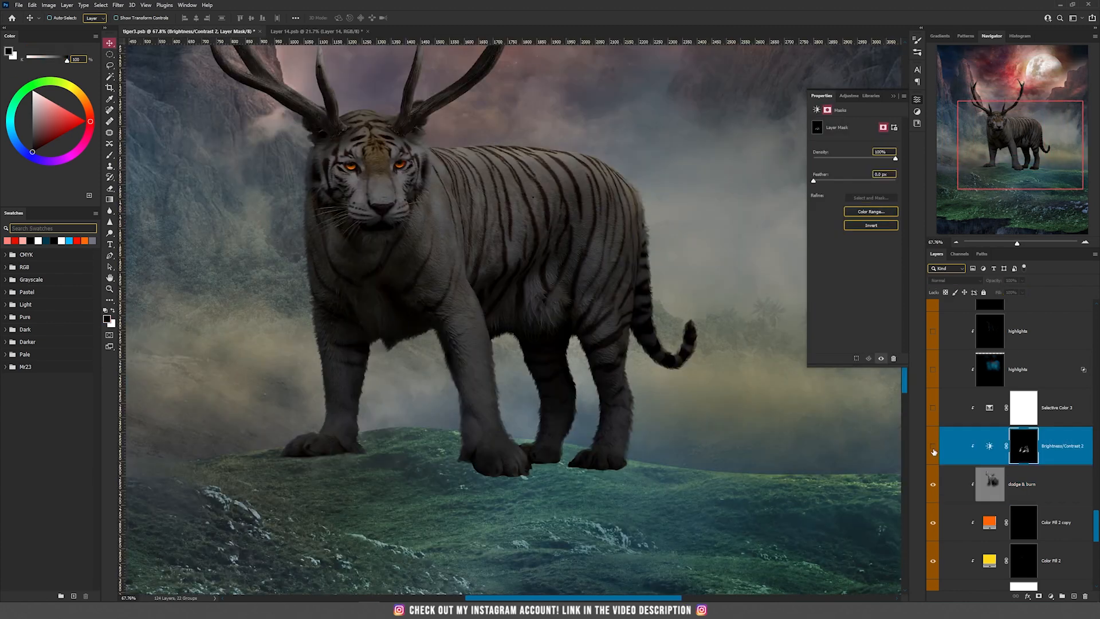
Show the Brightness/Contrast 2 and Selective Color 3 adjustments on the tiger, and view the Selective Color settings for Neutrals
{"action": "left_click", "coordinate": [933, 446]}
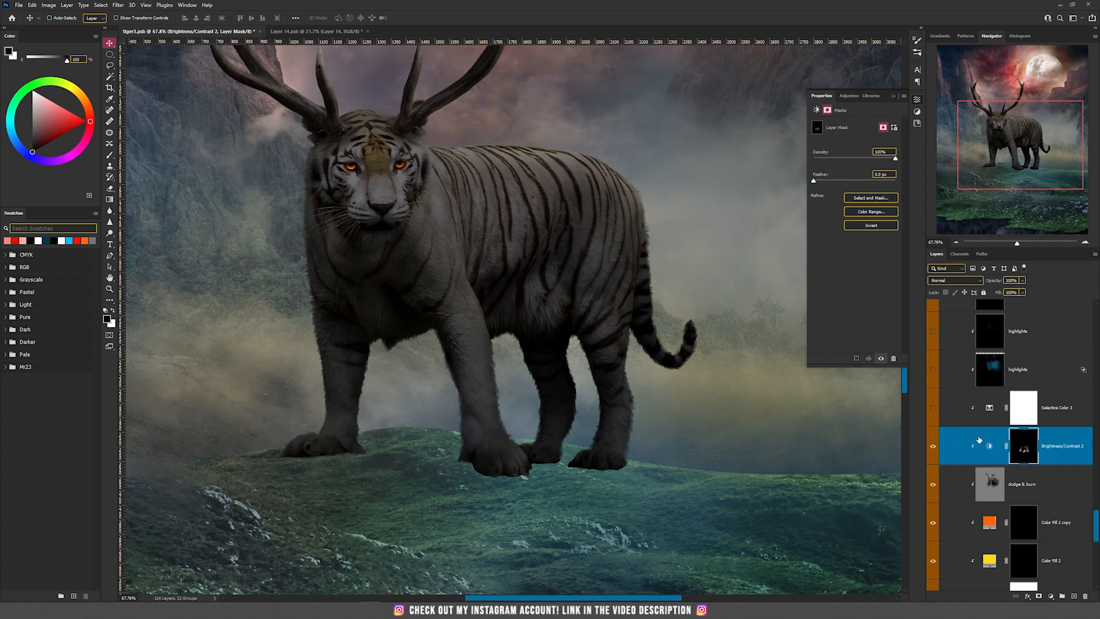
{"action": "left_click", "coordinate": [933, 407]}
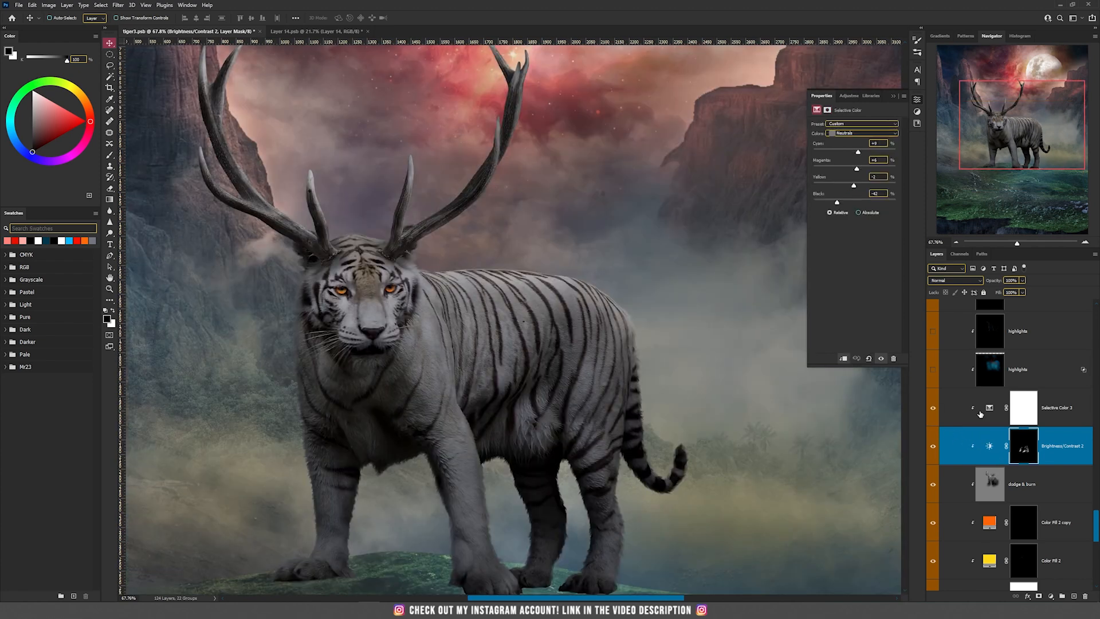
{"action": "left_click", "coordinate": [980, 408]}
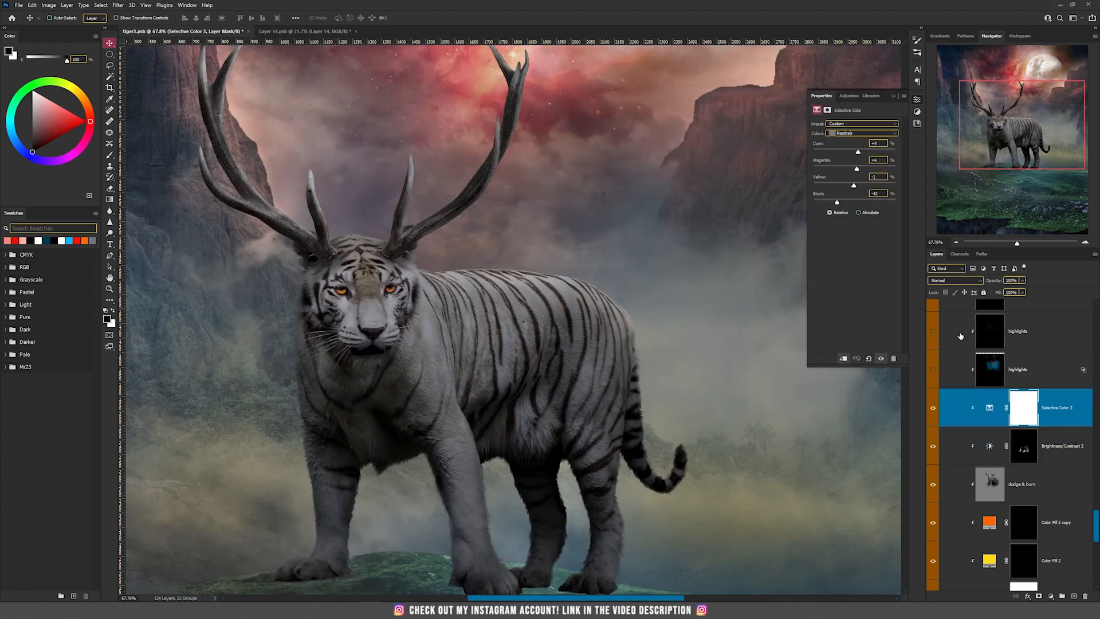
{"action": "left_click", "coordinate": [847, 134]}
{"action": "left_click", "coordinate": [541, 454]}
{"action": "scroll", "coordinate": [527, 353], "scroll_direction": "down", "scroll_amount": 1}
{"action": "scroll", "coordinate": [1063, 411], "scroll_direction": "up", "scroll_amount": 5}
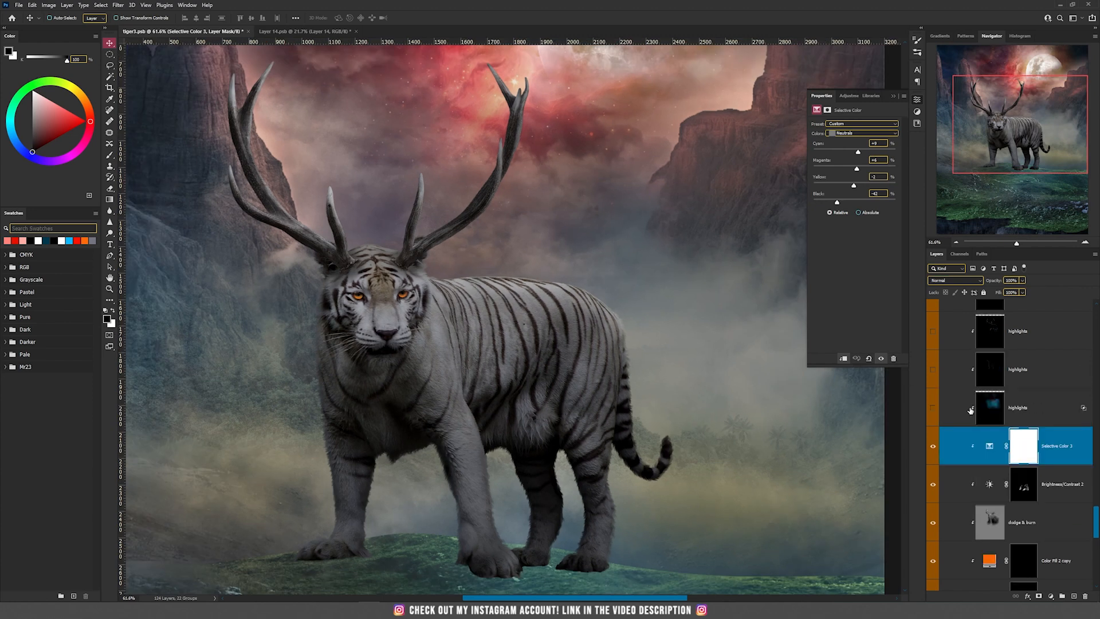
Show the two lowest Linear Dodge (Add) highlights layers above Selective Color 3, and examine the blue light on the tiger
{"action": "scroll", "coordinate": [1063, 412], "scroll_direction": "down", "scroll_amount": 2}
{"action": "left_click", "coordinate": [1075, 483]}
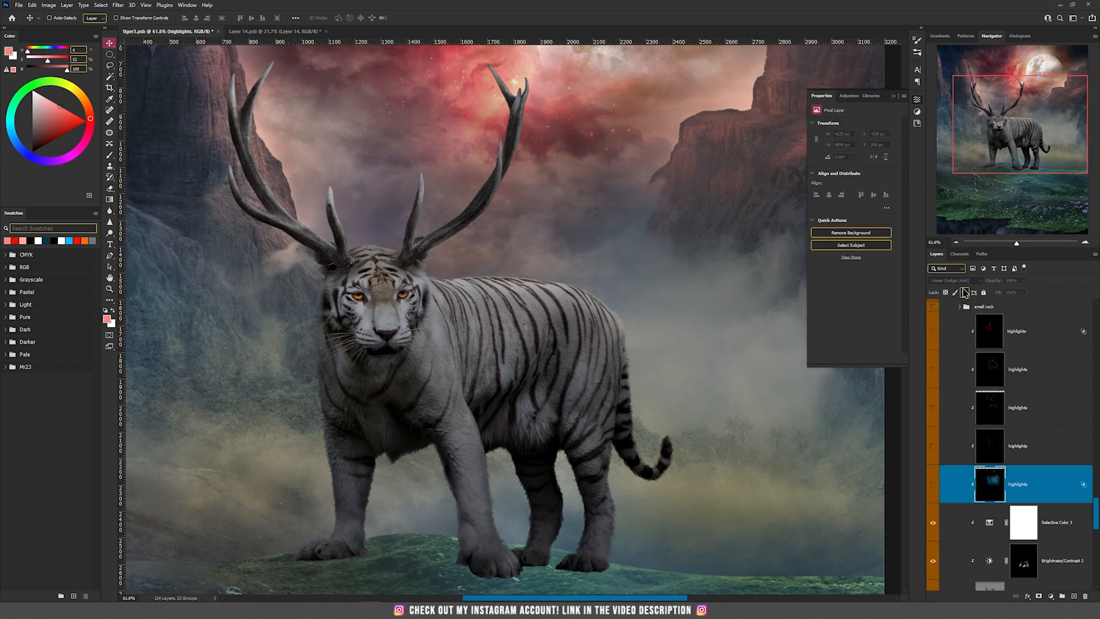
{"action": "left_click", "coordinate": [932, 485]}
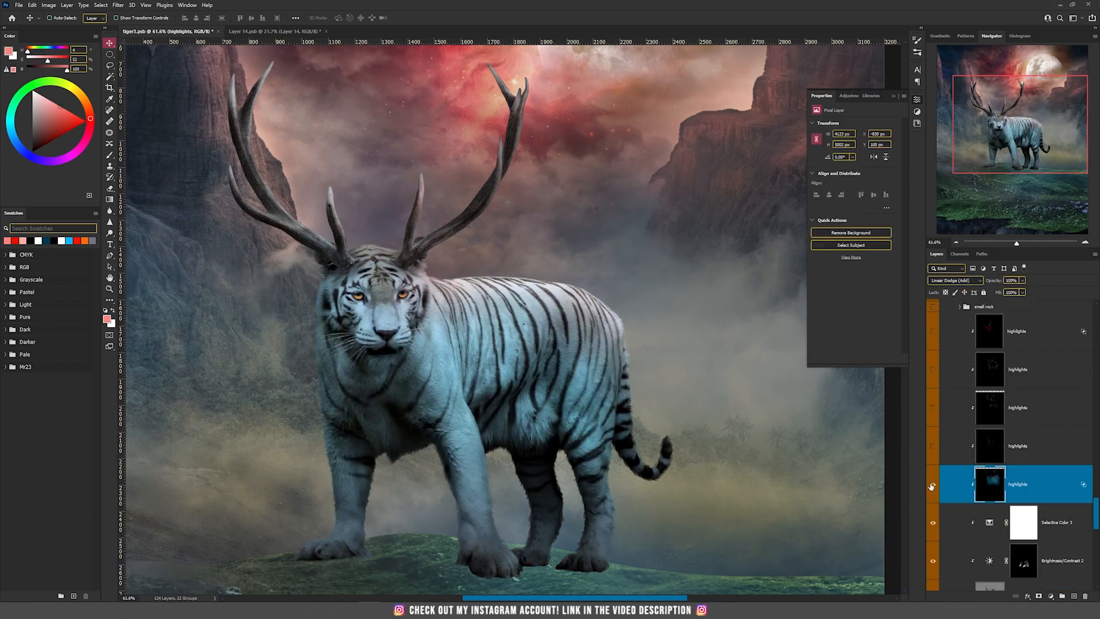
{"action": "scroll", "coordinate": [561, 399], "scroll_direction": "down", "scroll_amount": 3}
{"action": "scroll", "coordinate": [565, 398], "scroll_direction": "up", "scroll_amount": 3}
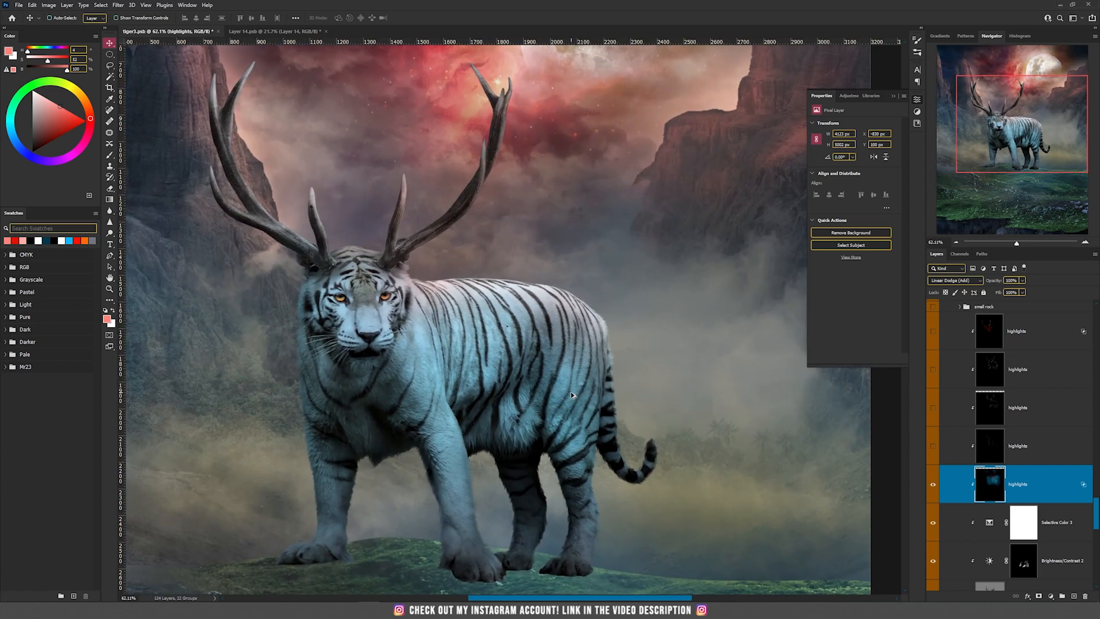
{"action": "scroll", "coordinate": [682, 441], "scroll_direction": "down", "scroll_amount": 3}
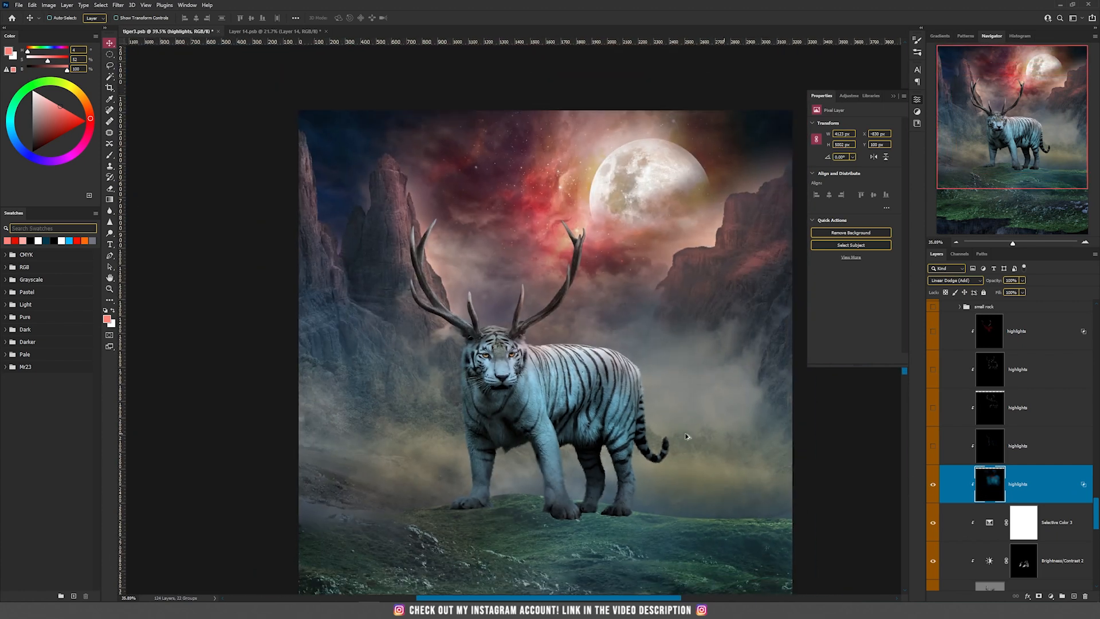
{"action": "scroll", "coordinate": [687, 436], "scroll_direction": "up", "scroll_amount": 3}
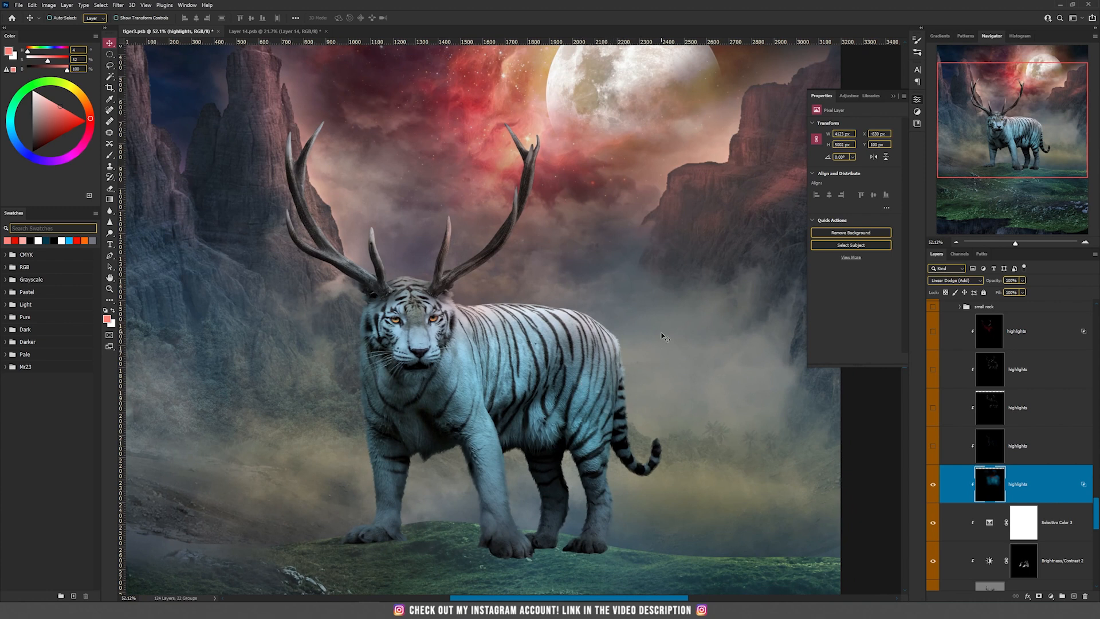
{"action": "left_click", "coordinate": [932, 447]}
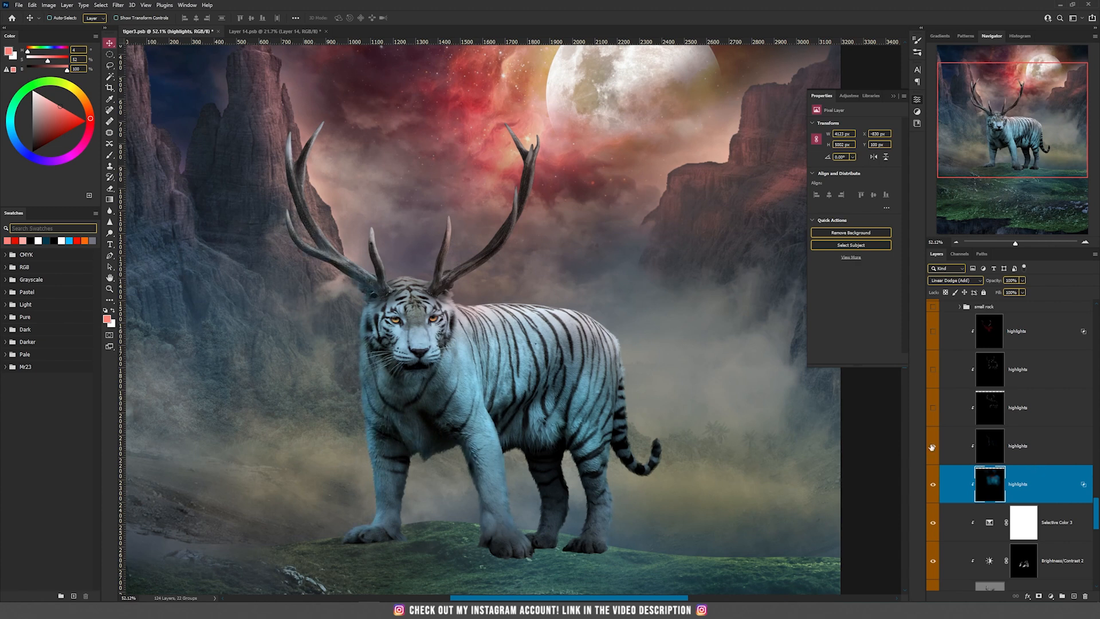
{"action": "left_click", "coordinate": [983, 452]}
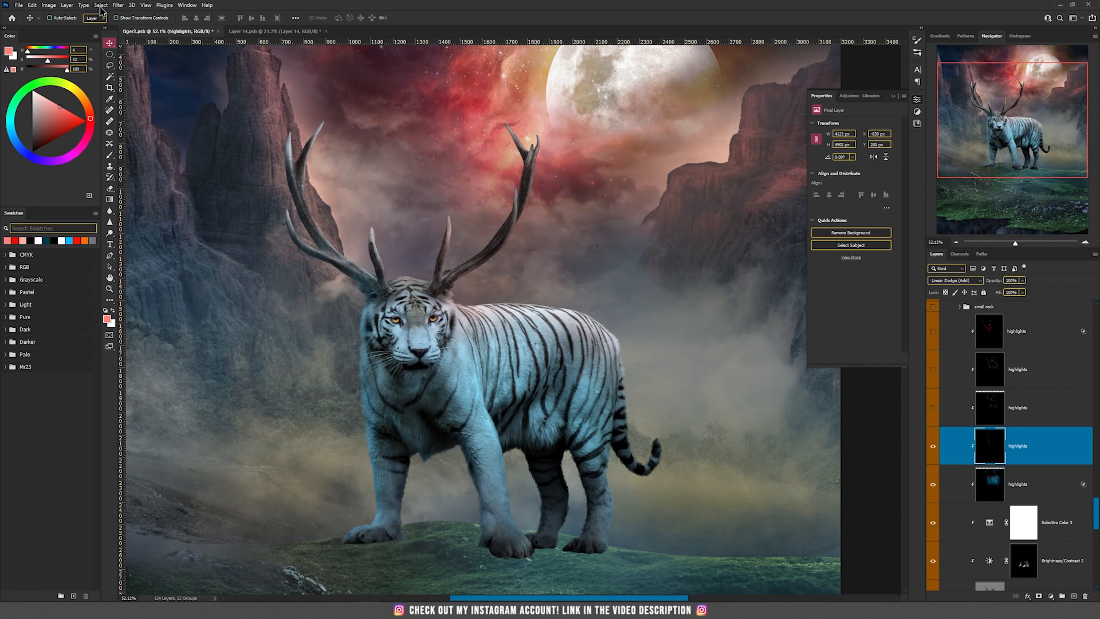
Create a clipped Linear Dodge (Add) layer filled with neutral black above the second highlights layer
{"action": "left_click", "coordinate": [67, 5]}
{"action": "mouse_move", "coordinate": [81, 15]}
{"action": "left_click", "coordinate": [172, 14]}
{"action": "left_click", "coordinate": [512, 219]}
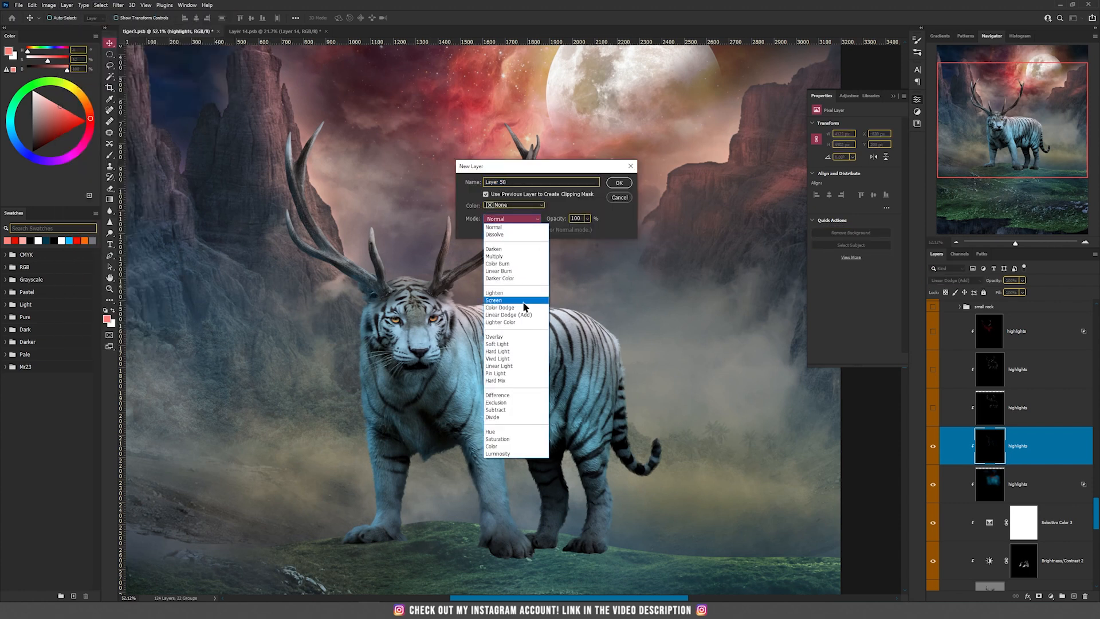
{"action": "left_click", "coordinate": [518, 314]}
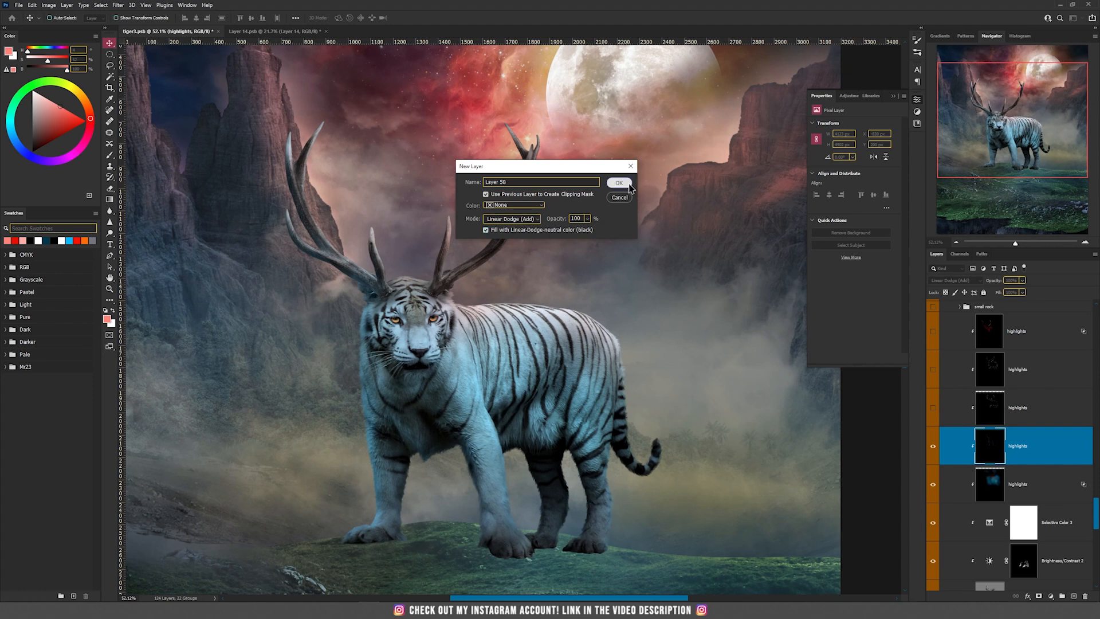
{"action": "left_click", "coordinate": [618, 182]}
Brush dark blue light over the tiger's body at 100% opacity as a demonstration, and delete the demo layer
{"action": "key", "text": "b"}
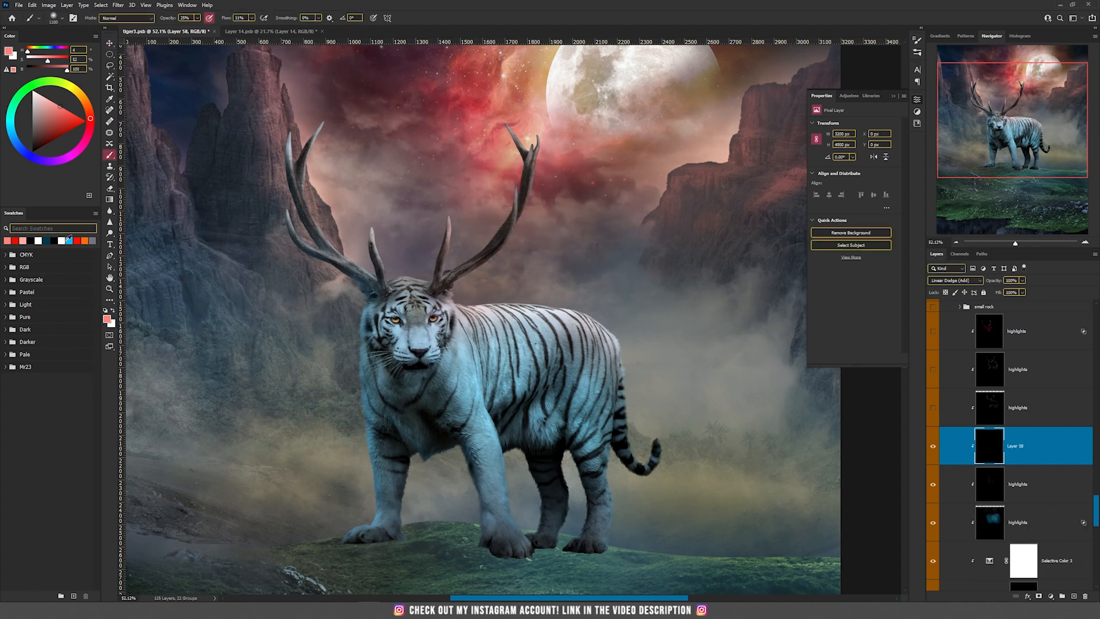
{"action": "left_click", "coordinate": [68, 240]}
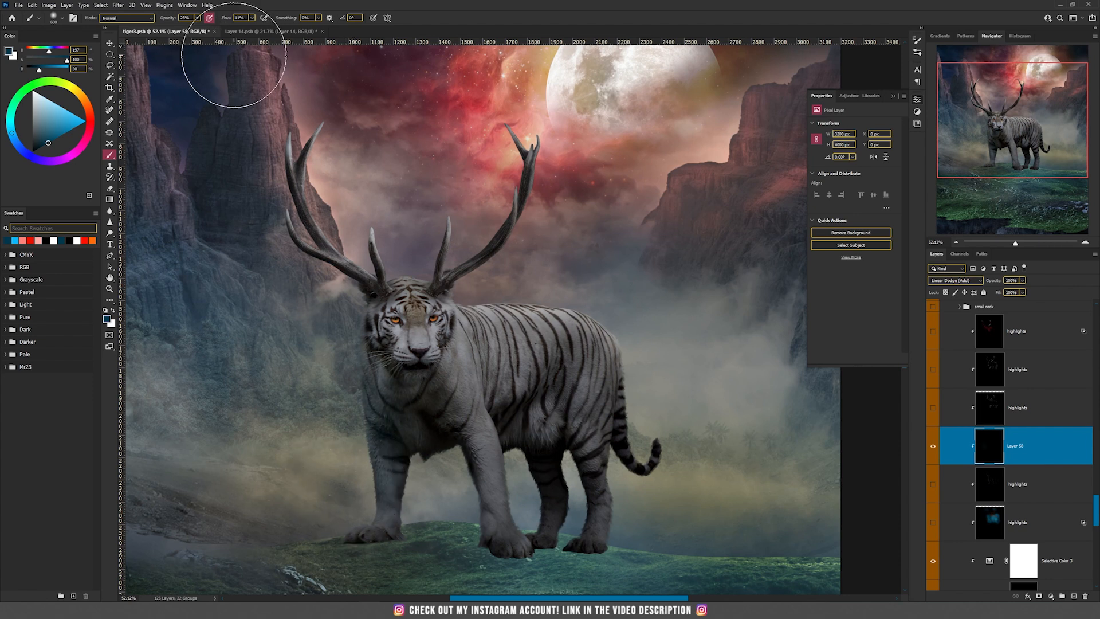
{"action": "key", "text": "0"}
{"action": "mouse_move", "coordinate": [348, 350]}
{"action": "left_mouse_down"}
{"action": "mouse_move", "coordinate": [357, 433]}
{"action": "mouse_move", "coordinate": [338, 510]}
{"action": "mouse_move", "coordinate": [522, 391]}
{"action": "mouse_move", "coordinate": [490, 418]}
{"action": "mouse_move", "coordinate": [497, 372]}
{"action": "mouse_move", "coordinate": [549, 344]}
{"action": "mouse_move", "coordinate": [576, 361]}
{"action": "mouse_move", "coordinate": [559, 442]}
{"action": "left_mouse_up"}
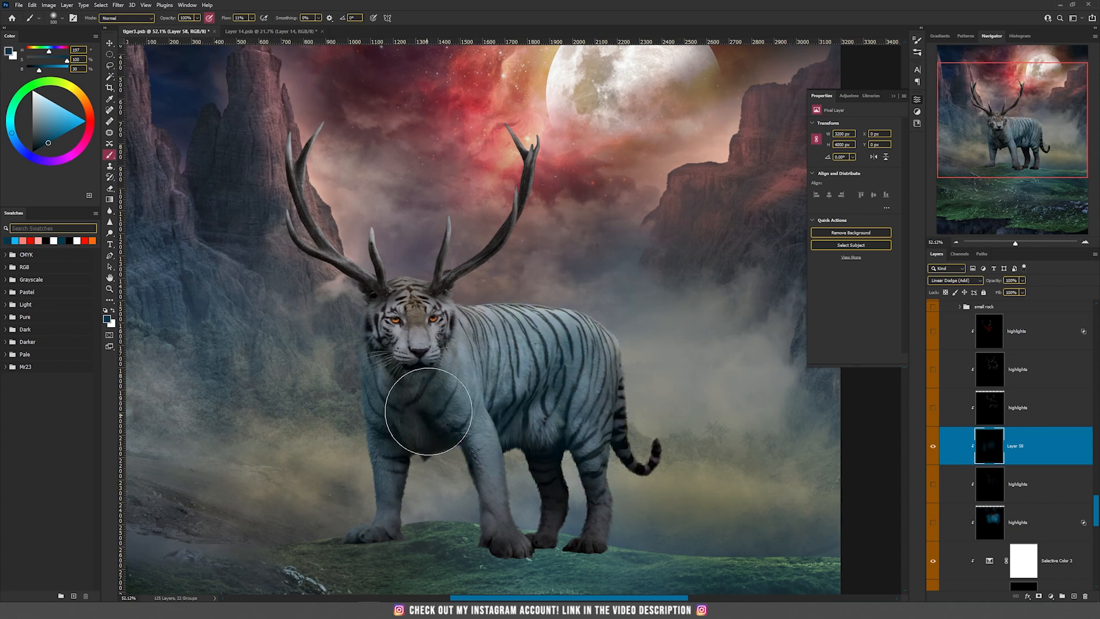
{"action": "key", "text": "v"}
{"action": "key", "text": "Delete"}
Show the lower highlights layers again and compare the antlers with the third highlights layer on and off
{"action": "left_click_drag", "start_coordinate": [934, 485], "coordinate": [934, 408]}
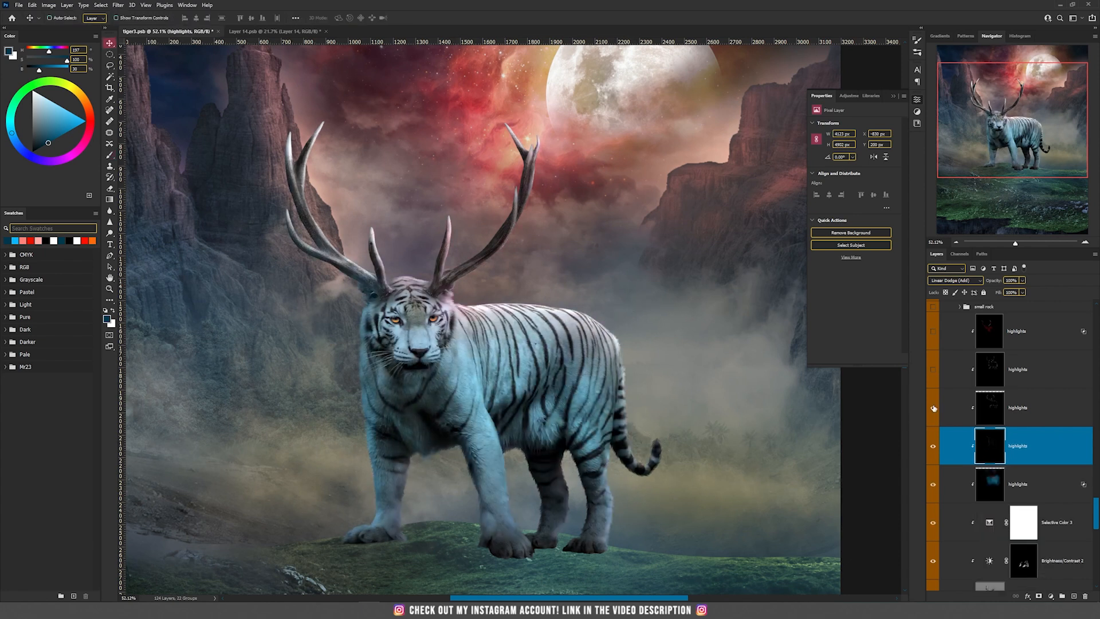
{"action": "left_click", "coordinate": [1002, 407]}
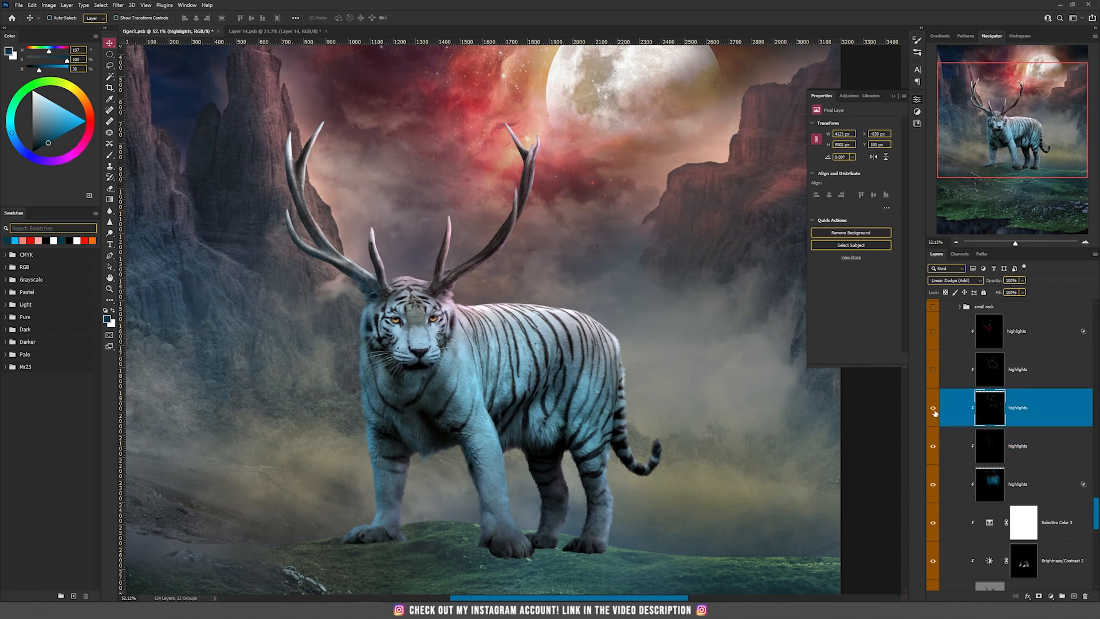
{"action": "left_click", "coordinate": [933, 408]}
{"action": "left_click", "coordinate": [933, 408]}
{"action": "left_click", "coordinate": [932, 409]}
{"action": "left_click", "coordinate": [932, 410]}
{"action": "left_click", "coordinate": [932, 409]}
{"action": "left_click", "coordinate": [932, 409]}
{"action": "left_click", "coordinate": [932, 409]}
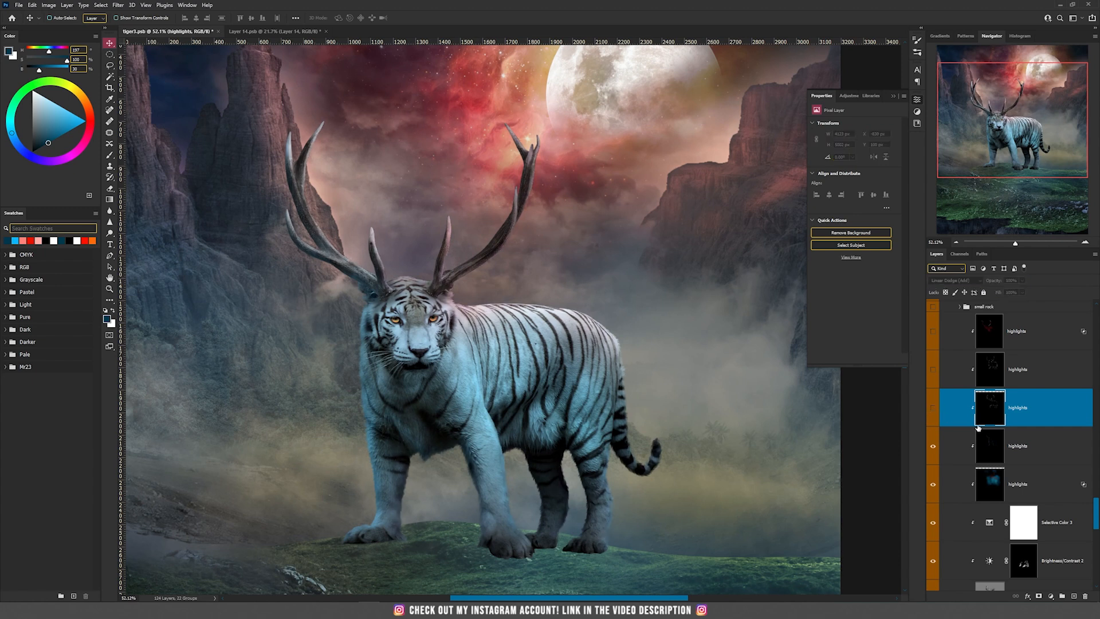
Add a clipped layer above the third highlights layer in Linear Dodge (Add) mode, filled with neutral black
{"action": "left_click", "coordinate": [68, 11]}
{"action": "mouse_move", "coordinate": [72, 21]}
{"action": "left_click", "coordinate": [172, 14]}
{"action": "left_click", "coordinate": [512, 218]}
{"action": "left_click", "coordinate": [526, 319]}
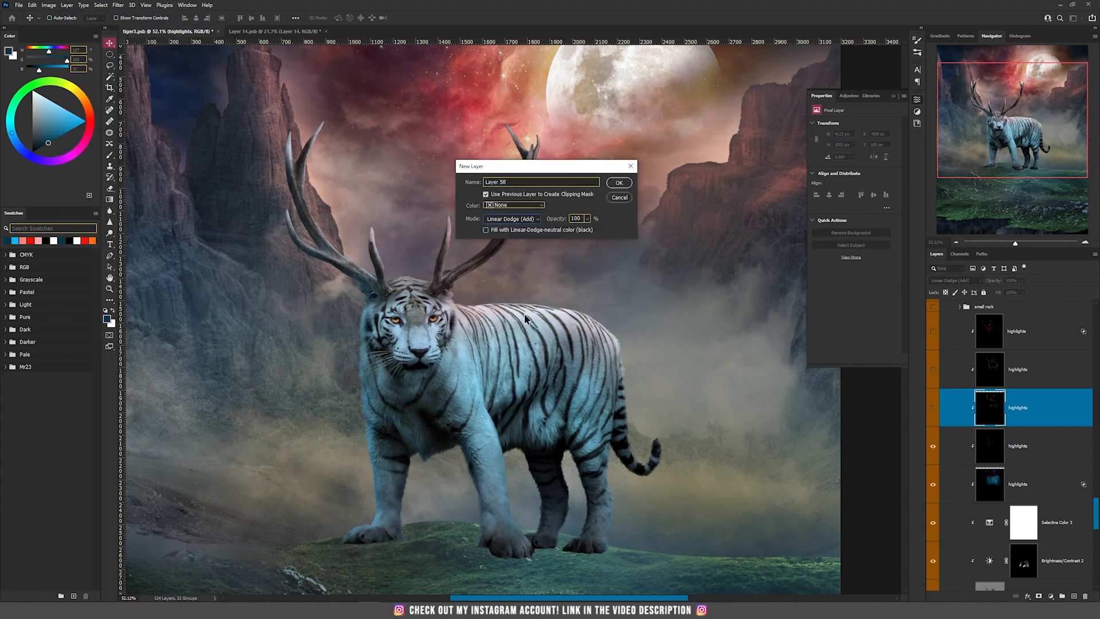
{"action": "left_click", "coordinate": [533, 230]}
{"action": "left_click", "coordinate": [619, 182]}
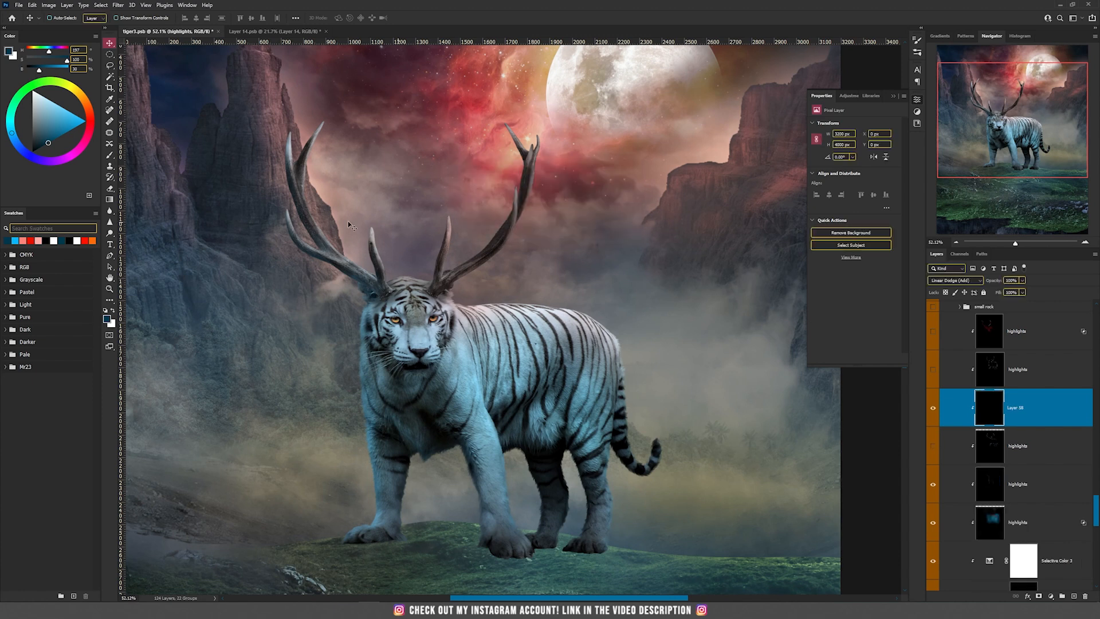
Paint salmon-pink rim light along the right edge of the left antler's upper inner tine with a small brush
{"action": "scroll", "coordinate": [335, 141], "scroll_direction": "up", "scroll_amount": 5}
{"action": "key", "text": "b"}
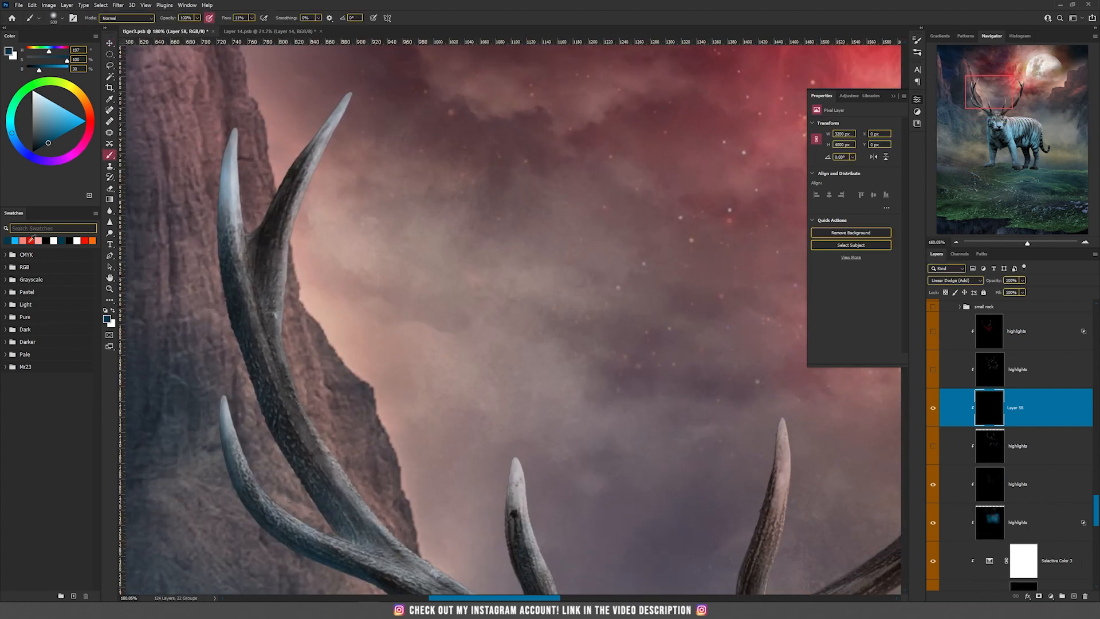
{"action": "left_click", "coordinate": [31, 239]}
{"action": "key", "text": "bracketleft"}
{"action": "key", "text": "bracketleft"}
{"action": "key", "text": "bracketleft"}
{"action": "key", "text": "bracketleft"}
{"action": "key", "text": "bracketleft"}
{"action": "key", "text": "bracketleft"}
{"action": "key", "text": "bracketleft"}
{"action": "key", "text": "bracketleft"}
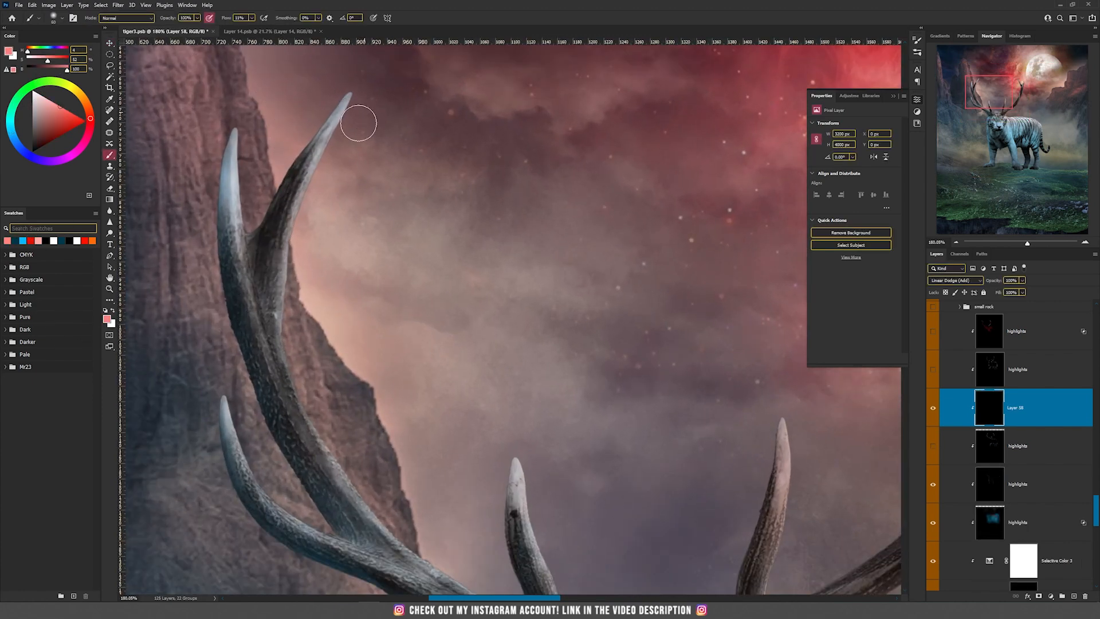
{"action": "mouse_move", "coordinate": [359, 108]}
{"action": "left_mouse_down"}
{"action": "mouse_move", "coordinate": [305, 241]}
{"action": "mouse_move", "coordinate": [322, 171]}
{"action": "mouse_move", "coordinate": [303, 281]}
{"action": "mouse_move", "coordinate": [293, 267]}
{"action": "mouse_move", "coordinate": [286, 298]}
{"action": "left_mouse_up"}
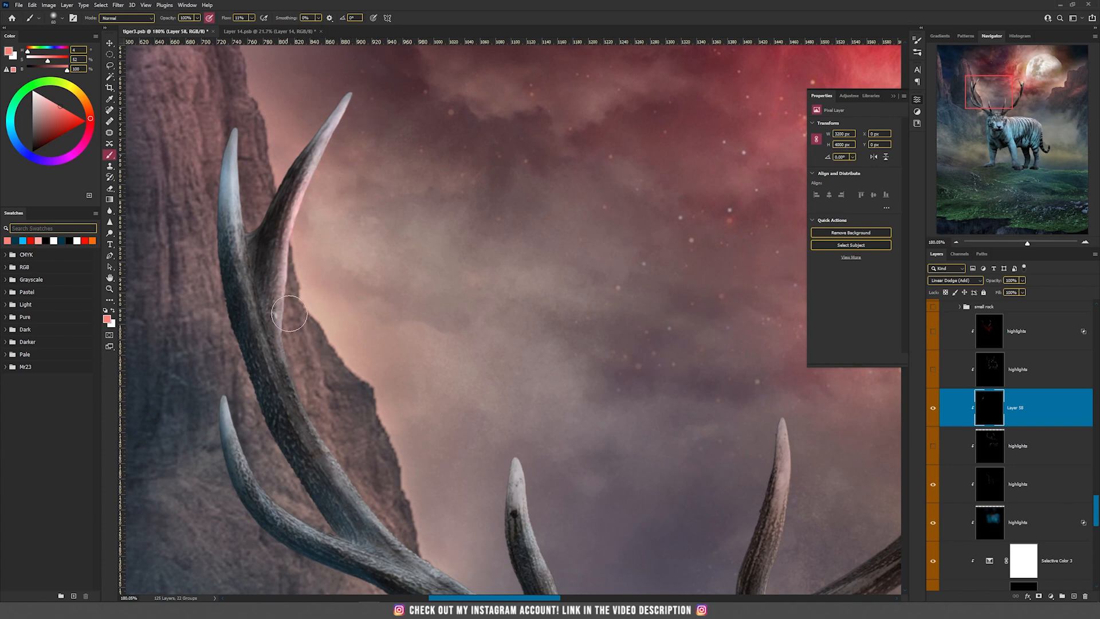
Paint pink highlights down the left antler's outer tip and main beam with a smaller brush, redoing one stroke
{"action": "key", "text": "bracketleft"}
{"action": "key", "text": "bracketleft"}
{"action": "key", "text": "bracketleft"}
{"action": "key", "text": "bracketleft"}
{"action": "left_click_drag", "start_coordinate": [236, 133], "coordinate": [237, 241]}
{"action": "key", "text": "bracketleft"}
{"action": "key", "text": "bracketleft"}
{"action": "key", "text": "bracketleft"}
{"action": "left_click_drag", "start_coordinate": [233, 150], "coordinate": [275, 361]}
{"action": "left_click_drag", "start_coordinate": [266, 330], "coordinate": [310, 436]}
{"action": "key", "text": "ctrl+z"}
{"action": "mouse_move", "coordinate": [259, 344]}
{"action": "left_mouse_down"}
{"action": "mouse_move", "coordinate": [330, 476]}
{"action": "mouse_move", "coordinate": [320, 470]}
{"action": "mouse_move", "coordinate": [385, 559]}
{"action": "left_mouse_up"}
Paint a pink highlight along the left antler's lower outer tine, undoing and redoing the stroke
{"action": "scroll", "coordinate": [372, 463], "scroll_direction": "down", "scroll_amount": 4}
{"action": "left_click_drag", "start_coordinate": [416, 310], "coordinate": [326, 118]}
{"action": "left_click_drag", "start_coordinate": [184, 237], "coordinate": [209, 310]}
{"action": "key", "text": "ctrl+z"}
{"action": "mouse_move", "coordinate": [181, 226]}
{"action": "left_mouse_down"}
{"action": "mouse_move", "coordinate": [210, 299]}
{"action": "mouse_move", "coordinate": [229, 311]}
{"action": "left_mouse_up"}
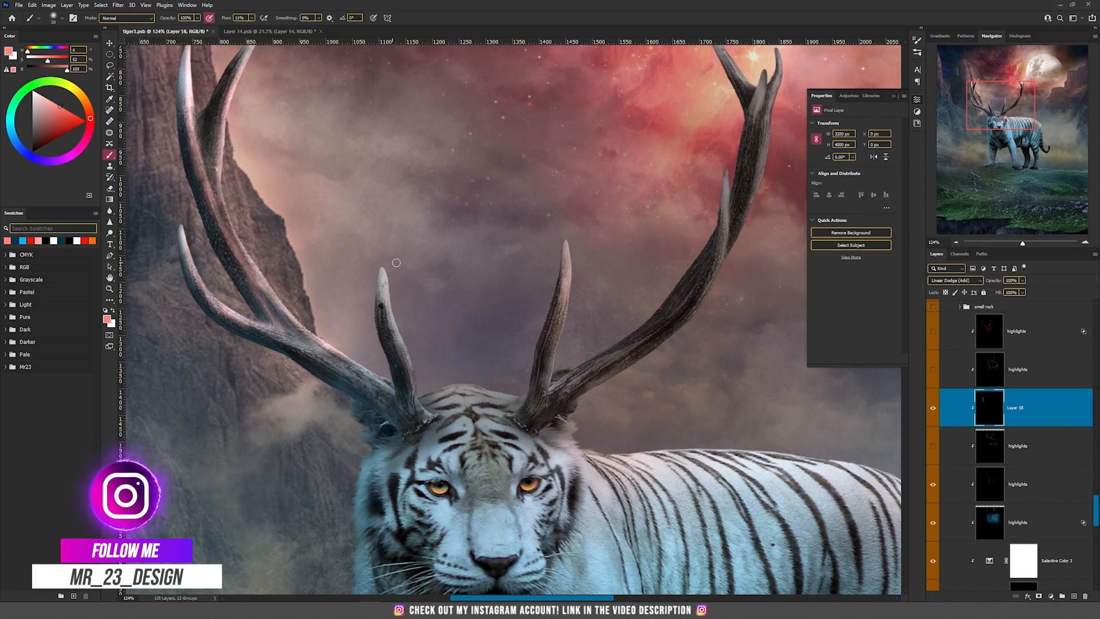
Paint pink highlights on the two short inner tines, then up the right antler's forked tips and main beam
{"action": "mouse_move", "coordinate": [392, 298]}
{"action": "left_mouse_down"}
{"action": "mouse_move", "coordinate": [424, 396]}
{"action": "mouse_move", "coordinate": [497, 396]}
{"action": "left_mouse_up"}
{"action": "mouse_move", "coordinate": [565, 243]}
{"action": "left_mouse_down"}
{"action": "mouse_move", "coordinate": [410, 260]}
{"action": "mouse_move", "coordinate": [398, 393]}
{"action": "left_mouse_up"}
{"action": "left_click_drag", "start_coordinate": [562, 226], "coordinate": [465, 431]}
{"action": "left_click_drag", "start_coordinate": [451, 246], "coordinate": [490, 297]}
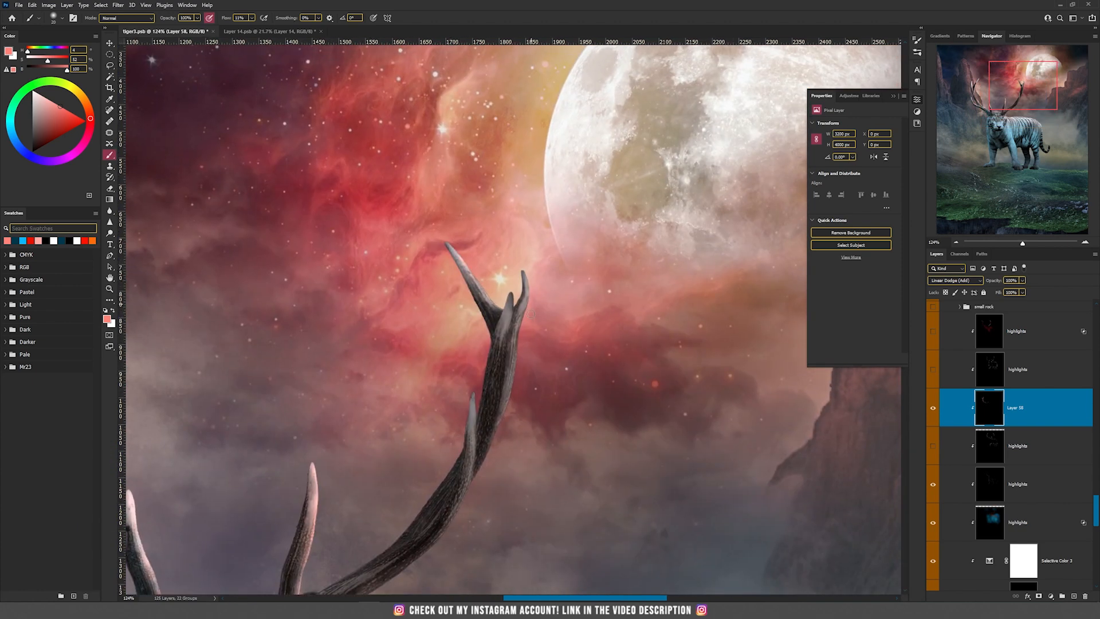
{"action": "left_click_drag", "start_coordinate": [513, 405], "coordinate": [526, 280]}
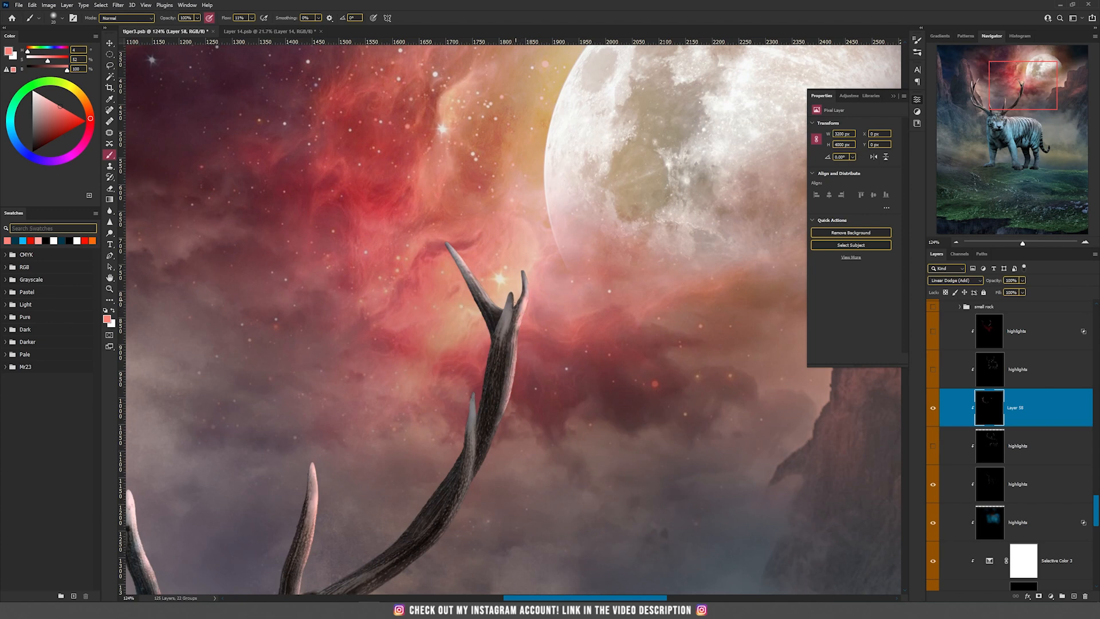
{"action": "left_click_drag", "start_coordinate": [470, 396], "coordinate": [463, 518]}
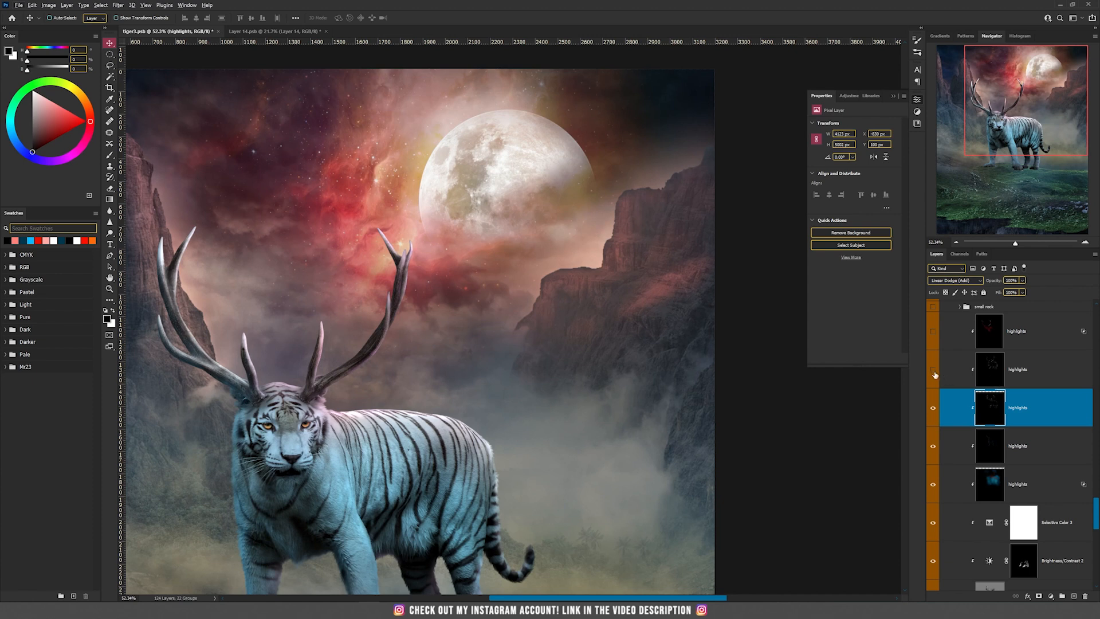
Show and select the highlights layer below the red one, toggling it off and on to compare the antler lighting
{"action": "left_click", "coordinate": [934, 371]}
{"action": "left_click_drag", "start_coordinate": [349, 408], "coordinate": [398, 298]}
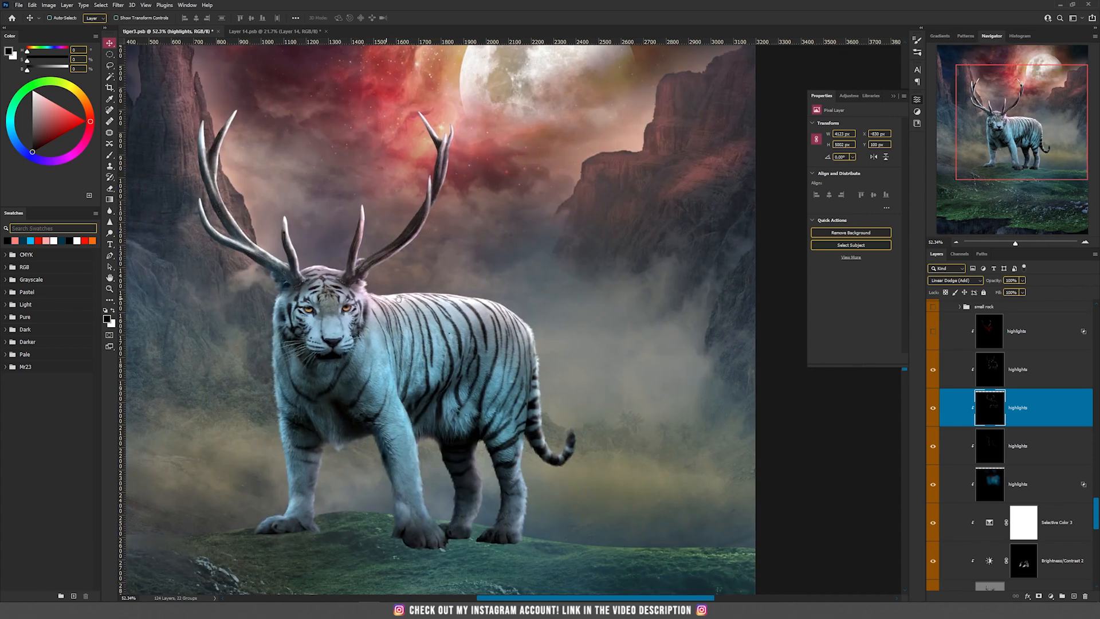
{"action": "left_click", "coordinate": [989, 365]}
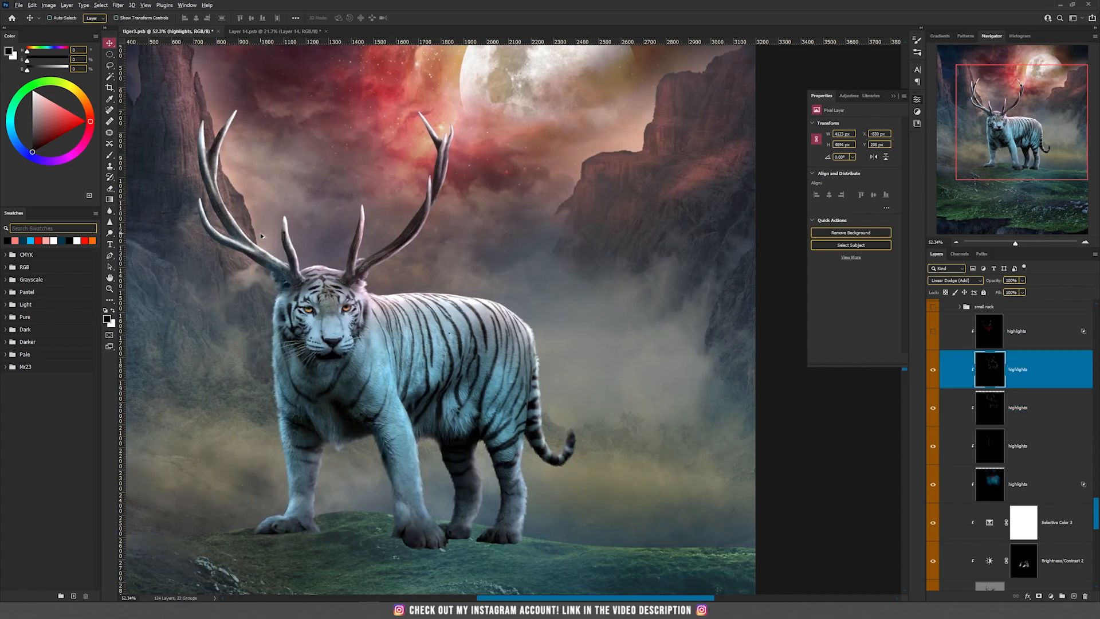
{"action": "scroll", "coordinate": [262, 225], "scroll_direction": "up", "scroll_amount": 5}
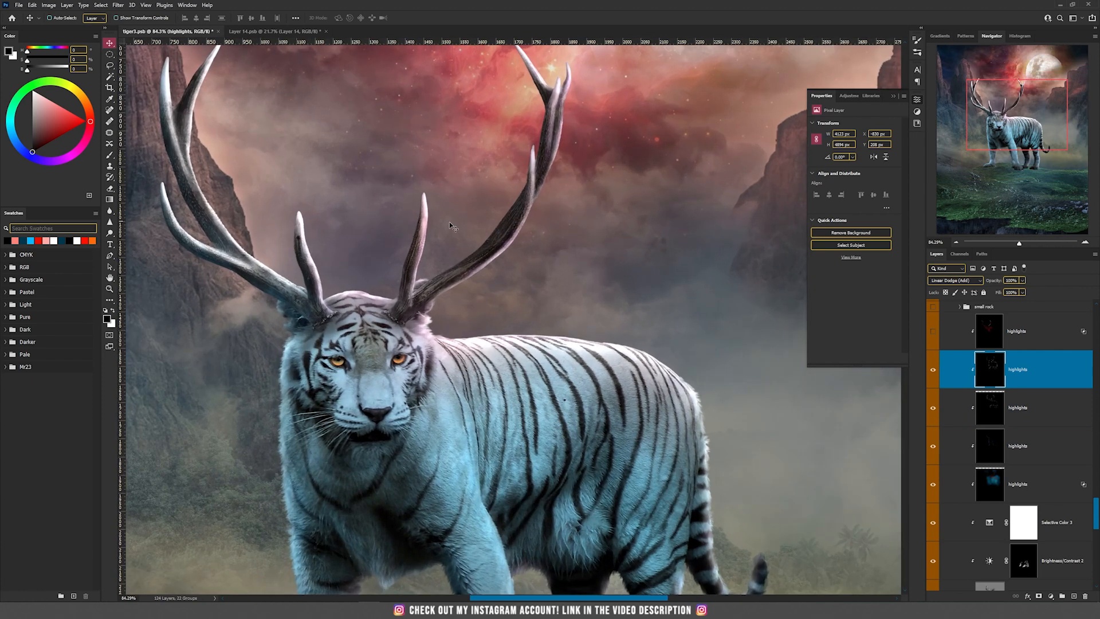
{"action": "left_click_drag", "start_coordinate": [394, 193], "coordinate": [396, 358]}
{"action": "scroll", "coordinate": [237, 241], "scroll_direction": "up", "scroll_amount": 5}
{"action": "scroll", "coordinate": [236, 241], "scroll_direction": "down", "scroll_amount": 5}
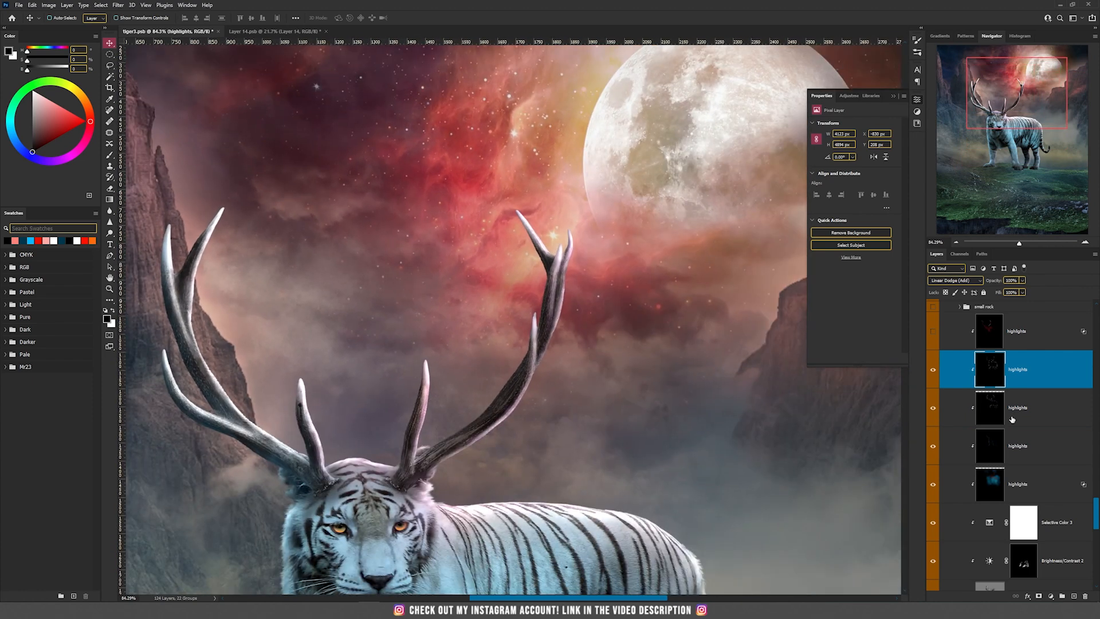
{"action": "left_click", "coordinate": [932, 371]}
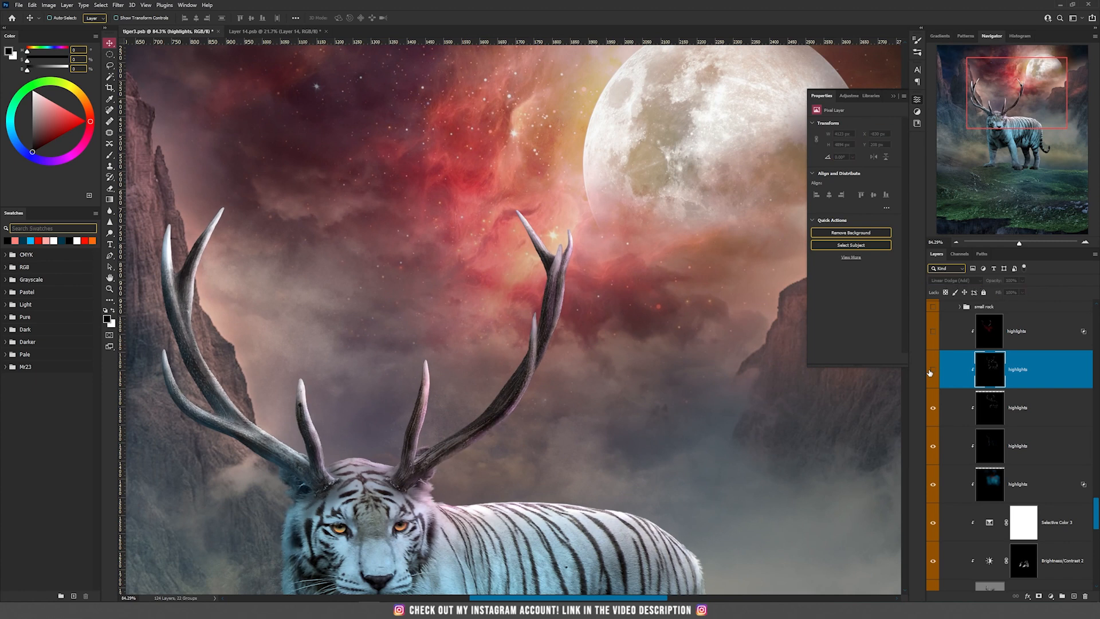
{"action": "left_click", "coordinate": [932, 371]}
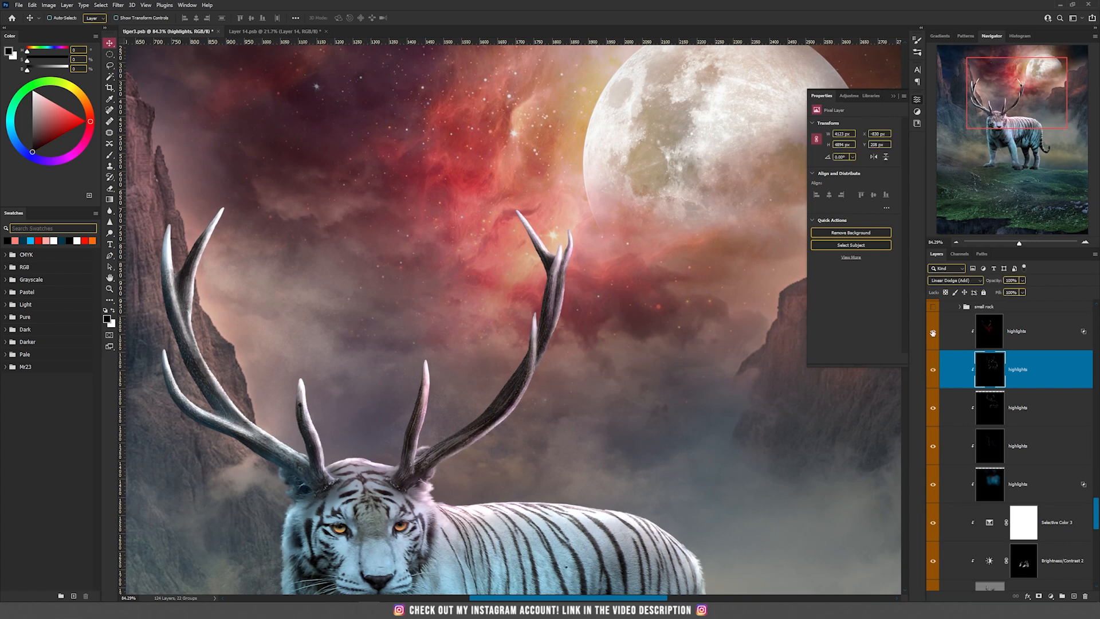
Show and select the topmost red highlights layer, toggling its visibility to compare the tiger's warm rim light
{"action": "scroll", "coordinate": [624, 356], "scroll_direction": "down", "scroll_amount": 4}
{"action": "left_click", "coordinate": [1029, 334]}
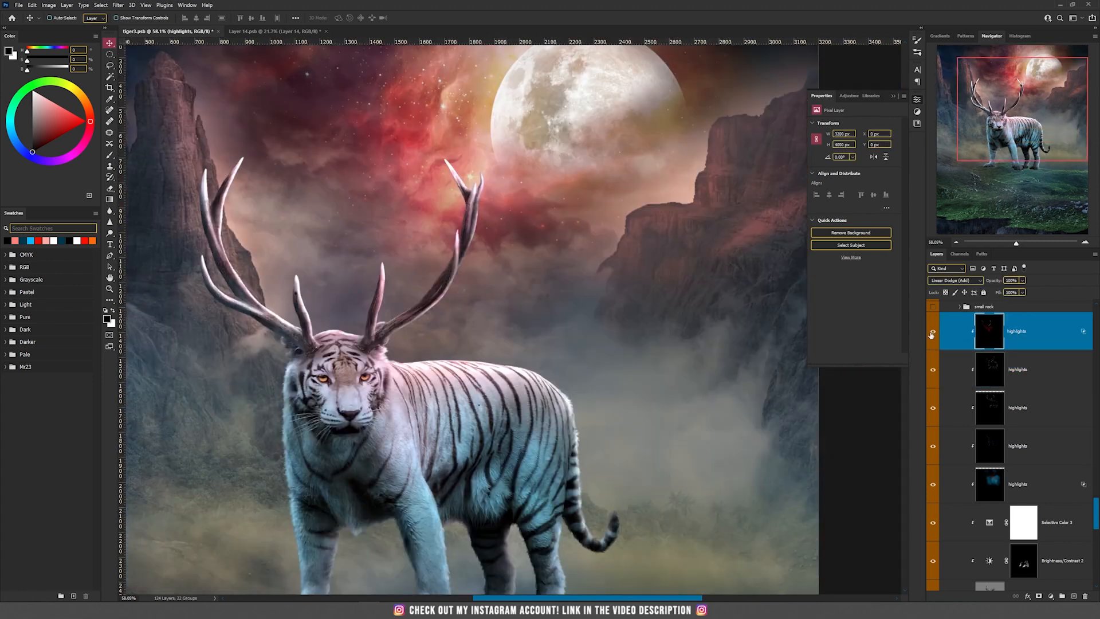
{"action": "left_click", "coordinate": [932, 335]}
{"action": "left_click", "coordinate": [932, 335]}
{"action": "left_click", "coordinate": [932, 337]}
{"action": "left_click", "coordinate": [932, 337]}
Show the plants smart object in the small rock group and enable its layer mask, undoing a trial move
{"action": "scroll", "coordinate": [533, 318], "scroll_direction": "down", "scroll_amount": 2}
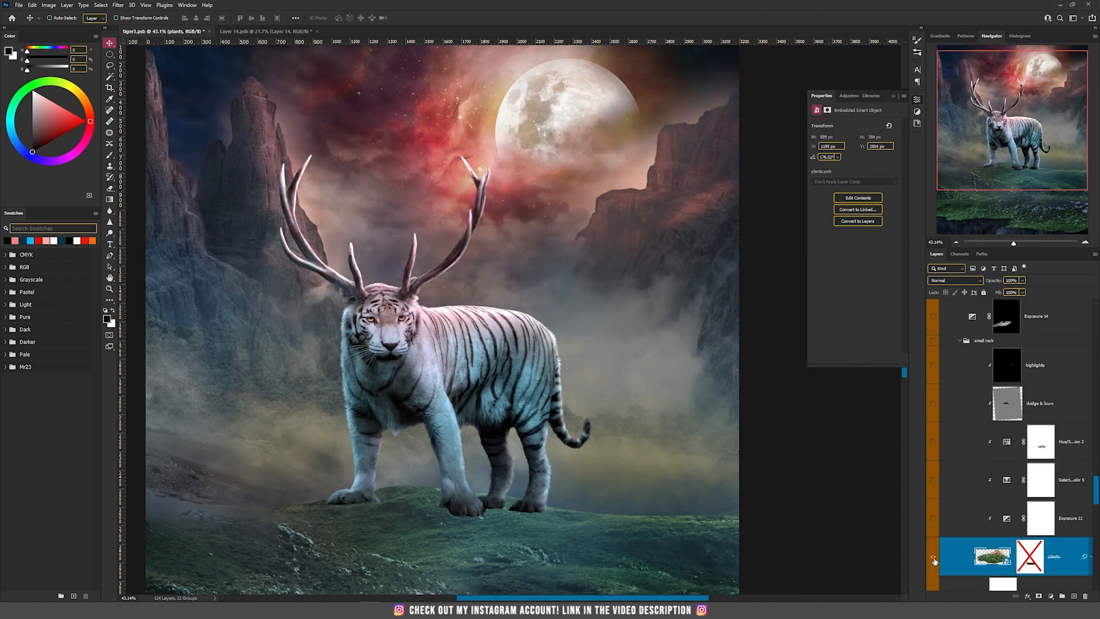
{"action": "left_click", "coordinate": [933, 557]}
{"action": "left_click_drag", "start_coordinate": [492, 504], "coordinate": [550, 476]}
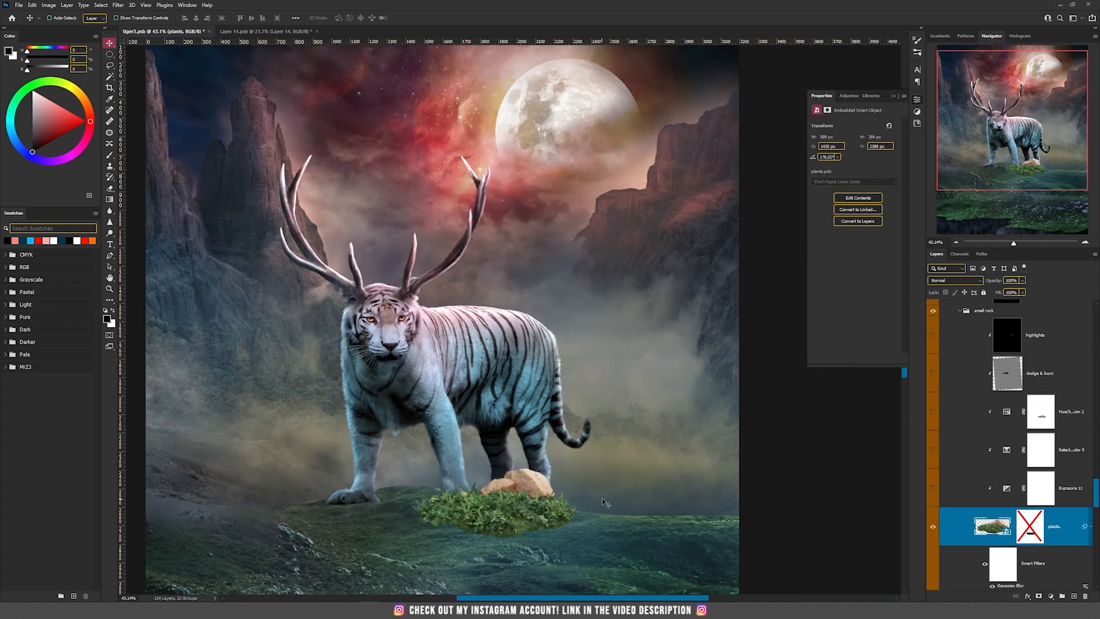
{"action": "key", "text": "ctrl+z"}
{"action": "left_click", "coordinate": [1030, 536], "text": "shift"}
Show the clipped Exposure, Selective Color and Hue/Saturation adjustments above the plants layer and open the color adjustments' settings
{"action": "left_click", "coordinate": [934, 494]}
{"action": "left_click", "coordinate": [933, 453]}
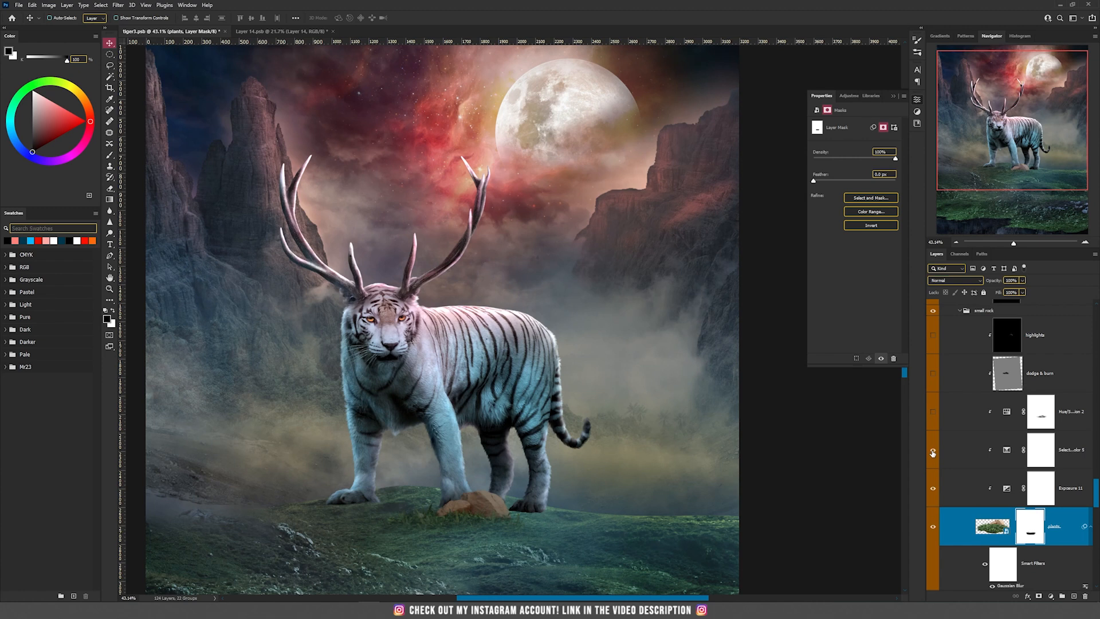
{"action": "left_click", "coordinate": [1006, 453]}
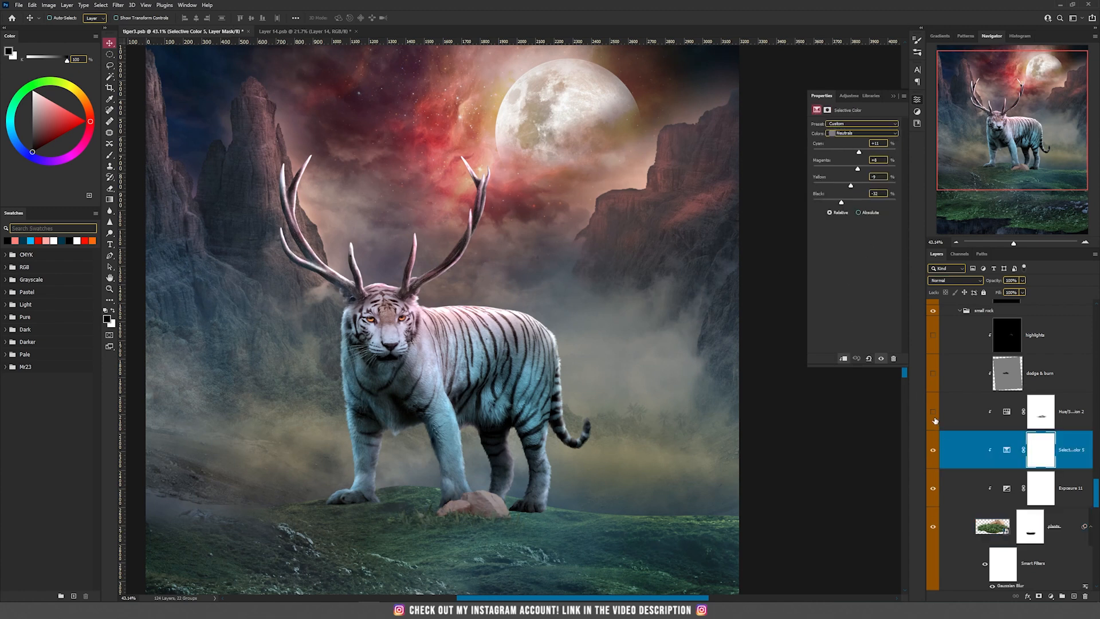
{"action": "left_click", "coordinate": [1008, 412]}
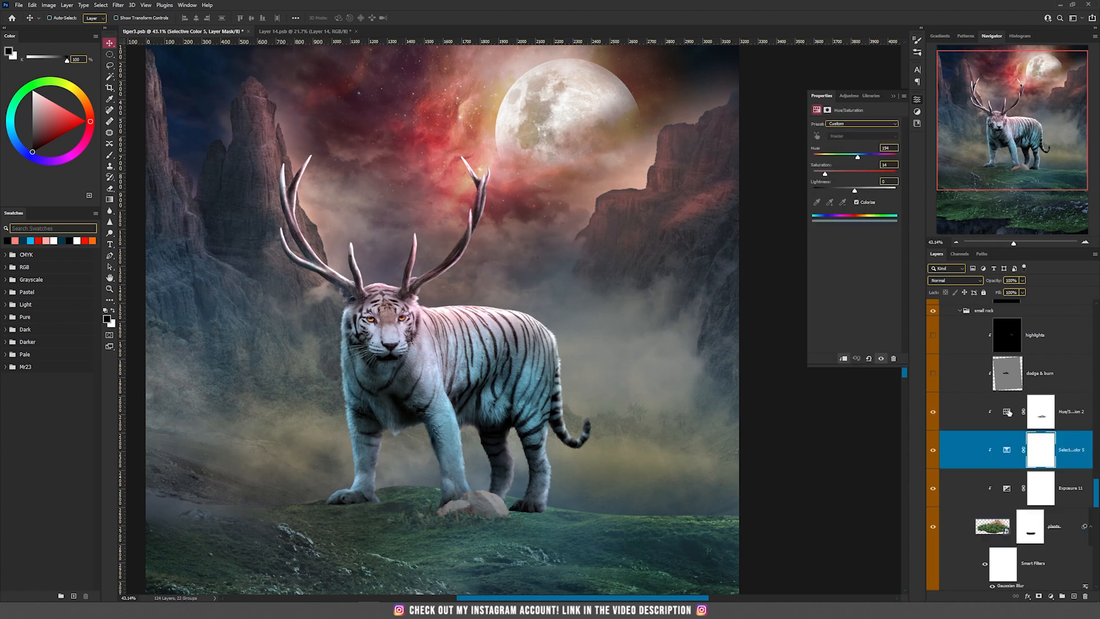
{"action": "scroll", "coordinate": [472, 532], "scroll_direction": "up", "scroll_amount": 5}
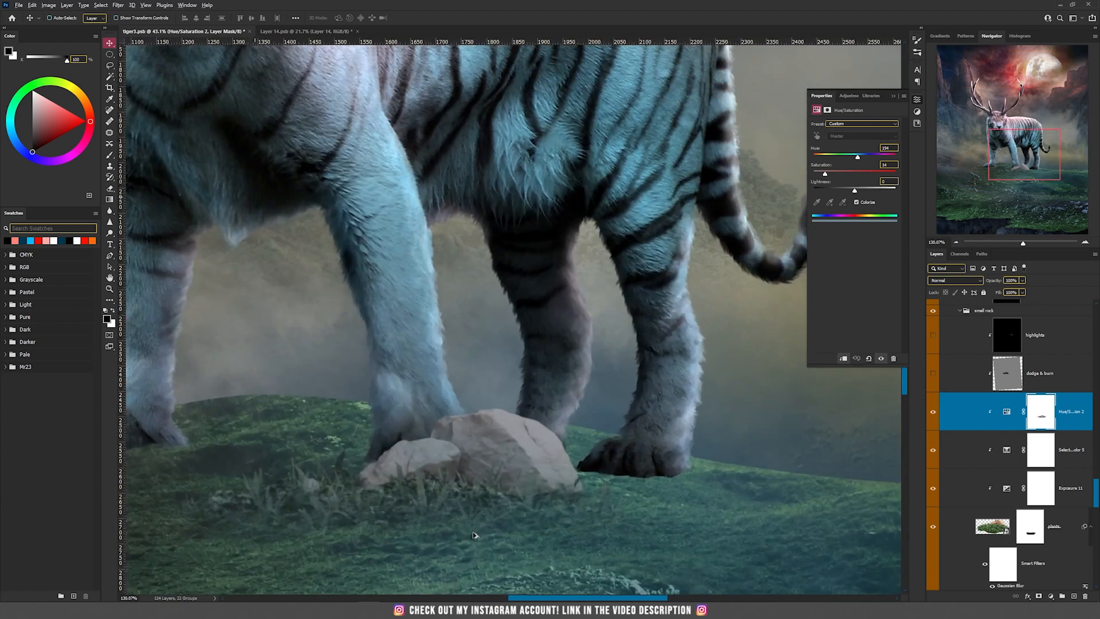
Show the dodge & burn and highlights layers clipped to the small rock, selecting each one
{"action": "scroll", "coordinate": [473, 535], "scroll_direction": "down", "scroll_amount": 5}
{"action": "left_click", "coordinate": [933, 374]}
{"action": "left_click", "coordinate": [1005, 373]}
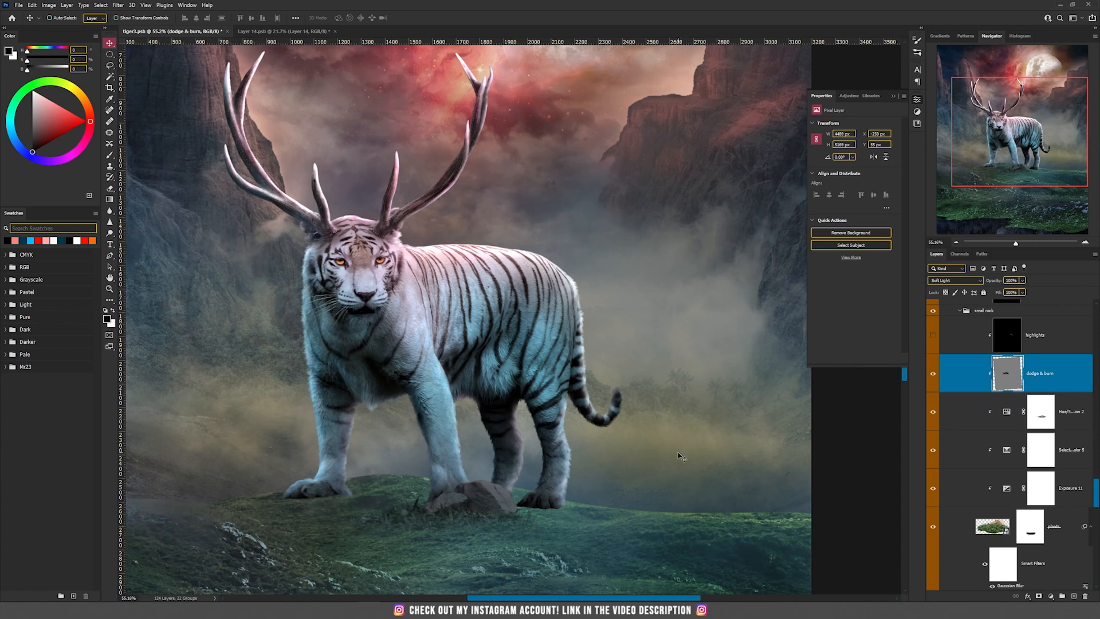
{"action": "left_click", "coordinate": [934, 336]}
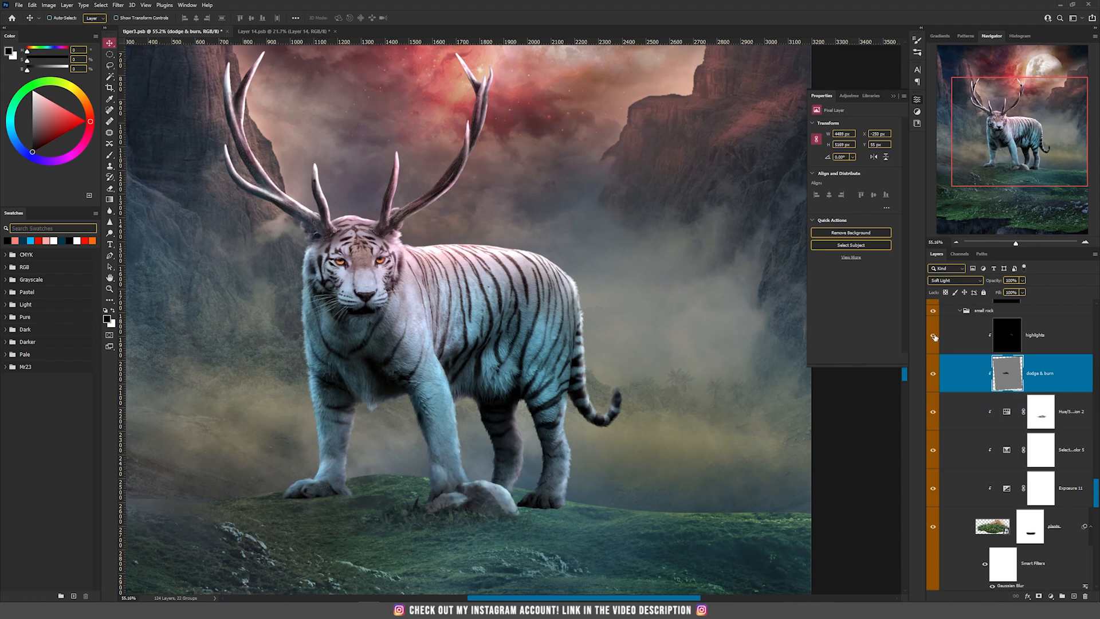
{"action": "left_click", "coordinate": [1016, 344]}
Collapse the small rock group and show the Exposure 14 shadow layer above it, opening its settings
{"action": "scroll", "coordinate": [985, 382], "scroll_direction": "up", "scroll_amount": 2}
{"action": "left_click", "coordinate": [961, 426]}
{"action": "left_click", "coordinate": [961, 426]}
{"action": "left_click", "coordinate": [961, 426]}
{"action": "left_click", "coordinate": [985, 409]}
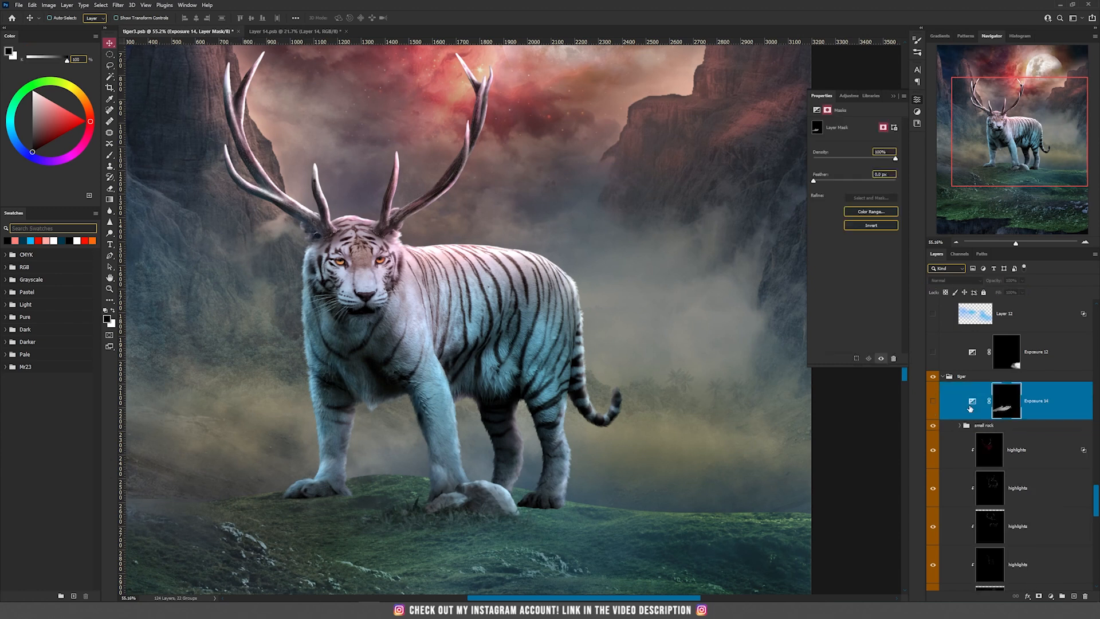
{"action": "left_click", "coordinate": [933, 401]}
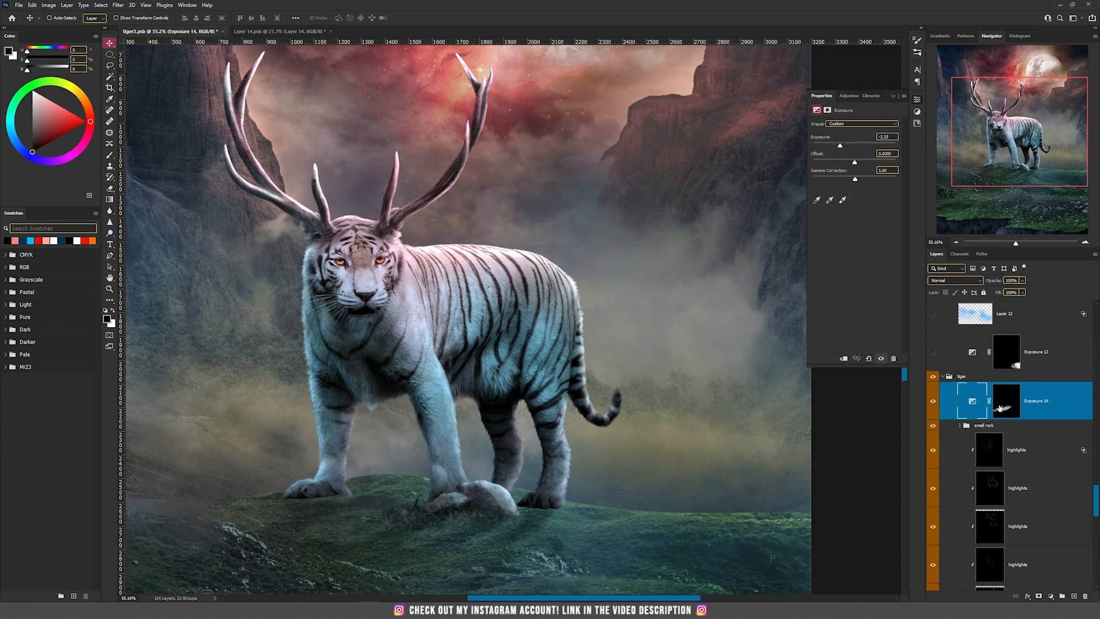
{"action": "scroll", "coordinate": [538, 482], "scroll_direction": "down", "scroll_amount": 3}
{"action": "scroll", "coordinate": [519, 480], "scroll_direction": "up", "scroll_amount": 4}
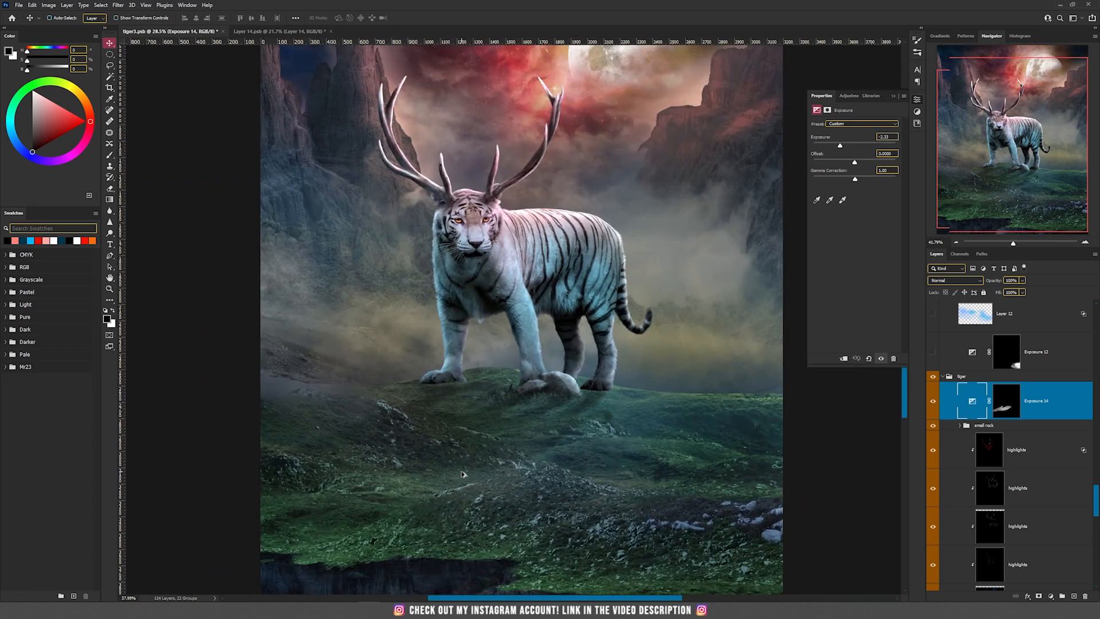
Add an Exposure adjustment layer directly above the small rock group and set its exposure to -3.32
{"action": "key", "text": "ctrl+0"}
{"action": "left_click", "coordinate": [1002, 424]}
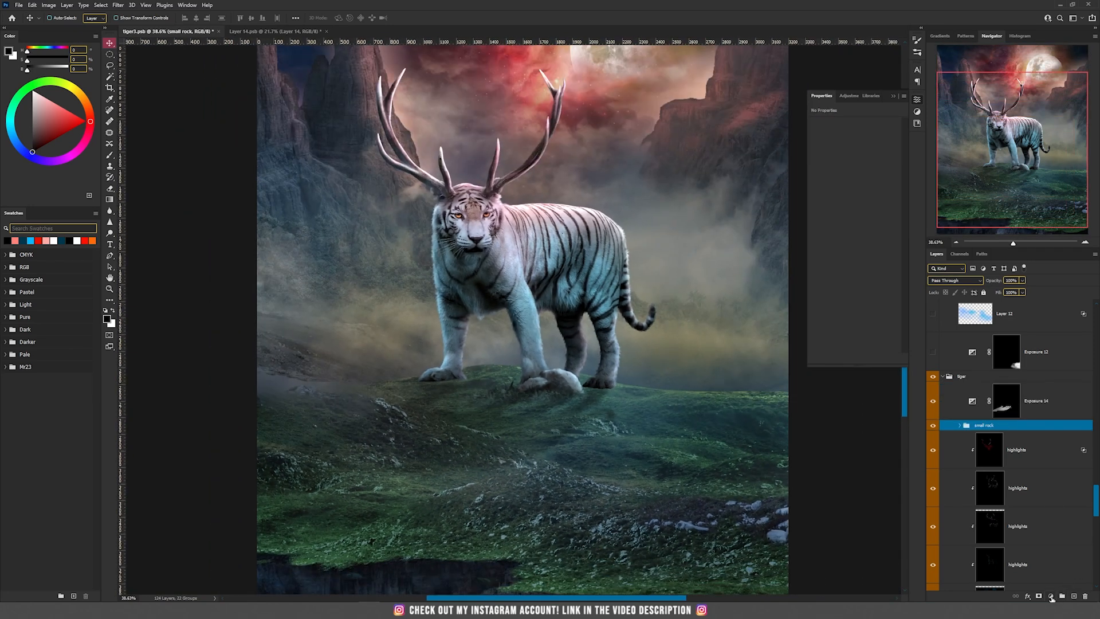
{"action": "left_click", "coordinate": [1051, 597]}
{"action": "left_click", "coordinate": [1058, 496]}
{"action": "left_click", "coordinate": [997, 427]}
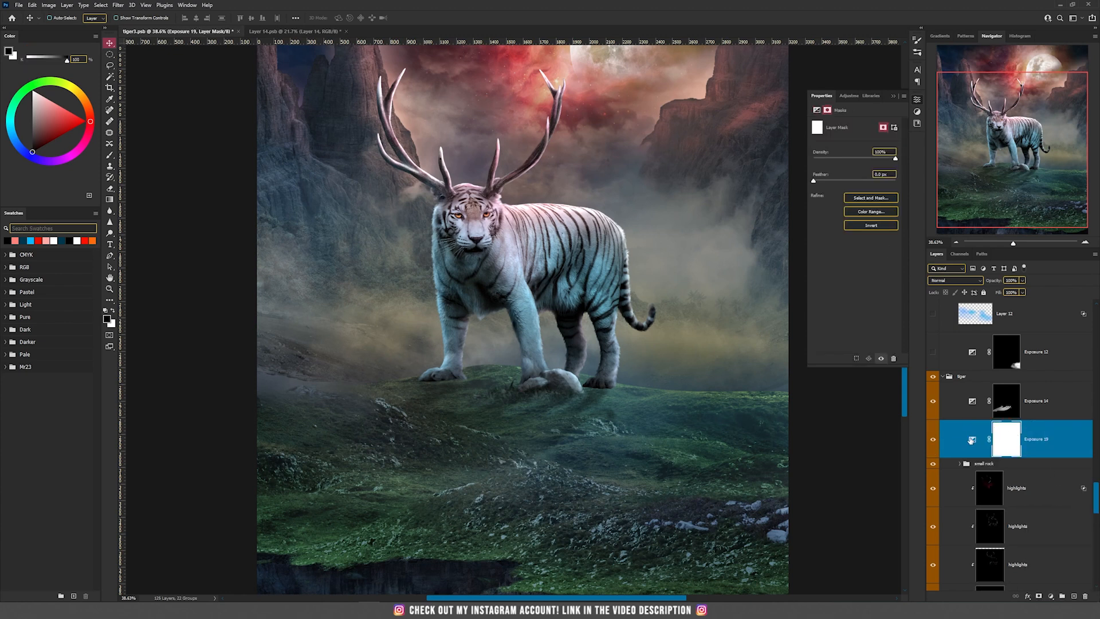
{"action": "left_click", "coordinate": [972, 440]}
{"action": "left_click_drag", "start_coordinate": [855, 146], "coordinate": [834, 149]}
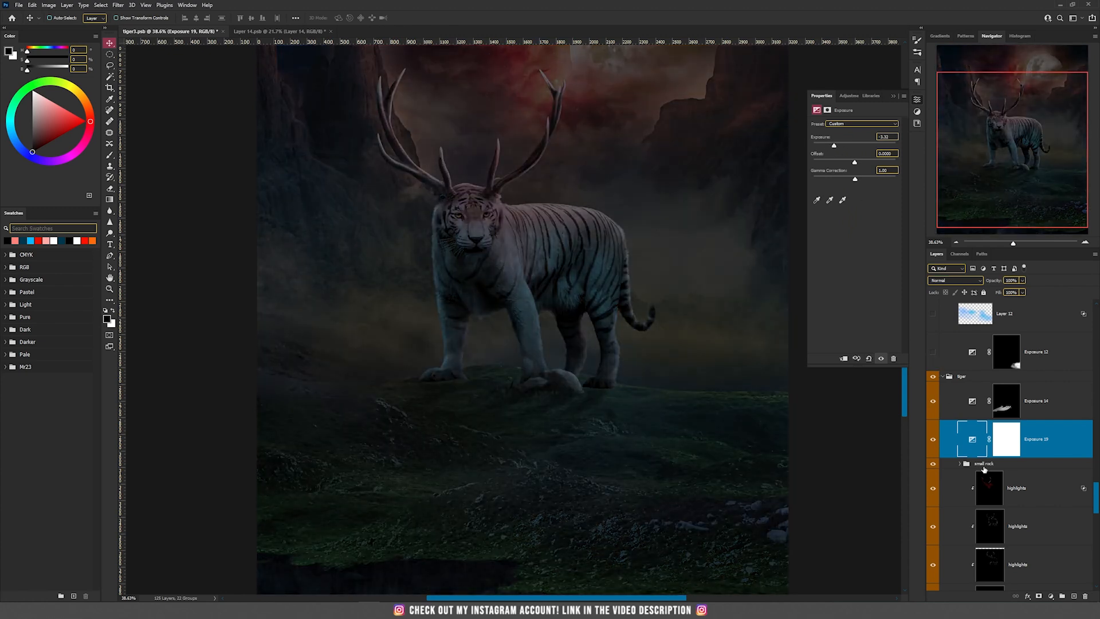
Load the tiger's outline as a selection from the Layer 1 copy smart object inside the tiger group
{"action": "scroll", "coordinate": [977, 460], "scroll_direction": "down", "scroll_amount": 5}
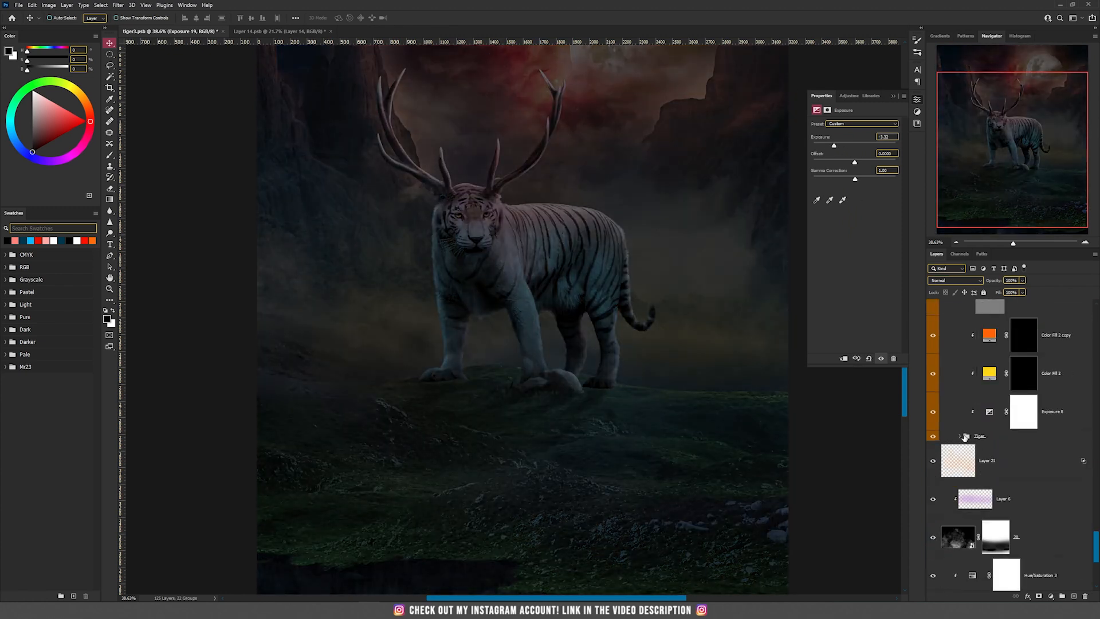
{"action": "left_click", "coordinate": [960, 437]}
{"action": "scroll", "coordinate": [1002, 536], "scroll_direction": "down", "scroll_amount": 4}
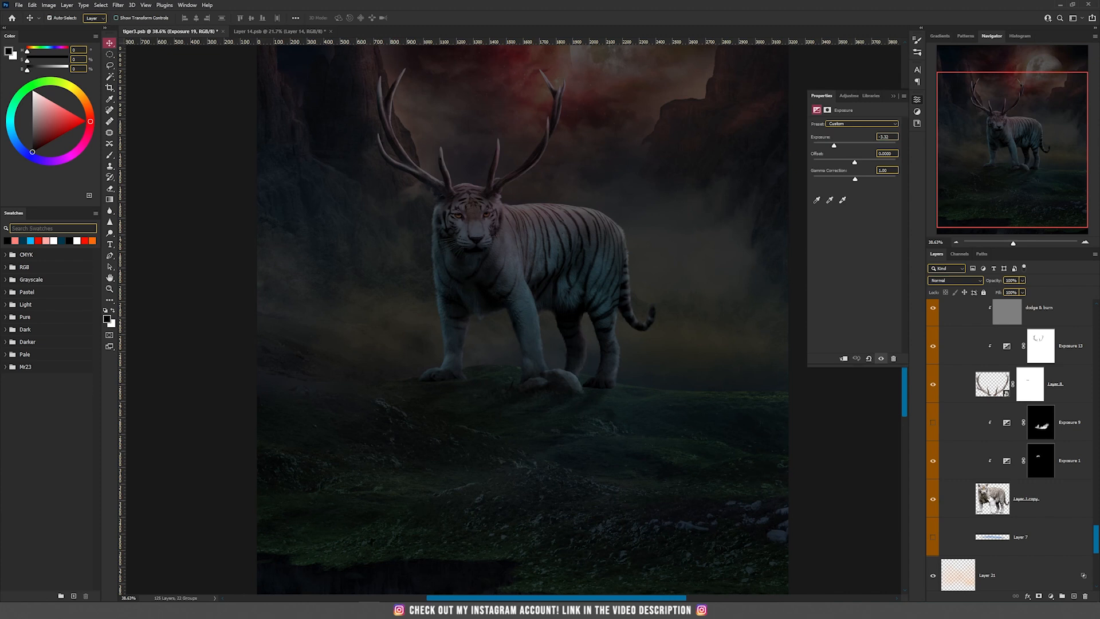
{"action": "left_click", "coordinate": [992, 498], "text": "ctrl"}
{"action": "left_click_drag", "start_coordinate": [1097, 544], "coordinate": [1098, 490]}
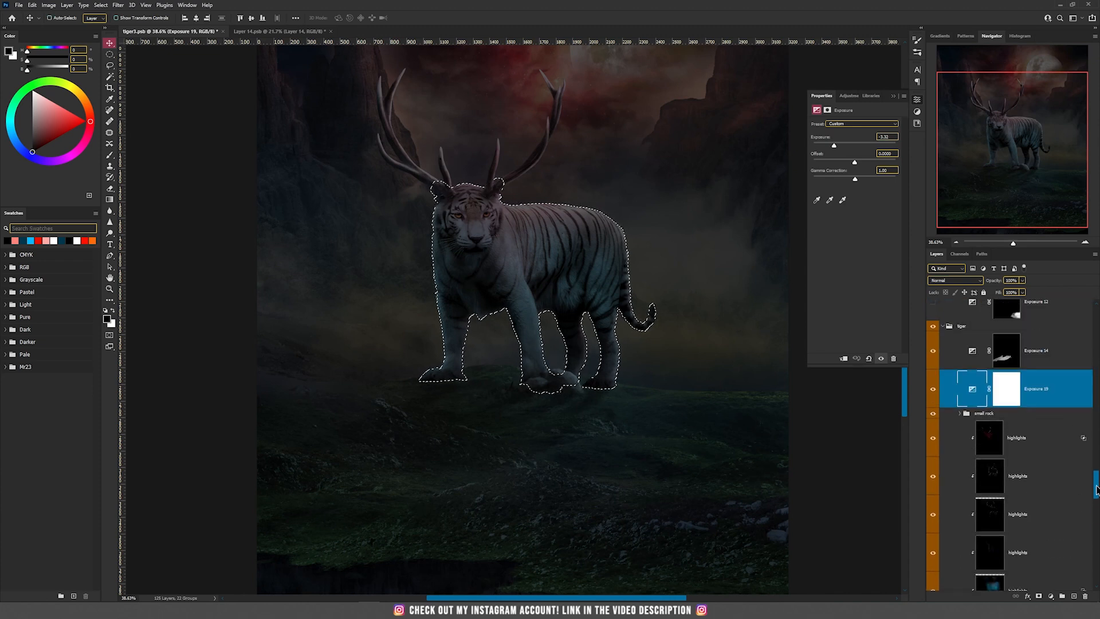
Fill the selected tiger shape with black on the new Exposure layer's mask, deselect, and invert the mask
{"action": "left_click", "coordinate": [1015, 397]}
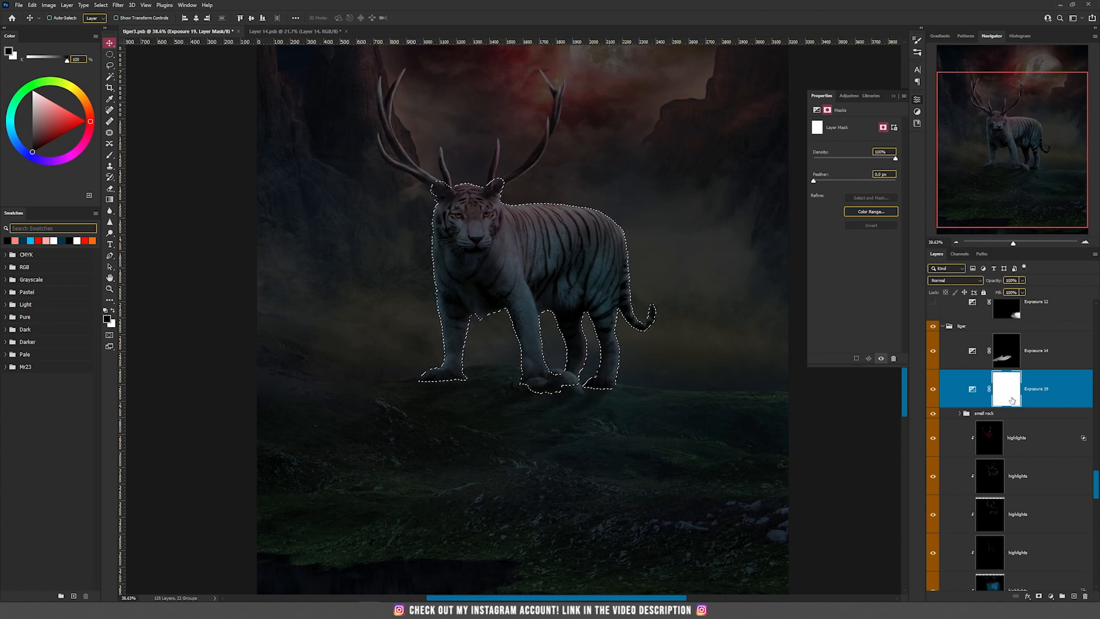
{"action": "key", "text": "alt+BackSpace"}
{"action": "key", "text": "ctrl+d"}
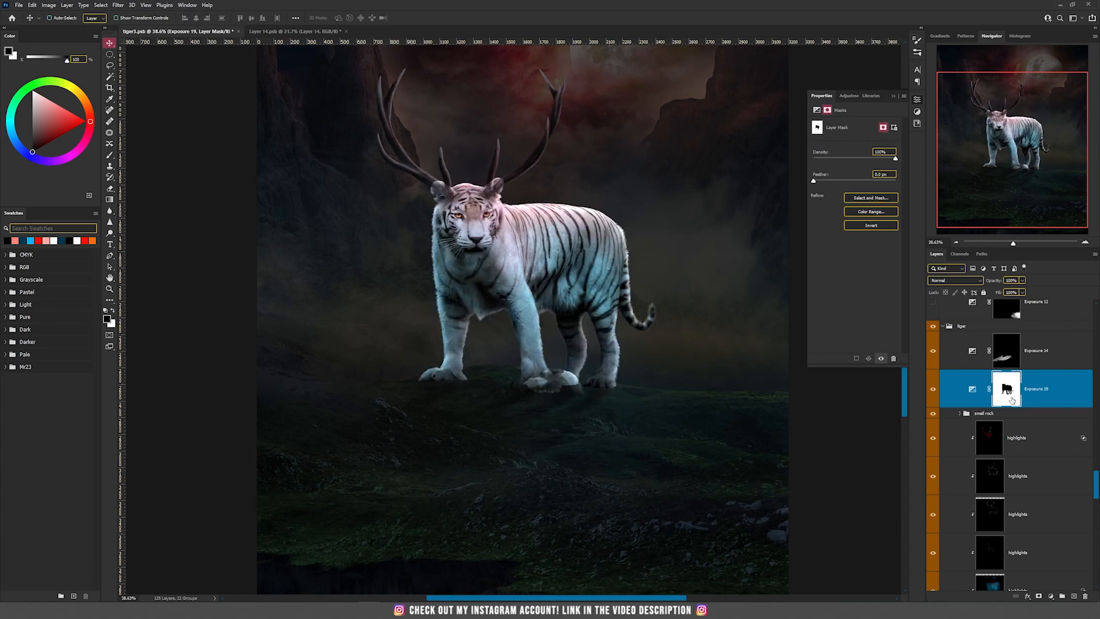
{"action": "key", "text": "ctrl+i"}
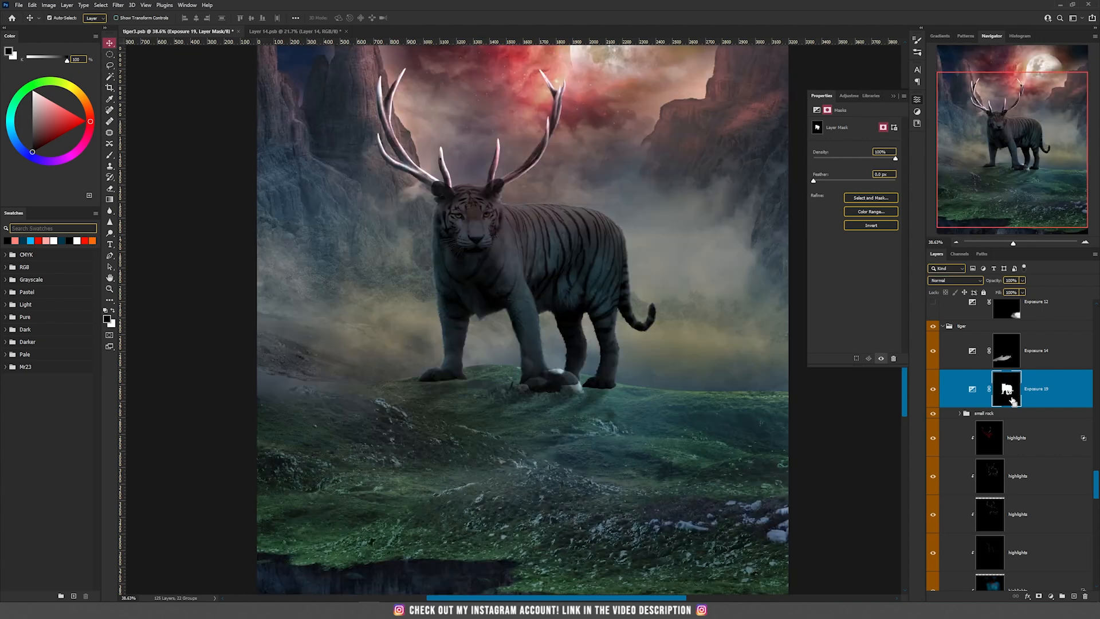
Flip the tiger-shaped mask vertically with Free Transform and move it below the tiger's feet, undoing an initial trial move
{"action": "left_click_drag", "start_coordinate": [552, 265], "coordinate": [555, 305]}
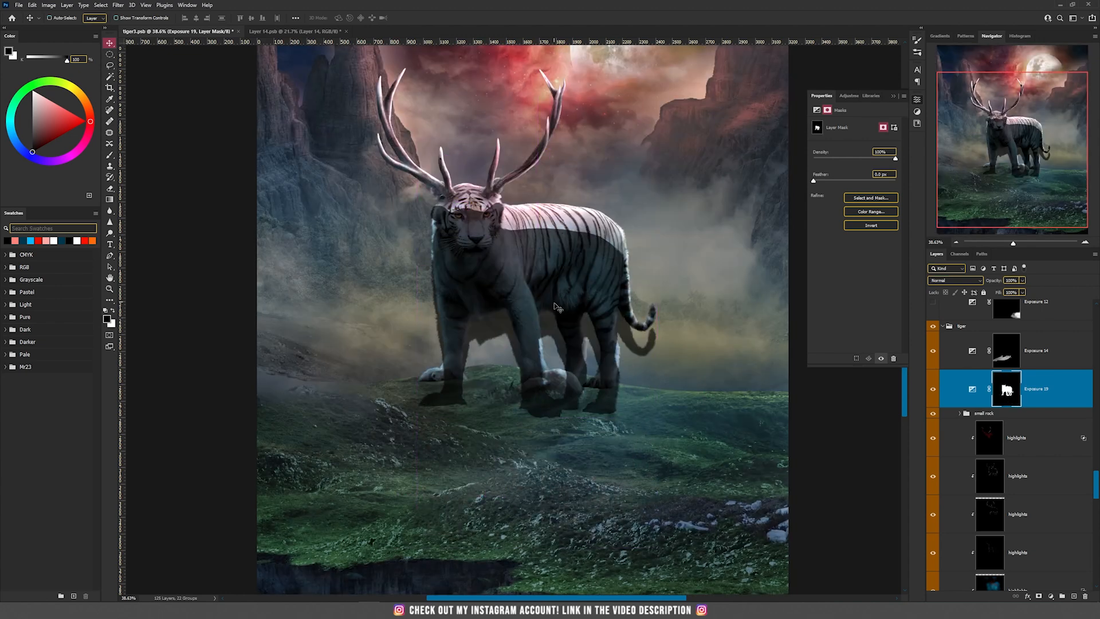
{"action": "key", "text": "ctrl+z"}
{"action": "key", "text": "ctrl+t"}
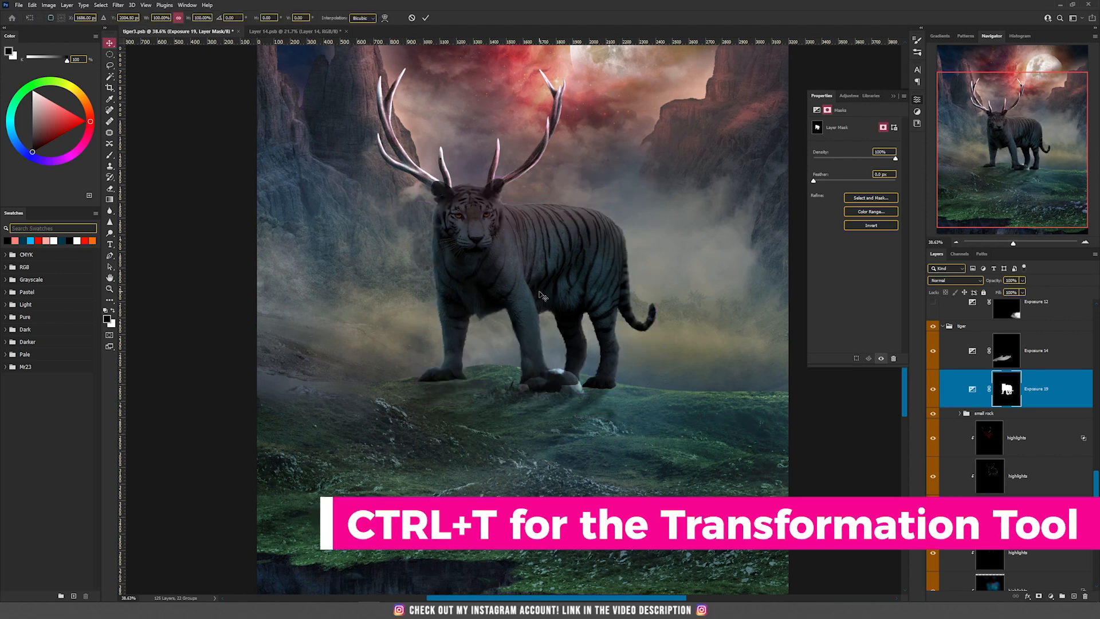
{"action": "right_click", "coordinate": [541, 291]}
{"action": "left_click", "coordinate": [561, 467]}
{"action": "left_click_drag", "start_coordinate": [569, 245], "coordinate": [565, 432]}
{"action": "key", "text": "ctrl+0"}
{"action": "scroll", "coordinate": [538, 491], "scroll_direction": "down", "scroll_amount": 1}
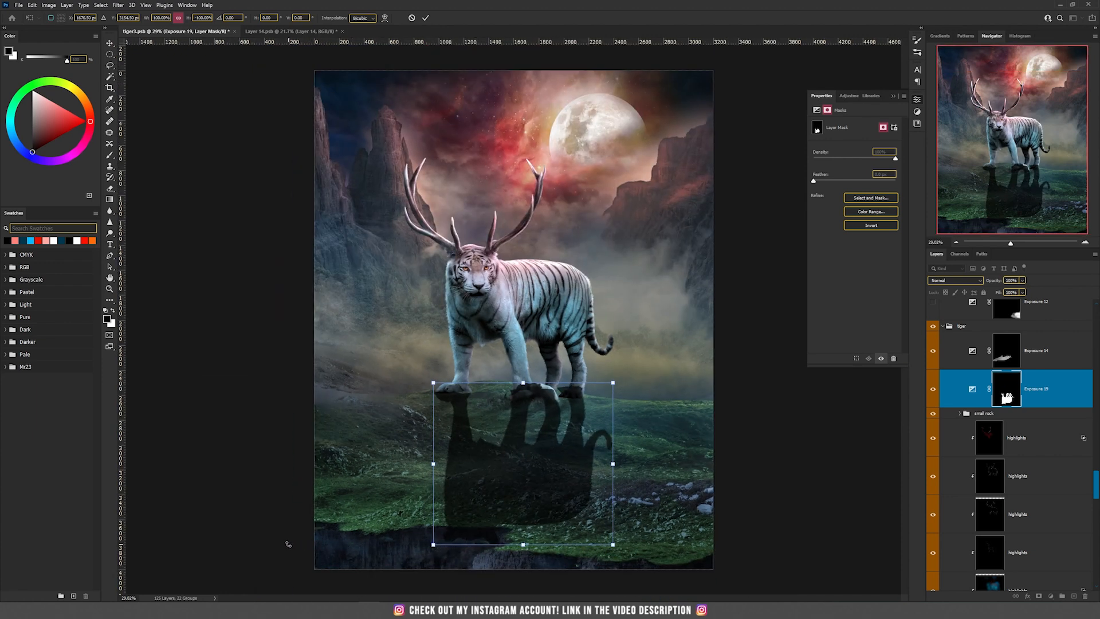
Distort the flipped mask into a shadow slanting toward the lower left, align it with the paws and apply the transform
{"action": "left_click_drag", "start_coordinate": [435, 546], "coordinate": [218, 545]}
{"action": "left_click_drag", "start_coordinate": [612, 545], "coordinate": [570, 582]}
{"action": "left_click_drag", "start_coordinate": [615, 384], "coordinate": [615, 400]}
{"action": "left_click_drag", "start_coordinate": [433, 384], "coordinate": [442, 387]}
{"action": "left_click_drag", "start_coordinate": [472, 393], "coordinate": [474, 391]}
{"action": "left_click_drag", "start_coordinate": [618, 401], "coordinate": [615, 401]}
{"action": "key", "text": "Return"}
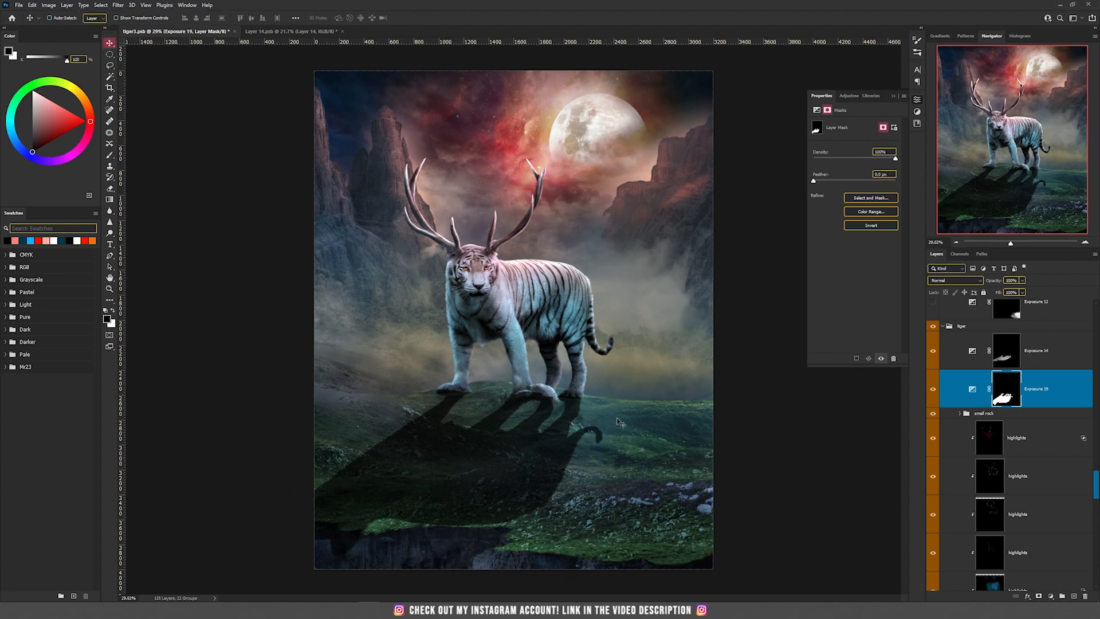
Lower the new tiger shadow layer's opacity to 32% and hide the Exposure 14 shadow layer
{"action": "left_click", "coordinate": [1022, 280]}
{"action": "left_click_drag", "start_coordinate": [1025, 290], "coordinate": [995, 294]}
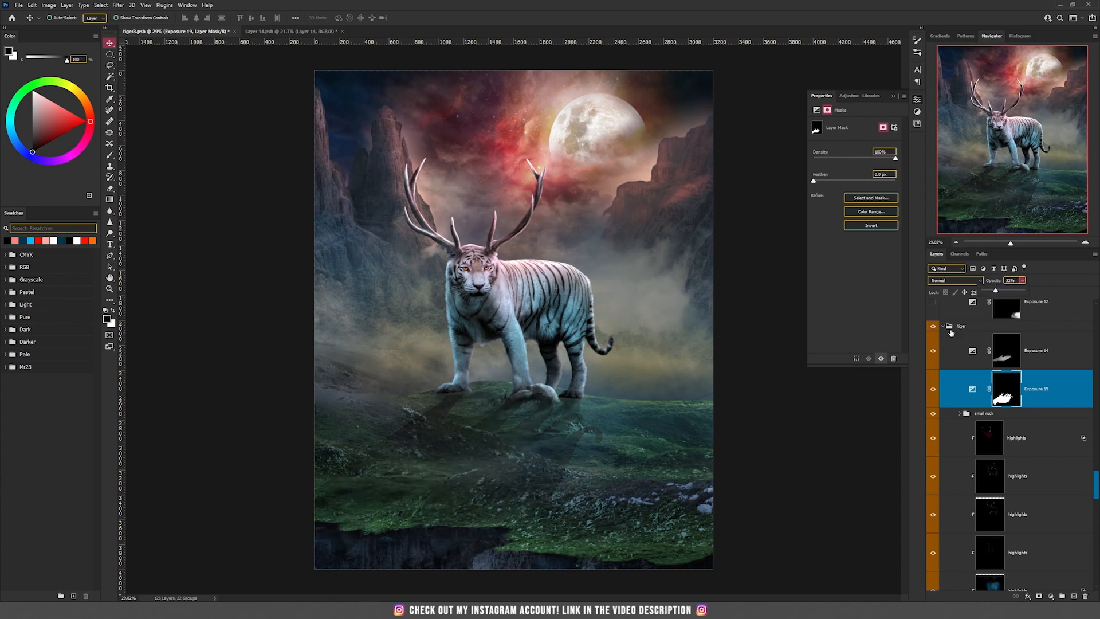
{"action": "left_click", "coordinate": [933, 350]}
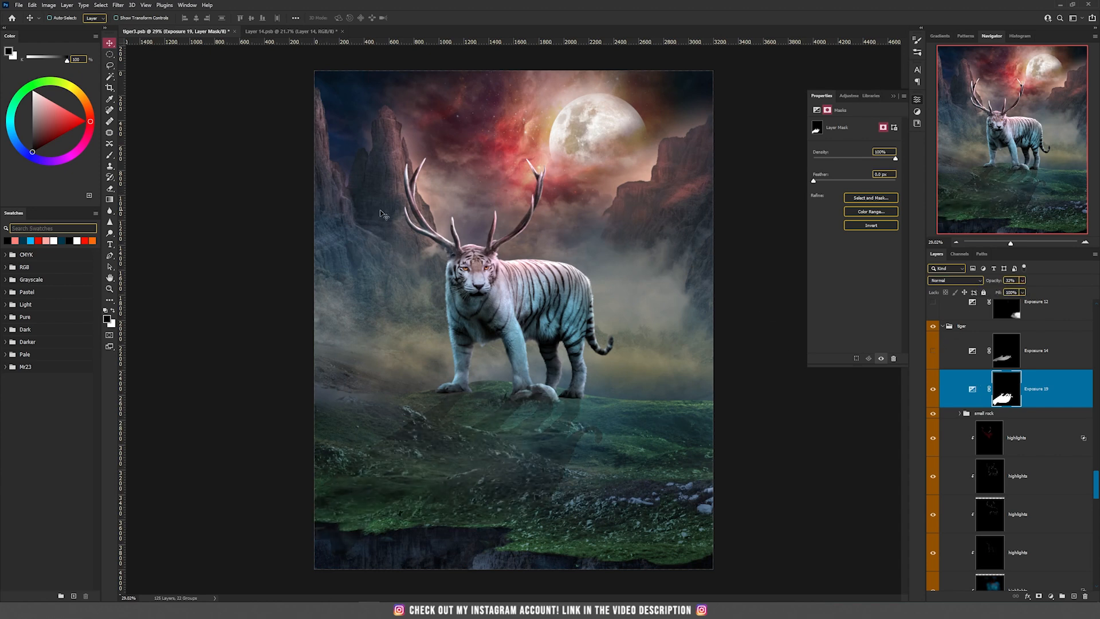
Apply a Motion Blur at a 60° angle to the Exposure 19 shadow layer's mask
{"action": "left_click", "coordinate": [117, 5]}
{"action": "mouse_move", "coordinate": [172, 115]}
{"action": "left_click", "coordinate": [265, 166]}
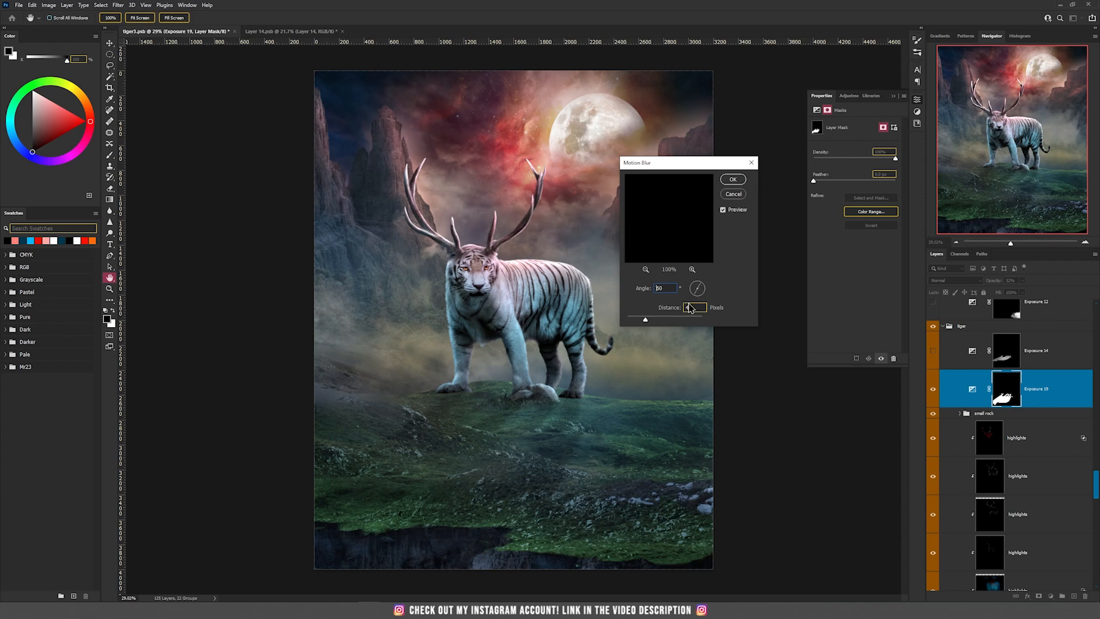
{"action": "key", "text": "Return"}
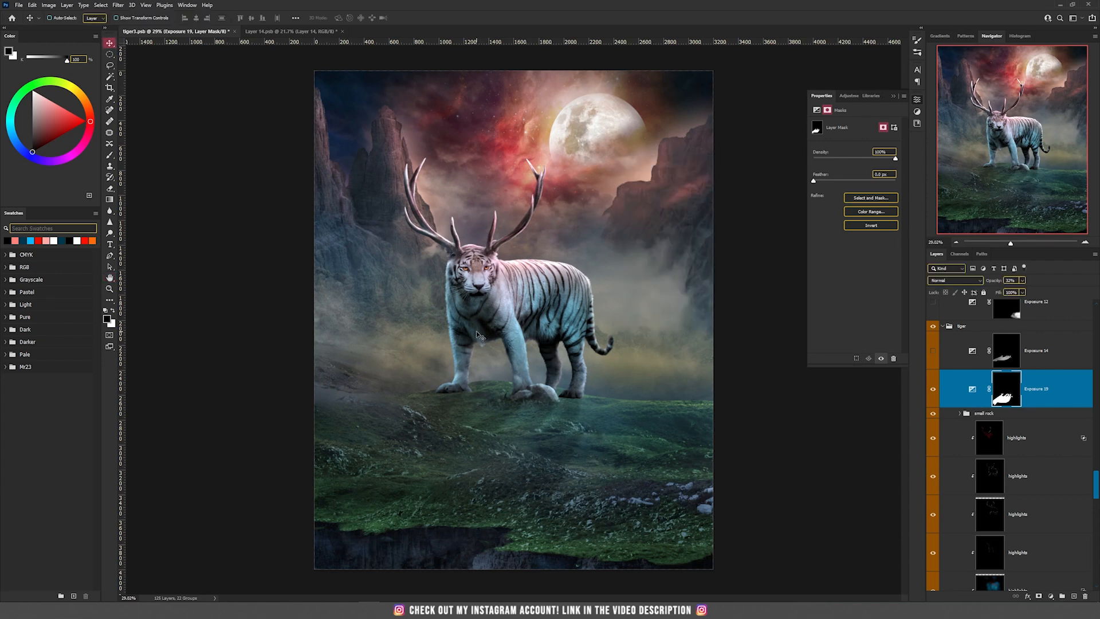
Fade the far end of the tiger's shadow by painting on the Exposure 19 mask with a soft black brush of about 1300 px
{"action": "key", "text": "b"}
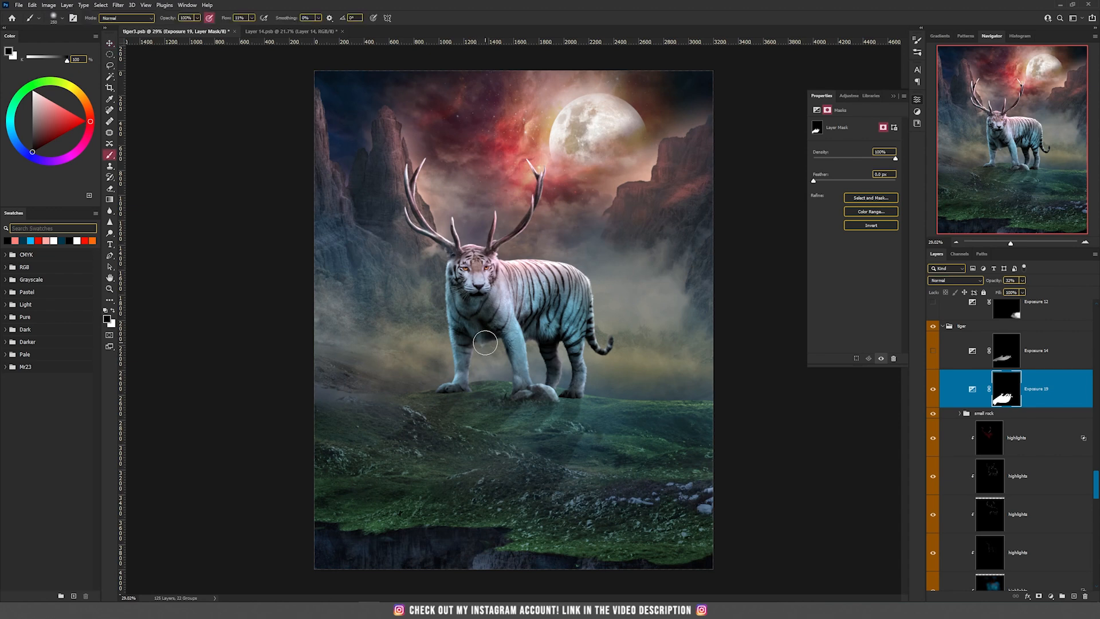
{"action": "right_click", "coordinate": [485, 344]}
{"action": "left_click", "coordinate": [500, 232]}
{"action": "left_click", "coordinate": [517, 253]}
{"action": "left_click", "coordinate": [348, 249]}
{"action": "key", "text": "bracketright"}
{"action": "key", "text": "bracketright"}
{"action": "key", "text": "bracketright"}
{"action": "key", "text": "bracketright"}
{"action": "key", "text": "bracketright"}
{"action": "key", "text": "bracketright"}
{"action": "key", "text": "bracketright"}
{"action": "key", "text": "bracketright"}
{"action": "key", "text": "bracketright"}
{"action": "key", "text": "bracketright"}
{"action": "key", "text": "bracketright"}
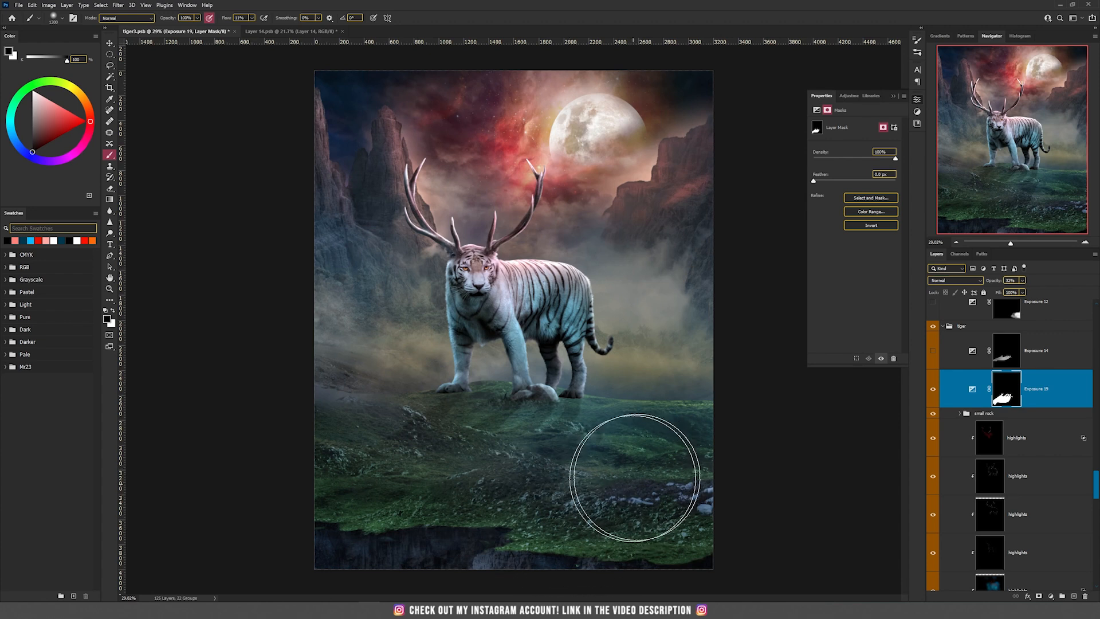
{"action": "left_click_drag", "start_coordinate": [401, 428], "coordinate": [278, 463]}
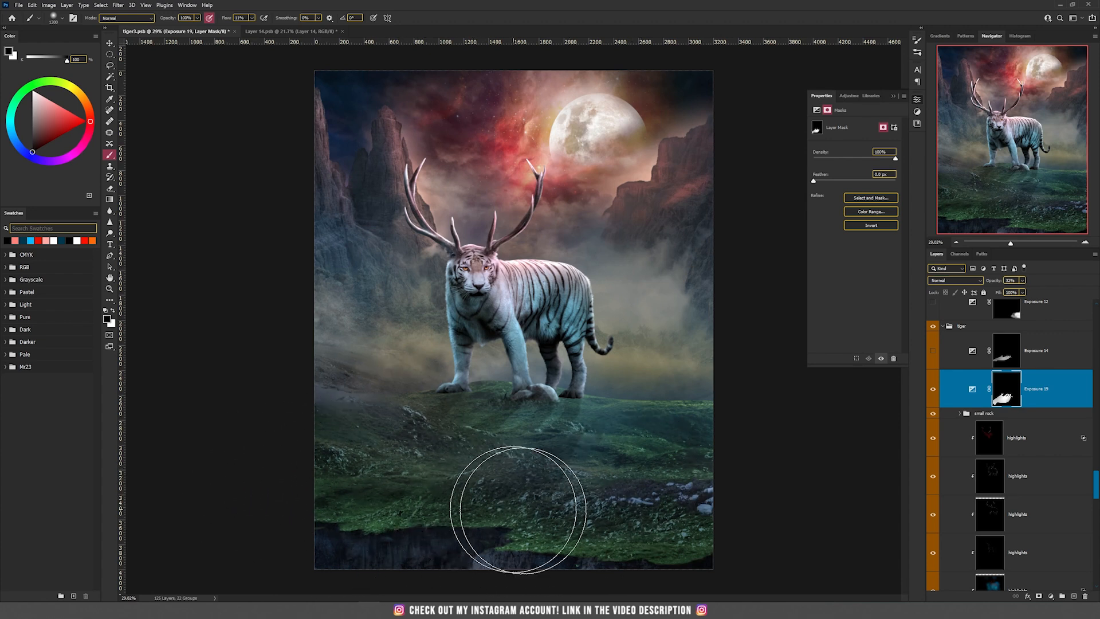
{"action": "key", "text": "v"}
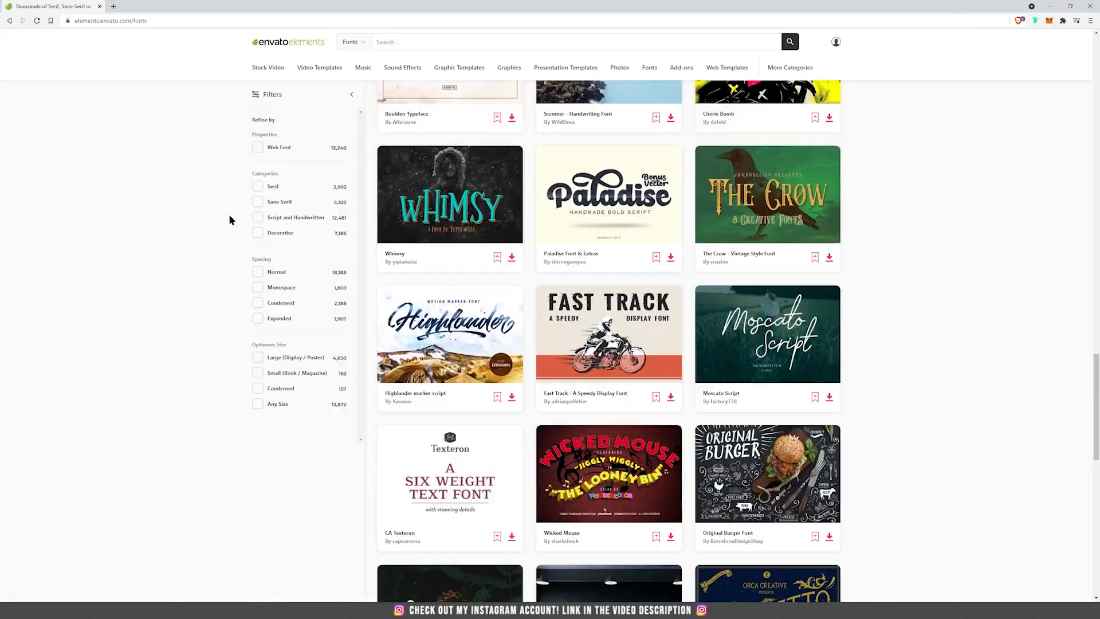
Switch to Envato Elements in the browser, look through the recommendations and rotate 3D previews such as Medieval Armor, Desk Set and Forest Cabin
{"action": "scroll", "coordinate": [229, 209], "scroll_direction": "down", "scroll_amount": 2}
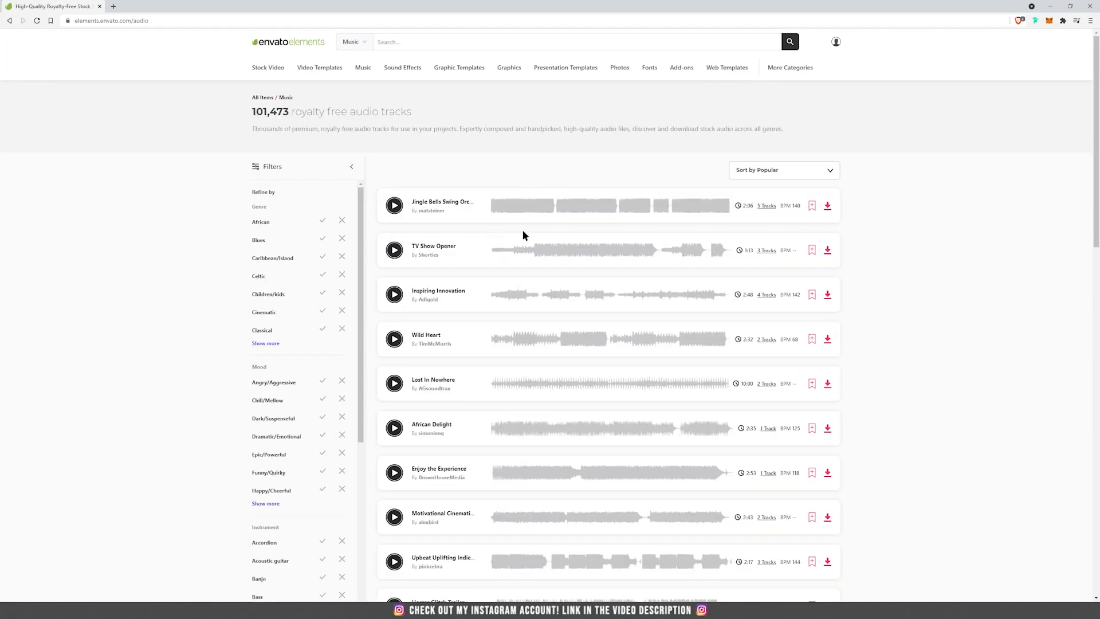
{"action": "scroll", "coordinate": [521, 231], "scroll_direction": "down", "scroll_amount": 3}
{"action": "scroll", "coordinate": [523, 234], "scroll_direction": "down", "scroll_amount": 5}
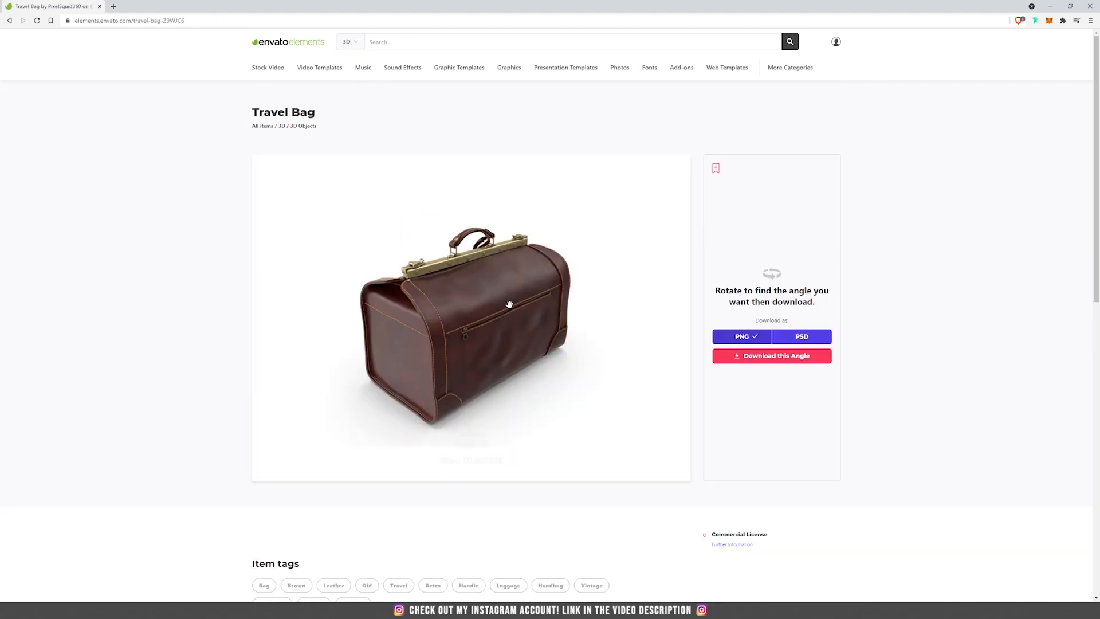
{"action": "left_click_drag", "start_coordinate": [515, 302], "coordinate": [557, 302]}
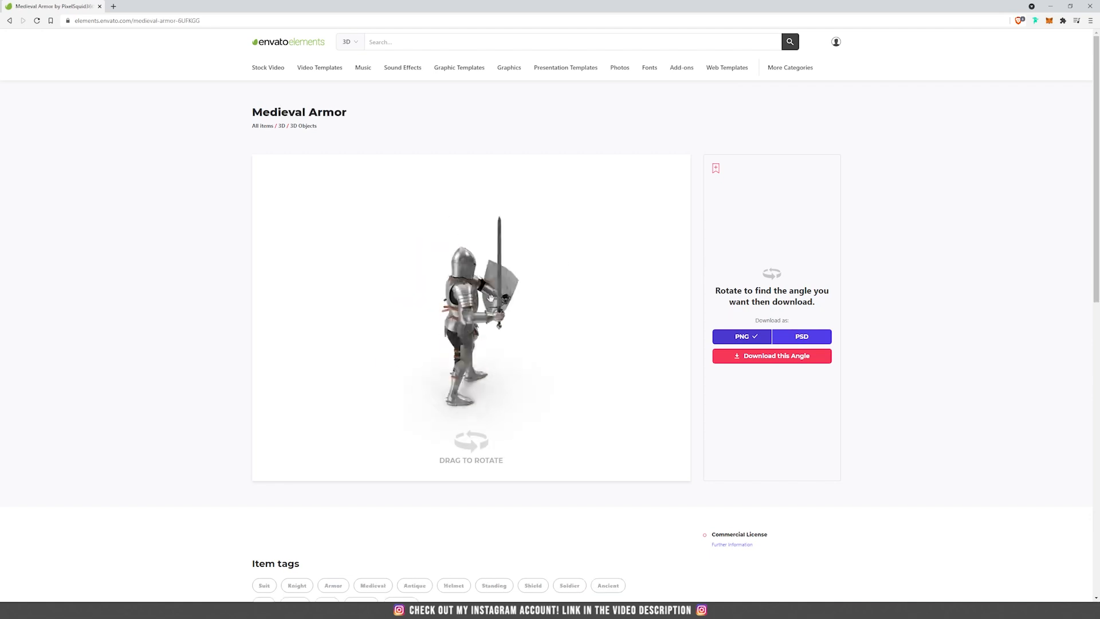
{"action": "left_click_drag", "start_coordinate": [475, 284], "coordinate": [420, 285]}
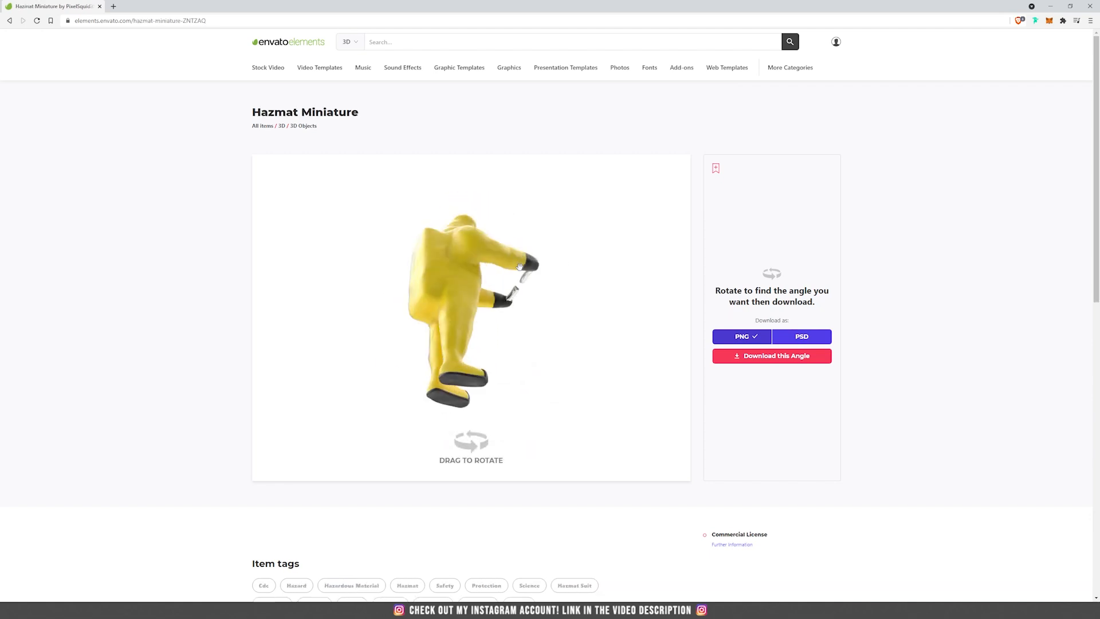
{"action": "left_click_drag", "start_coordinate": [511, 292], "coordinate": [461, 292]}
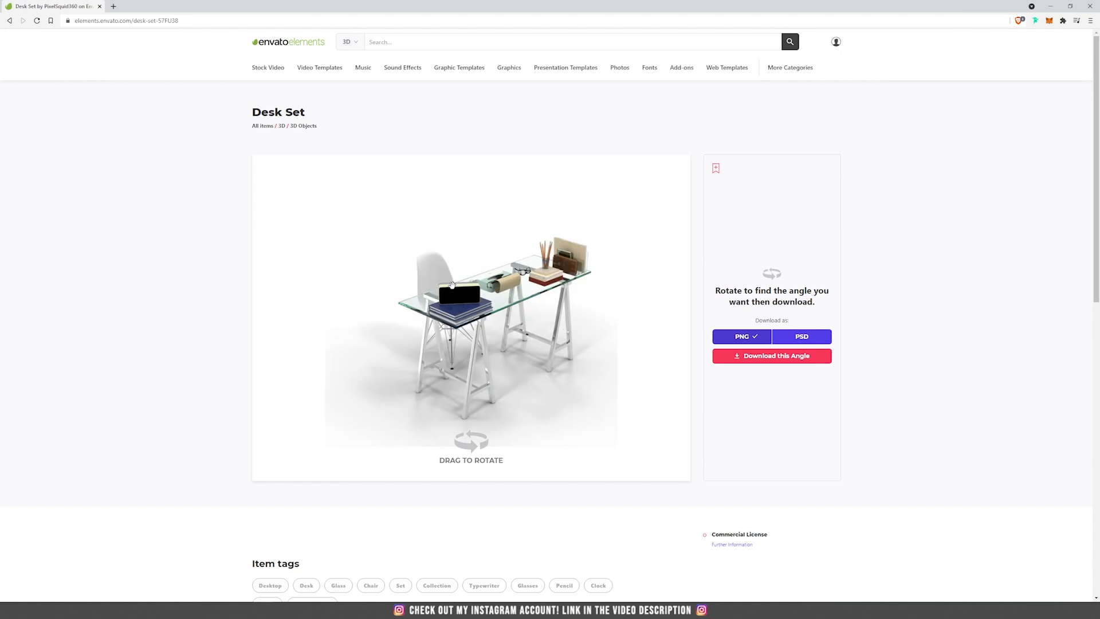
{"action": "left_click_drag", "start_coordinate": [452, 285], "coordinate": [424, 286]}
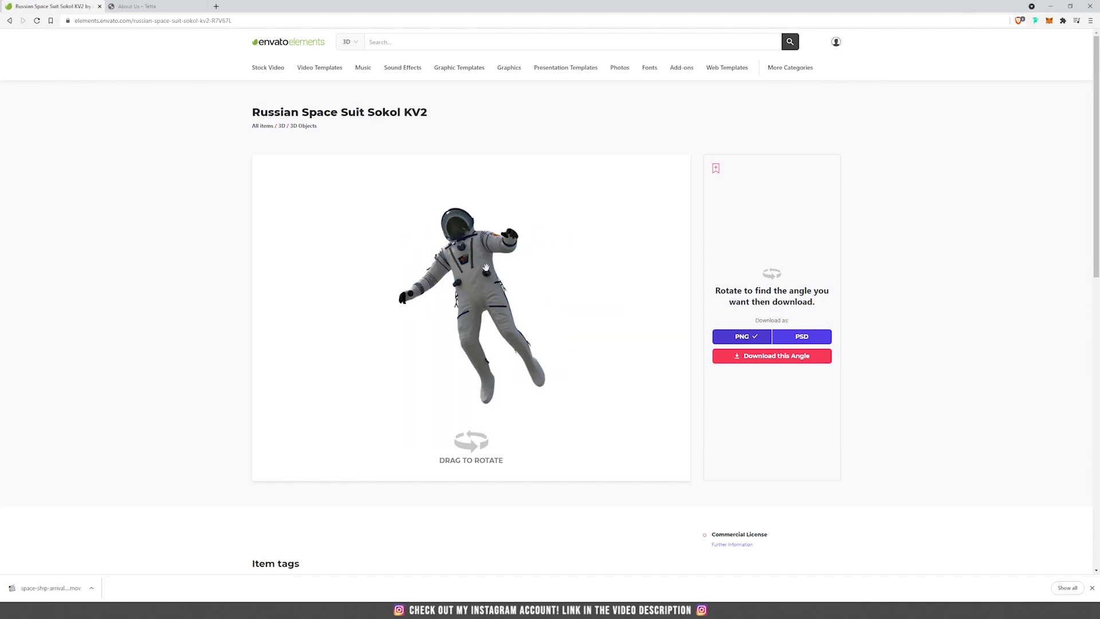
{"action": "left_click_drag", "start_coordinate": [533, 287], "coordinate": [523, 317]}
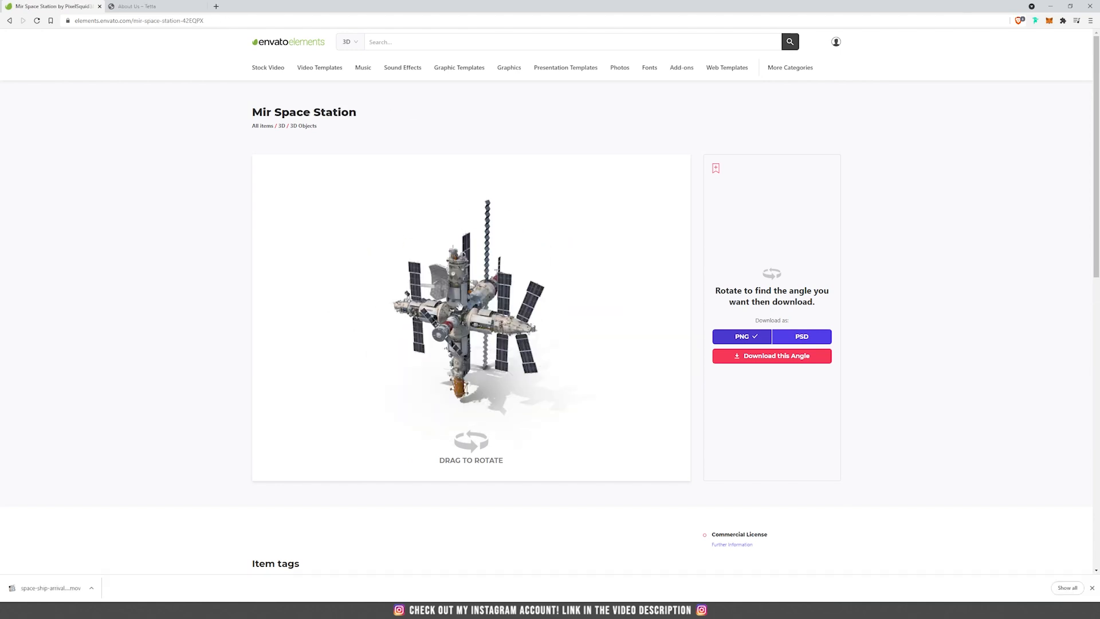
{"action": "left_click_drag", "start_coordinate": [476, 275], "coordinate": [446, 264]}
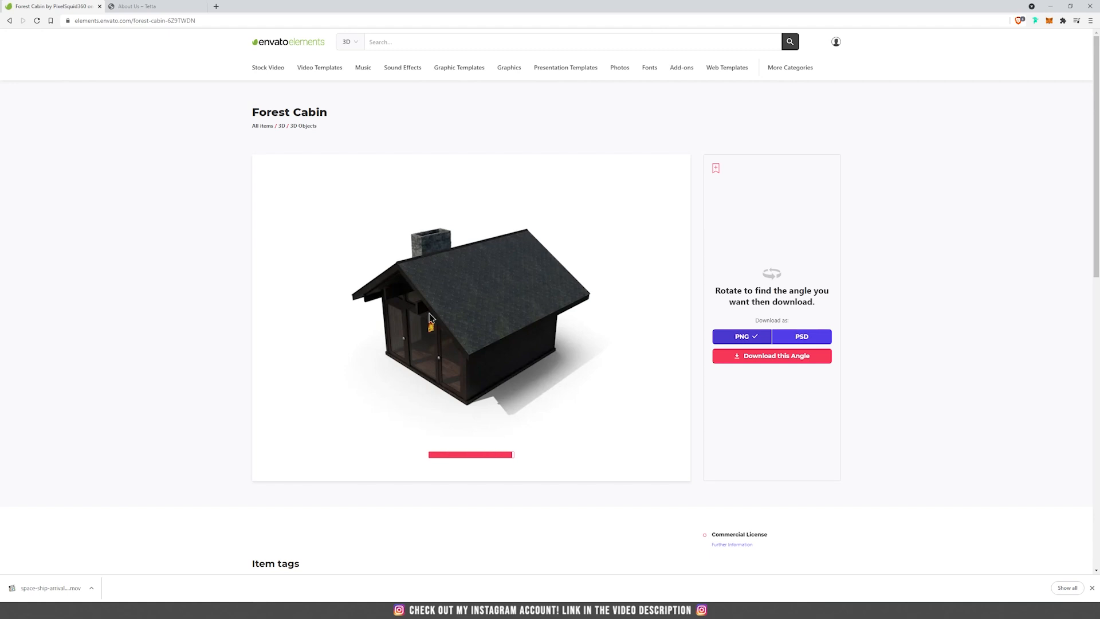
{"action": "left_click_drag", "start_coordinate": [465, 306], "coordinate": [407, 81]}
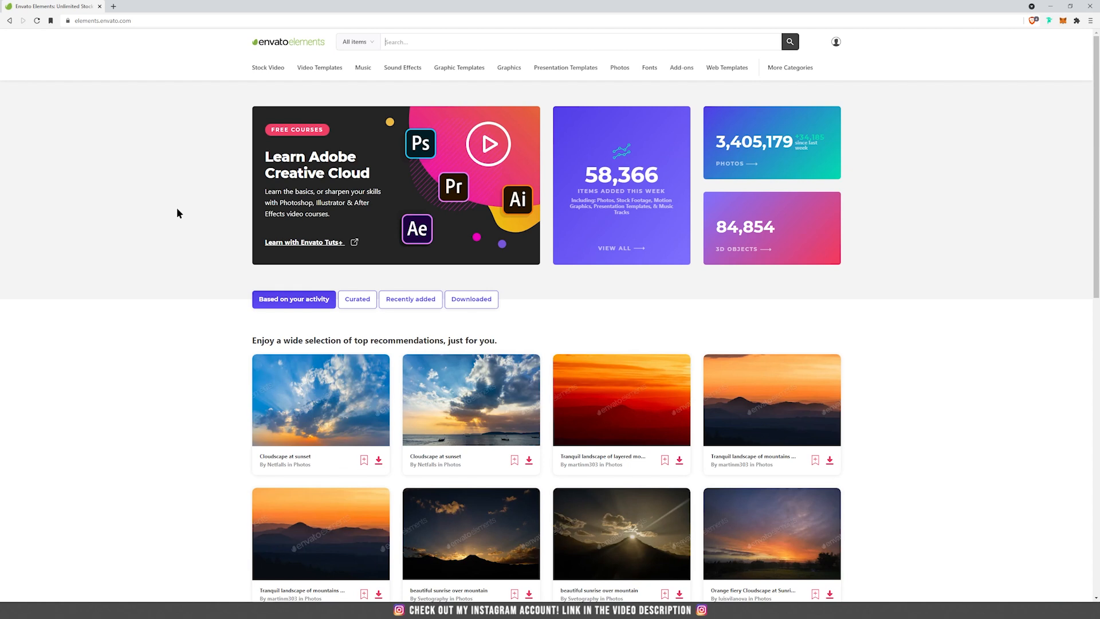
Search Envato Elements for "crystals" within the 3D category
{"action": "type", "text": "rystals"}
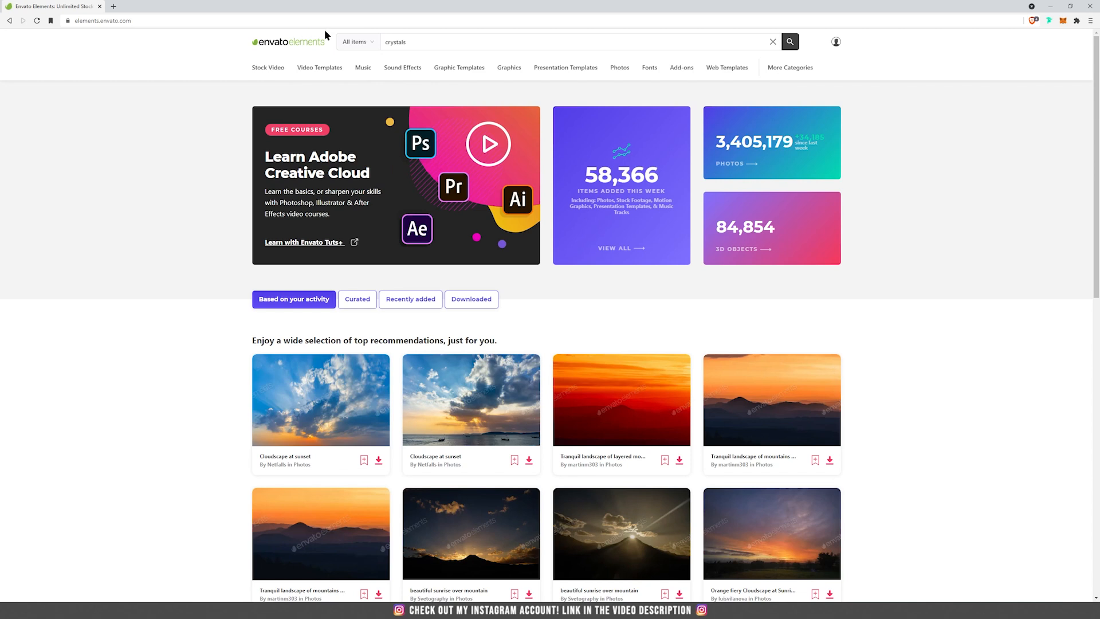
{"action": "left_click", "coordinate": [369, 42]}
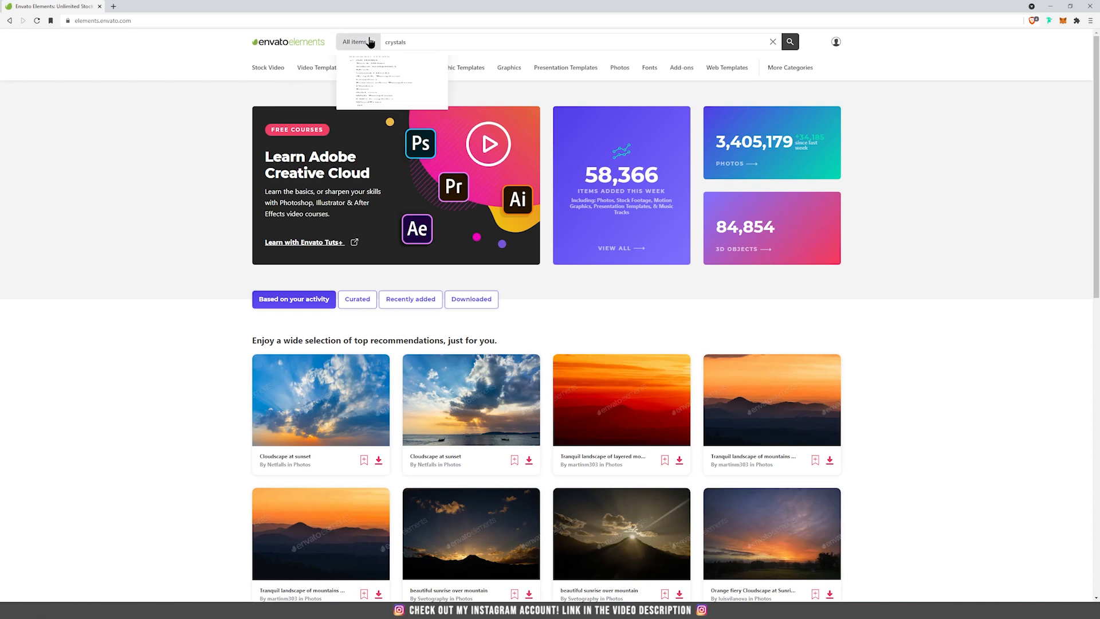
{"action": "left_click", "coordinate": [359, 288]}
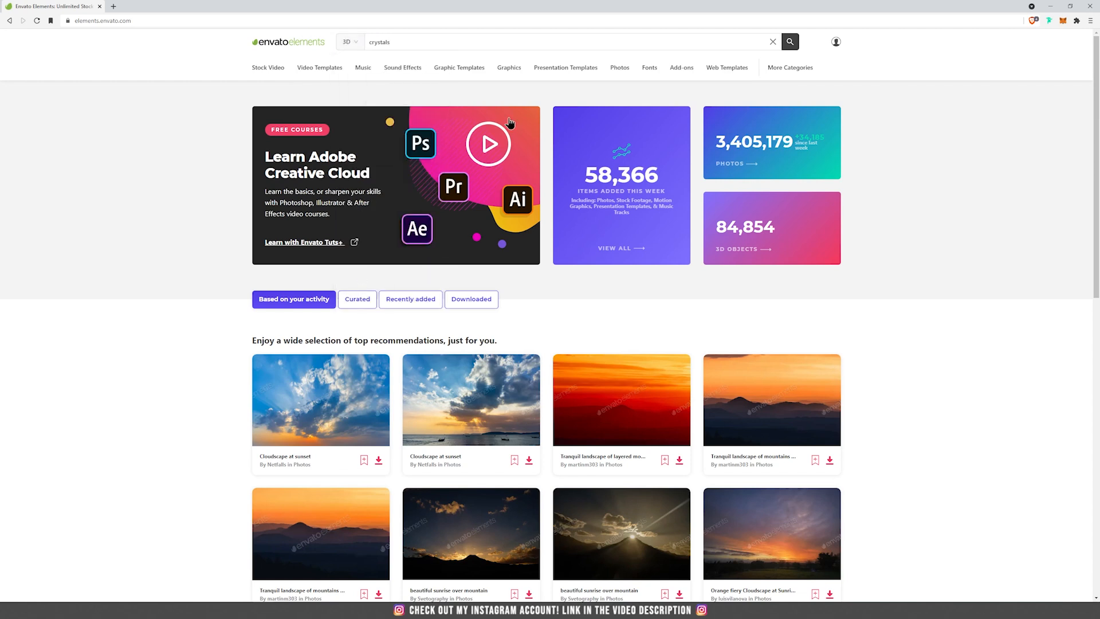
{"action": "left_click", "coordinate": [790, 42]}
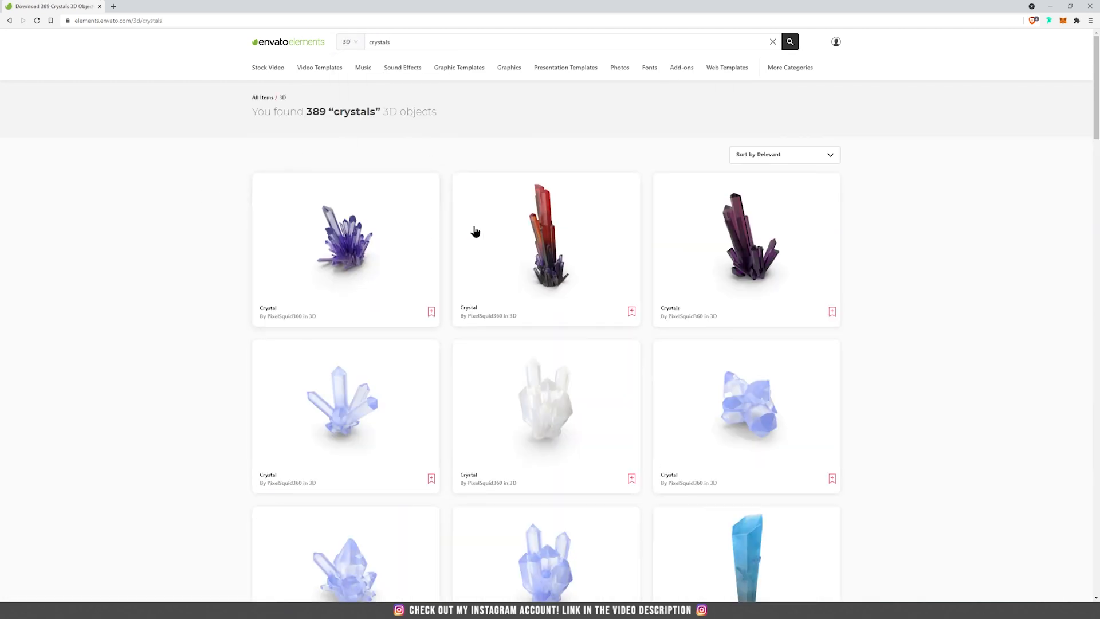
Look through the crystal results, open the dark purple Crystals object and rotate its 360 render
{"action": "scroll", "coordinate": [504, 246], "scroll_direction": "down", "scroll_amount": 5}
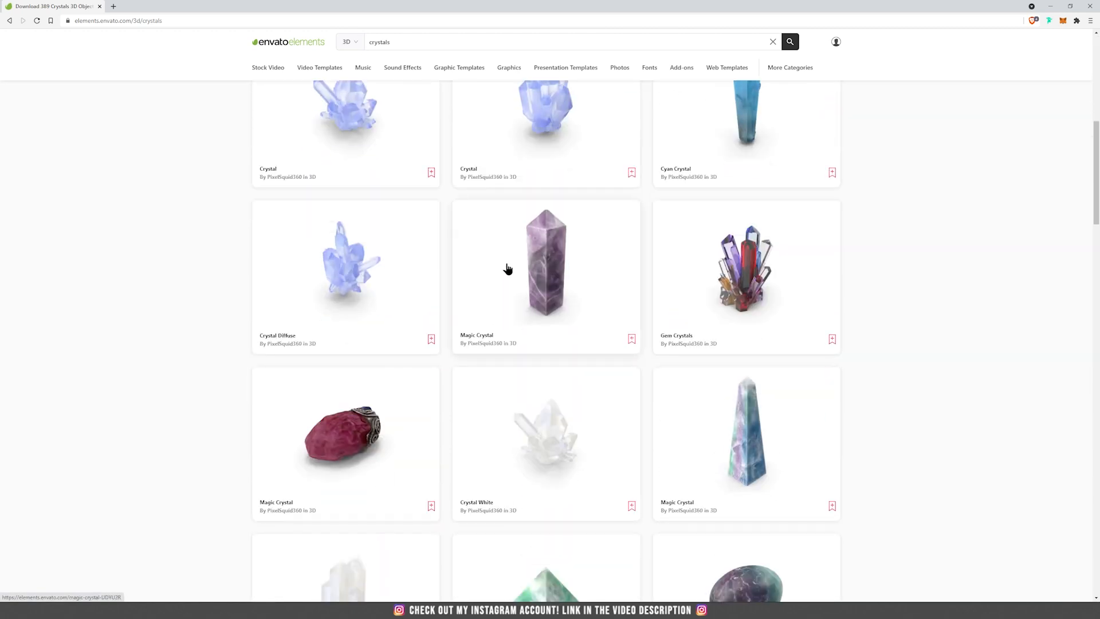
{"action": "scroll", "coordinate": [507, 269], "scroll_direction": "down", "scroll_amount": 6}
{"action": "scroll", "coordinate": [507, 268], "scroll_direction": "up", "scroll_amount": 5}
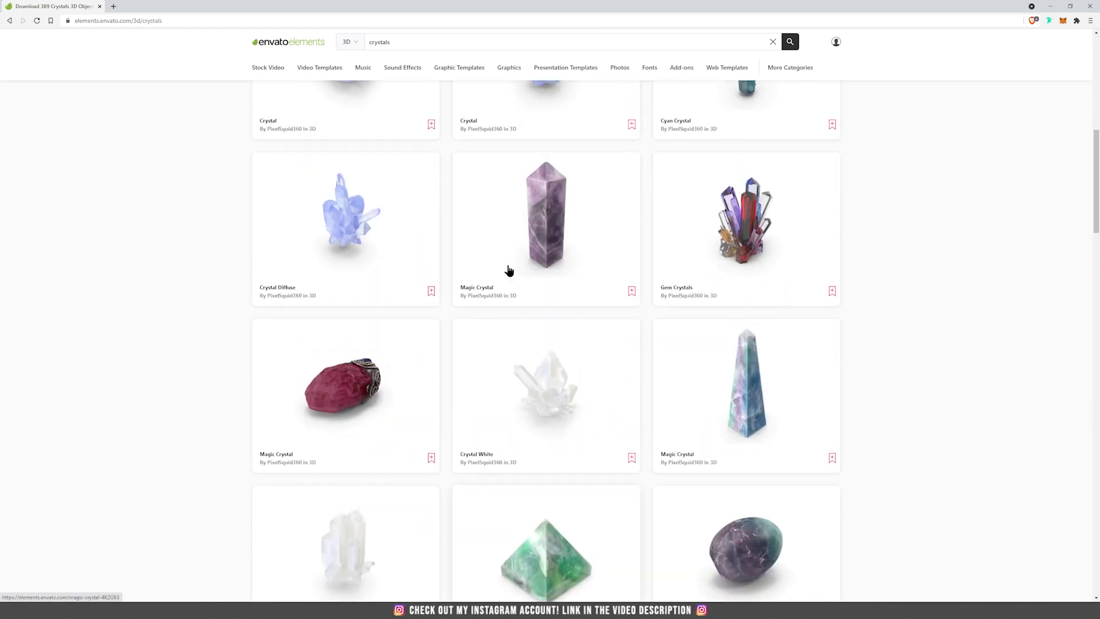
{"action": "scroll", "coordinate": [508, 269], "scroll_direction": "up", "scroll_amount": 8}
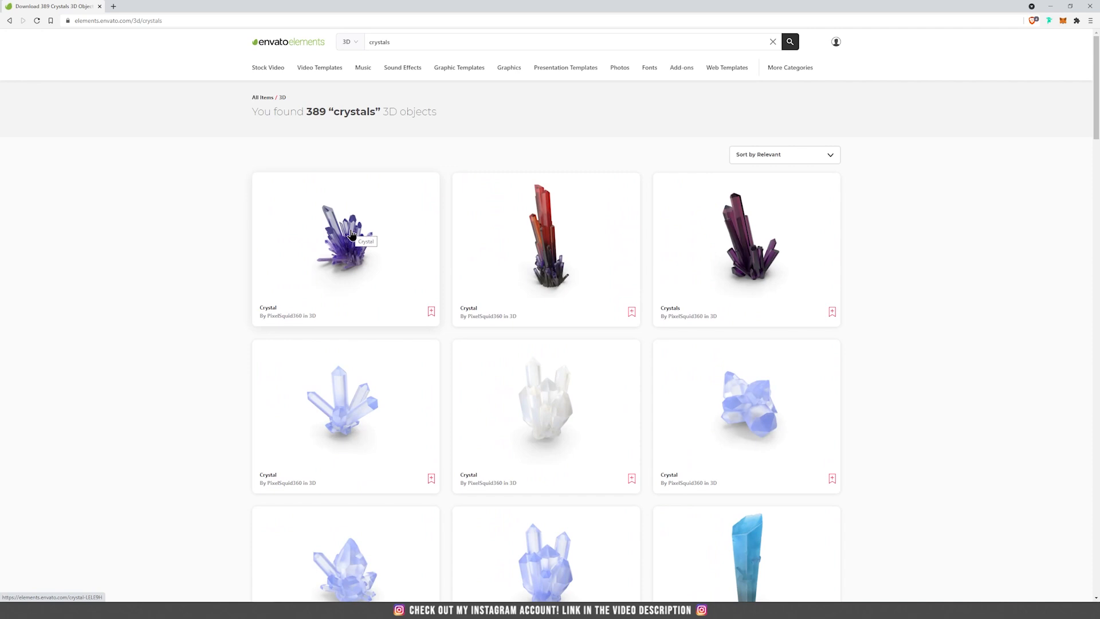
{"action": "left_click", "coordinate": [740, 244]}
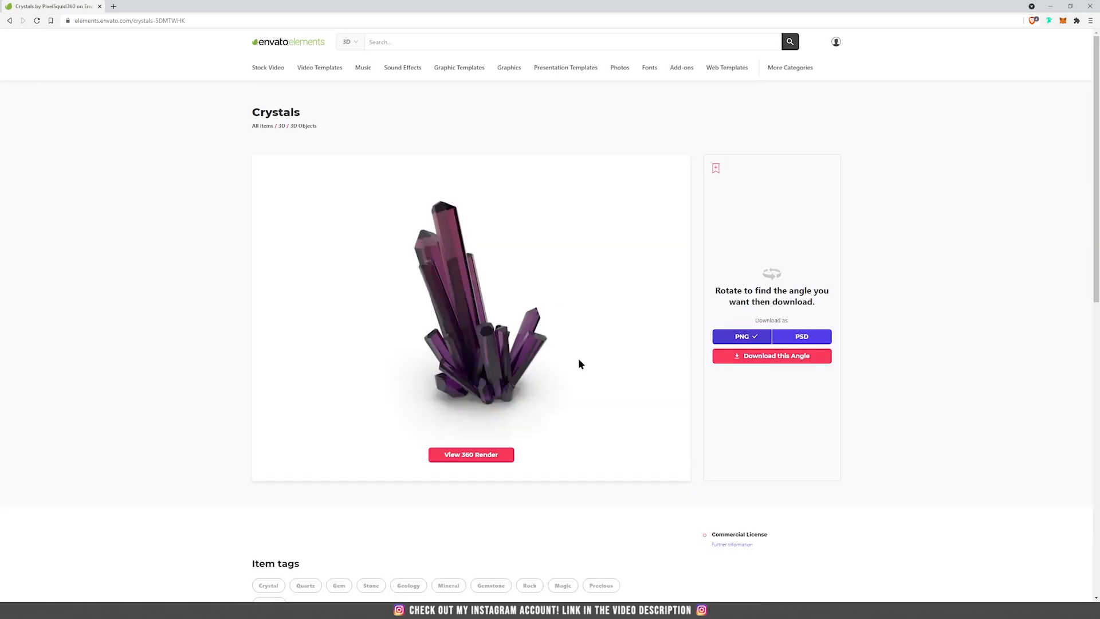
{"action": "left_click", "coordinate": [482, 458]}
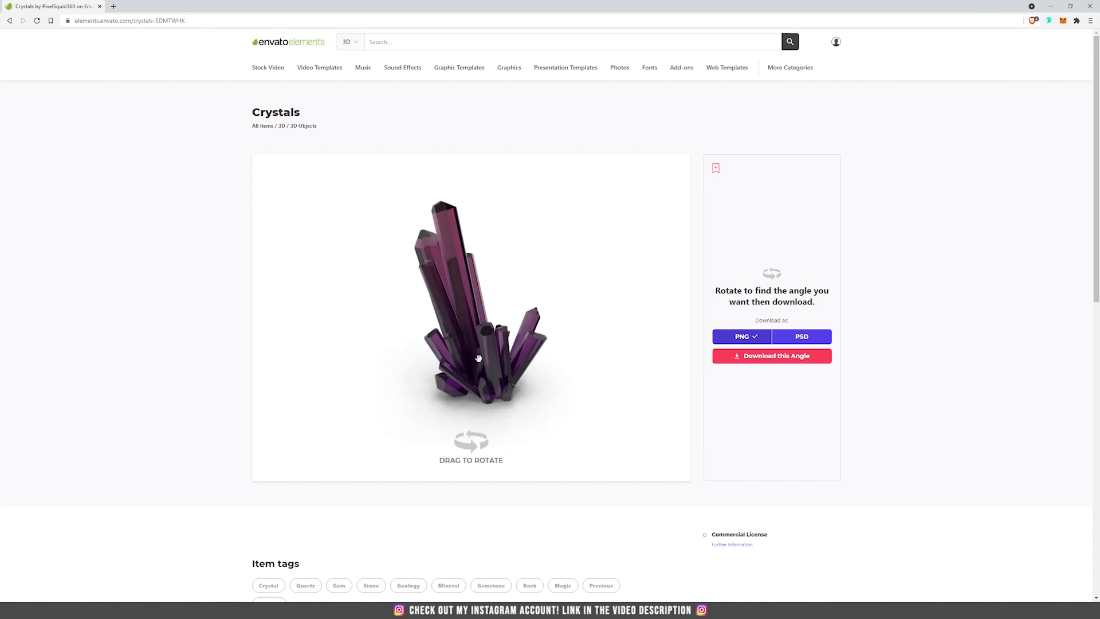
{"action": "mouse_move", "coordinate": [501, 352]}
{"action": "left_mouse_down"}
{"action": "mouse_move", "coordinate": [516, 324]}
{"action": "mouse_move", "coordinate": [483, 350]}
{"action": "mouse_move", "coordinate": [489, 343]}
{"action": "left_mouse_up"}
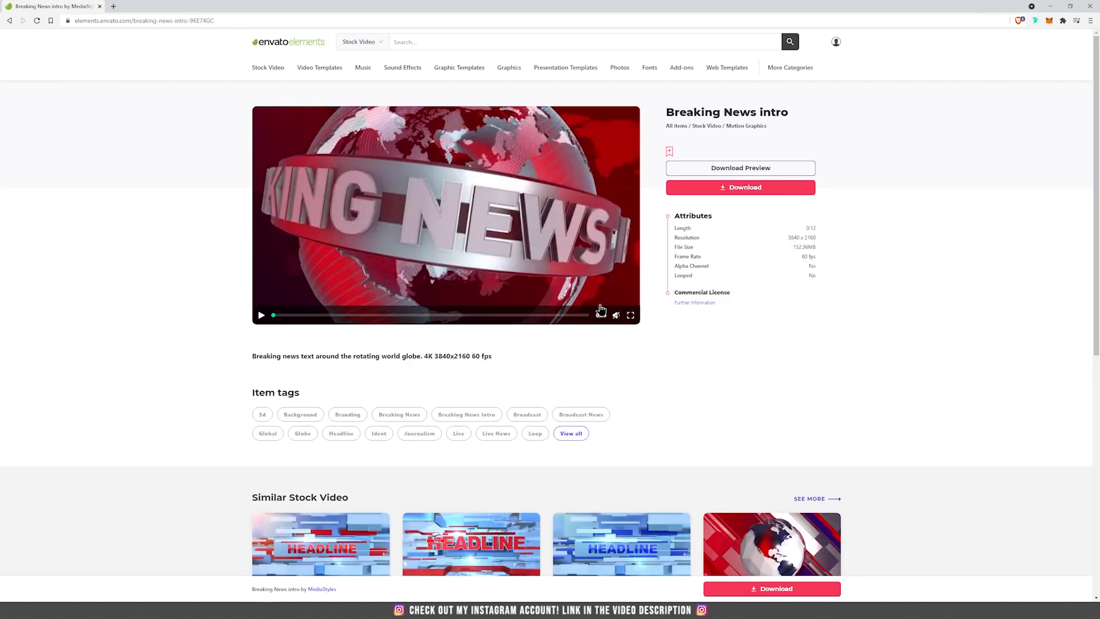
Play the stock video previews of Breaking News intro, Retro Abstract Futuristic Abstract Tunnel in Cyberspace and 5G 3D Text over Blue City Background Globe
{"action": "left_click", "coordinate": [262, 315]}
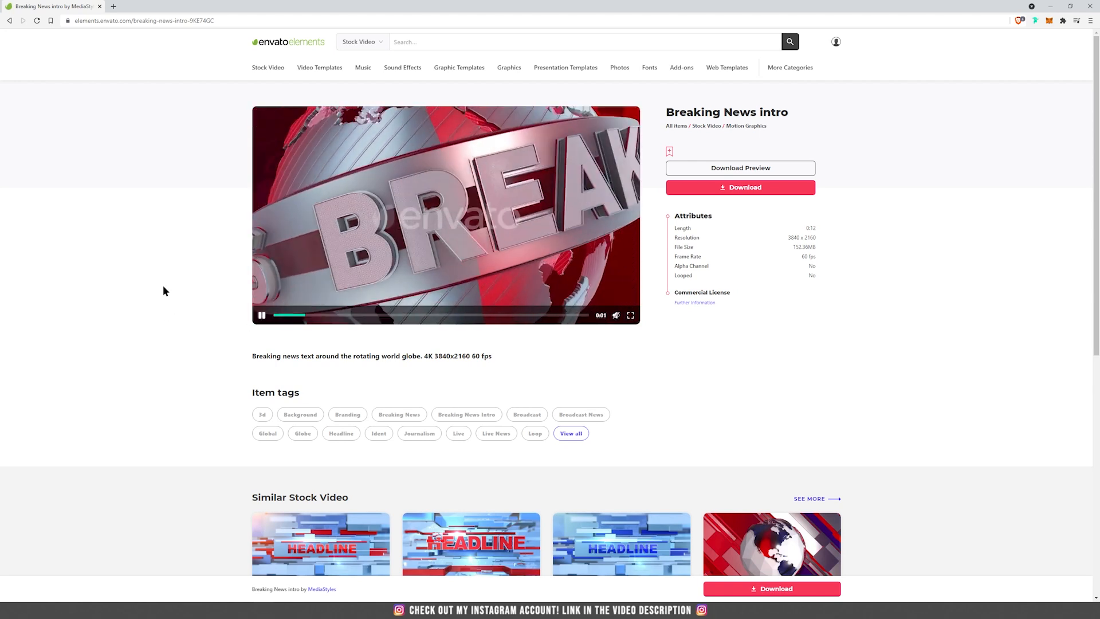
{"action": "left_click", "coordinate": [261, 340]}
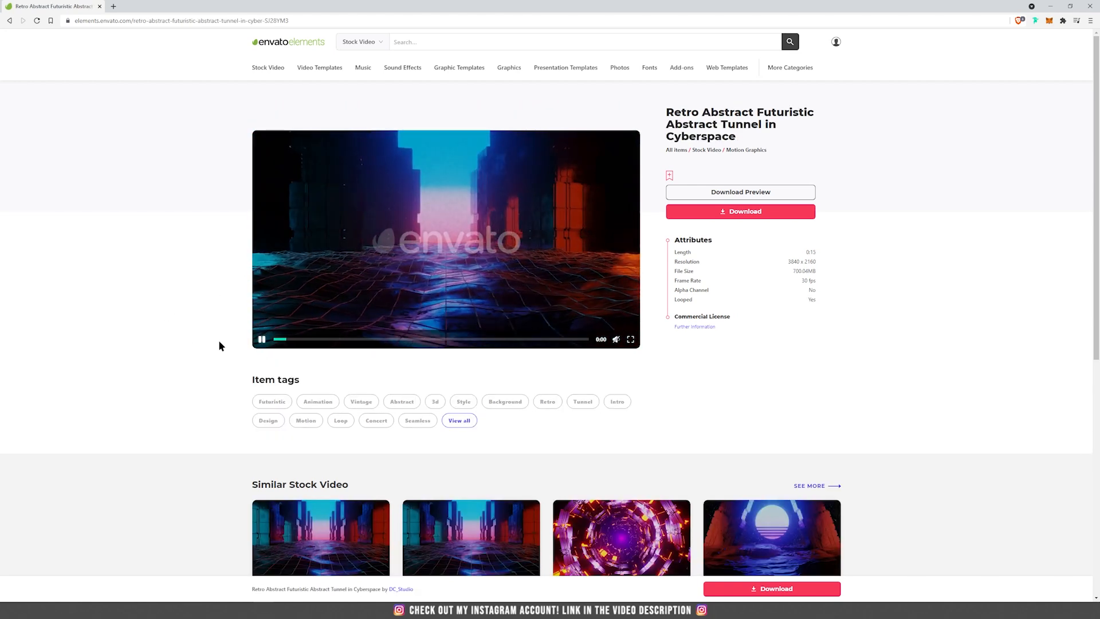
{"action": "left_click", "coordinate": [262, 328]}
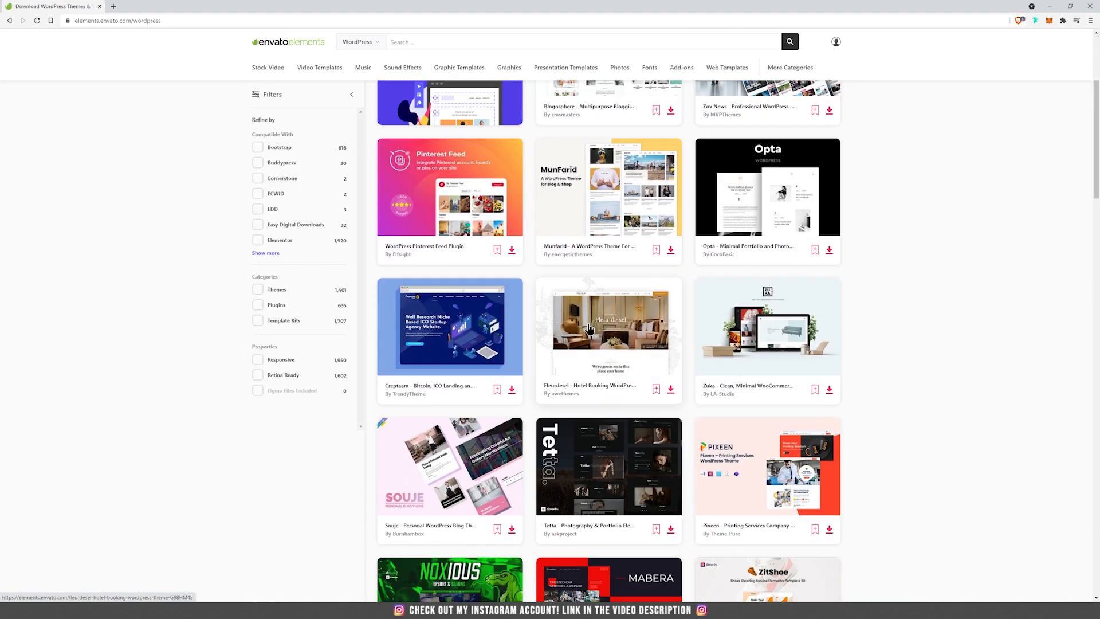
Browse the WordPress items, open the Tetta Photography & Portfolio Elementor Template Kit and look through its live preview
{"action": "scroll", "coordinate": [589, 328], "scroll_direction": "down", "scroll_amount": 8}
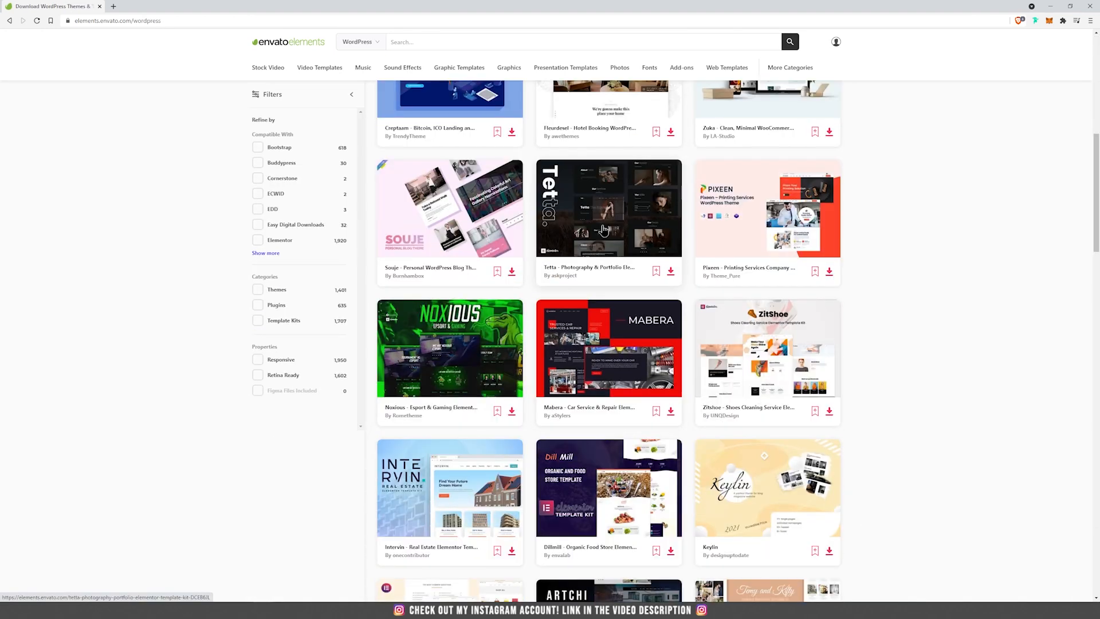
{"action": "scroll", "coordinate": [595, 315], "scroll_direction": "up", "scroll_amount": 5}
{"action": "left_click", "coordinate": [608, 307]}
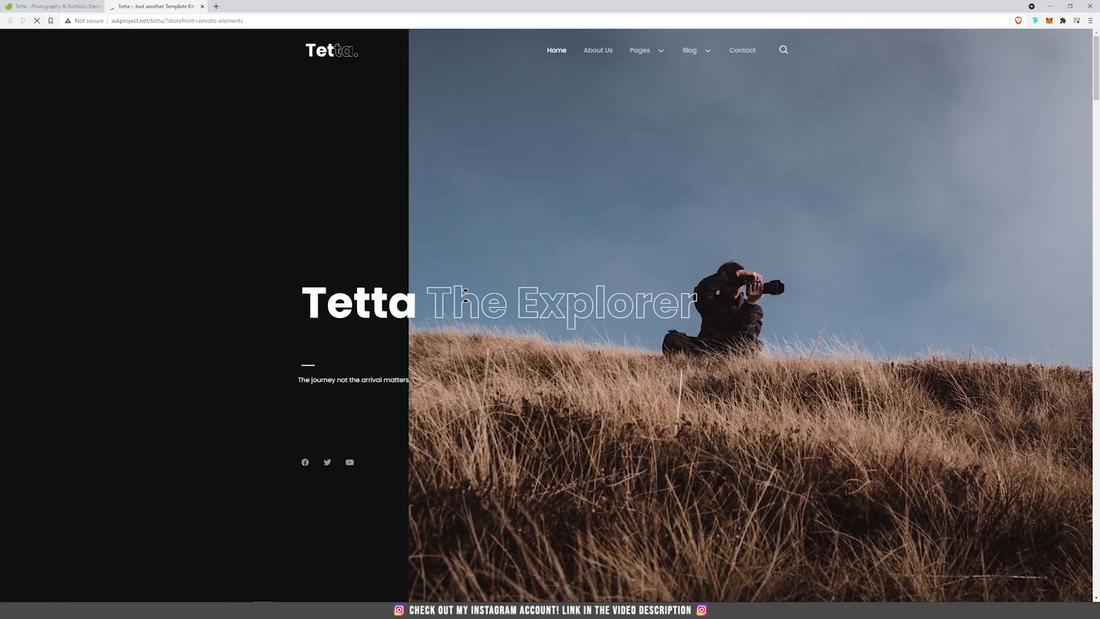
{"action": "scroll", "coordinate": [466, 294], "scroll_direction": "down", "scroll_amount": 2}
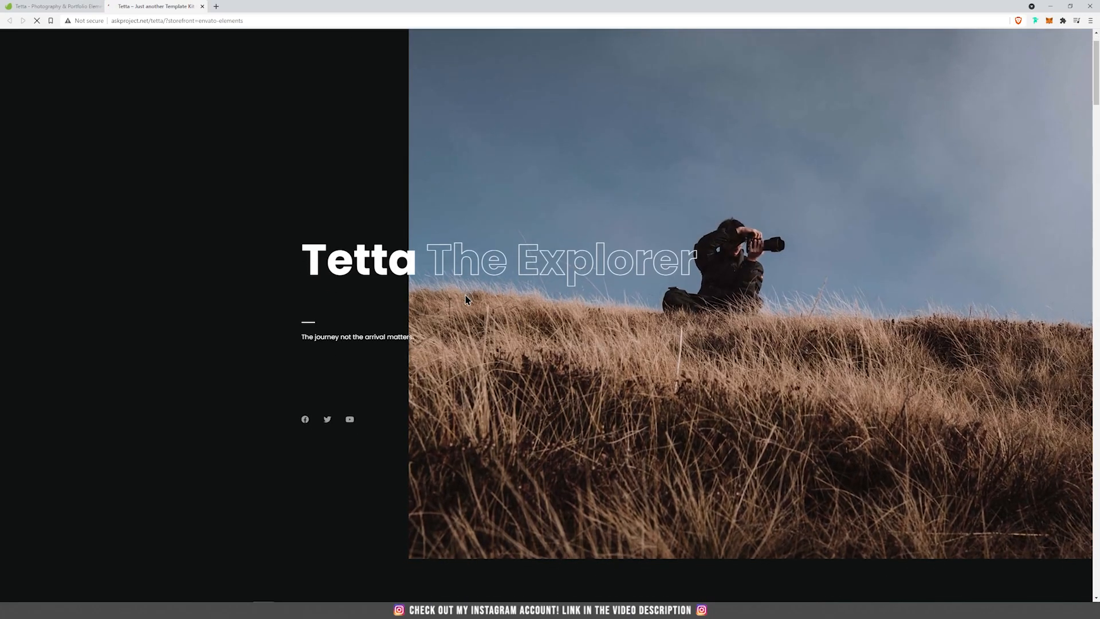
{"action": "scroll", "coordinate": [468, 299], "scroll_direction": "down", "scroll_amount": 2}
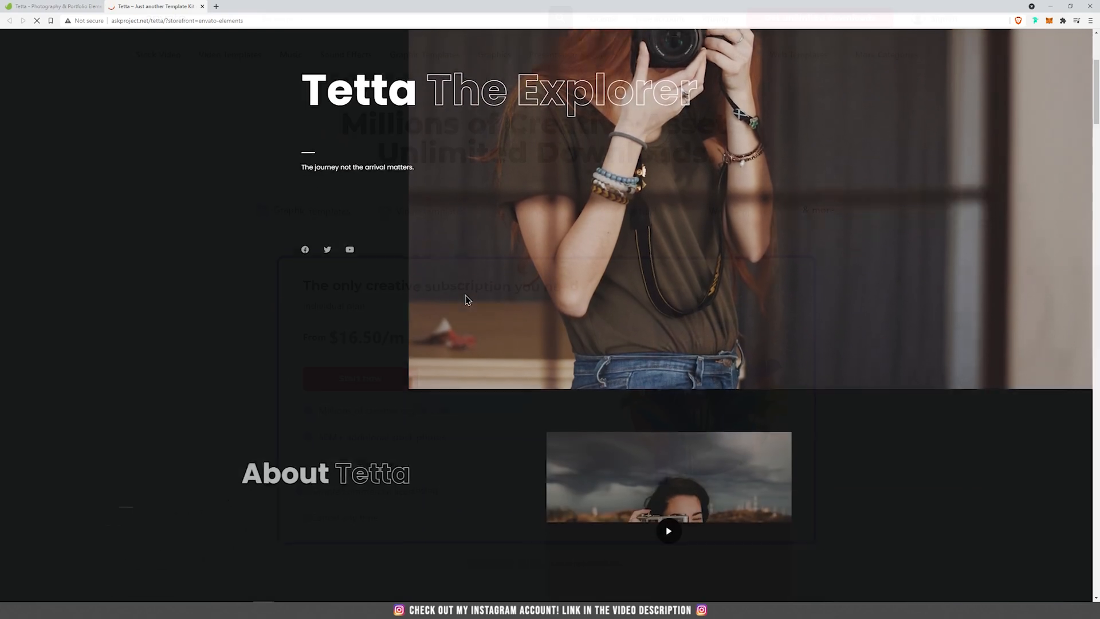
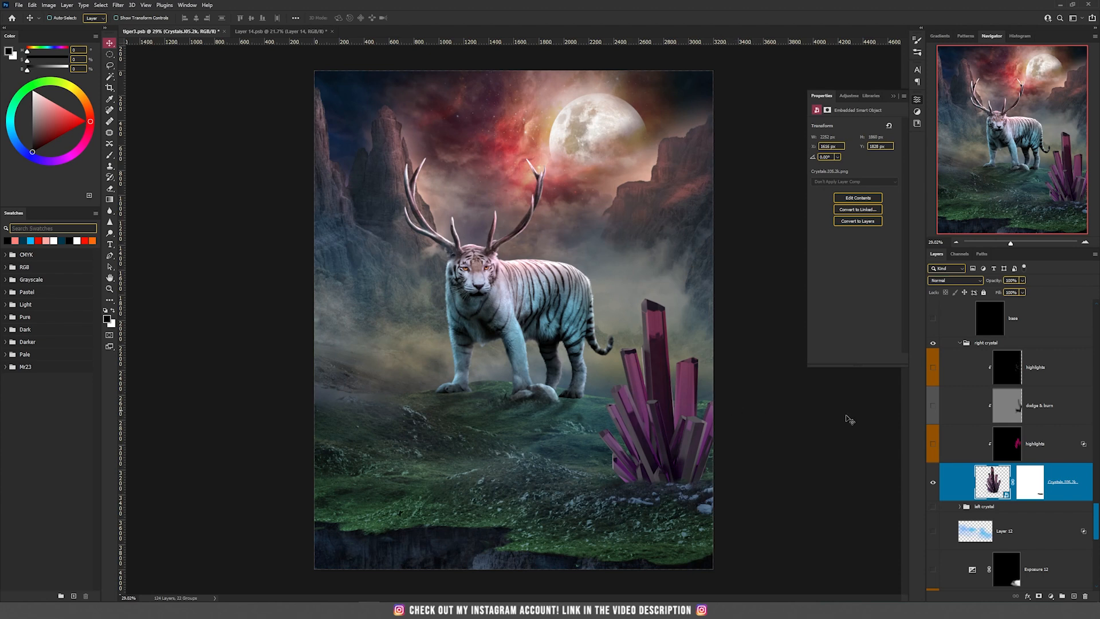
Make the right crystal's lower highlights, dodge & burn and upper highlights layers visible, selecting each one in turn
{"action": "left_click", "coordinate": [933, 444]}
{"action": "left_click", "coordinate": [1004, 450]}
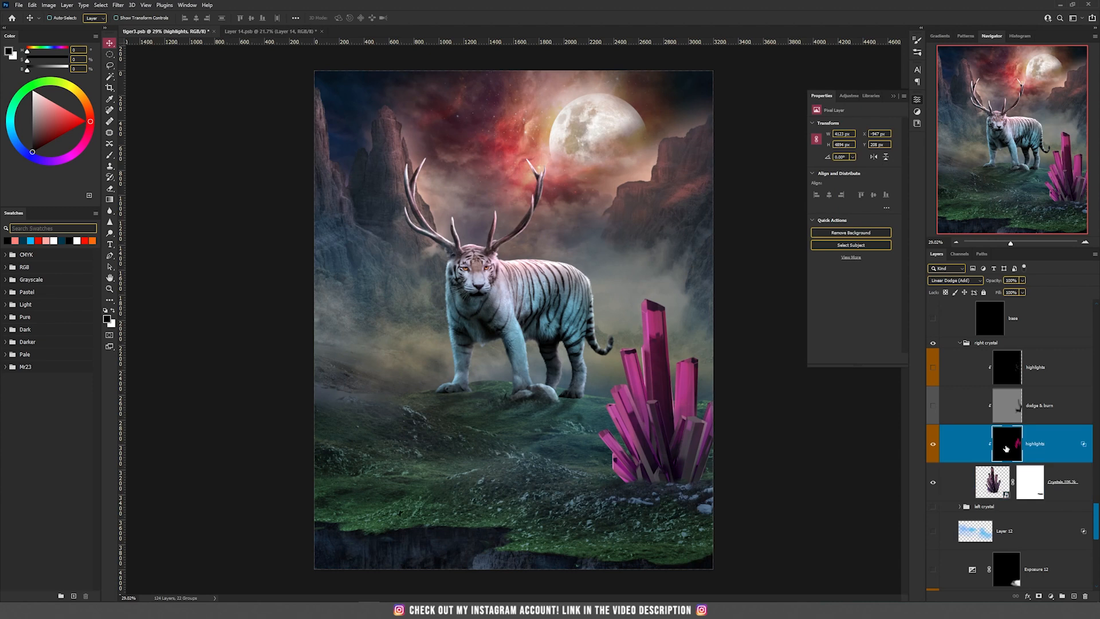
{"action": "left_click", "coordinate": [933, 406]}
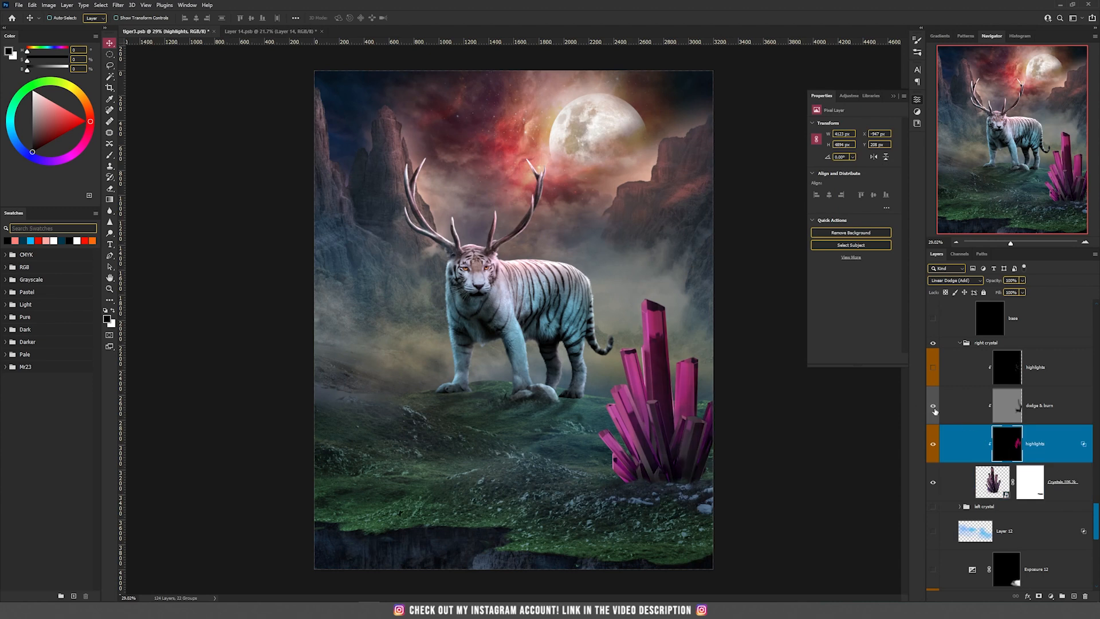
{"action": "left_click", "coordinate": [1006, 414]}
{"action": "left_click", "coordinate": [932, 369]}
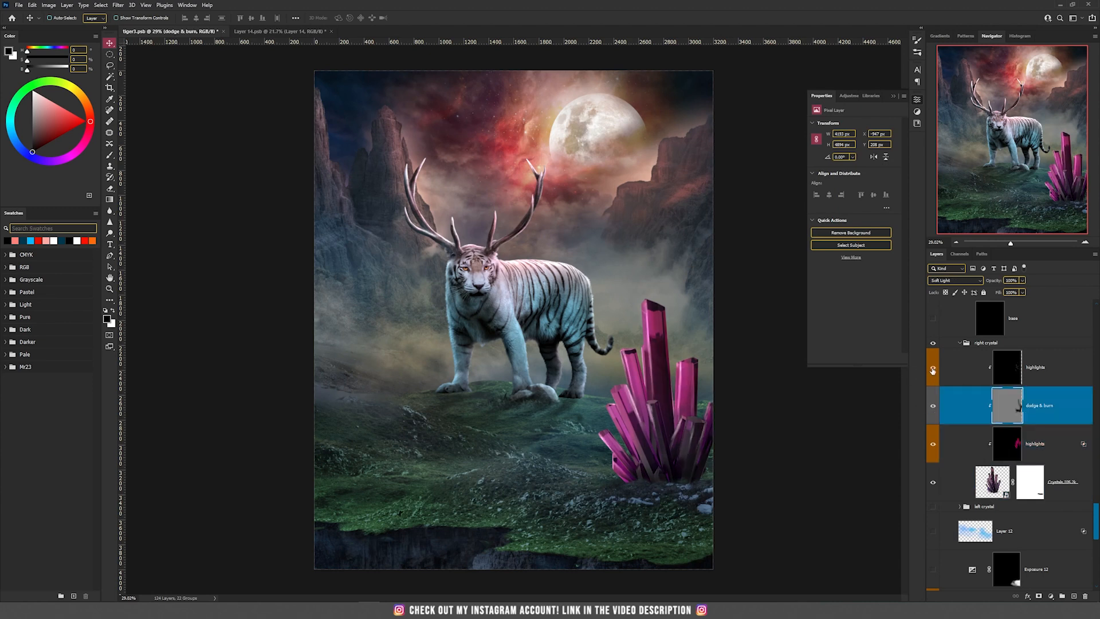
{"action": "left_click", "coordinate": [1004, 367]}
Expand the left crystal group and make the small crystal on the left of the hill visible
{"action": "scroll", "coordinate": [968, 390], "scroll_direction": "down", "scroll_amount": 3}
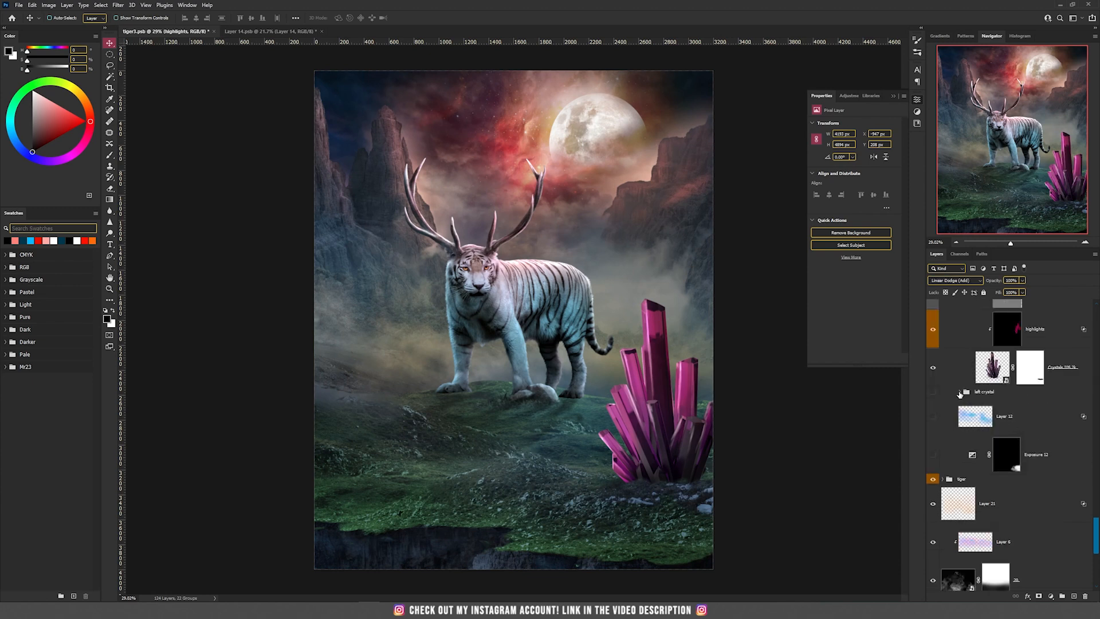
{"action": "left_click", "coordinate": [960, 391]}
{"action": "scroll", "coordinate": [961, 437], "scroll_direction": "down", "scroll_amount": 1}
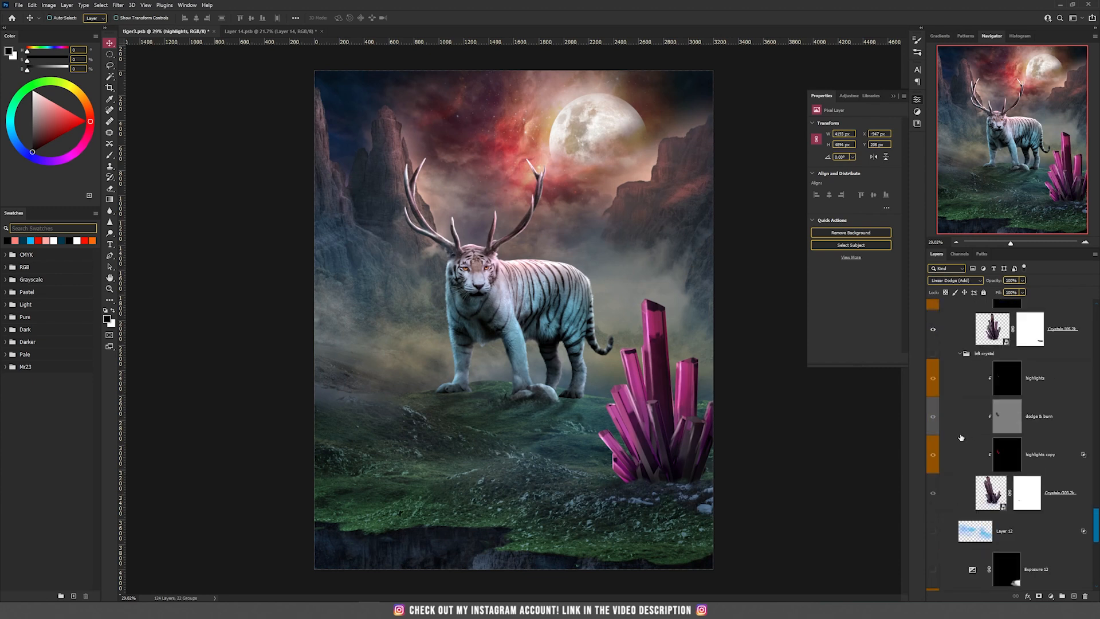
{"action": "left_click", "coordinate": [933, 494]}
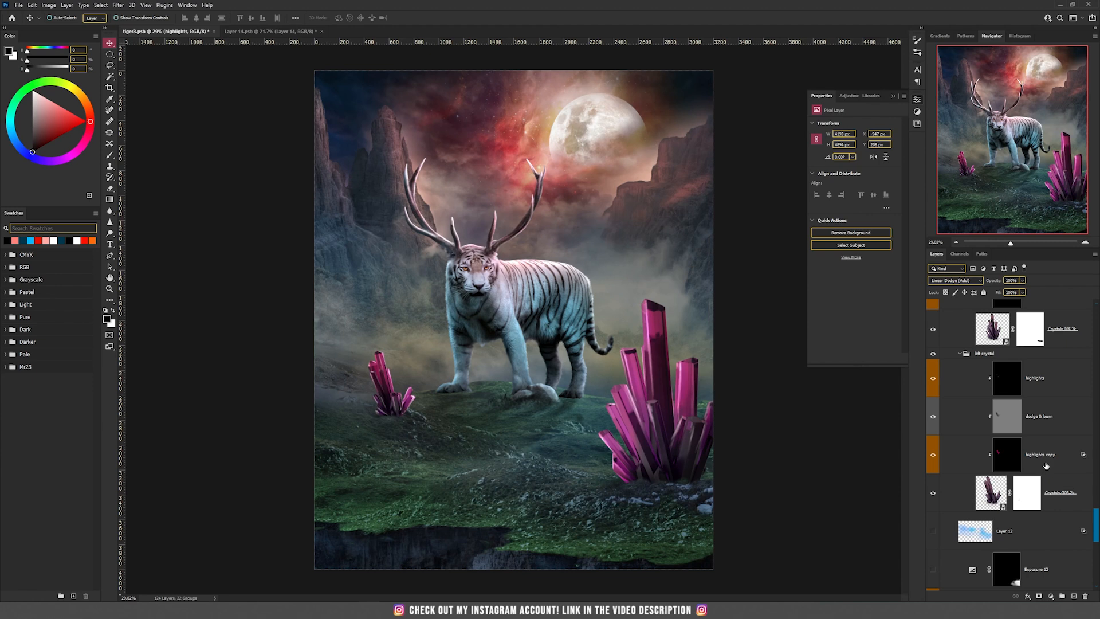
Toggle the left crystal's highlights copy, dodge & burn and highlights layers to compare their effect, leaving them shown
{"action": "left_click", "coordinate": [933, 455]}
{"action": "left_click", "coordinate": [933, 379]}
{"action": "left_click", "coordinate": [932, 458]}
{"action": "left_click", "coordinate": [1005, 463]}
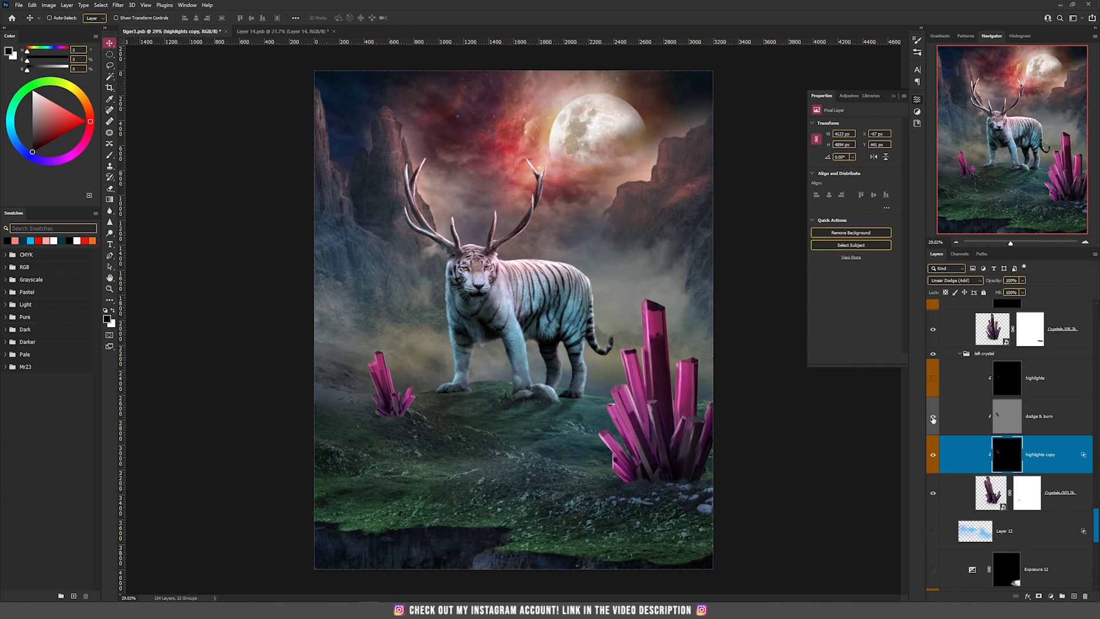
{"action": "left_click", "coordinate": [933, 419]}
{"action": "left_click", "coordinate": [937, 385]}
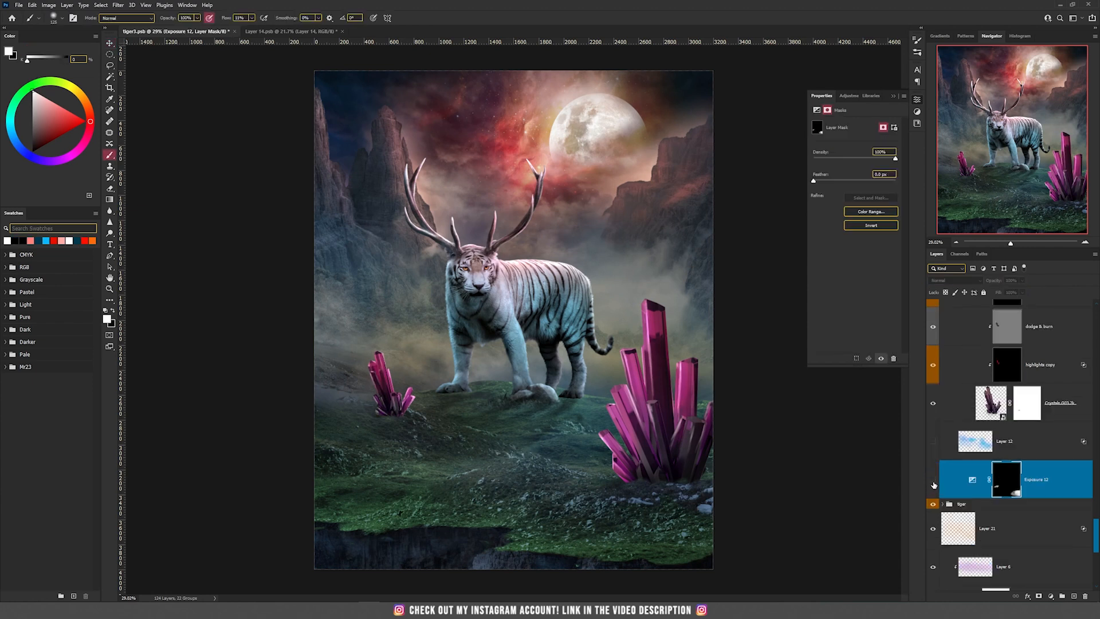
Show the Exposure 12 adjustment layer beneath the crystals and preview the magic layer in the Magic group
{"action": "left_click", "coordinate": [934, 481]}
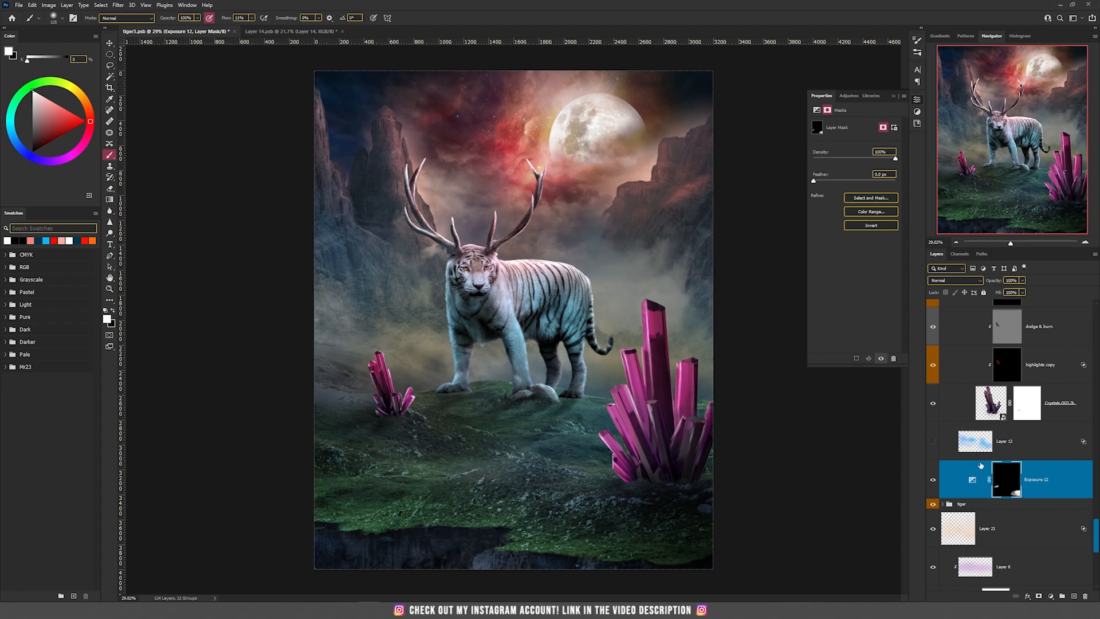
{"action": "scroll", "coordinate": [1051, 474], "scroll_direction": "up", "scroll_amount": 5}
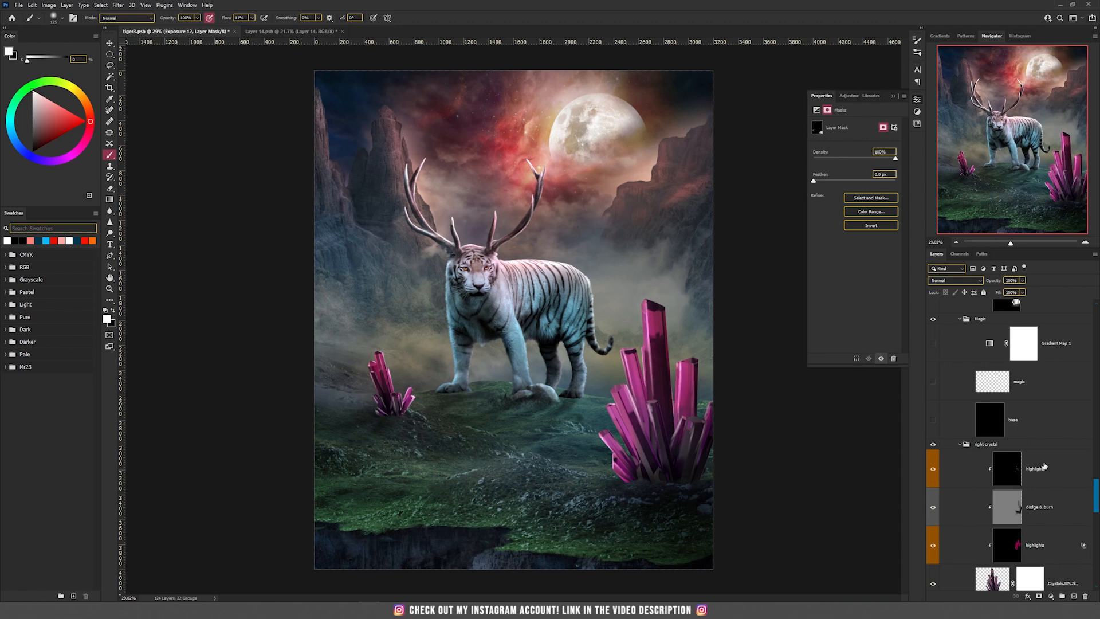
{"action": "scroll", "coordinate": [1010, 439], "scroll_direction": "up", "scroll_amount": 3}
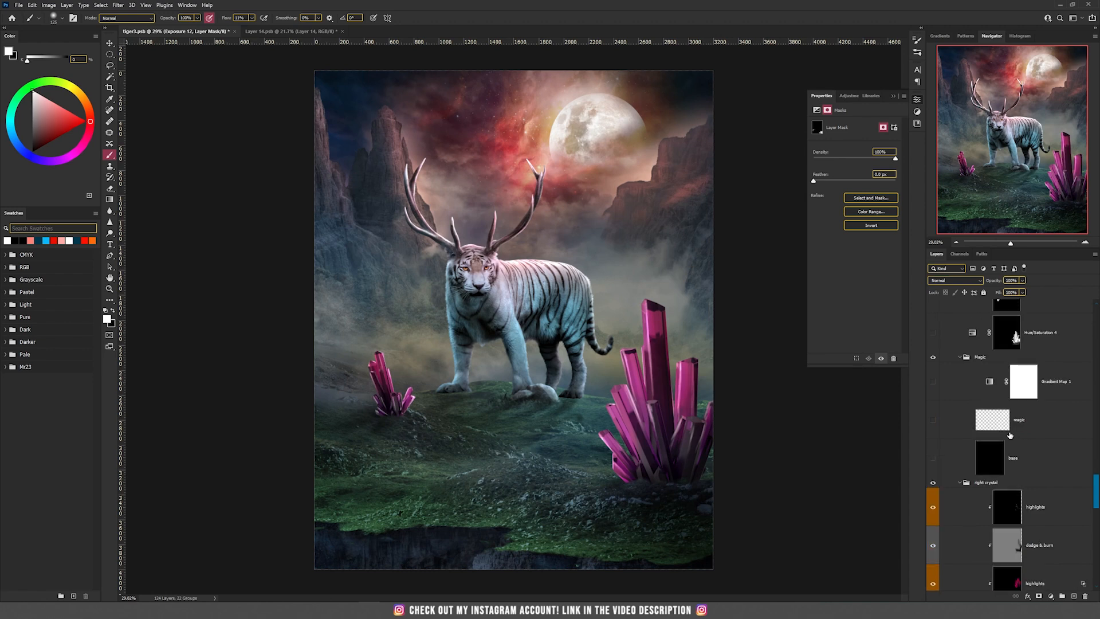
{"action": "left_click", "coordinate": [933, 409]}
{"action": "left_click", "coordinate": [977, 411]}
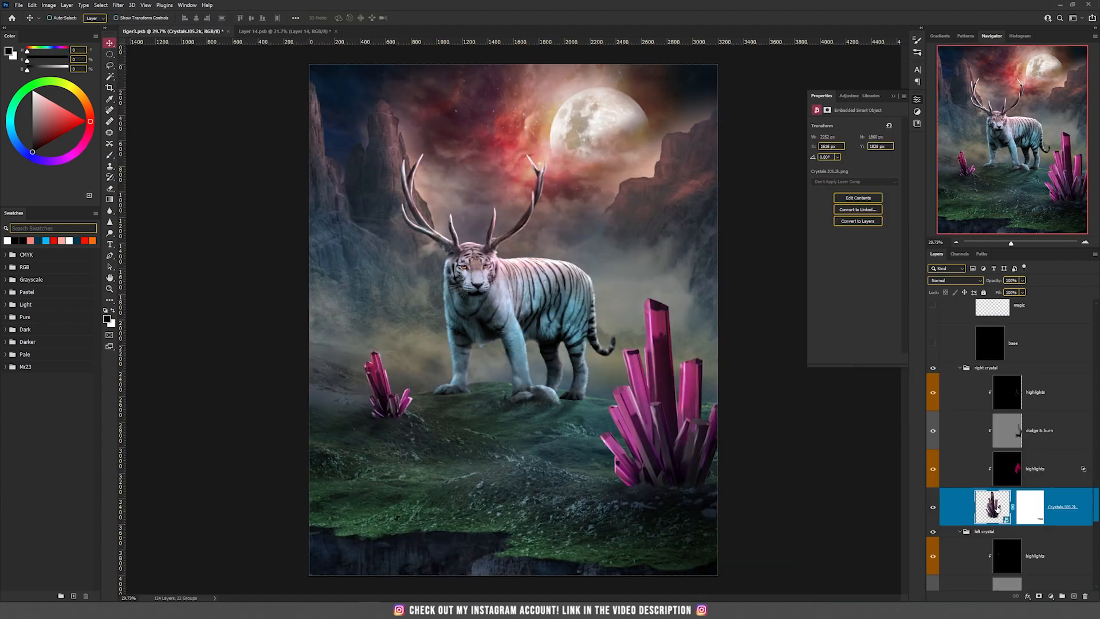
Recolour the right crystal with a new Hue/Saturation adjustment layer masked to its outline above Hue/Saturation 4, using Colorize and shifting the hue
{"action": "left_click", "coordinate": [996, 513], "text": "ctrl"}
{"action": "scroll", "coordinate": [1041, 474], "scroll_direction": "up", "scroll_amount": 3}
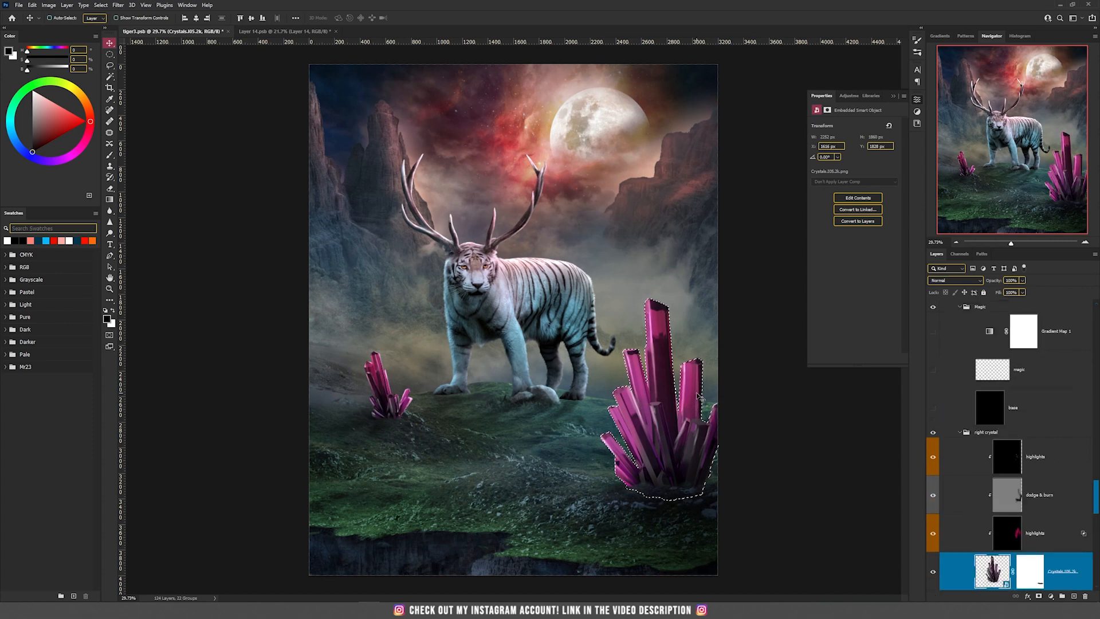
{"action": "scroll", "coordinate": [697, 395], "scroll_direction": "up", "scroll_amount": 3}
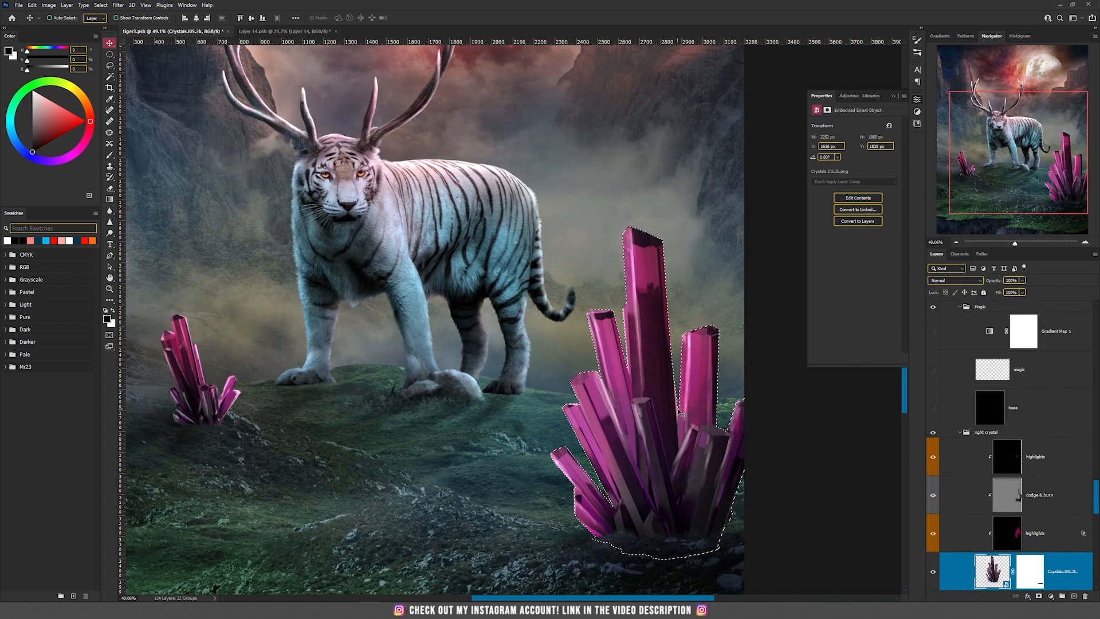
{"action": "scroll", "coordinate": [1032, 418], "scroll_direction": "up", "scroll_amount": 5}
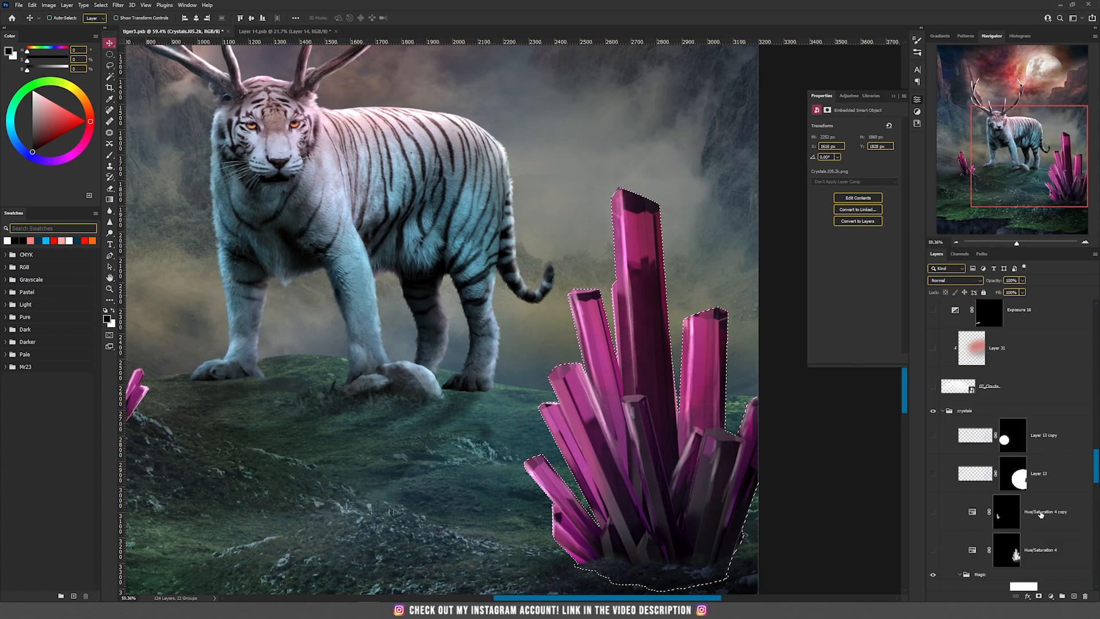
{"action": "left_click", "coordinate": [1032, 403]}
{"action": "scroll", "coordinate": [1033, 435], "scroll_direction": "down", "scroll_amount": 1}
{"action": "left_click", "coordinate": [1041, 512]}
{"action": "left_click", "coordinate": [1051, 596]}
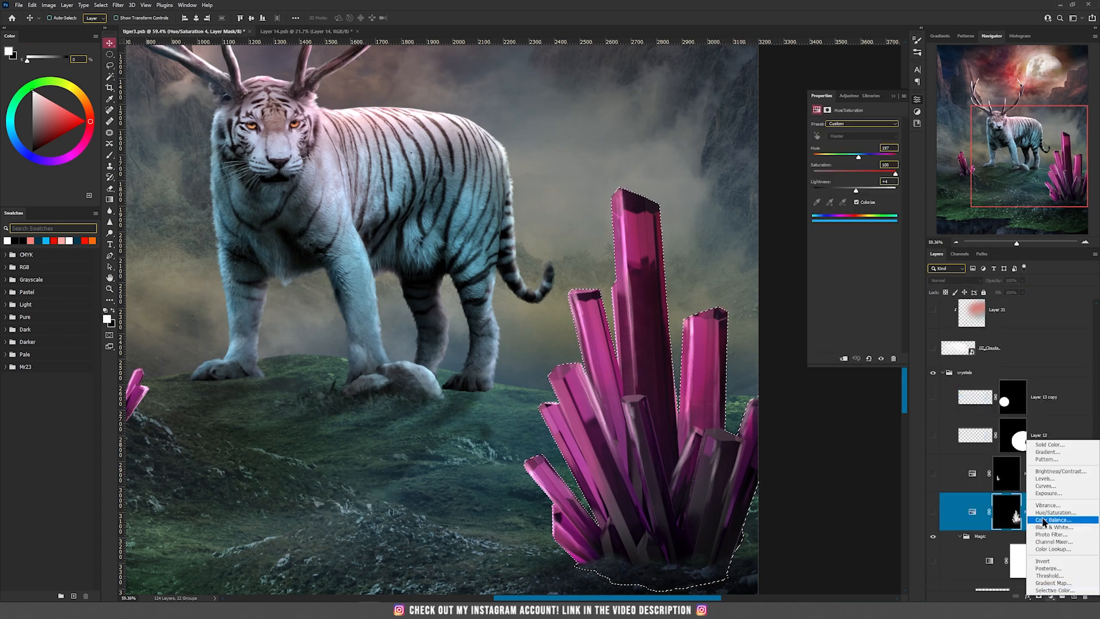
{"action": "left_click", "coordinate": [1057, 513]}
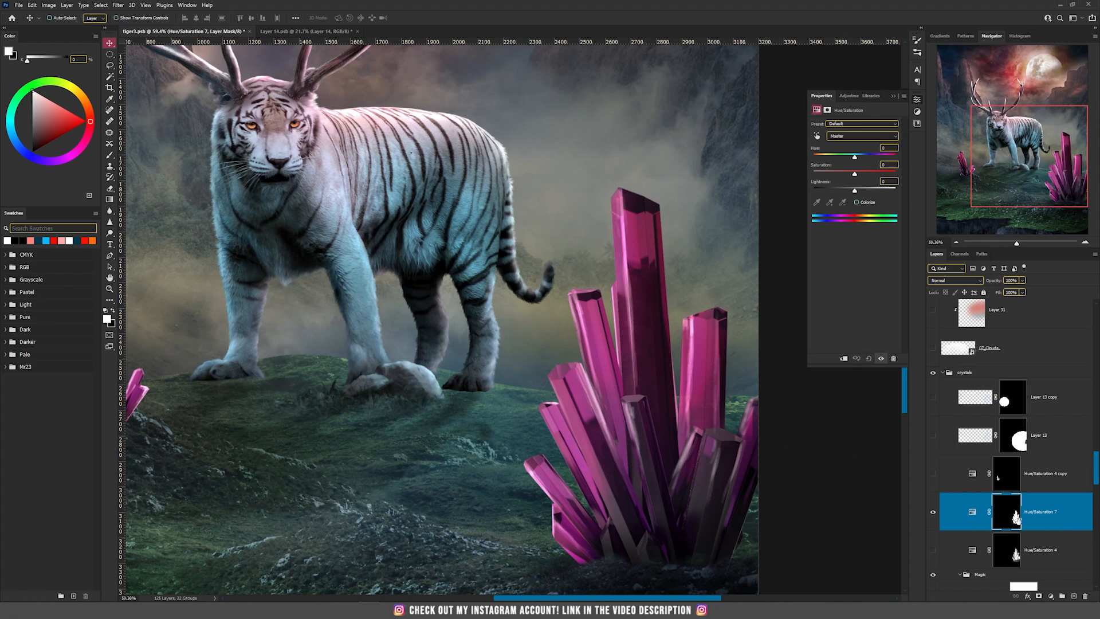
{"action": "left_click", "coordinate": [858, 202]}
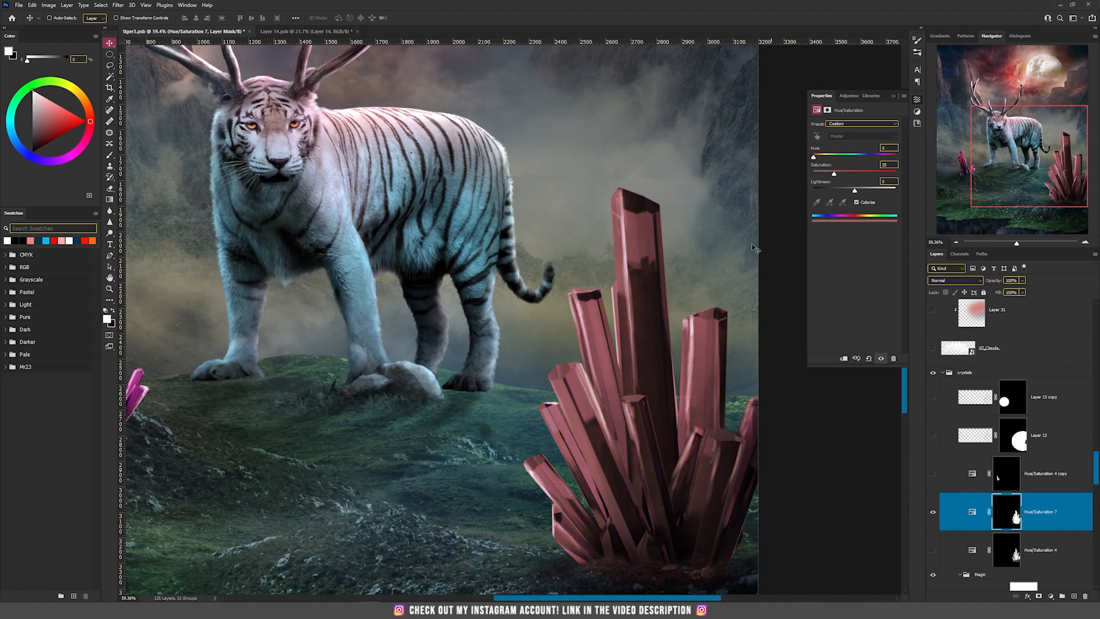
{"action": "left_click_drag", "start_coordinate": [854, 159], "coordinate": [825, 166]}
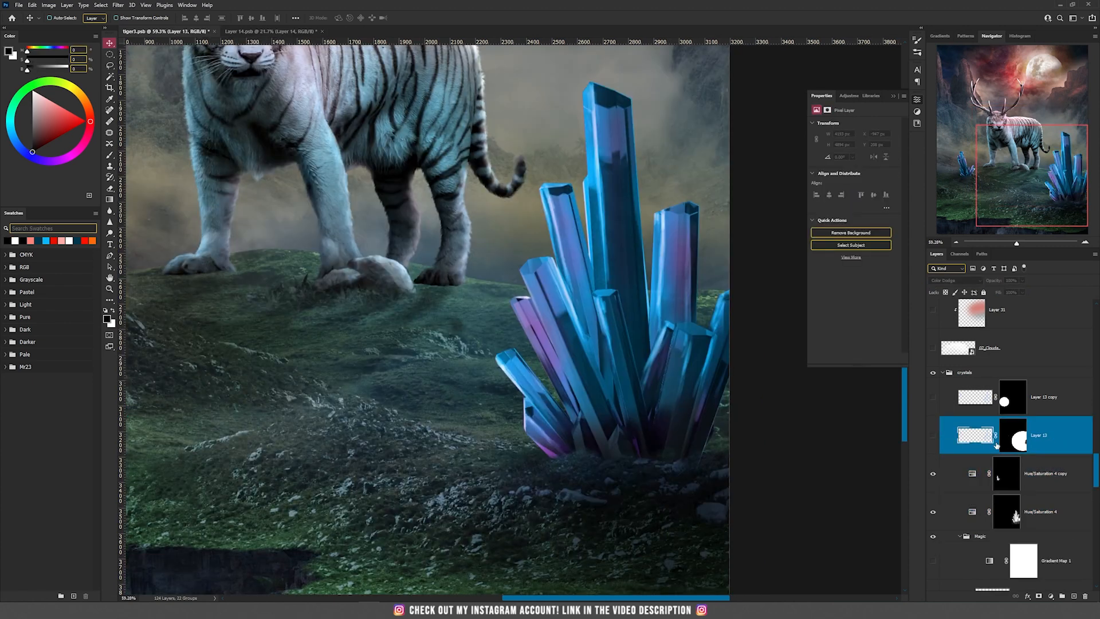
Preview the glow of Layer 13 on and off, and paint a blue glow over the crystals on a new Color Dodge layer
{"action": "left_click", "coordinate": [935, 437]}
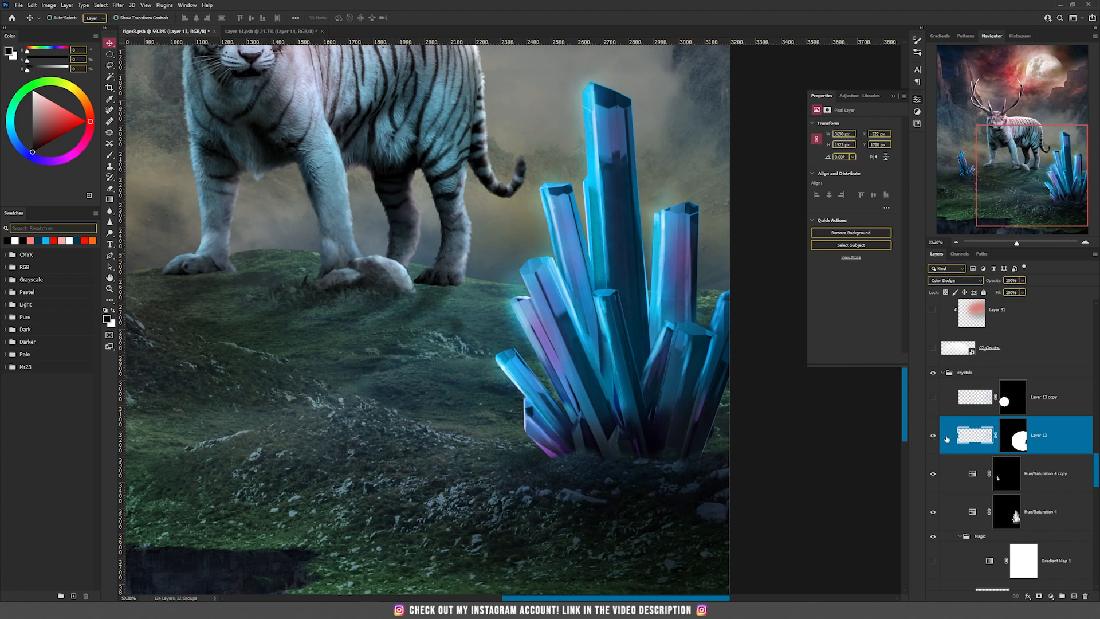
{"action": "left_click", "coordinate": [934, 438]}
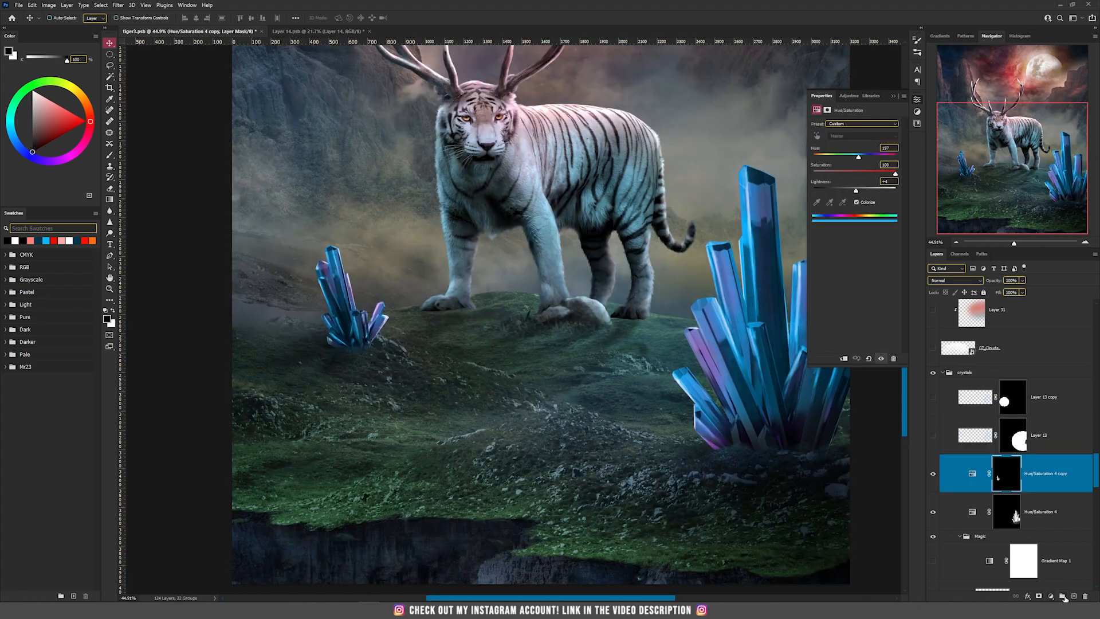
{"action": "left_click", "coordinate": [1063, 596]}
{"action": "key", "text": "b"}
{"action": "left_click", "coordinate": [955, 280]}
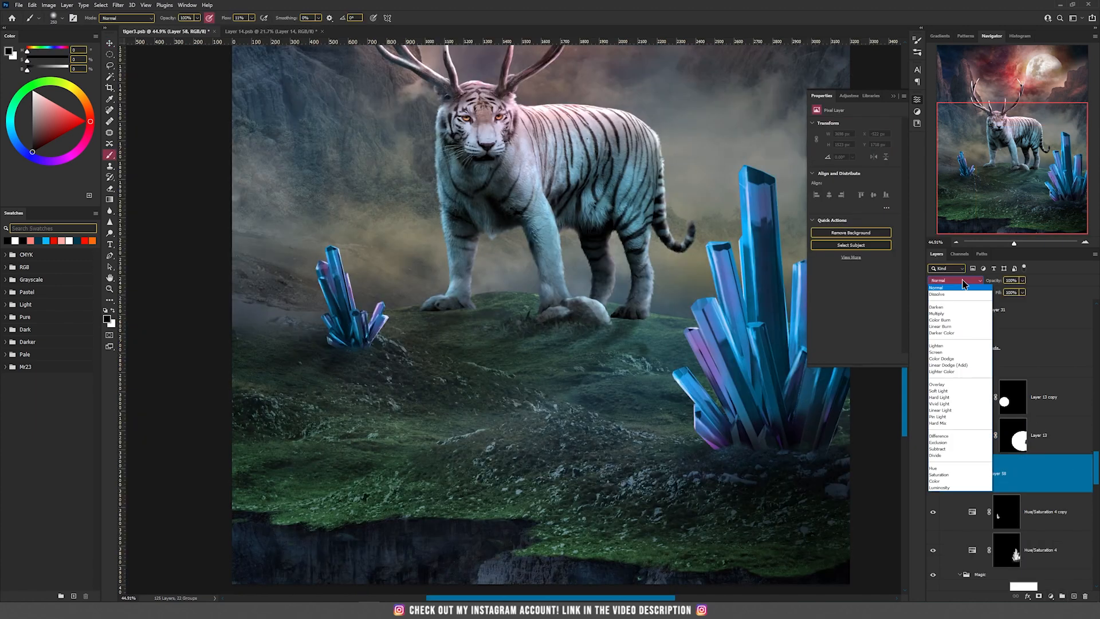
{"action": "left_click", "coordinate": [942, 359]}
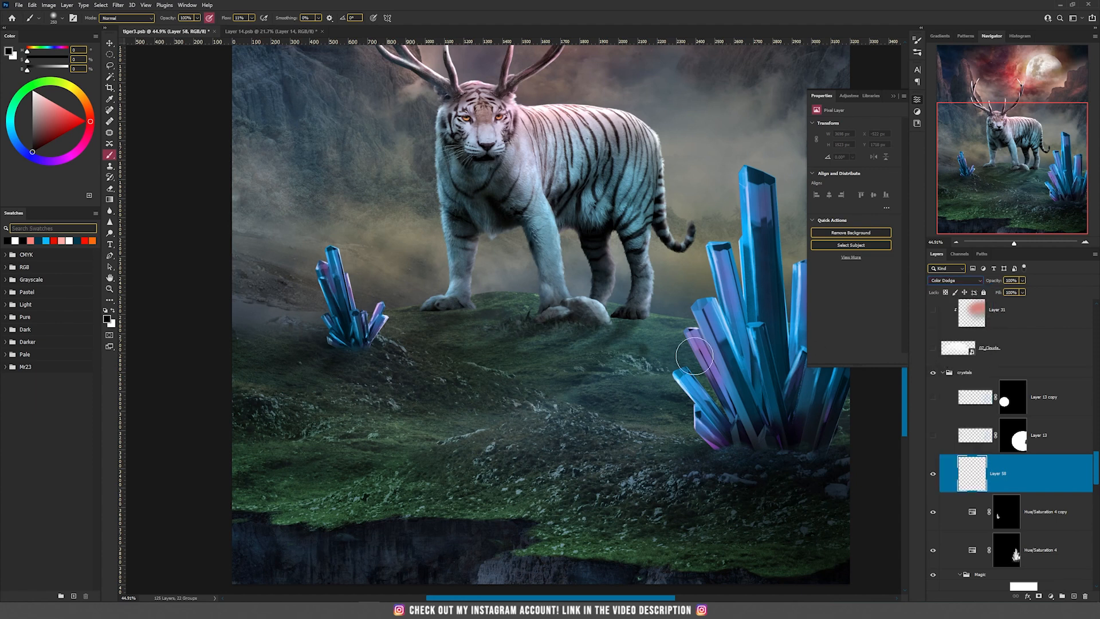
{"action": "left_click", "coordinate": [45, 242]}
{"action": "mouse_move", "coordinate": [697, 399]}
{"action": "left_mouse_down"}
{"action": "mouse_move", "coordinate": [689, 347]}
{"action": "mouse_move", "coordinate": [742, 172]}
{"action": "mouse_move", "coordinate": [748, 324]}
{"action": "mouse_move", "coordinate": [732, 266]}
{"action": "left_mouse_up"}
{"action": "left_click_drag", "start_coordinate": [679, 380], "coordinate": [709, 427]}
{"action": "mouse_move", "coordinate": [767, 332]}
{"action": "left_mouse_down"}
{"action": "mouse_move", "coordinate": [642, 358]}
{"action": "mouse_move", "coordinate": [650, 264]}
{"action": "left_mouse_up"}
{"action": "mouse_move", "coordinate": [240, 305]}
{"action": "left_mouse_down"}
{"action": "mouse_move", "coordinate": [221, 283]}
{"action": "mouse_move", "coordinate": [230, 344]}
{"action": "mouse_move", "coordinate": [245, 331]}
{"action": "left_mouse_up"}
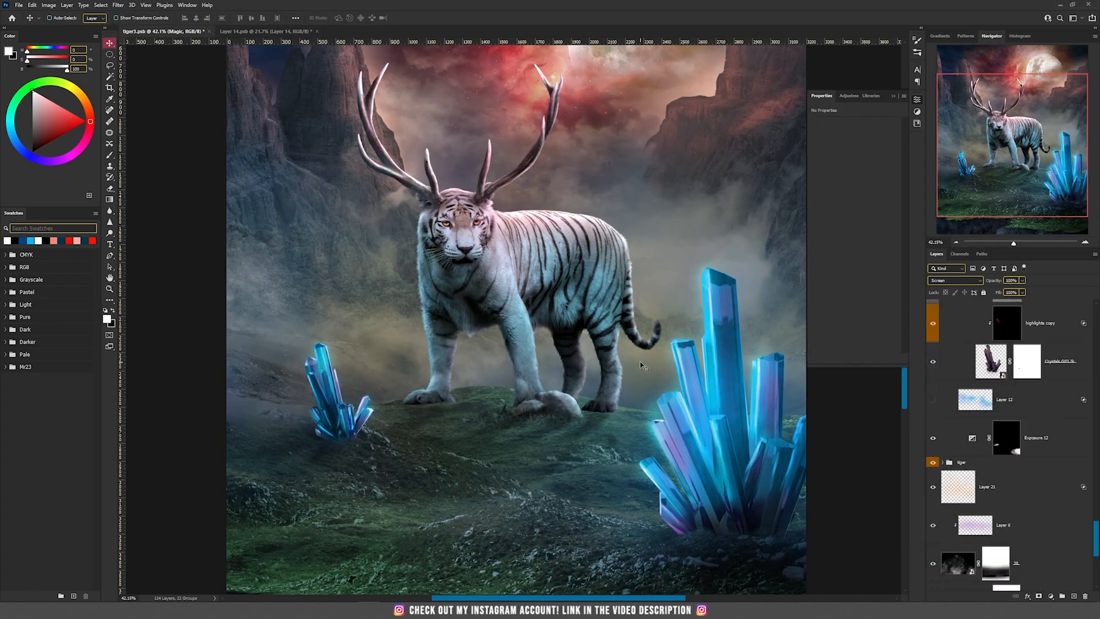
Preview the blue ground light of Layer 12 by showing, selecting and hiding it
{"action": "left_click", "coordinate": [934, 400]}
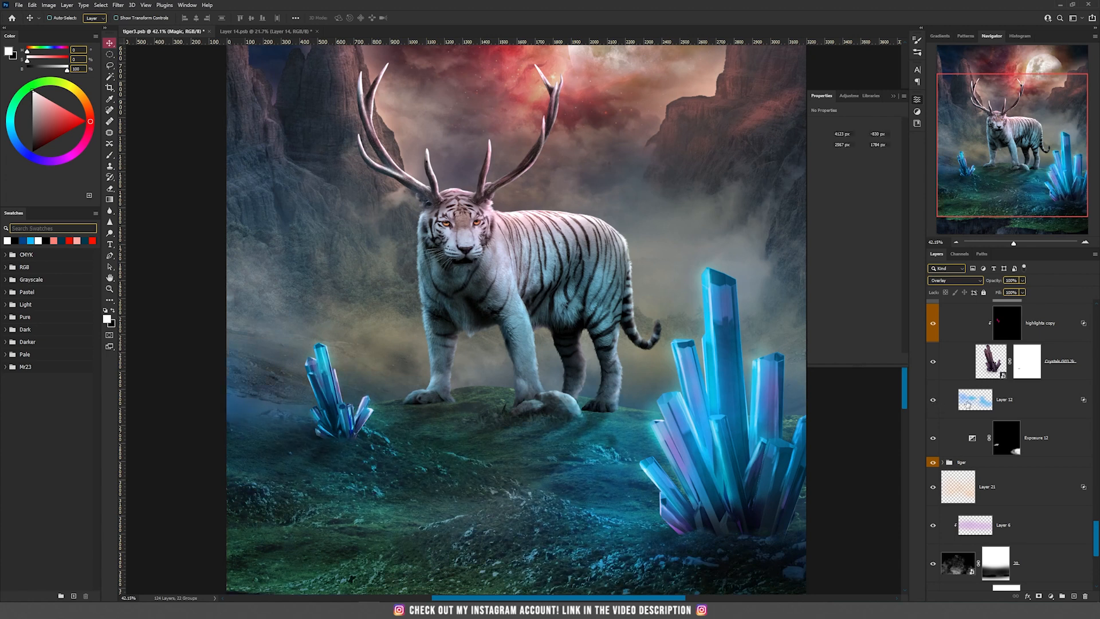
{"action": "left_click", "coordinate": [967, 404]}
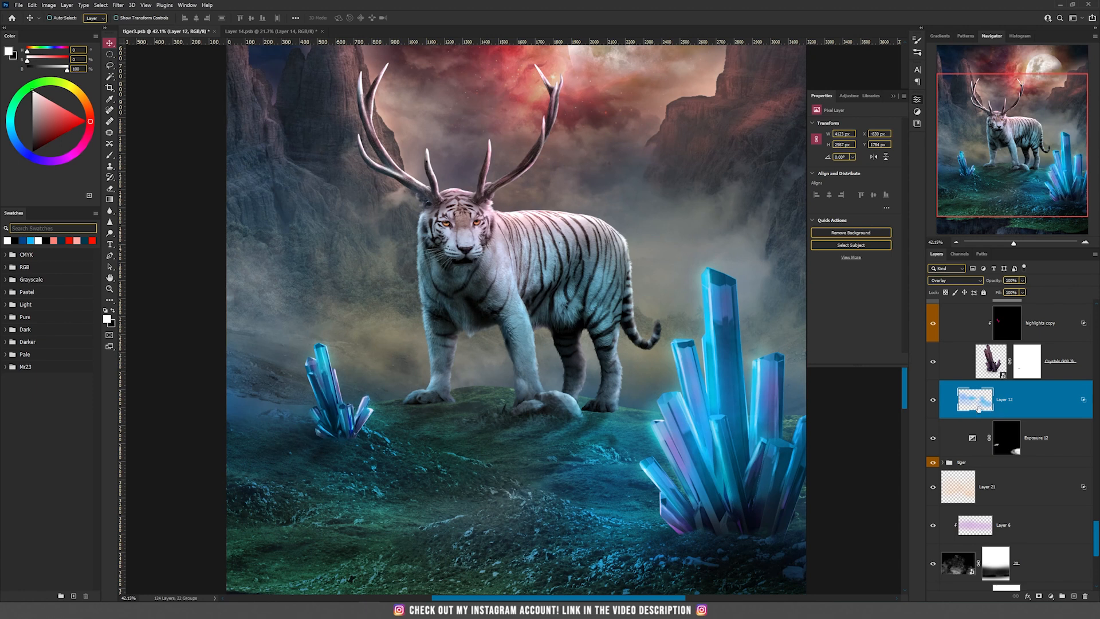
{"action": "left_click", "coordinate": [934, 404]}
Paint blue light on the ground around the crystals on a new Overlay layer and raise its Underlying Layer shadow point in Blend If
{"action": "left_click", "coordinate": [1074, 596]}
{"action": "left_click", "coordinate": [954, 280]}
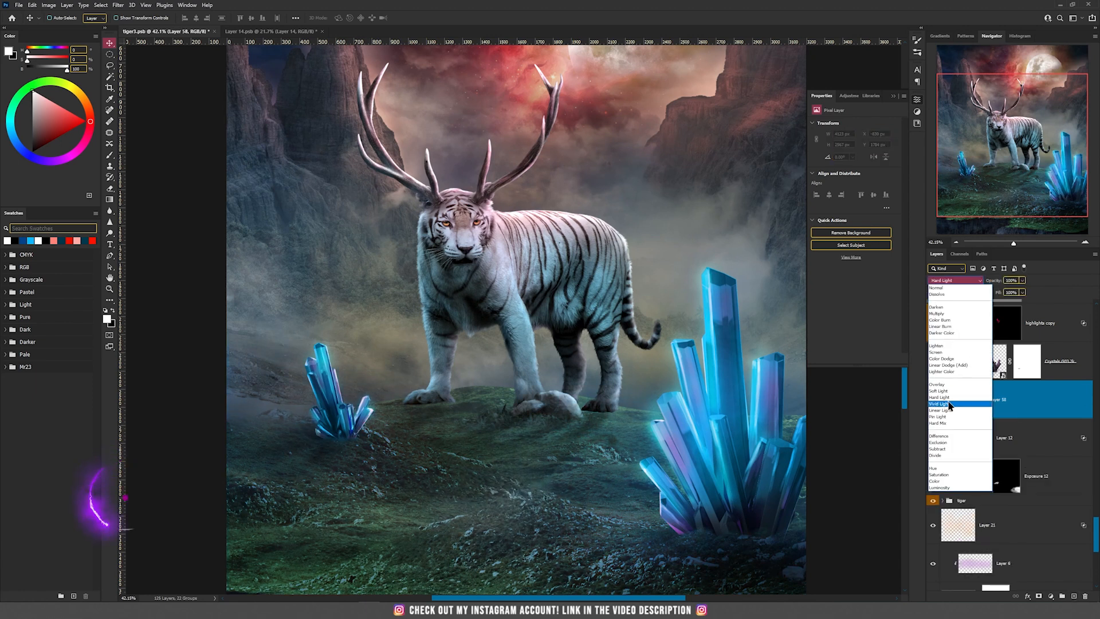
{"action": "left_click", "coordinate": [937, 384]}
{"action": "left_click", "coordinate": [30, 240]}
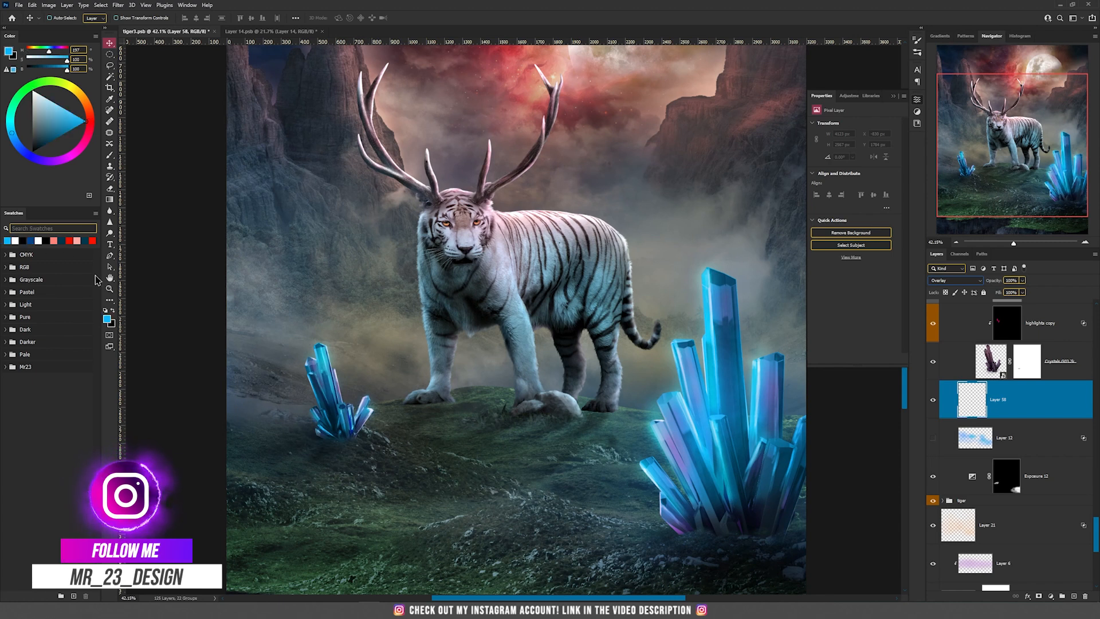
{"action": "key", "text": "b"}
{"action": "mouse_move", "coordinate": [297, 479]}
{"action": "left_mouse_down"}
{"action": "mouse_move", "coordinate": [430, 460]}
{"action": "mouse_move", "coordinate": [515, 423]}
{"action": "mouse_move", "coordinate": [667, 499]}
{"action": "mouse_move", "coordinate": [443, 581]}
{"action": "mouse_move", "coordinate": [452, 587]}
{"action": "mouse_move", "coordinate": [359, 592]}
{"action": "mouse_move", "coordinate": [395, 546]}
{"action": "mouse_move", "coordinate": [225, 472]}
{"action": "mouse_move", "coordinate": [238, 489]}
{"action": "mouse_move", "coordinate": [235, 517]}
{"action": "mouse_move", "coordinate": [244, 464]}
{"action": "mouse_move", "coordinate": [295, 430]}
{"action": "left_mouse_up"}
{"action": "mouse_move", "coordinate": [613, 457]}
{"action": "left_mouse_down"}
{"action": "mouse_move", "coordinate": [662, 496]}
{"action": "mouse_move", "coordinate": [651, 576]}
{"action": "left_mouse_up"}
{"action": "key", "text": "v"}
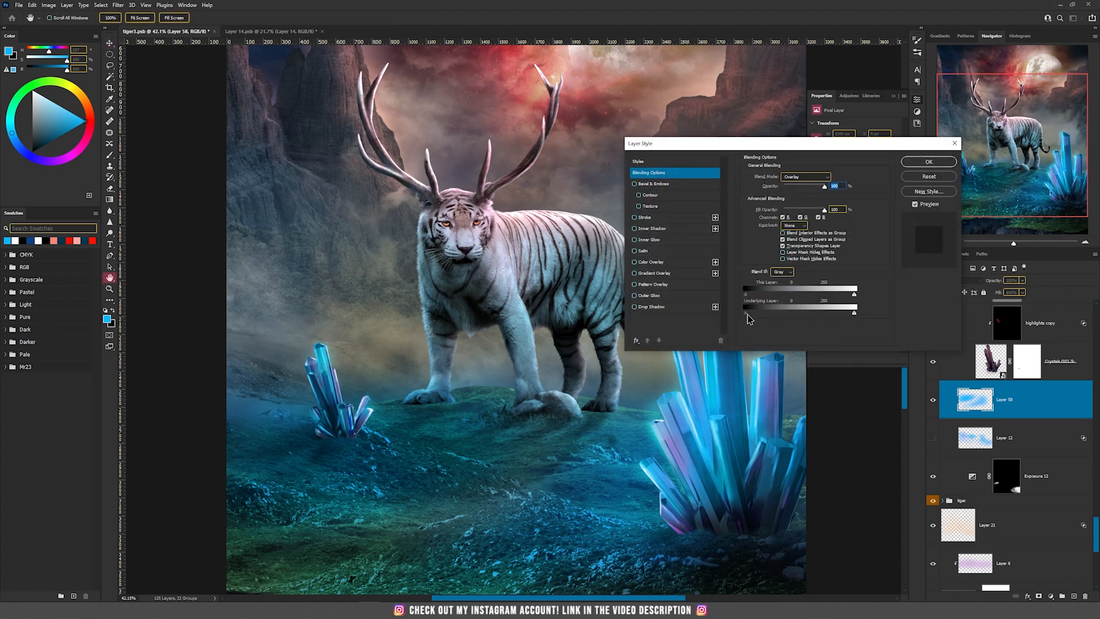
{"action": "left_click_drag", "start_coordinate": [748, 319], "coordinate": [783, 320]}
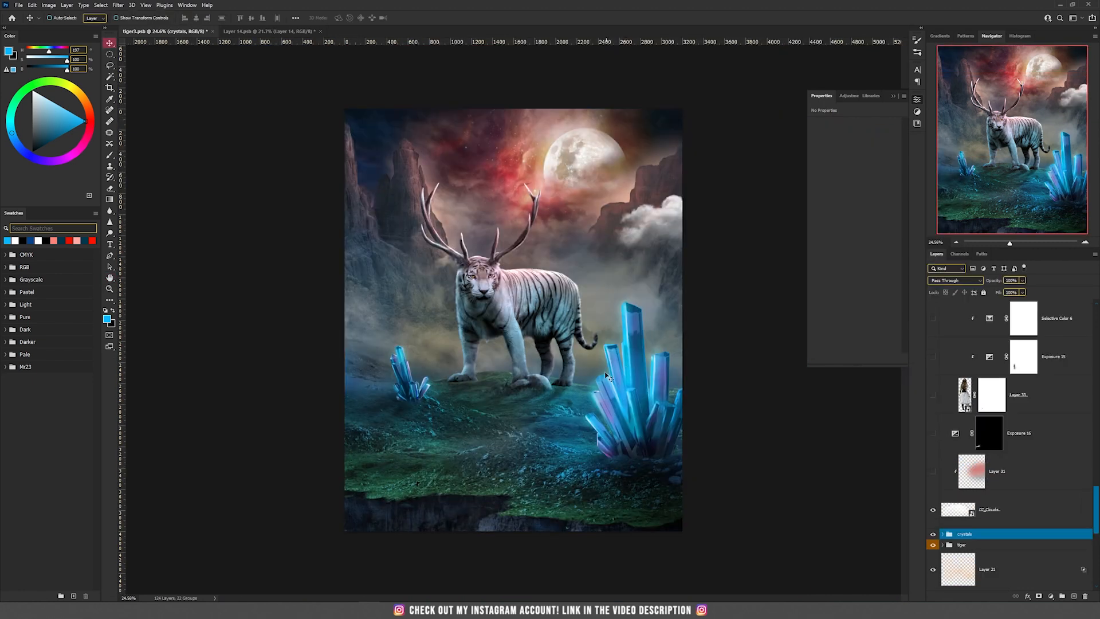
Examine the 07_Clouds layer in front of the right cliffs and make the red Layer 31 clipped to it visible
{"action": "scroll", "coordinate": [630, 247], "scroll_direction": "up", "scroll_amount": 5}
{"action": "left_click_drag", "start_coordinate": [715, 347], "coordinate": [606, 403]}
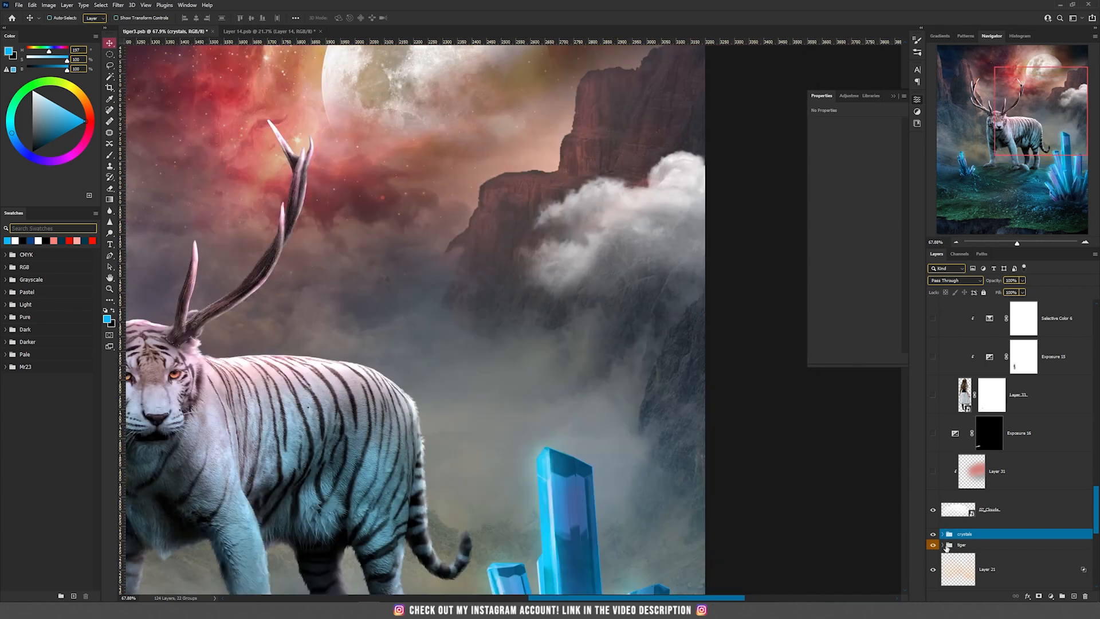
{"action": "left_click", "coordinate": [950, 522]}
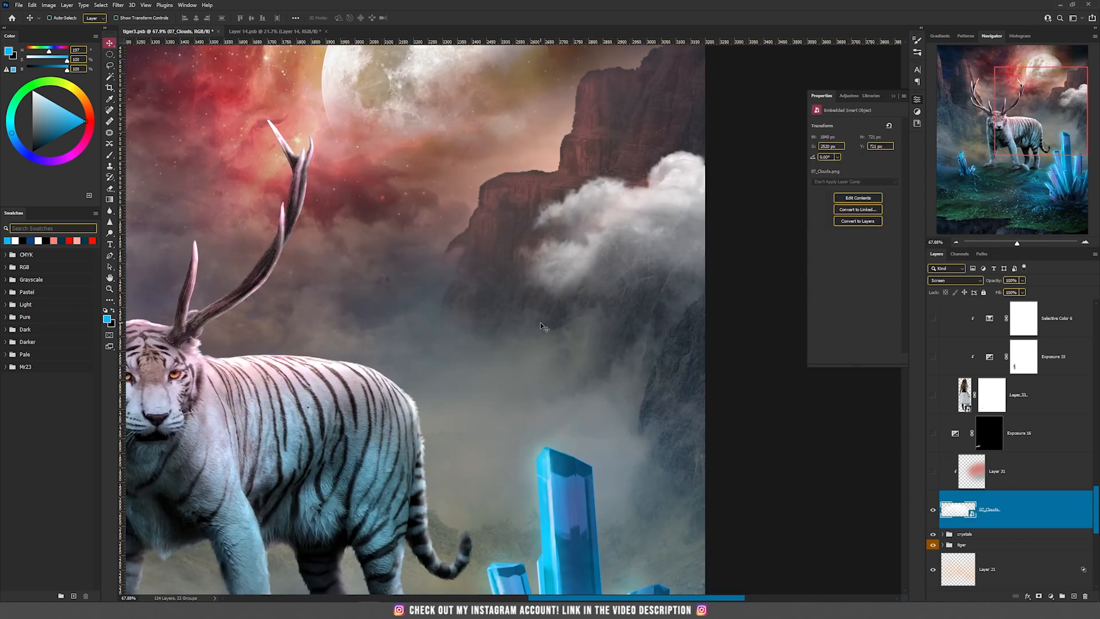
{"action": "scroll", "coordinate": [541, 327], "scroll_direction": "down", "scroll_amount": 2}
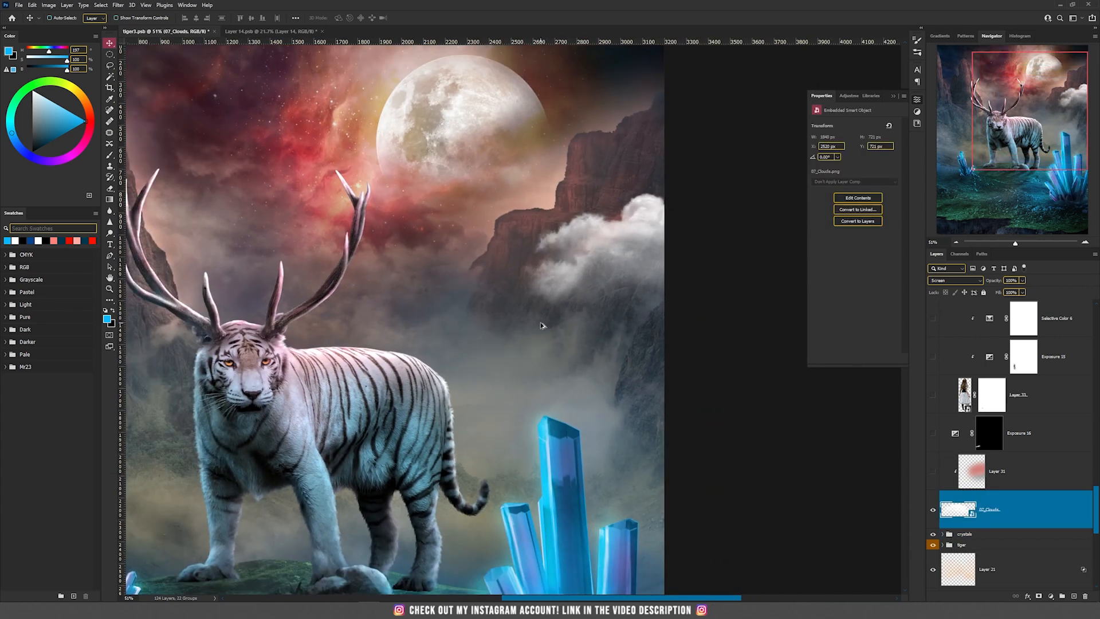
{"action": "left_click", "coordinate": [1038, 481]}
{"action": "left_click", "coordinate": [933, 471]}
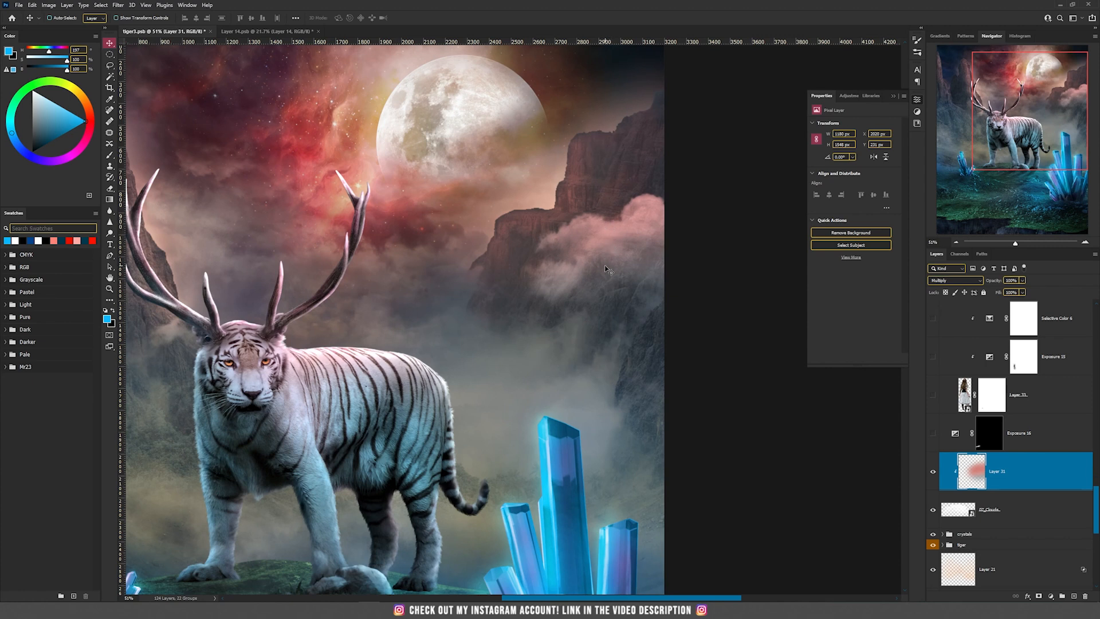
{"action": "scroll", "coordinate": [596, 231], "scroll_direction": "up", "scroll_amount": 1}
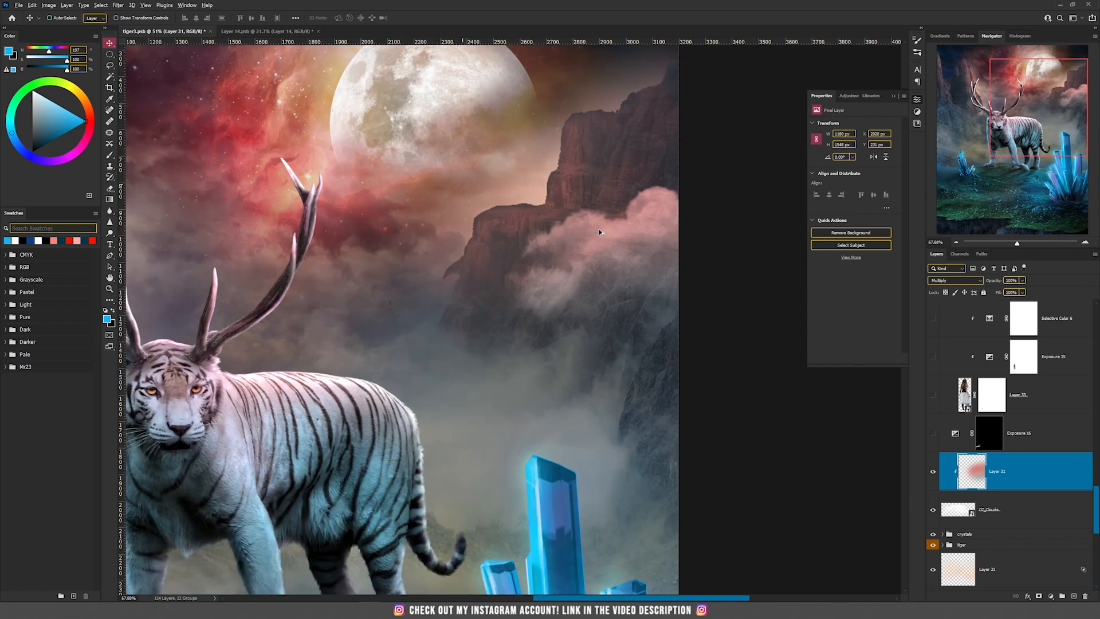
Open the woman's Layer 33 smart object, enable its layer mask to cut her out, and show her layer in the composite
{"action": "scroll", "coordinate": [599, 232], "scroll_direction": "down", "scroll_amount": 2}
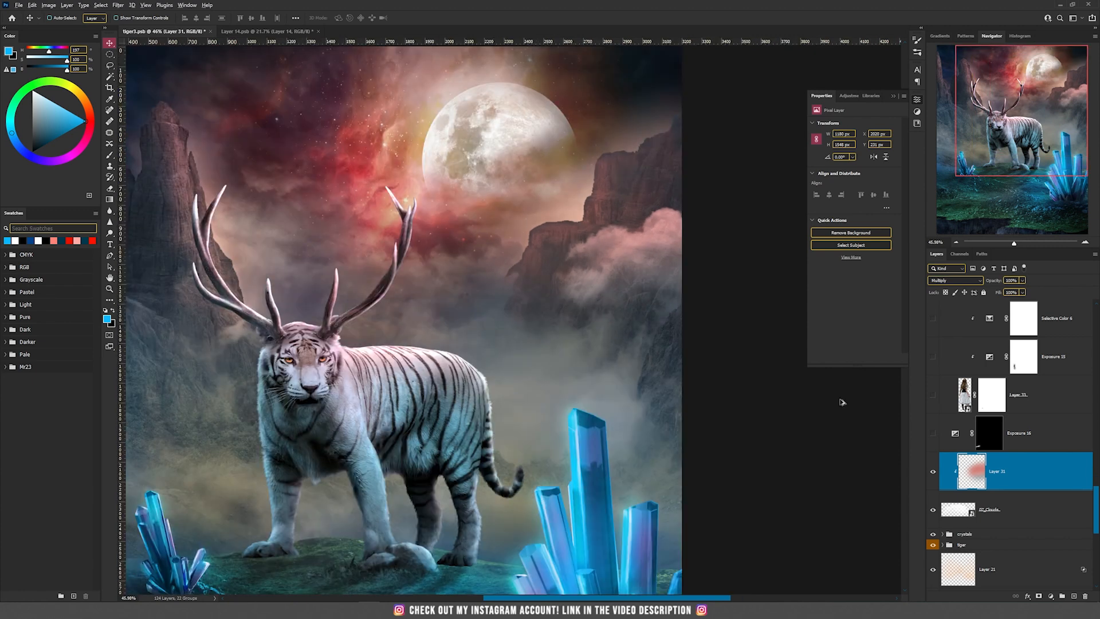
{"action": "double_click", "coordinate": [965, 394]}
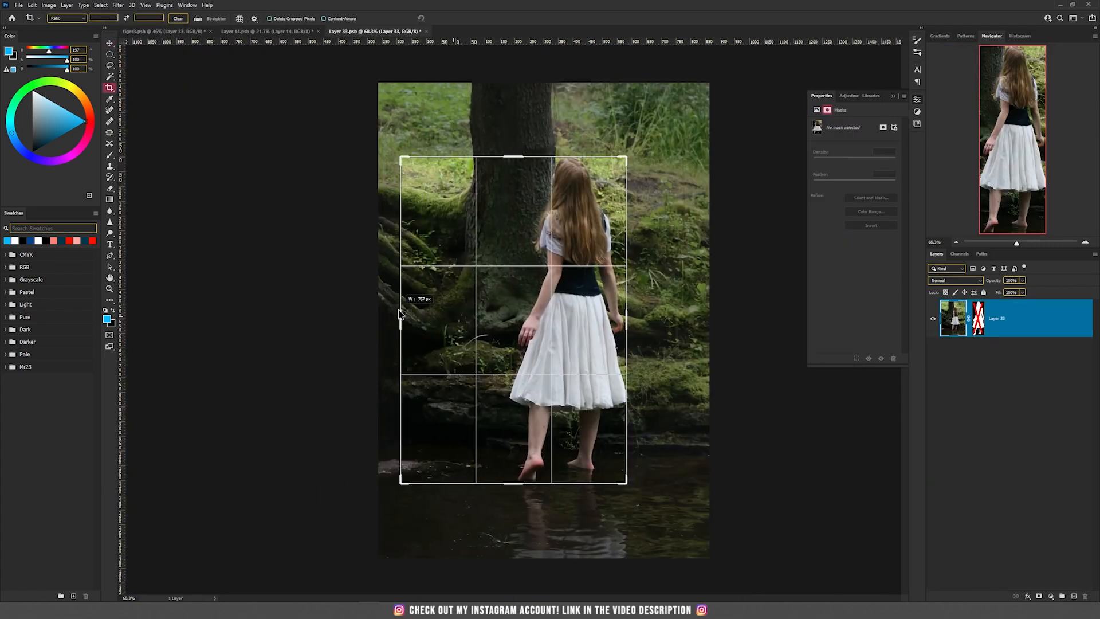
{"action": "left_click_drag", "start_coordinate": [401, 314], "coordinate": [494, 314]}
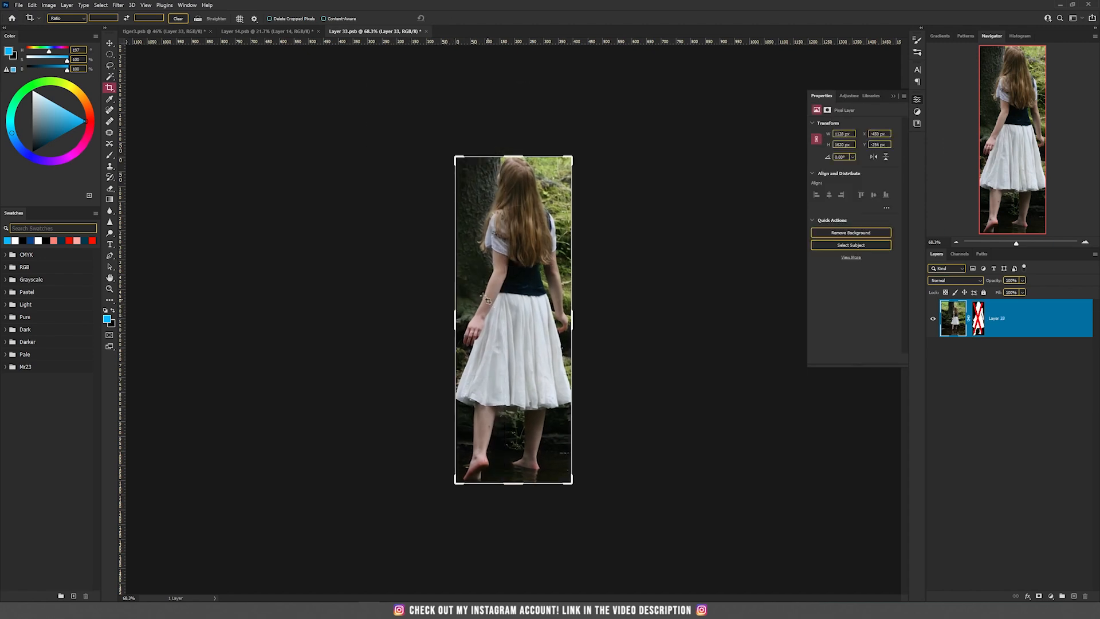
{"action": "left_click", "coordinate": [981, 320], "text": "shift"}
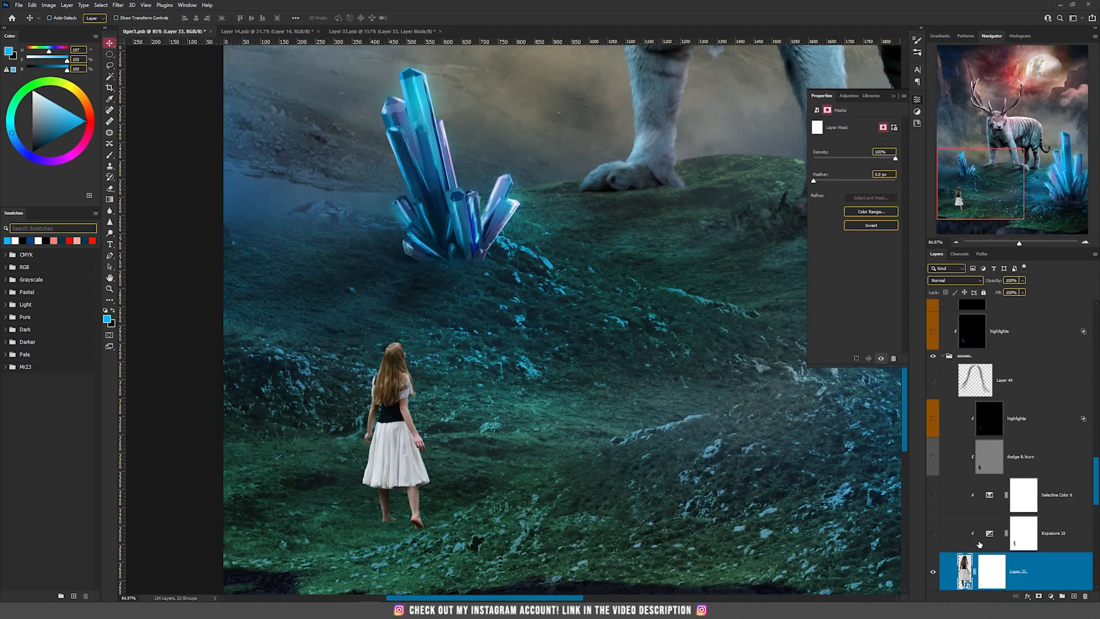
Show the Exposure 15 and Selective Color 6 adjustments clipped to the woman and open the Selective Color settings for Neutrals
{"action": "scroll", "coordinate": [939, 424], "scroll_direction": "down", "scroll_amount": 2}
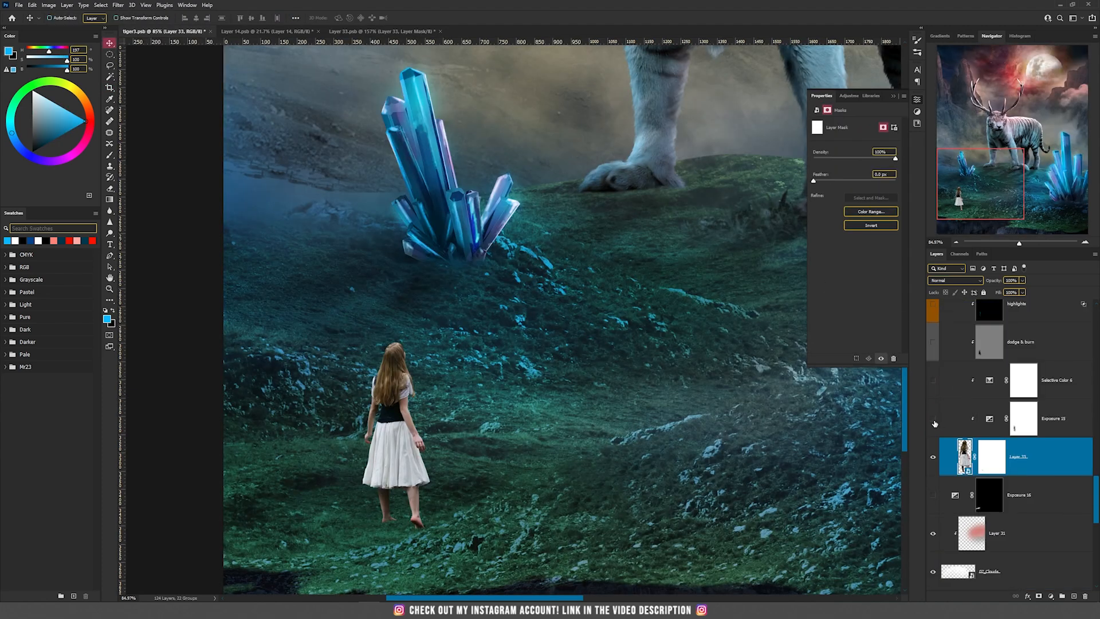
{"action": "left_click", "coordinate": [934, 421]}
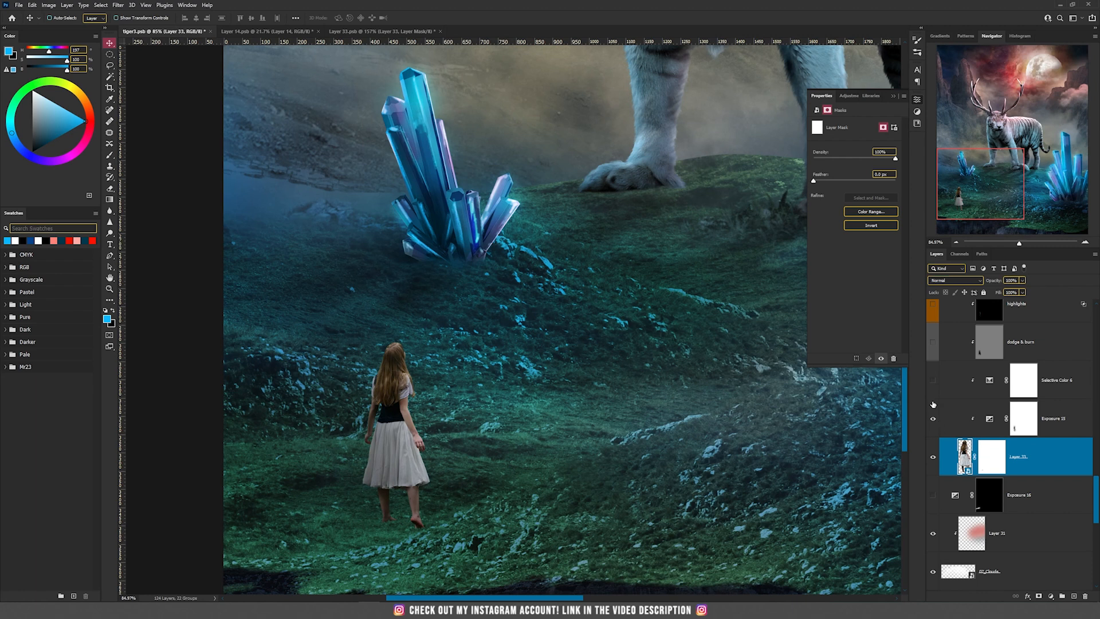
{"action": "scroll", "coordinate": [311, 480], "scroll_direction": "up", "scroll_amount": 3}
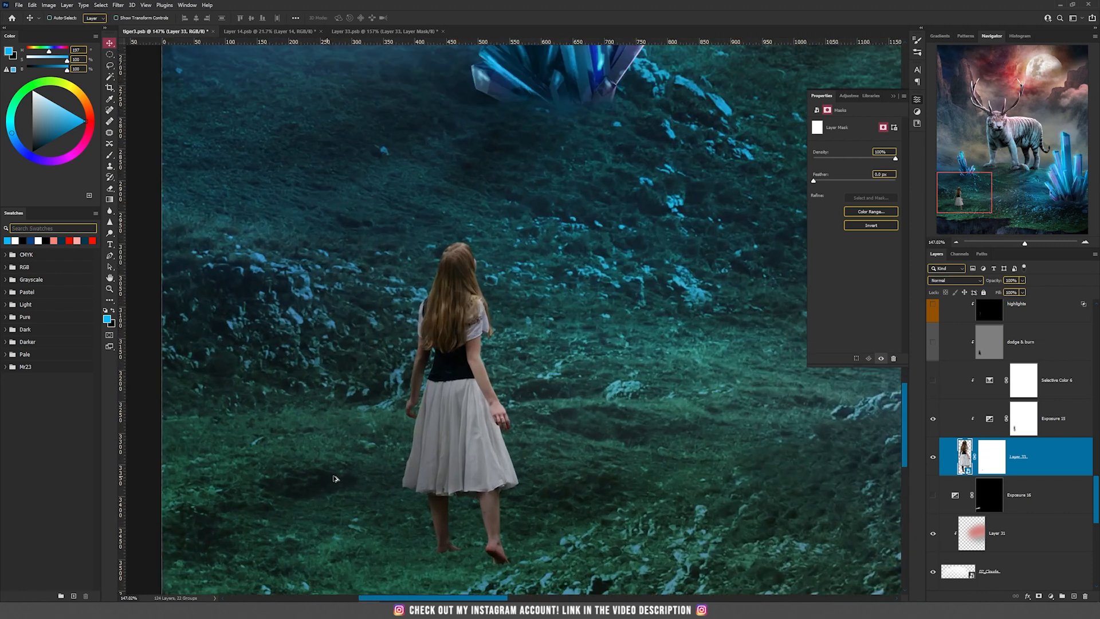
{"action": "left_click", "coordinate": [1045, 460]}
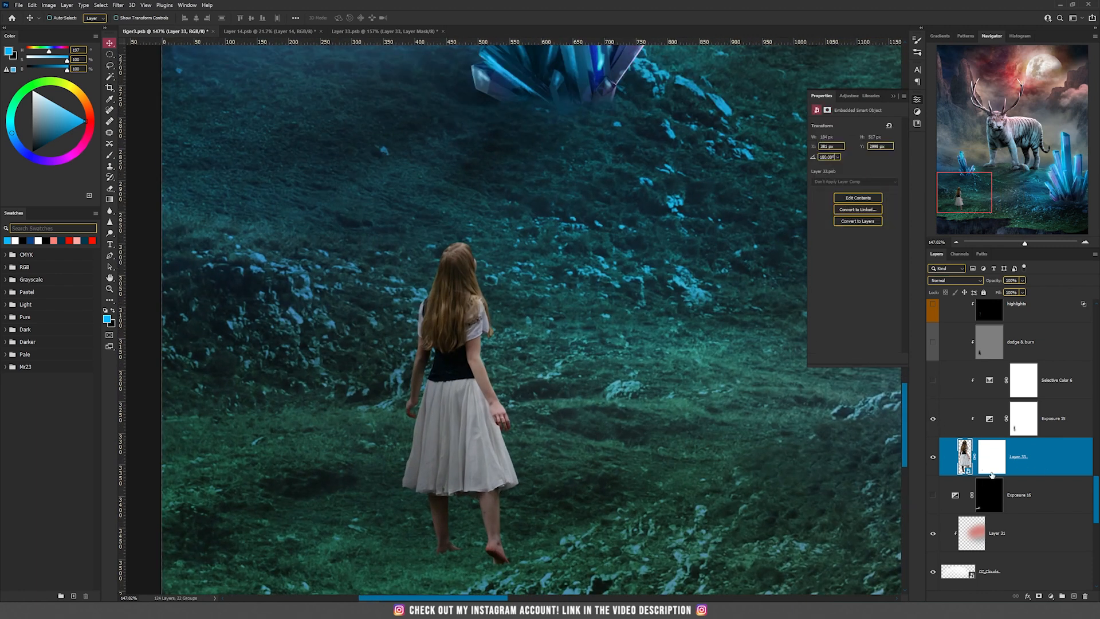
{"action": "left_click", "coordinate": [1026, 425]}
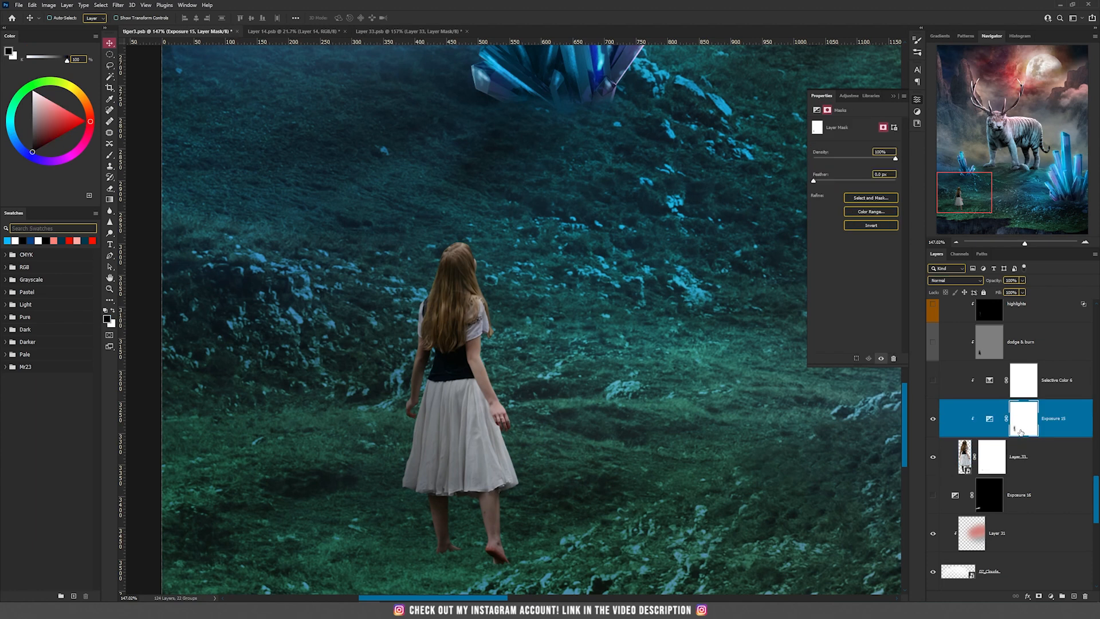
{"action": "left_click", "coordinate": [990, 381]}
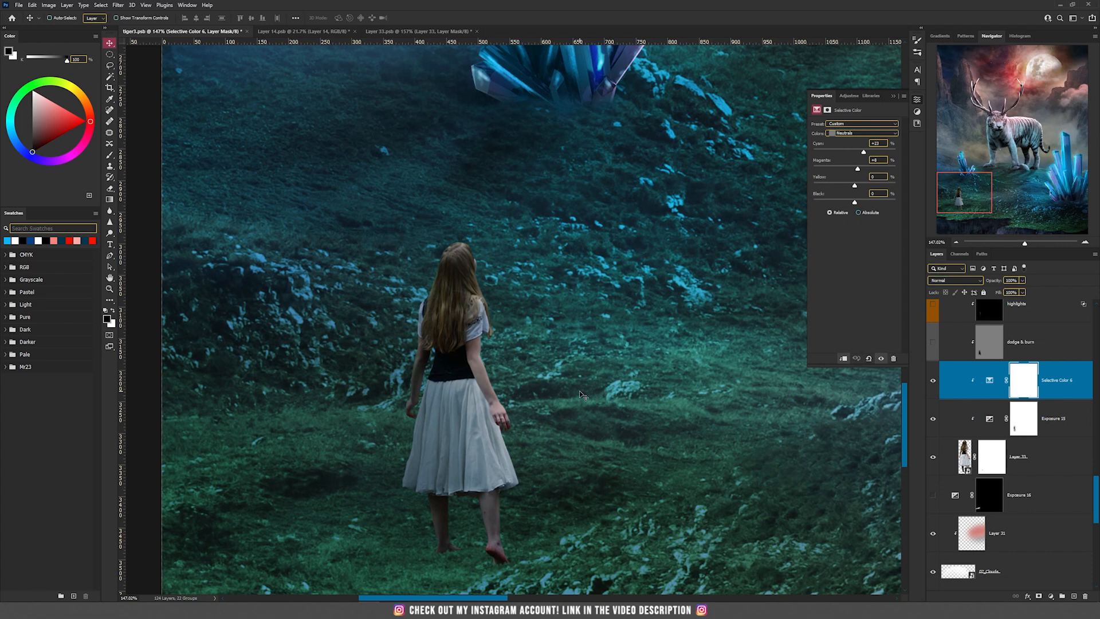
{"action": "scroll", "coordinate": [579, 390], "scroll_direction": "down", "scroll_amount": 5}
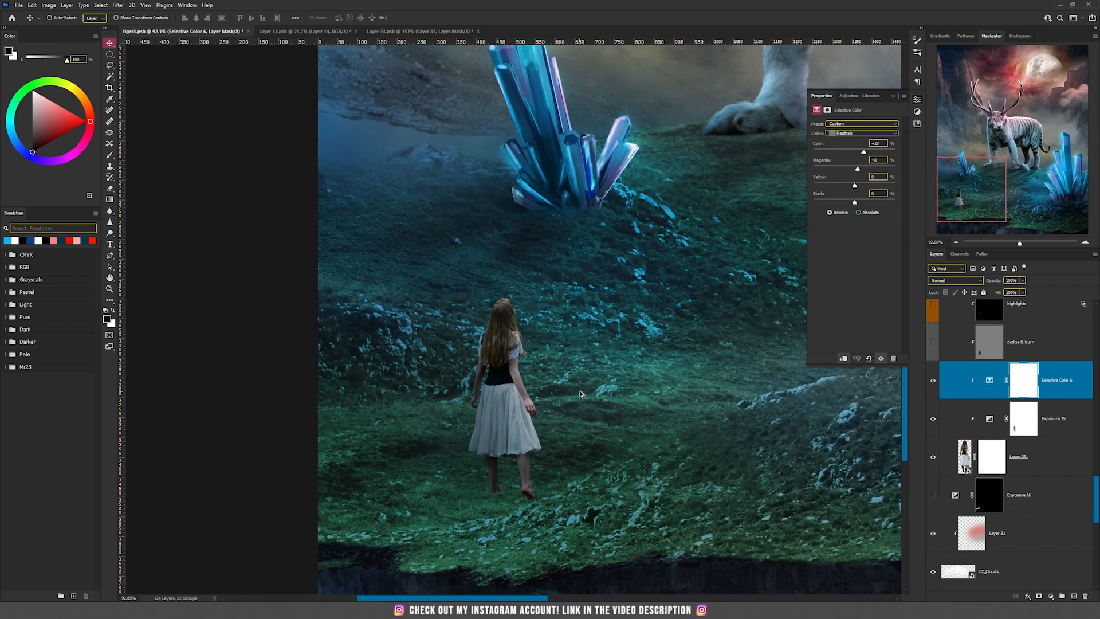
Show the Exposure 16 shadow adjustment beneath the woman and the dodge & burn layer clipped to her, selecting the Exposure 16 mask
{"action": "left_click", "coordinate": [936, 497]}
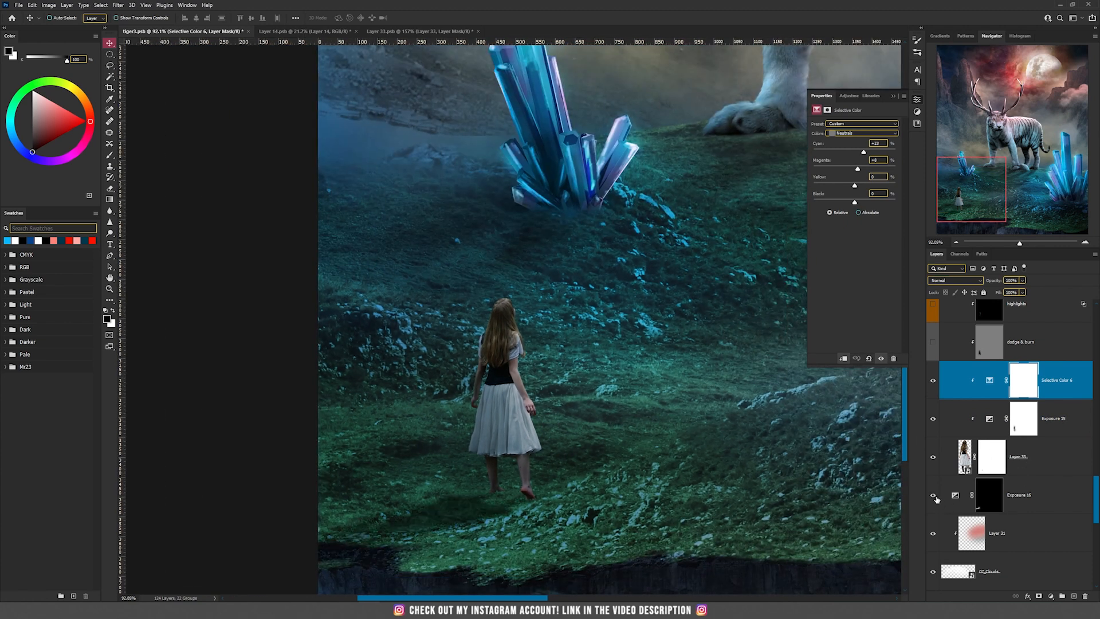
{"action": "left_click", "coordinate": [998, 496]}
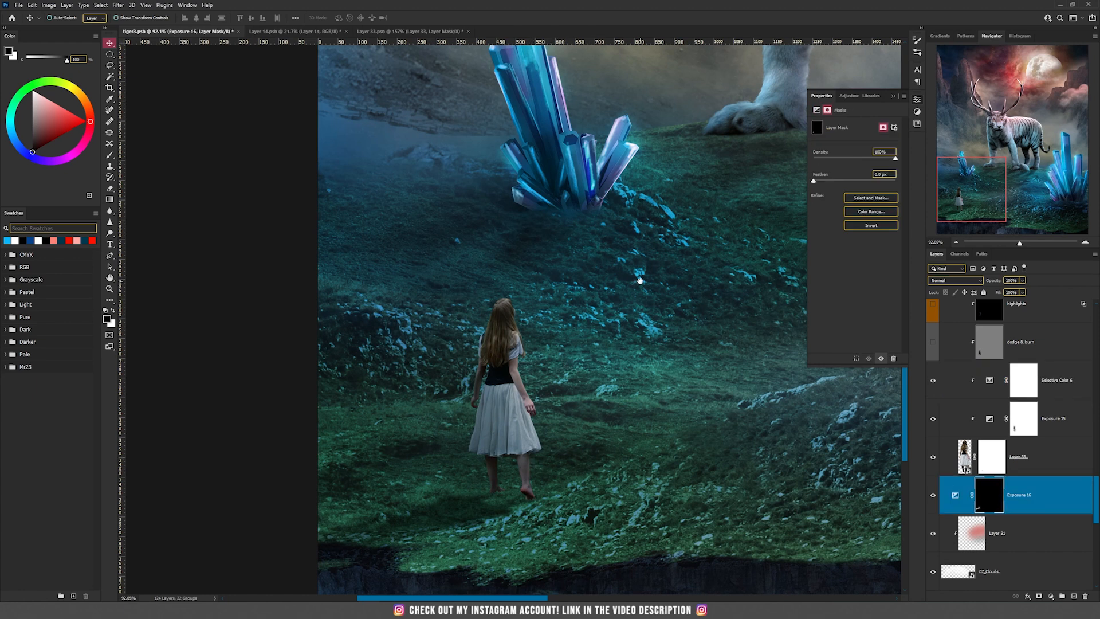
{"action": "scroll", "coordinate": [950, 416], "scroll_direction": "up", "scroll_amount": 1}
{"action": "scroll", "coordinate": [454, 389], "scroll_direction": "up", "scroll_amount": 4}
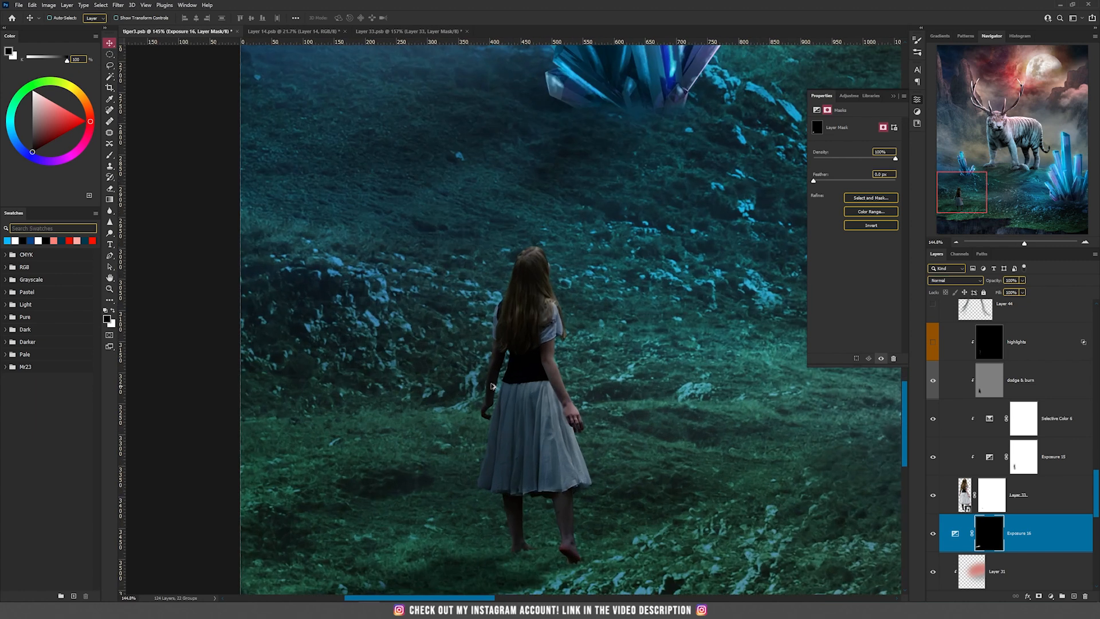
Show the Linear Dodge highlights layer clipped to the woman, select it, and preview its effect off and on
{"action": "left_click", "coordinate": [934, 344]}
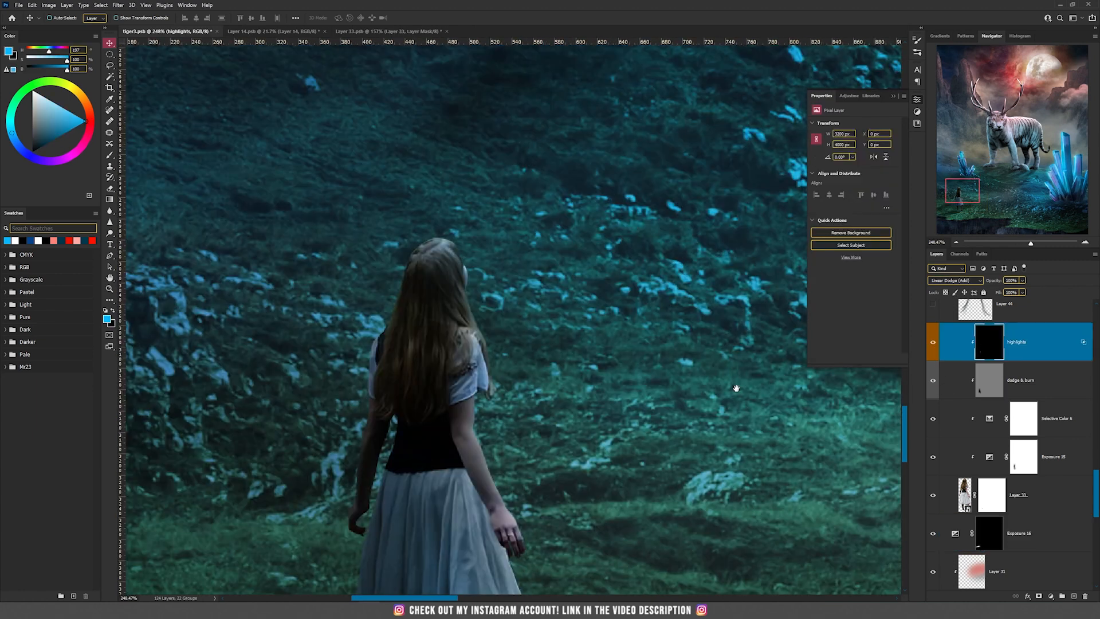
{"action": "left_click_drag", "start_coordinate": [597, 429], "coordinate": [592, 310]}
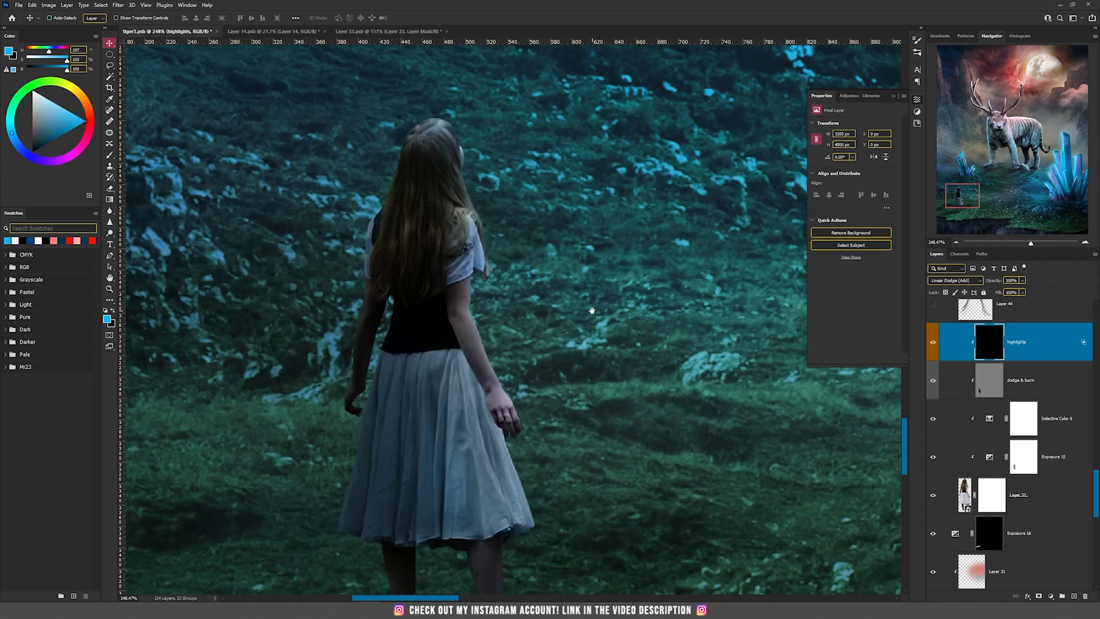
{"action": "scroll", "coordinate": [570, 330], "scroll_direction": "down", "scroll_amount": 3}
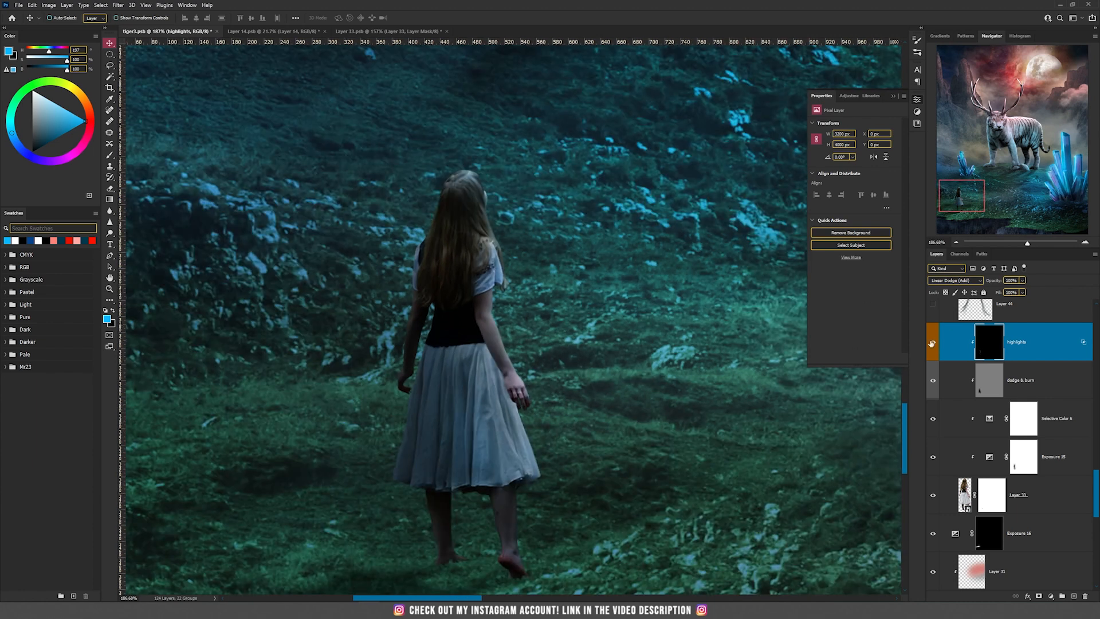
{"action": "left_click", "coordinate": [935, 345]}
{"action": "left_click", "coordinate": [935, 345]}
Make the painted hair strands of Layer 44 visible over the woman's head and inspect them up close
{"action": "scroll", "coordinate": [937, 415], "scroll_direction": "up", "scroll_amount": 3}
{"action": "left_click", "coordinate": [936, 418]}
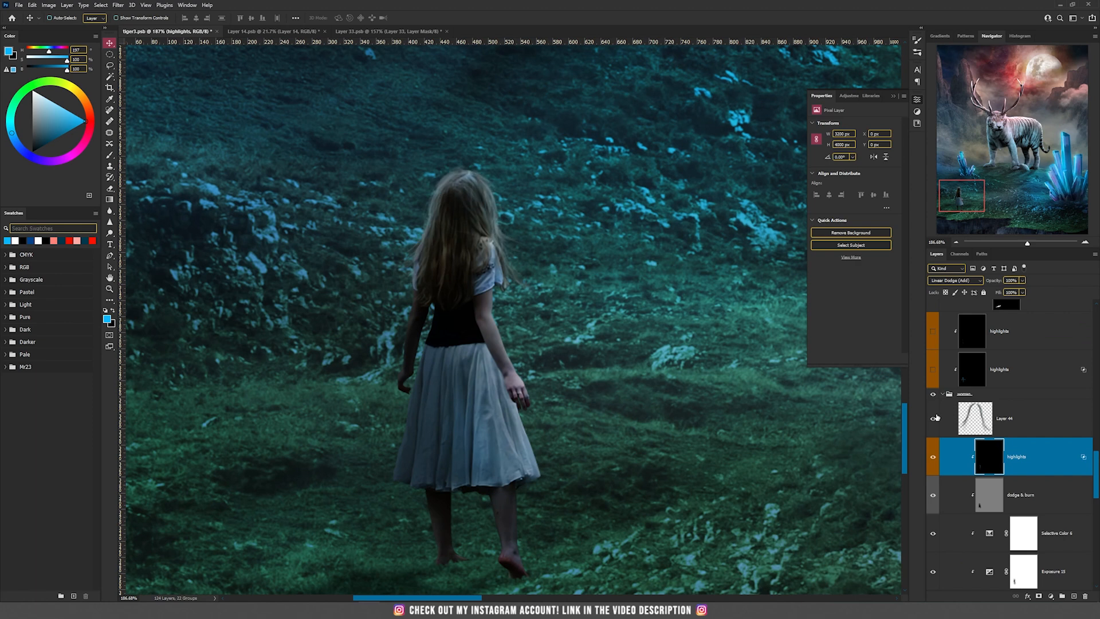
{"action": "scroll", "coordinate": [448, 251], "scroll_direction": "up", "scroll_amount": 2}
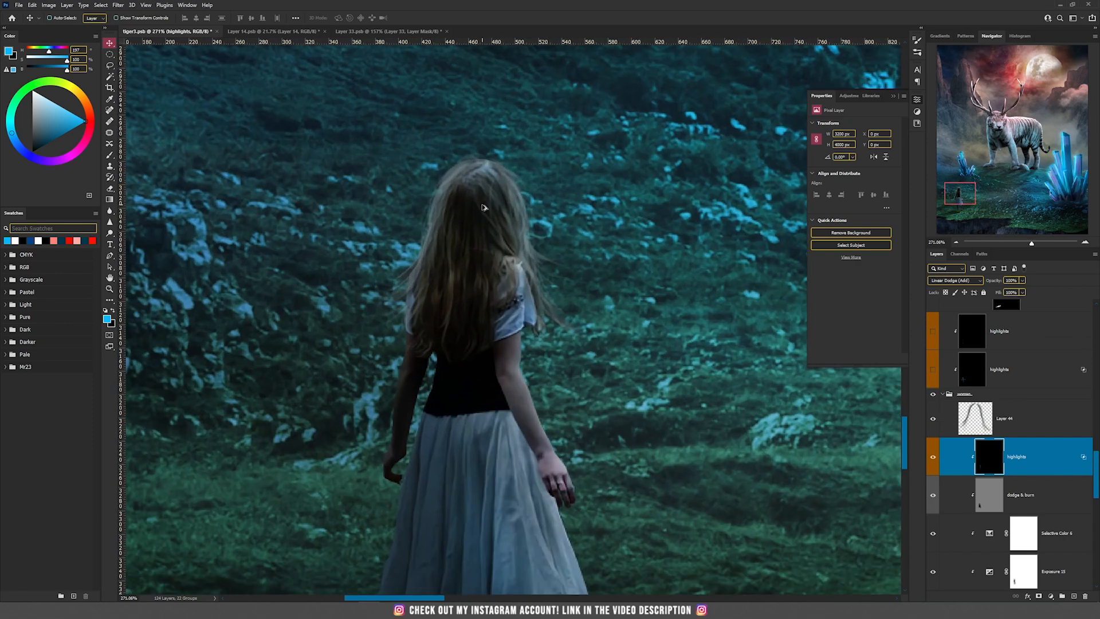
{"action": "scroll", "coordinate": [630, 391], "scroll_direction": "down", "scroll_amount": 2}
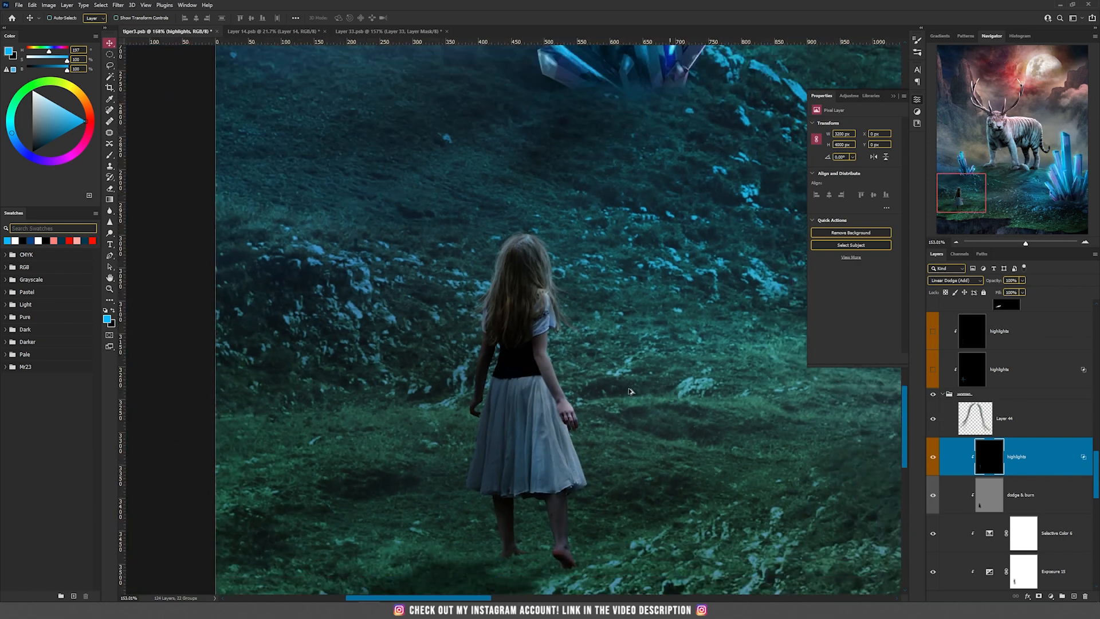
Examine the woman's hair and lighting up close and against the nearby crystals and the tiger
{"action": "scroll", "coordinate": [549, 288], "scroll_direction": "up", "scroll_amount": 3}
{"action": "scroll", "coordinate": [539, 278], "scroll_direction": "up", "scroll_amount": 1}
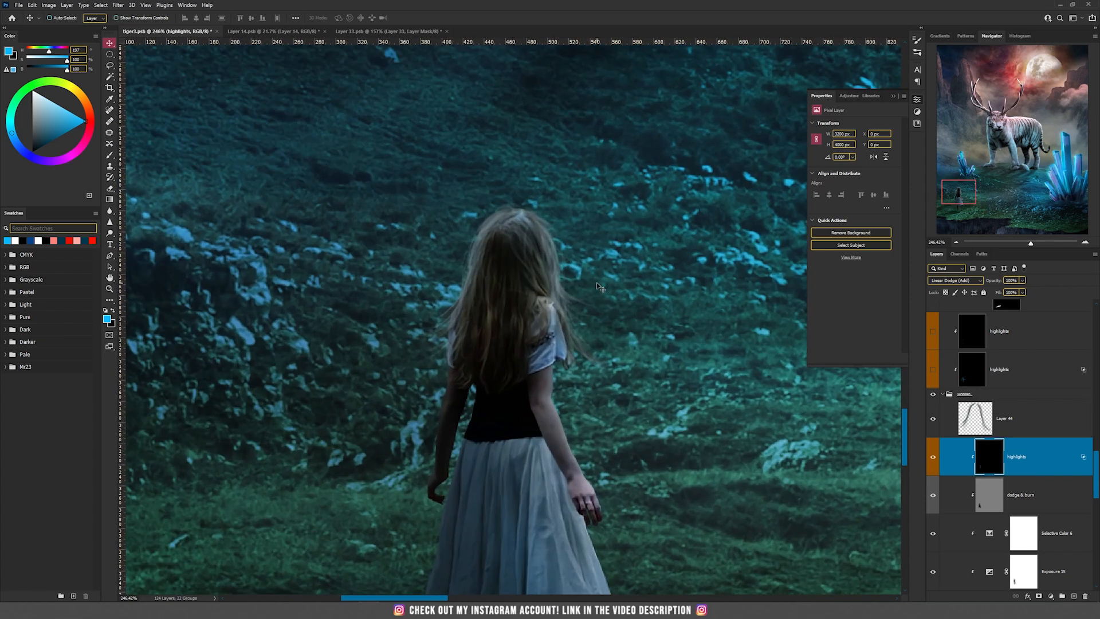
{"action": "scroll", "coordinate": [597, 286], "scroll_direction": "down", "scroll_amount": 4}
{"action": "scroll", "coordinate": [599, 294], "scroll_direction": "up", "scroll_amount": 5}
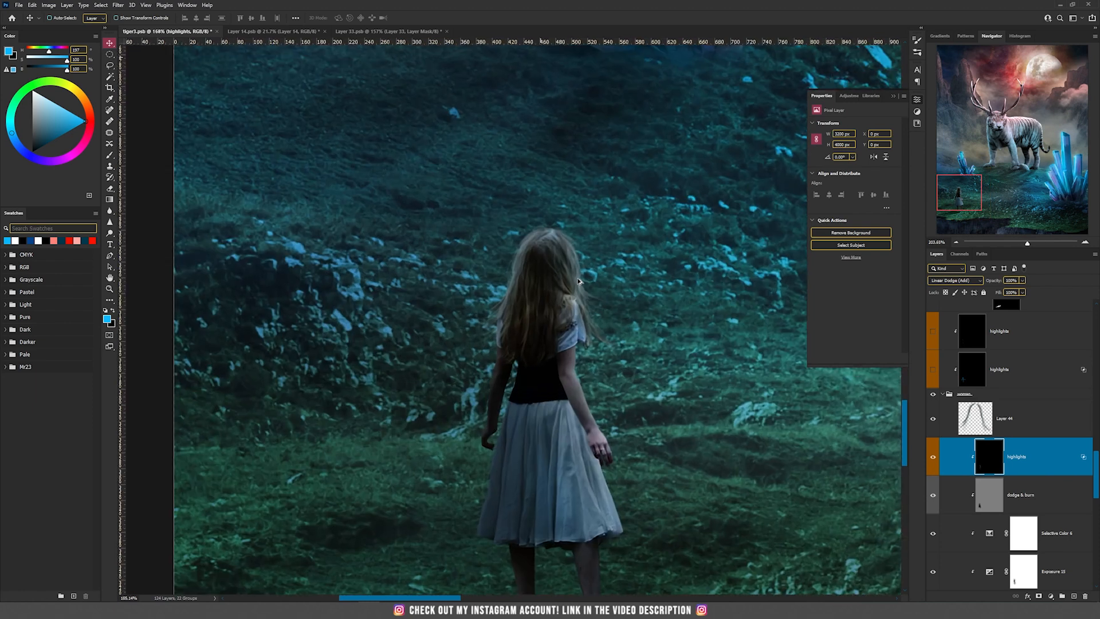
{"action": "scroll", "coordinate": [526, 444], "scroll_direction": "down", "scroll_amount": 2}
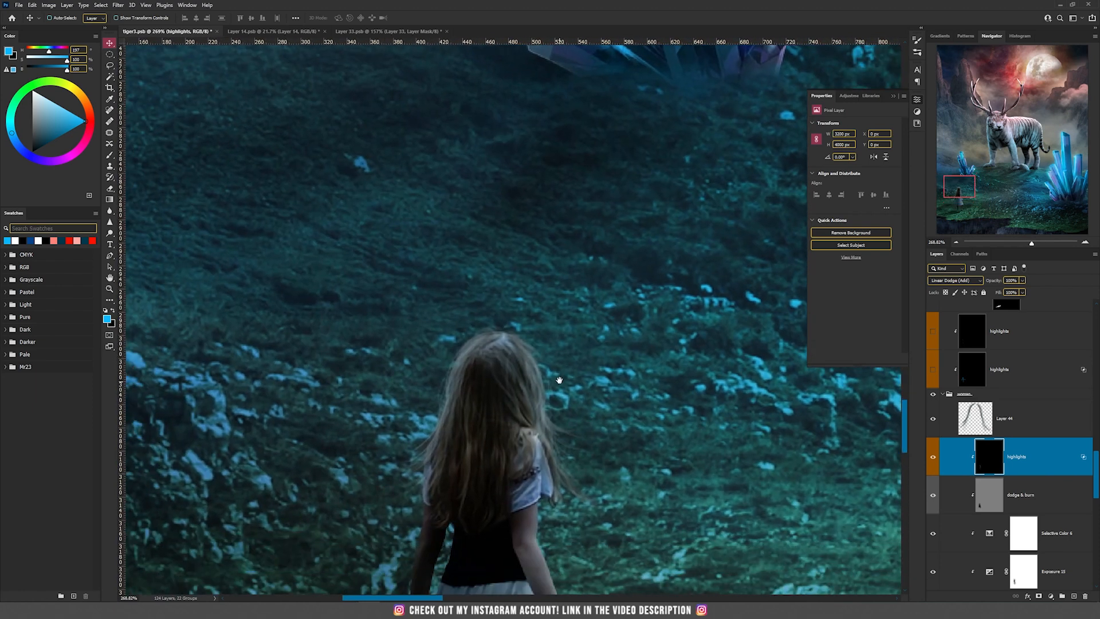
{"action": "scroll", "coordinate": [566, 400], "scroll_direction": "down", "scroll_amount": 2}
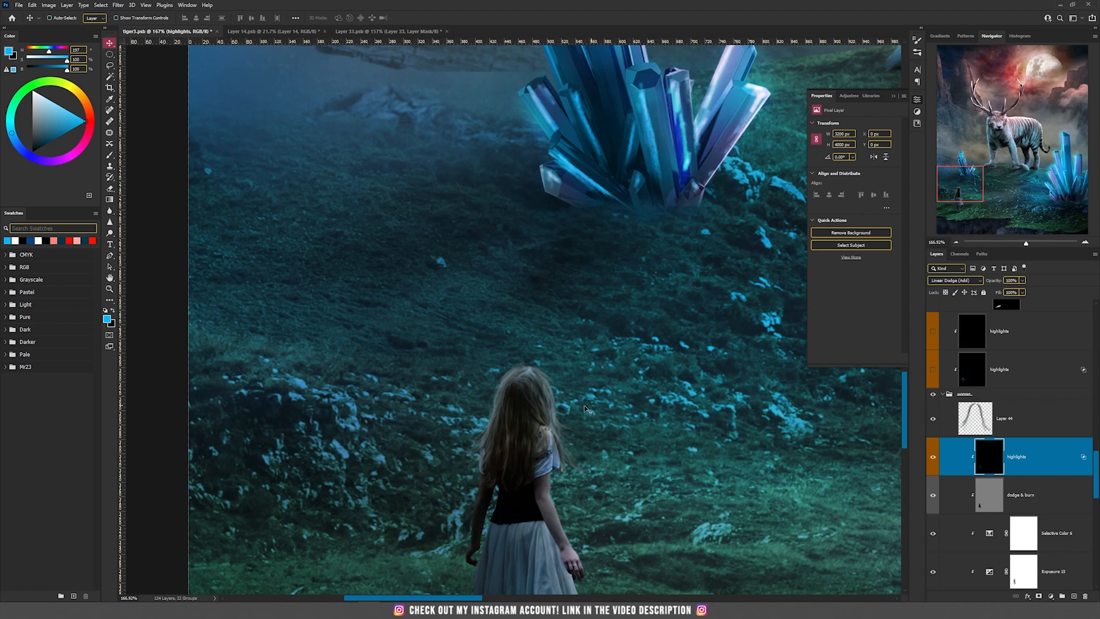
{"action": "scroll", "coordinate": [539, 411], "scroll_direction": "down", "scroll_amount": 4}
{"action": "scroll", "coordinate": [539, 411], "scroll_direction": "down", "scroll_amount": 2}
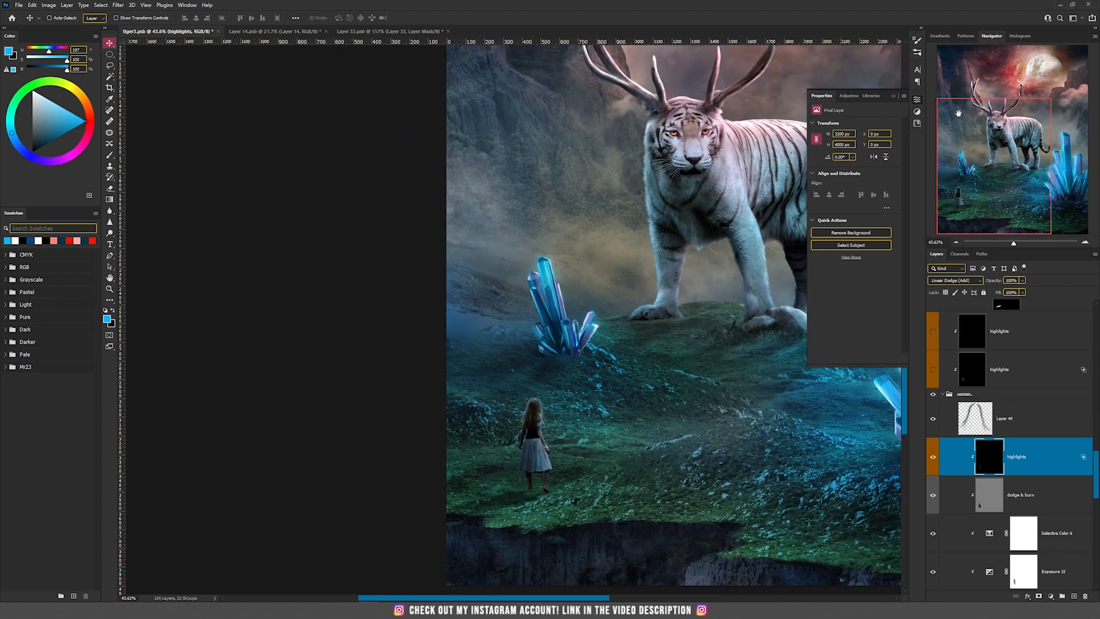
Hide the expanded layer properties and collapse the woman group with the whole scene in view
{"action": "left_click", "coordinate": [894, 97]}
{"action": "left_click_drag", "start_coordinate": [643, 244], "coordinate": [444, 328]}
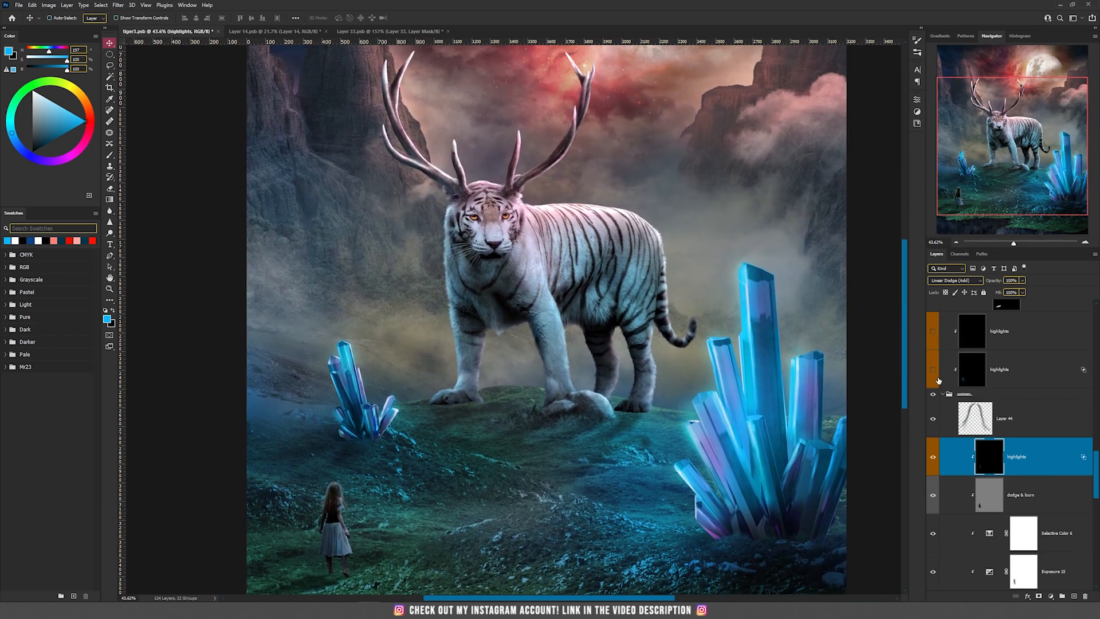
{"action": "left_click", "coordinate": [942, 395]}
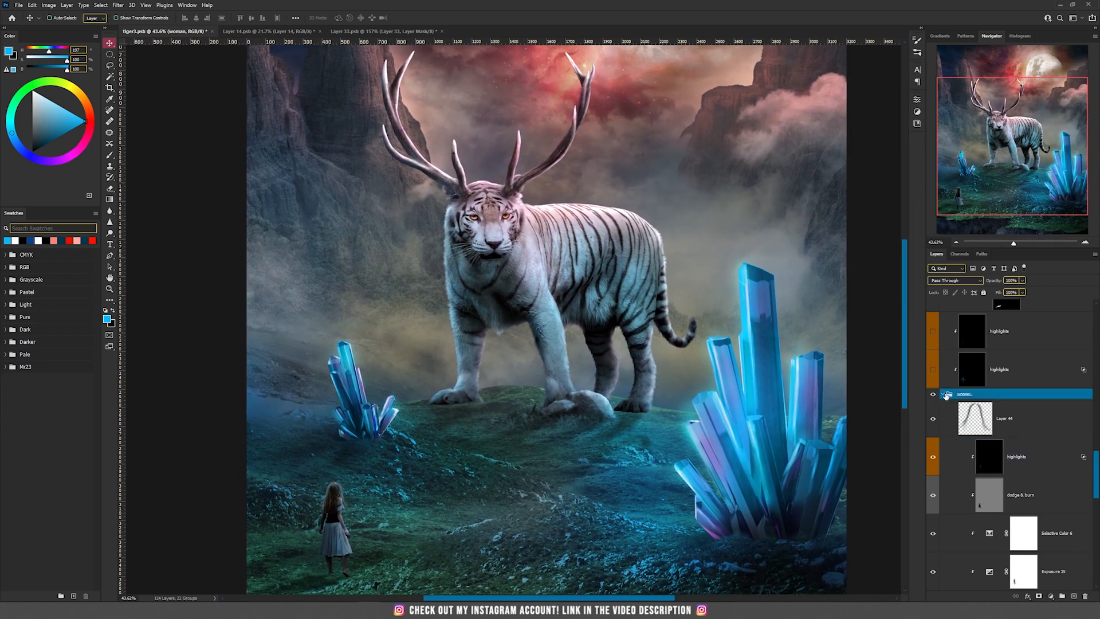
{"action": "left_click", "coordinate": [943, 395]}
{"action": "left_click", "coordinate": [933, 394]}
{"action": "left_click", "coordinate": [933, 395]}
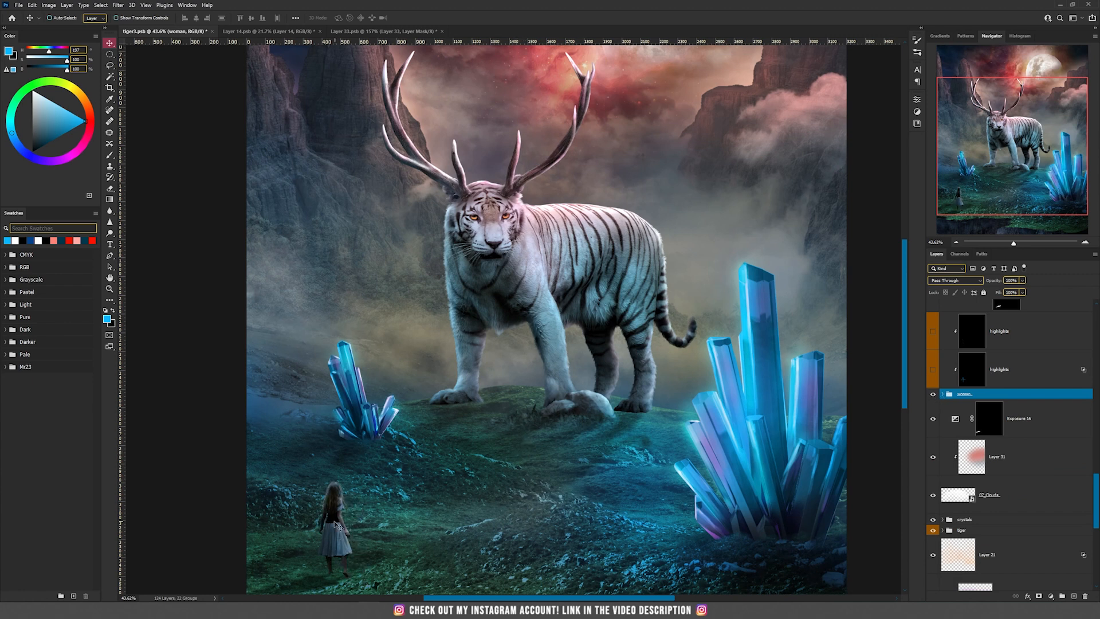
Show the two clipped highlights layers above the woman group and select the upper one
{"action": "left_click", "coordinate": [933, 371]}
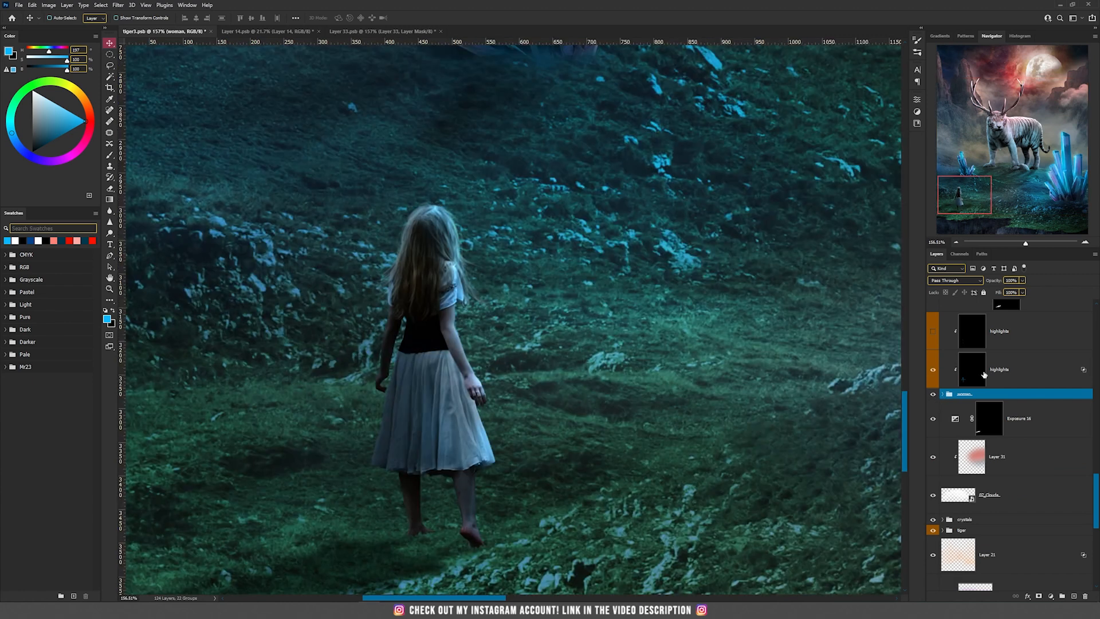
{"action": "left_click", "coordinate": [999, 374]}
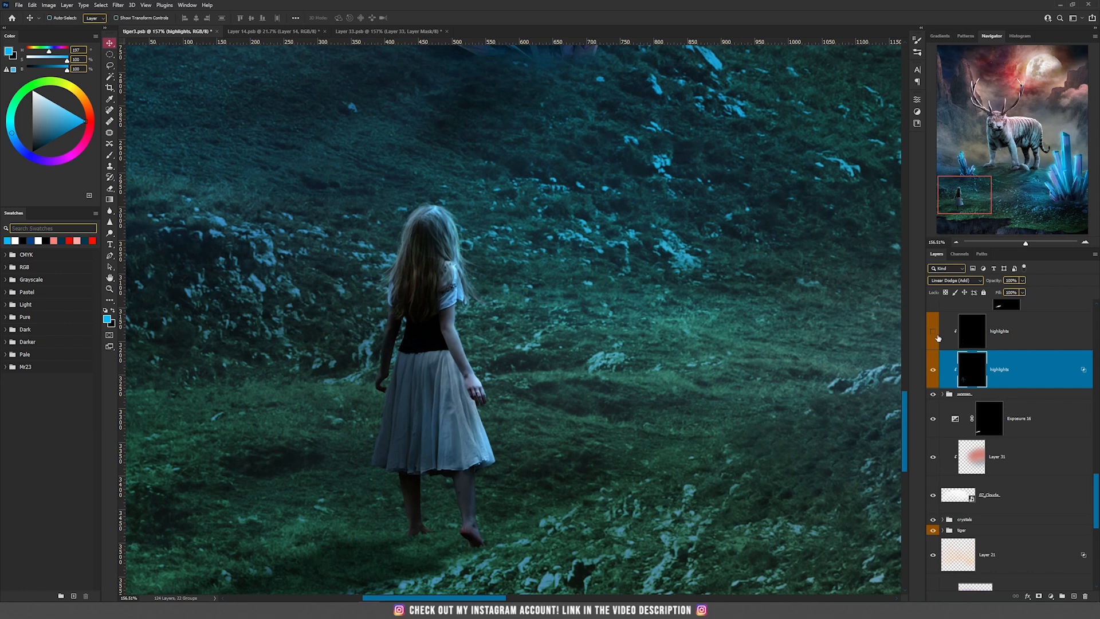
{"action": "left_click", "coordinate": [934, 333]}
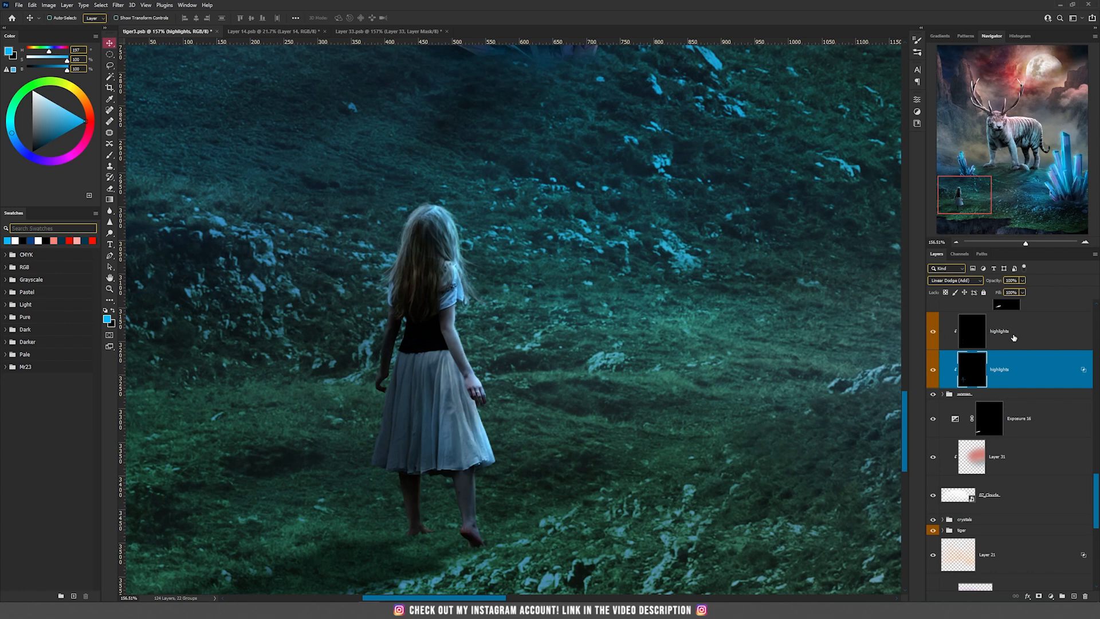
{"action": "left_click", "coordinate": [1014, 338]}
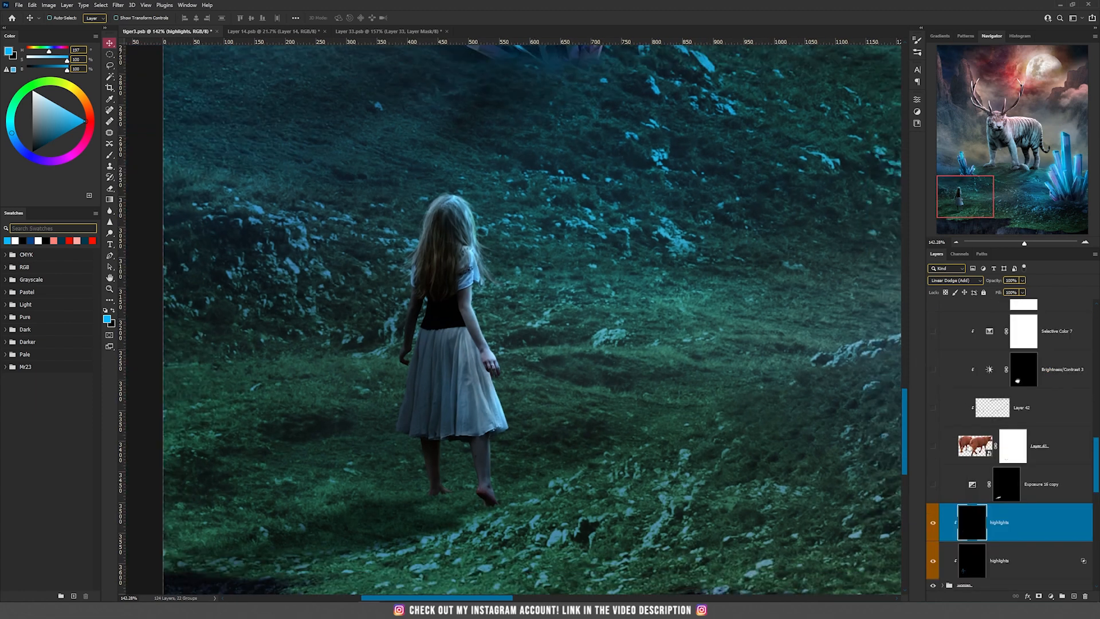
Open the sheep's Layer 41 smart object and enable its layer mask to isolate both animals from the grass
{"action": "double_click", "coordinate": [974, 446]}
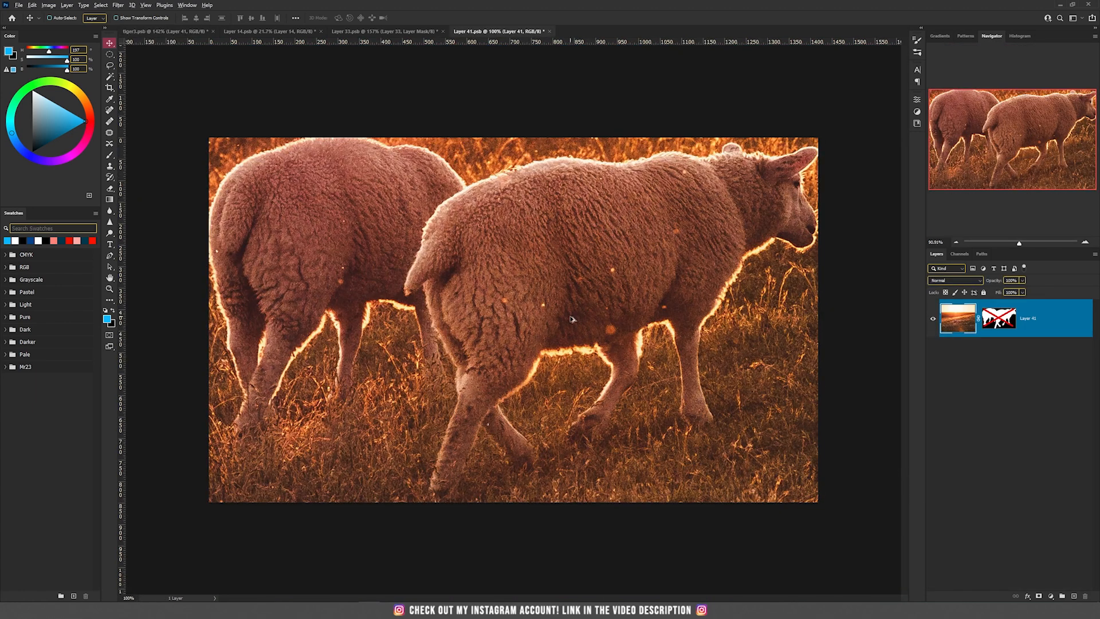
{"action": "scroll", "coordinate": [570, 317], "scroll_direction": "down", "scroll_amount": 3}
{"action": "scroll", "coordinate": [571, 317], "scroll_direction": "up", "scroll_amount": 1}
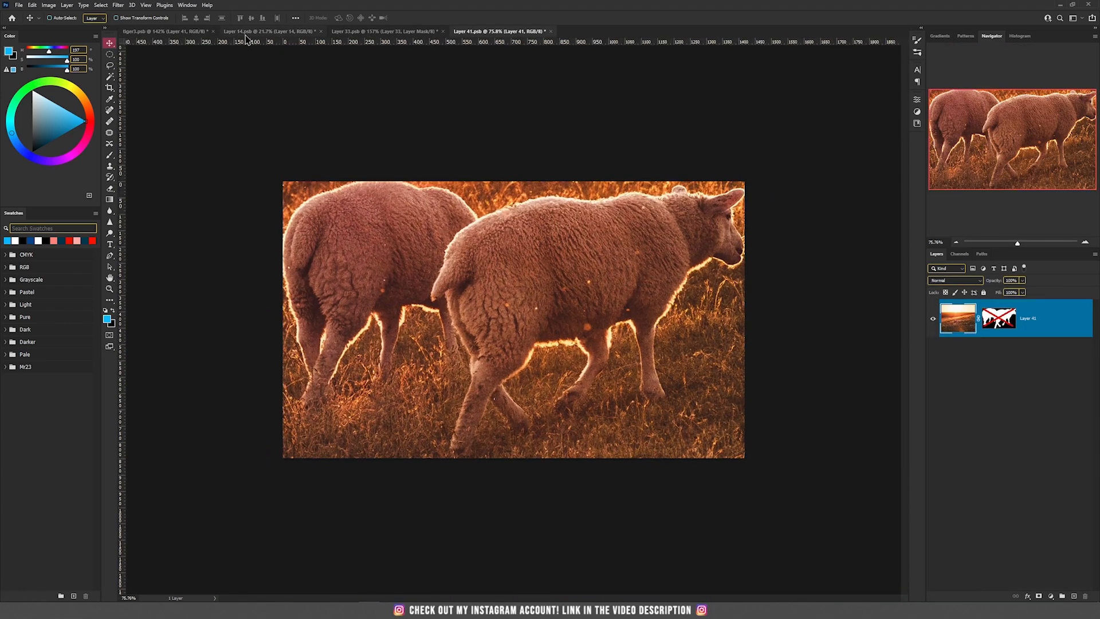
{"action": "left_click", "coordinate": [998, 322], "text": "shift"}
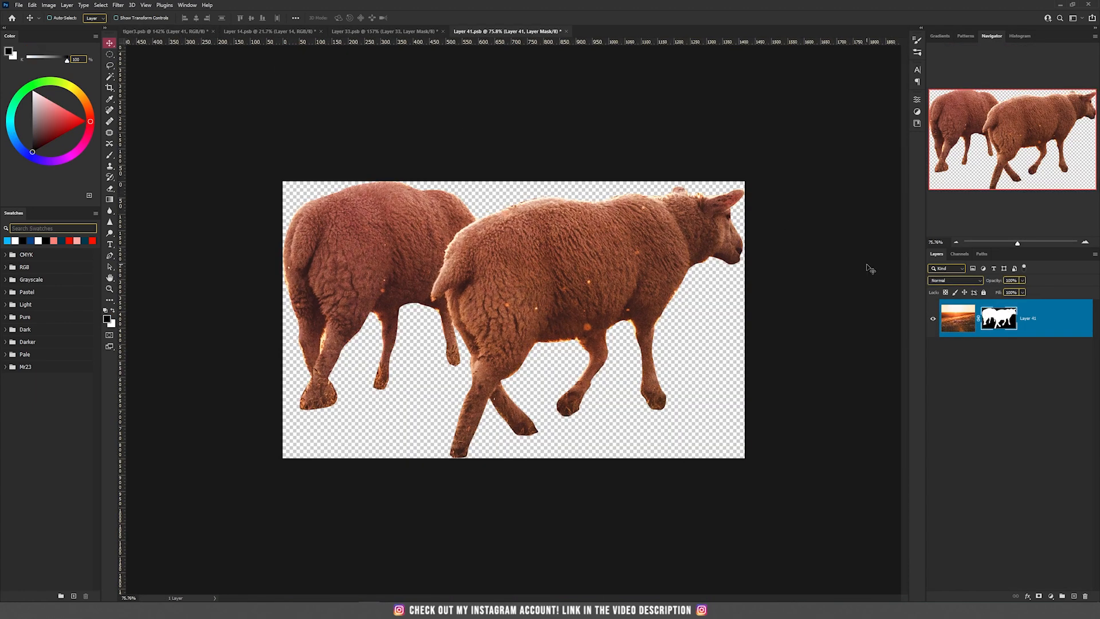
Return to the main tiger composite and make the sheep on Layer 41 visible beside the woman
{"action": "left_click", "coordinate": [175, 32]}
{"action": "left_click", "coordinate": [933, 571]}
{"action": "scroll", "coordinate": [631, 484], "scroll_direction": "up", "scroll_amount": 1}
{"action": "scroll", "coordinate": [631, 484], "scroll_direction": "down", "scroll_amount": 1}
{"action": "scroll", "coordinate": [671, 464], "scroll_direction": "up", "scroll_amount": 2}
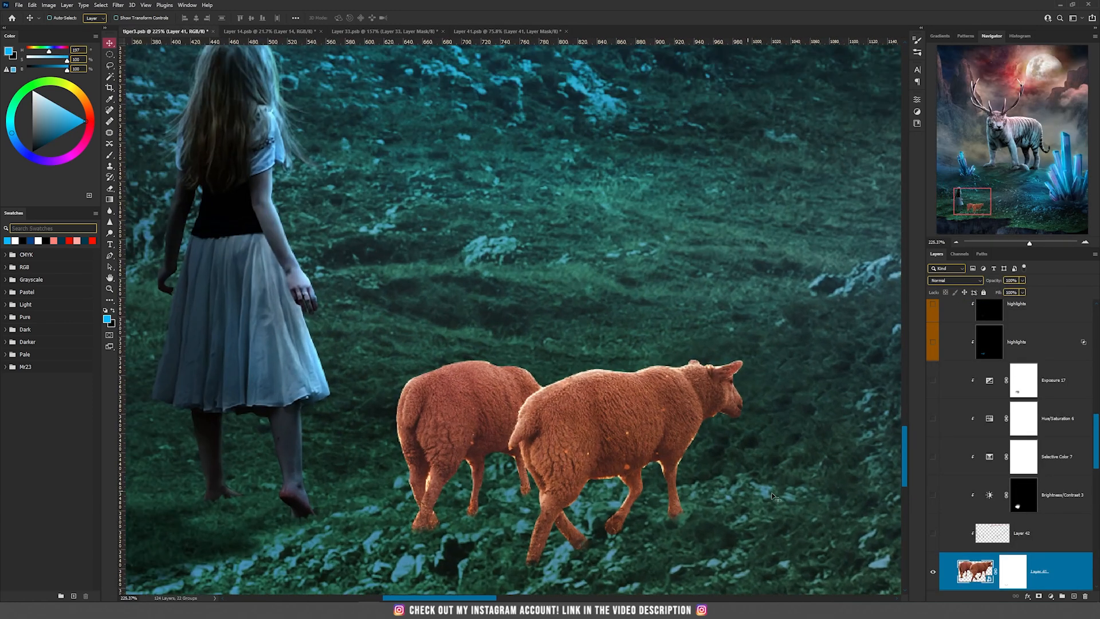
Preview Layer 42, clipped to the sheep, on and off, leave it visible and select it
{"action": "left_click", "coordinate": [933, 533]}
{"action": "left_click", "coordinate": [932, 533]}
{"action": "left_click", "coordinate": [933, 534]}
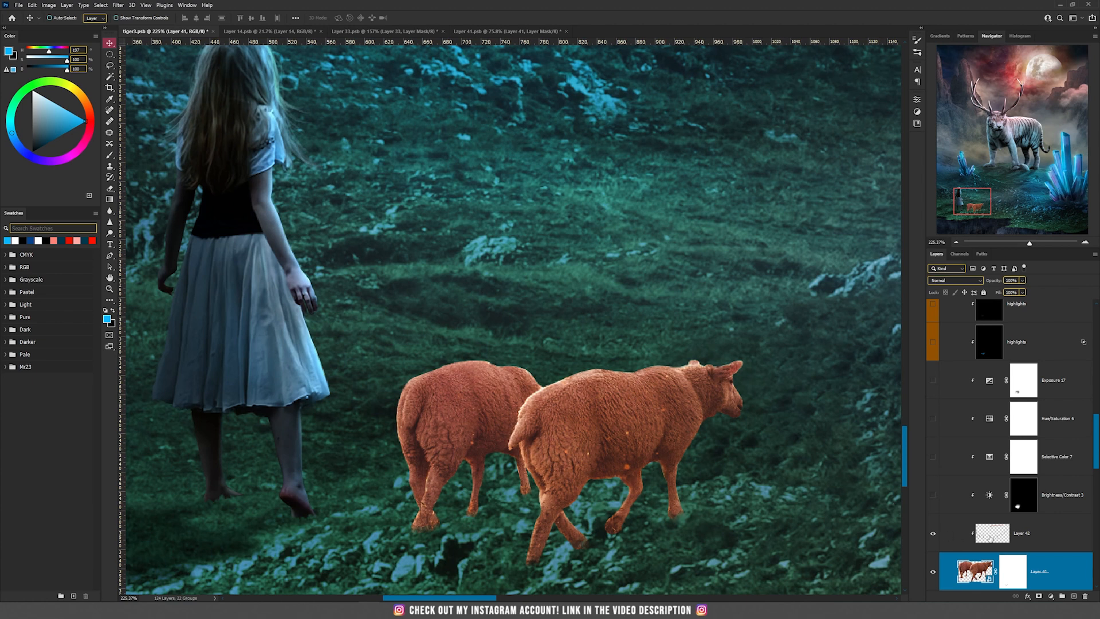
{"action": "left_click", "coordinate": [989, 536]}
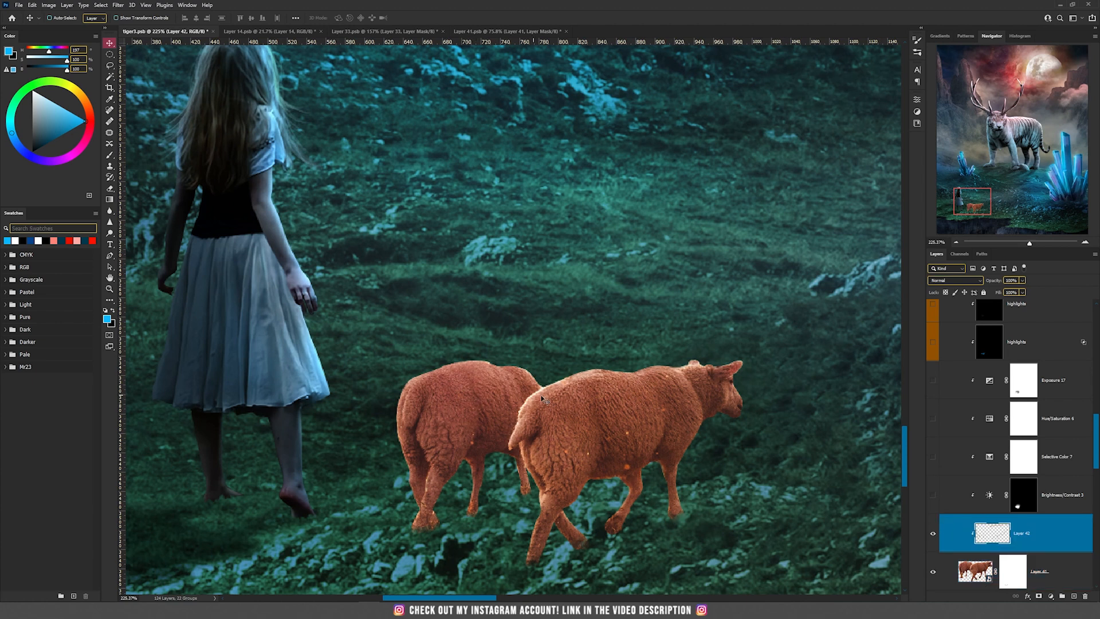
Compare Layer 42 hidden and shown on the sheep, show Brightness/Contrast 3 above it and open that adjustment's settings
{"action": "scroll", "coordinate": [595, 392], "scroll_direction": "up", "scroll_amount": 3}
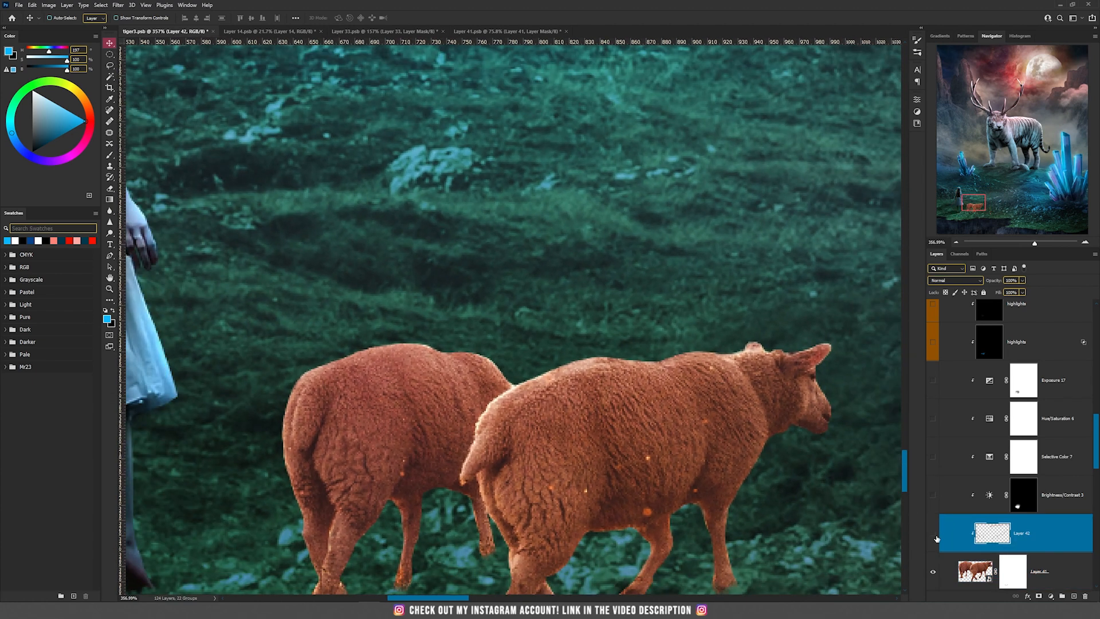
{"action": "left_click_drag", "start_coordinate": [501, 451], "coordinate": [433, 351]}
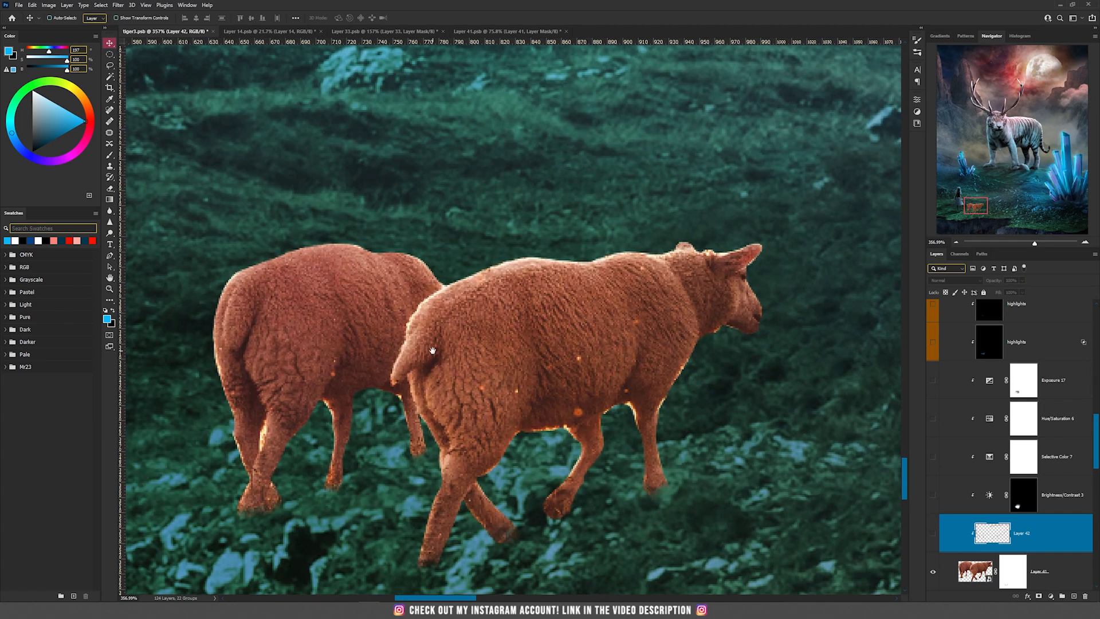
{"action": "left_click", "coordinate": [933, 535]}
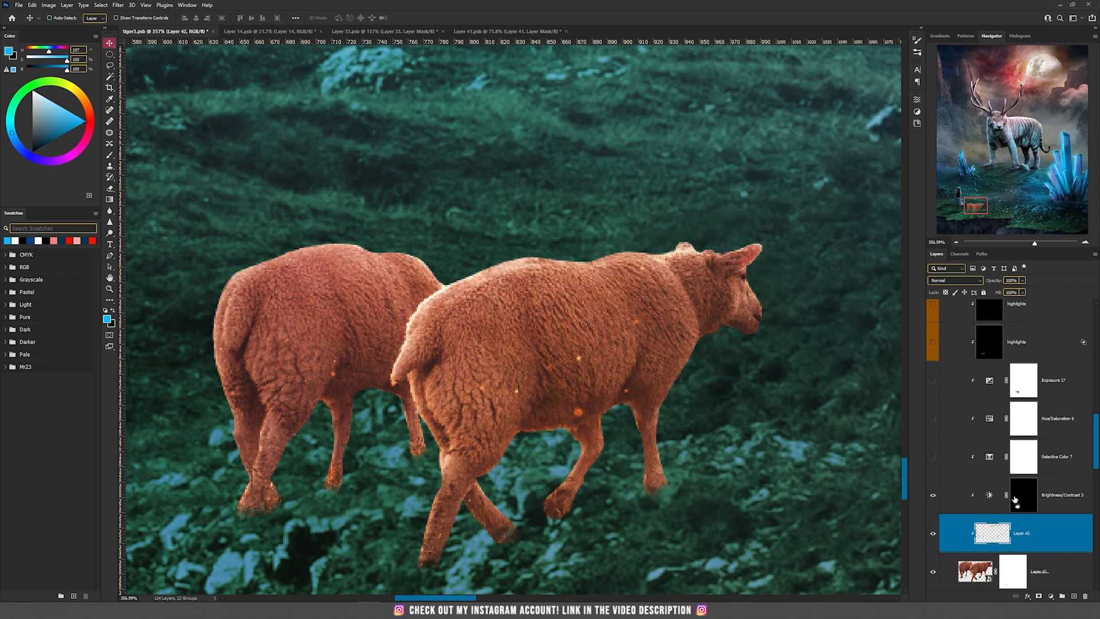
{"action": "left_click", "coordinate": [980, 498]}
{"action": "scroll", "coordinate": [609, 418], "scroll_direction": "down", "scroll_amount": 3}
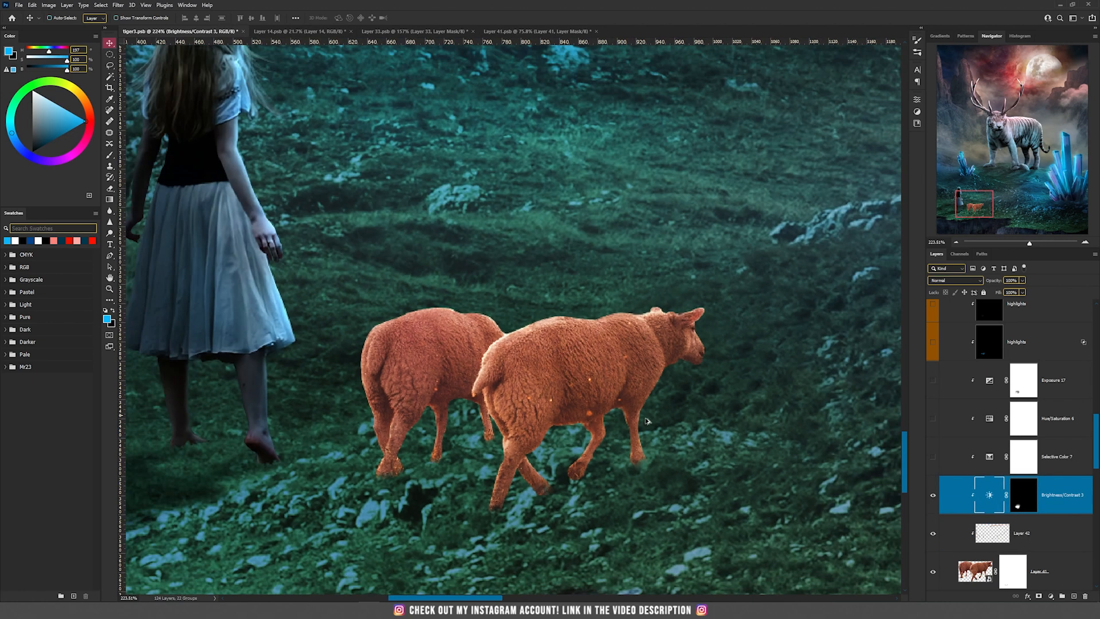
{"action": "double_click", "coordinate": [989, 494]}
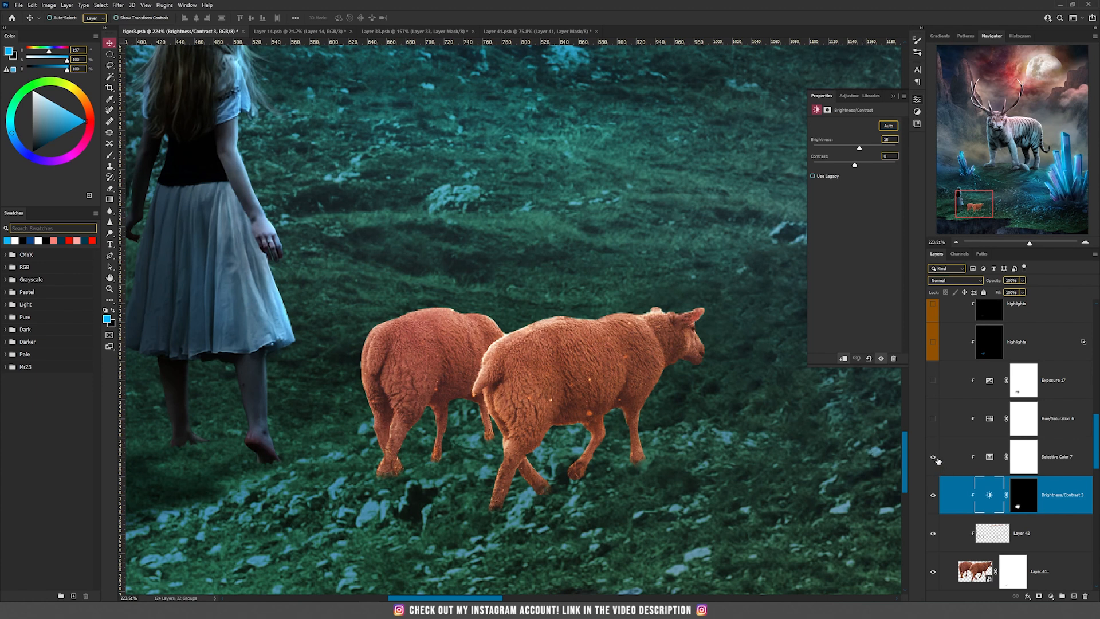
Show the sheep's Selective Color 7, Hue/Saturation 6 and Exposure 17 layers, inspecting the settings of the first two
{"action": "left_click", "coordinate": [934, 457]}
{"action": "left_click", "coordinate": [989, 456]}
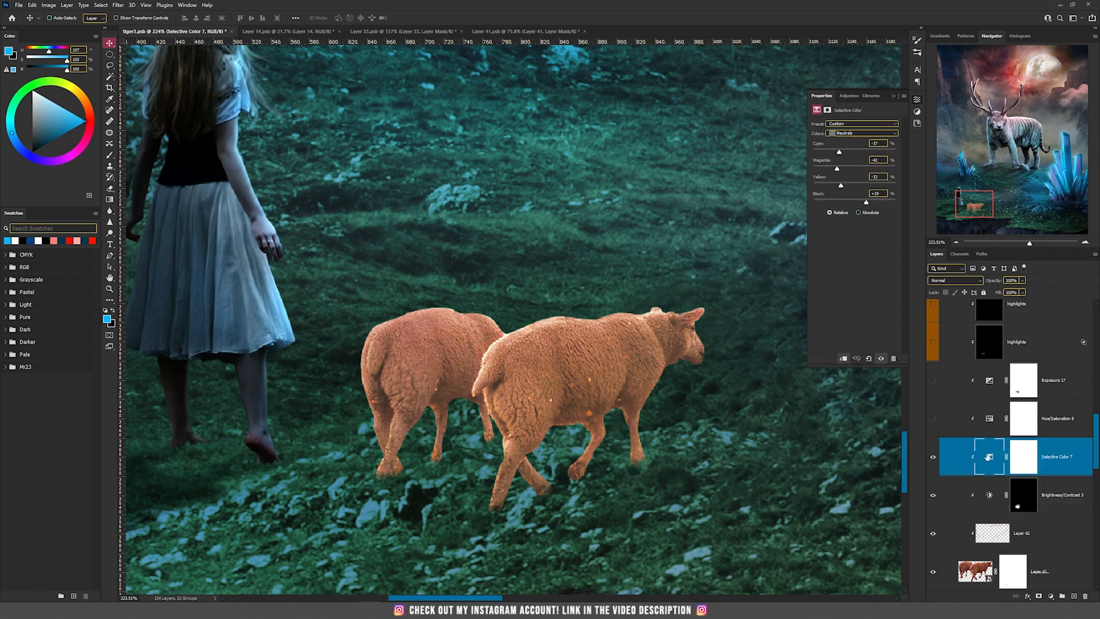
{"action": "left_click", "coordinate": [933, 419]}
{"action": "left_click", "coordinate": [988, 420]}
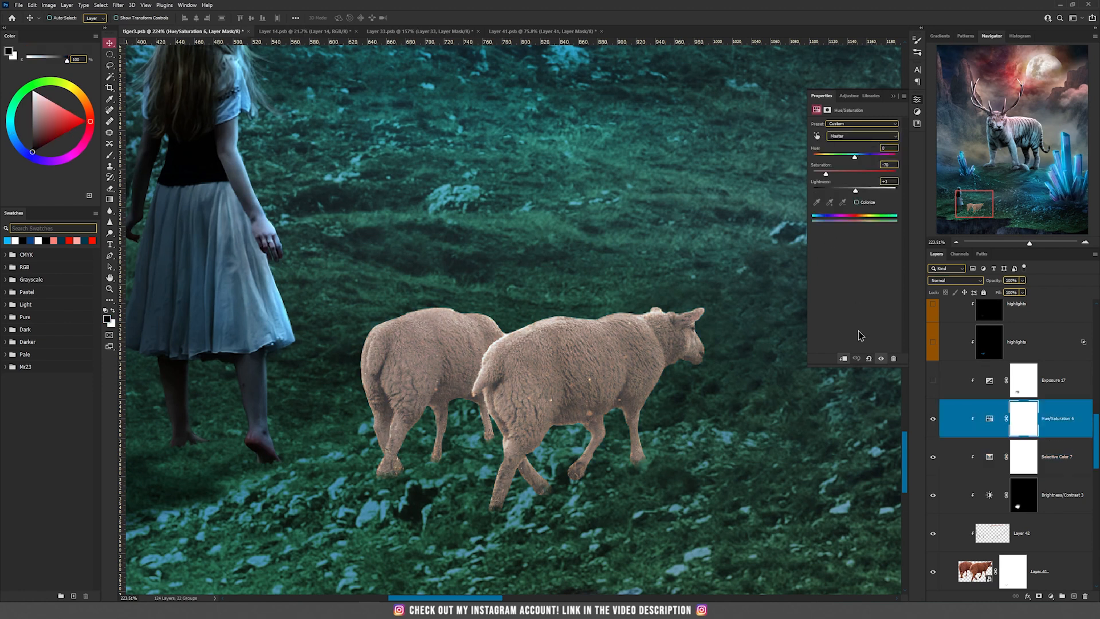
{"action": "left_click", "coordinate": [933, 381]}
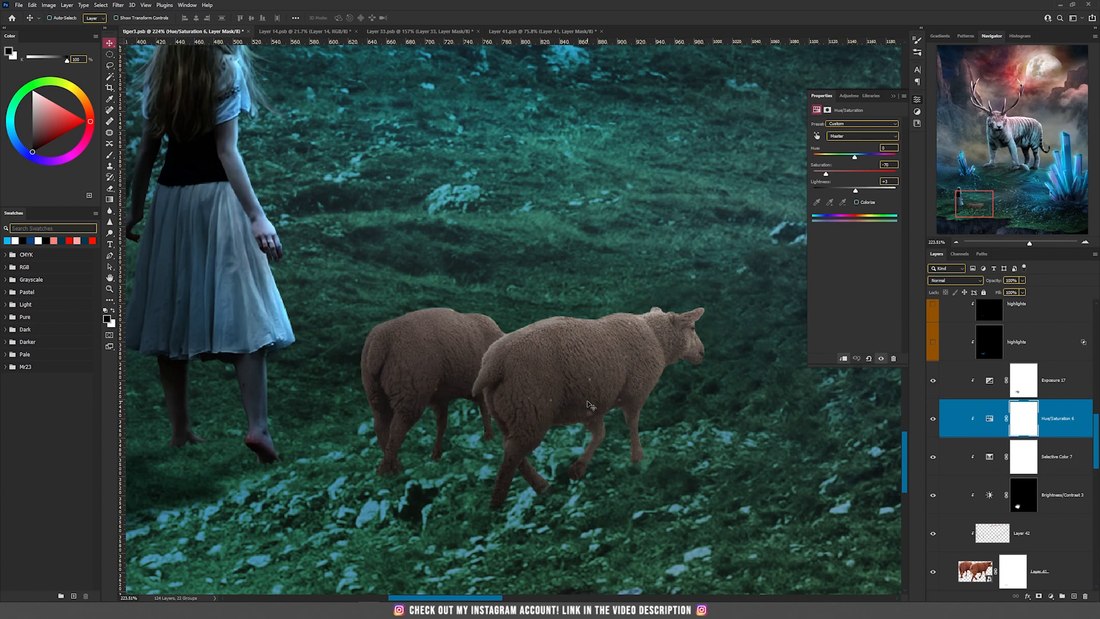
Show both highlights layers clipped to the sheep above Exposure 17 and select the upper one
{"action": "scroll", "coordinate": [590, 404], "scroll_direction": "down", "scroll_amount": 3}
{"action": "scroll", "coordinate": [954, 473], "scroll_direction": "up", "scroll_amount": 3}
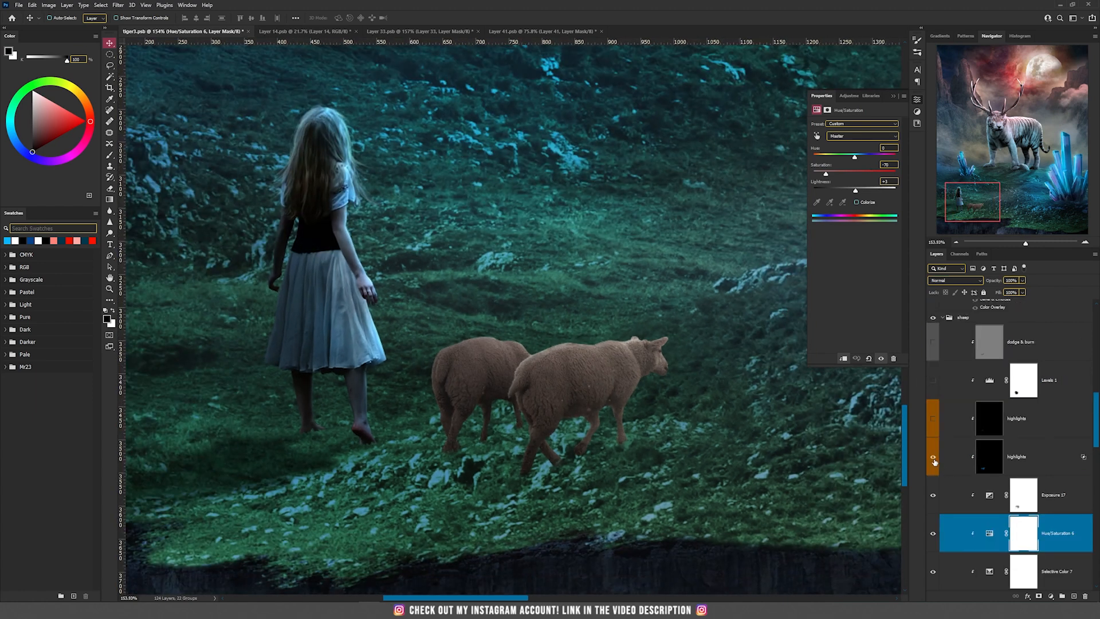
{"action": "left_click", "coordinate": [933, 457]}
{"action": "left_click", "coordinate": [932, 422]}
{"action": "left_click", "coordinate": [989, 425]}
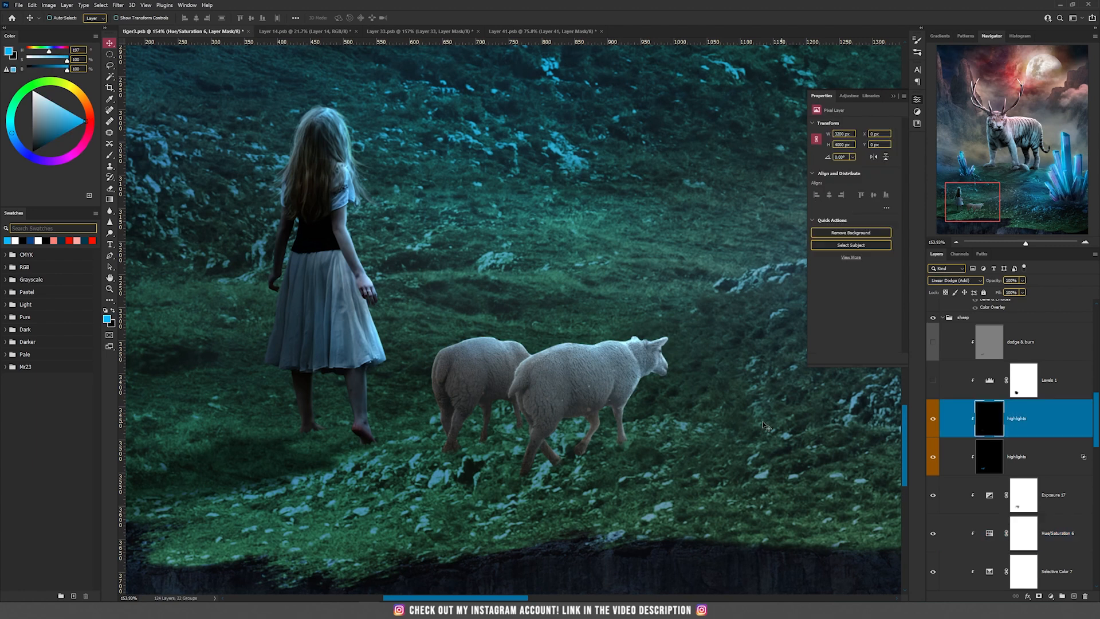
Hide the sheep's upper highlights layer, select the lower one and examine its light up close and in the whole composition
{"action": "scroll", "coordinate": [646, 420], "scroll_direction": "up", "scroll_amount": 3}
{"action": "left_click", "coordinate": [933, 418]}
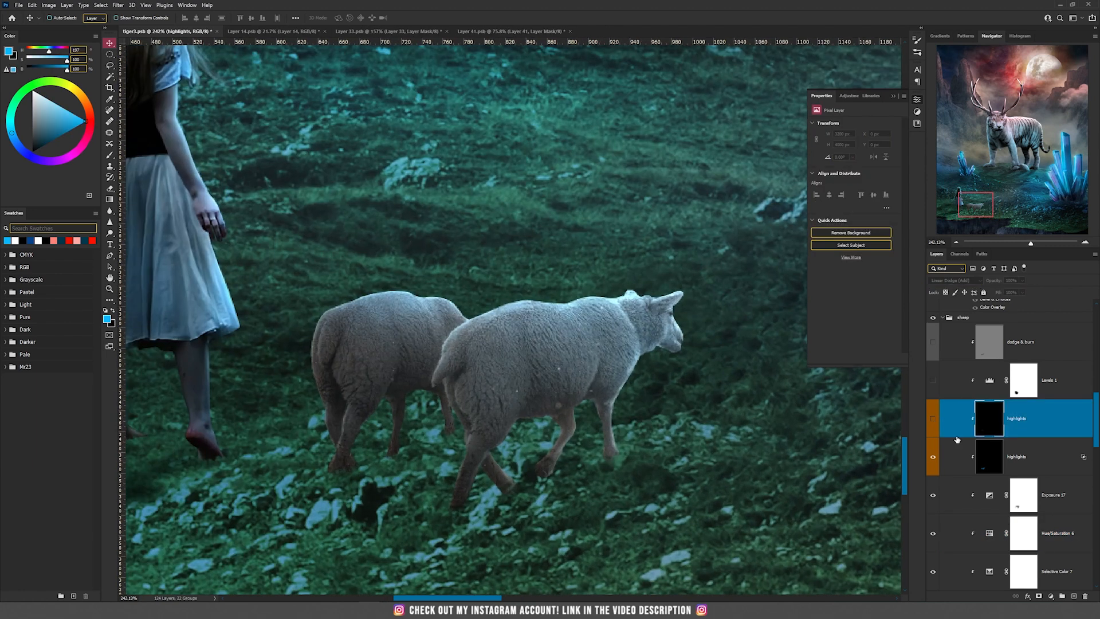
{"action": "left_click", "coordinate": [1020, 456]}
{"action": "scroll", "coordinate": [688, 408], "scroll_direction": "up", "scroll_amount": 2}
{"action": "scroll", "coordinate": [476, 337], "scroll_direction": "down", "scroll_amount": 10}
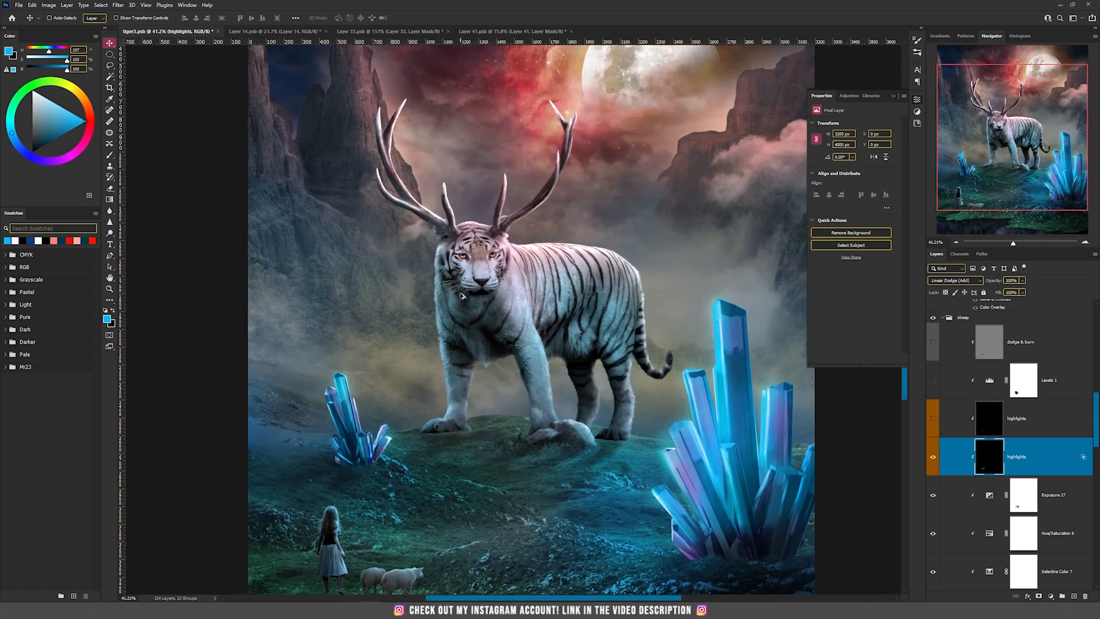
Paint a white arrow from the large crystals to the sheep on a new layer to illustrate the light direction, and delete that layer
{"action": "scroll", "coordinate": [462, 296], "scroll_direction": "up", "scroll_amount": 4}
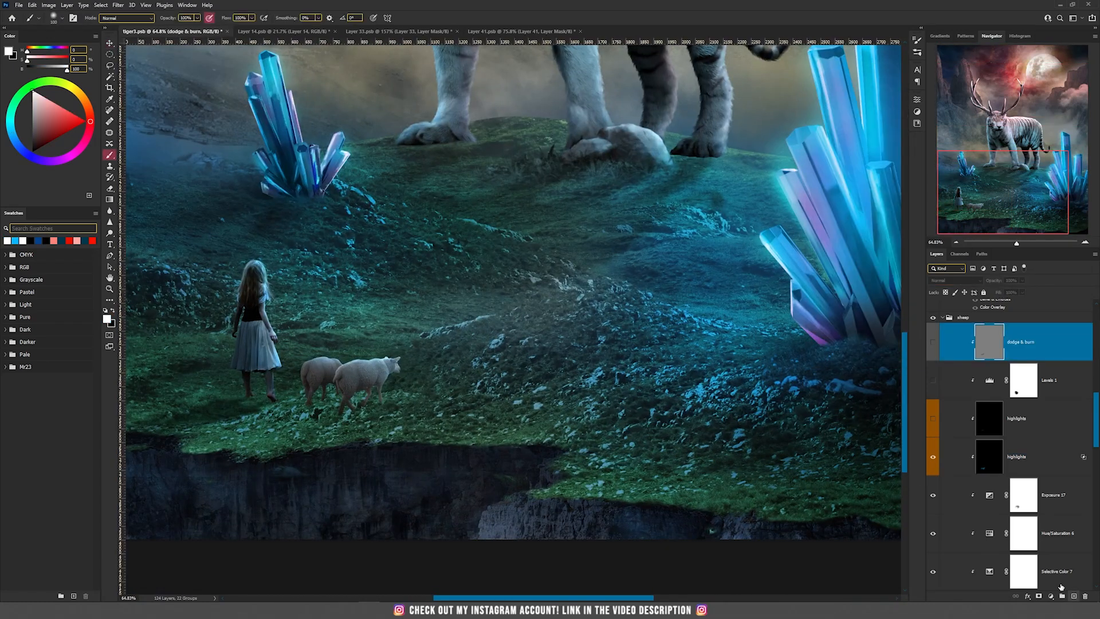
{"action": "left_click", "coordinate": [1074, 596]}
{"action": "mouse_move", "coordinate": [809, 197]}
{"action": "left_mouse_down"}
{"action": "mouse_move", "coordinate": [494, 347]}
{"action": "mouse_move", "coordinate": [518, 307]}
{"action": "left_mouse_up"}
{"action": "left_click_drag", "start_coordinate": [432, 371], "coordinate": [564, 388]}
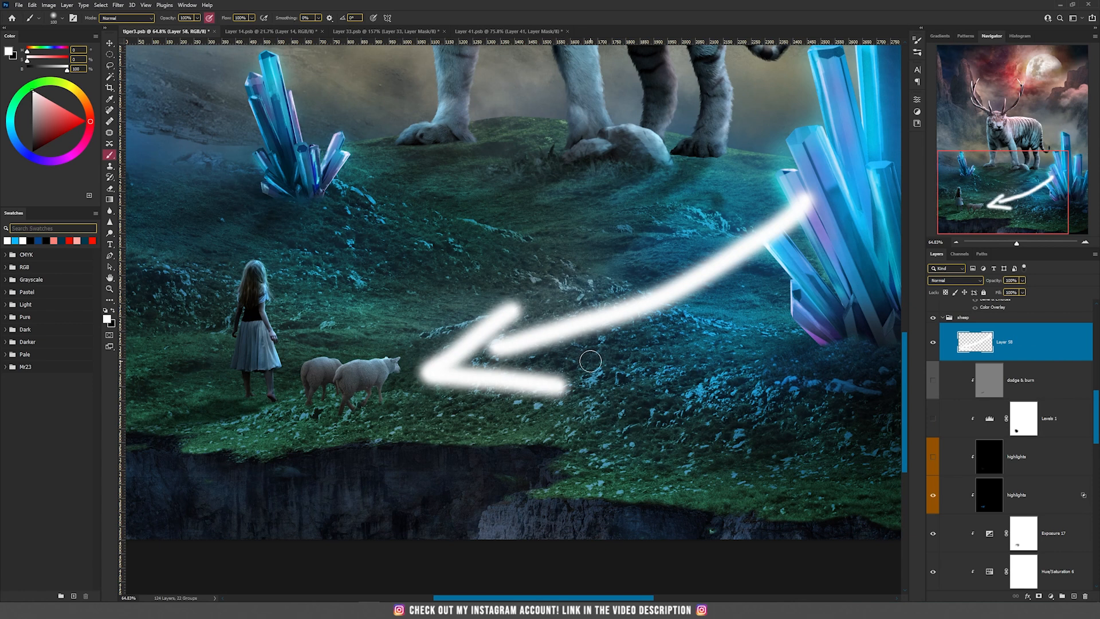
{"action": "left_click", "coordinate": [1084, 596]}
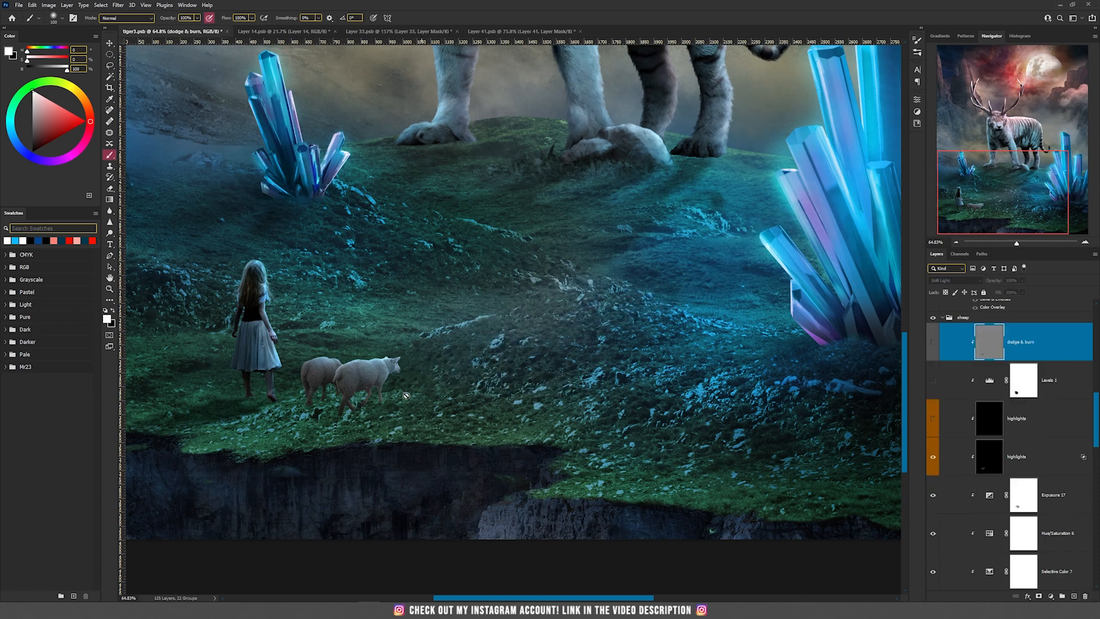
Show and select the sheep's upper highlights layer, and preview it on and off, leaving it visible
{"action": "scroll", "coordinate": [356, 395], "scroll_direction": "up", "scroll_amount": 6}
{"action": "scroll", "coordinate": [429, 261], "scroll_direction": "up", "scroll_amount": 1}
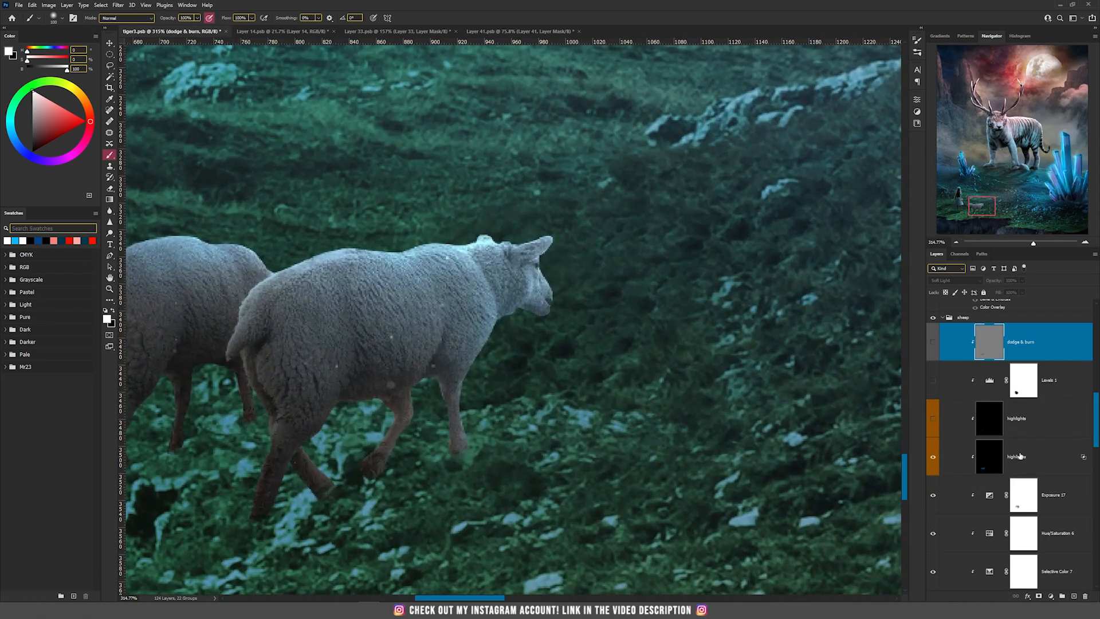
{"action": "left_click", "coordinate": [1041, 458]}
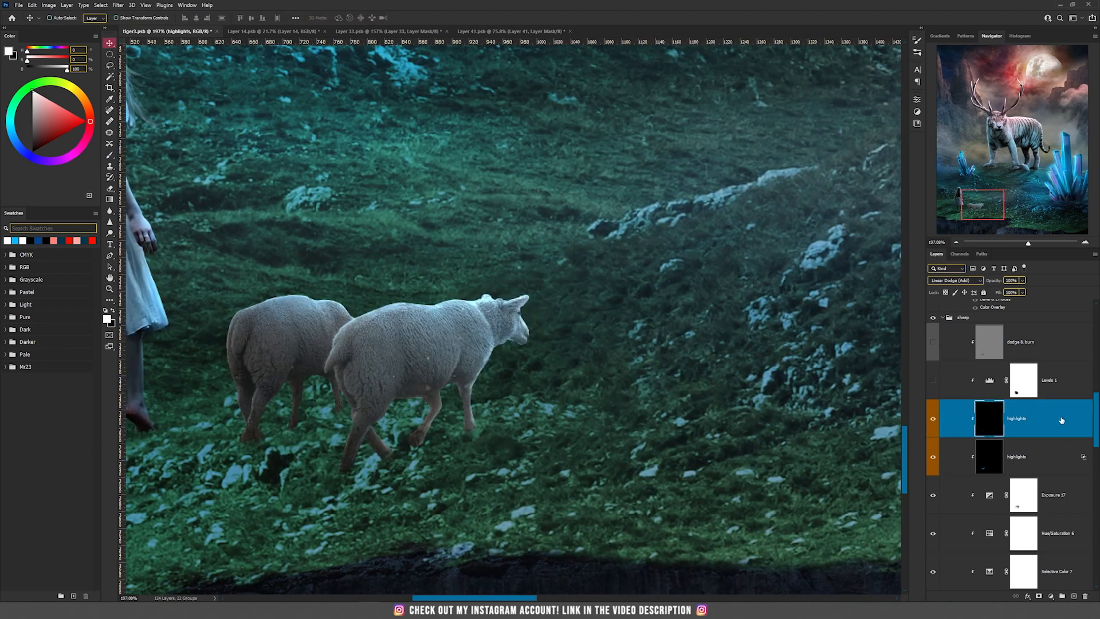
{"action": "left_click", "coordinate": [933, 421]}
{"action": "left_click", "coordinate": [933, 421]}
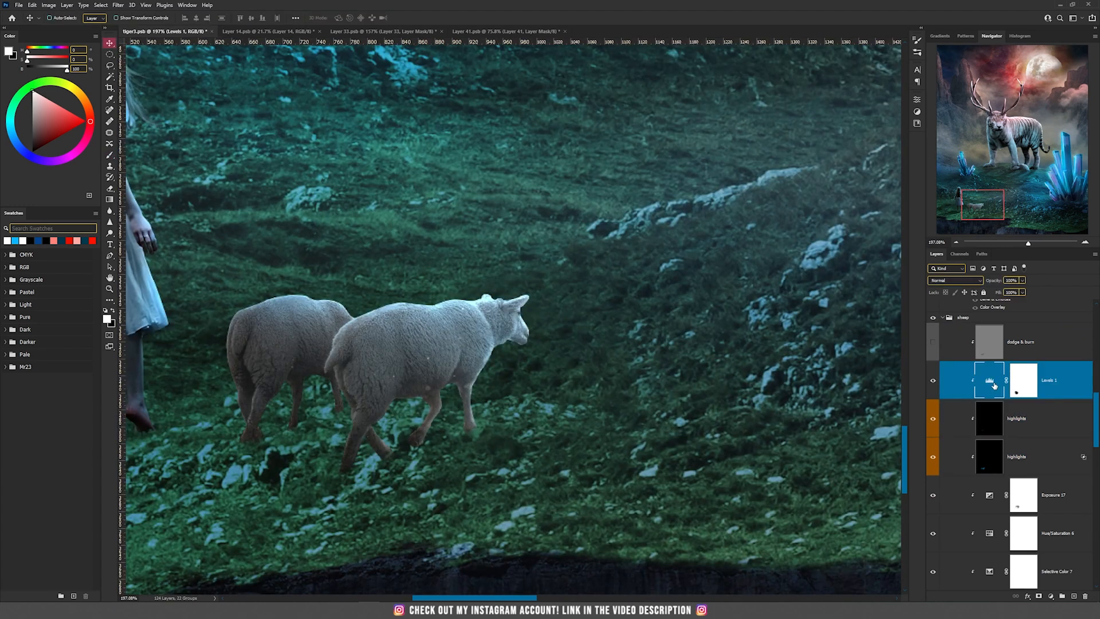
Show the sheep's Levels 1 adjustment and inspect its settings, and show and select the dodge & burn layer
{"action": "double_click", "coordinate": [992, 382]}
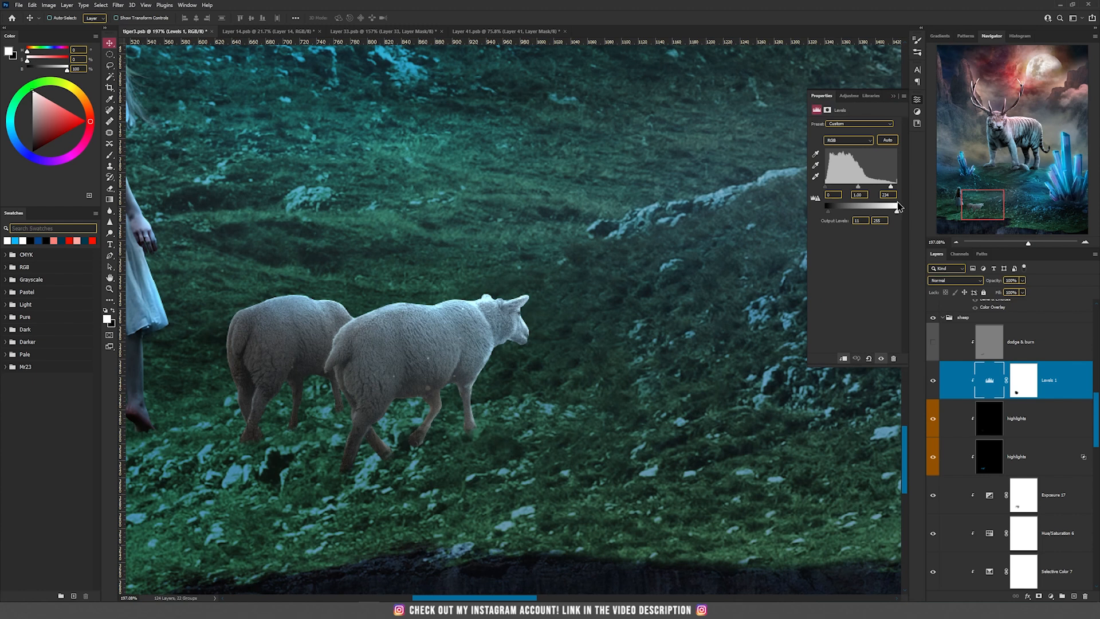
{"action": "left_click_drag", "start_coordinate": [890, 186], "coordinate": [889, 186]}
{"action": "left_click", "coordinate": [933, 342]}
{"action": "left_click", "coordinate": [998, 343]}
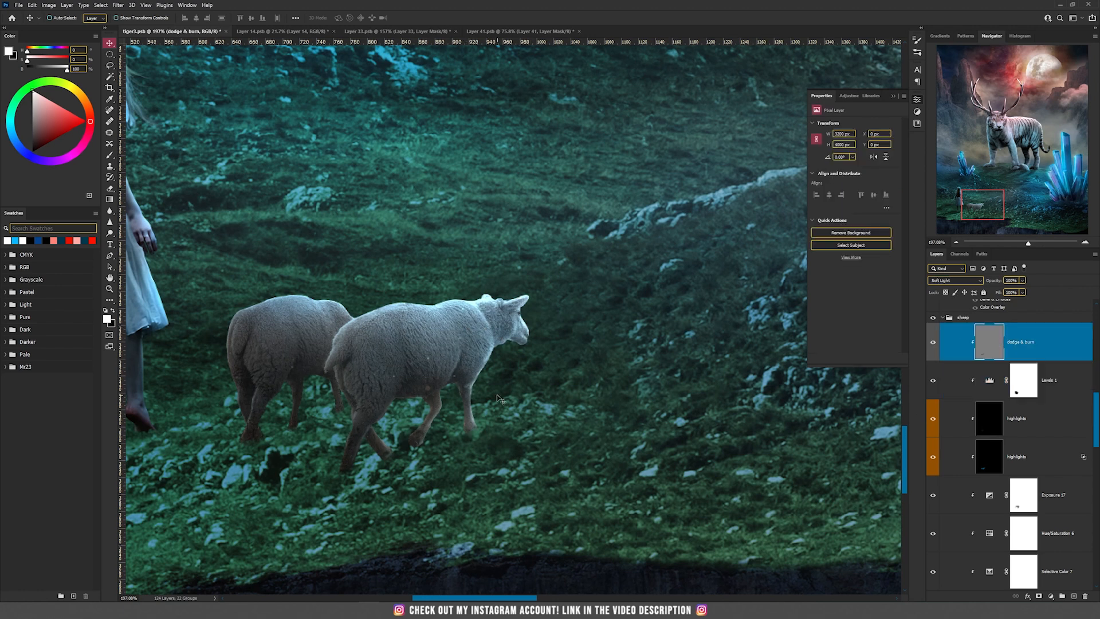
Show the Exposure 16 copy shadow layer beneath the sheep and select its layer mask
{"action": "scroll", "coordinate": [497, 396], "scroll_direction": "down", "scroll_amount": 9}
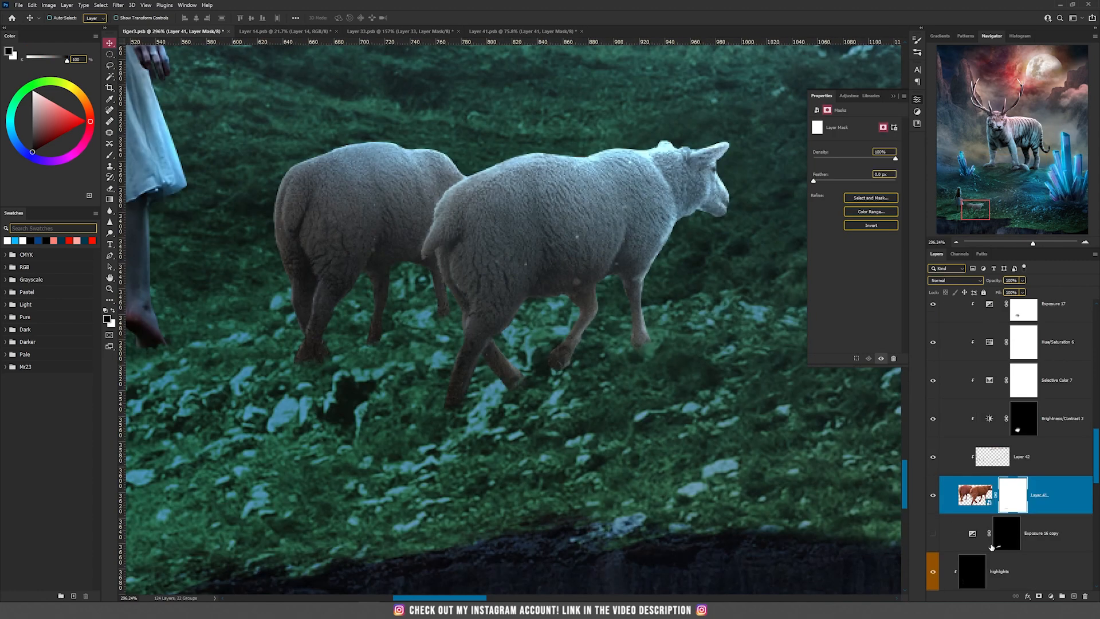
{"action": "left_click", "coordinate": [934, 537]}
{"action": "scroll", "coordinate": [708, 430], "scroll_direction": "down", "scroll_amount": 1}
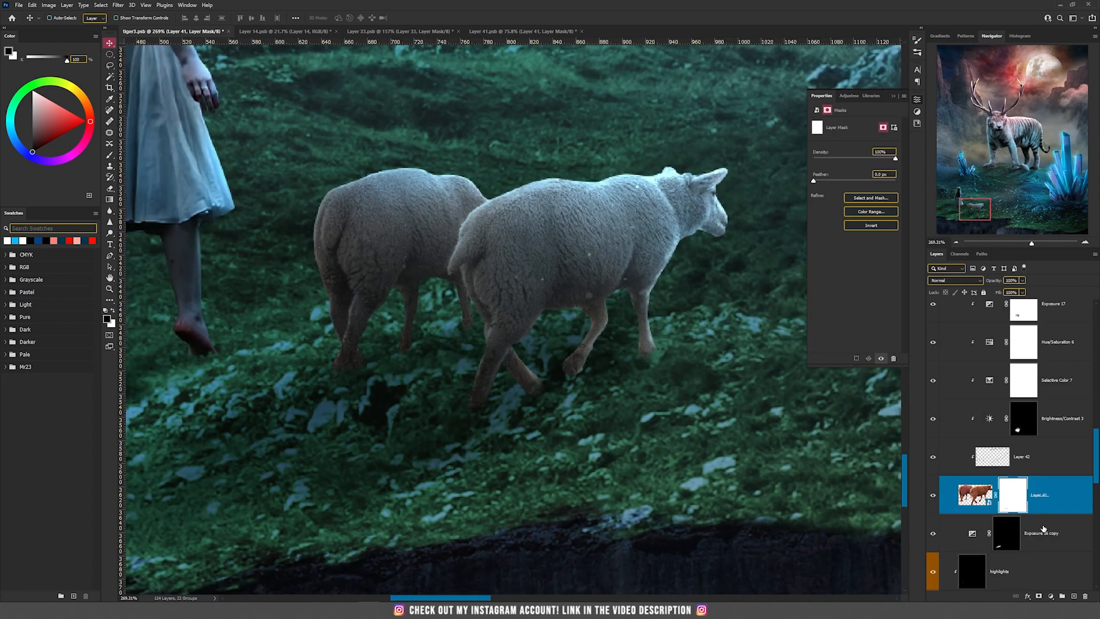
{"action": "left_click", "coordinate": [1009, 534]}
{"action": "scroll", "coordinate": [643, 388], "scroll_direction": "down", "scroll_amount": 12}
Show the staff in the woman's hand together with its clipped highlights layers, and select the lower highlights layer
{"action": "scroll", "coordinate": [1032, 478], "scroll_direction": "up", "scroll_amount": 5}
{"action": "scroll", "coordinate": [391, 470], "scroll_direction": "up", "scroll_amount": 8}
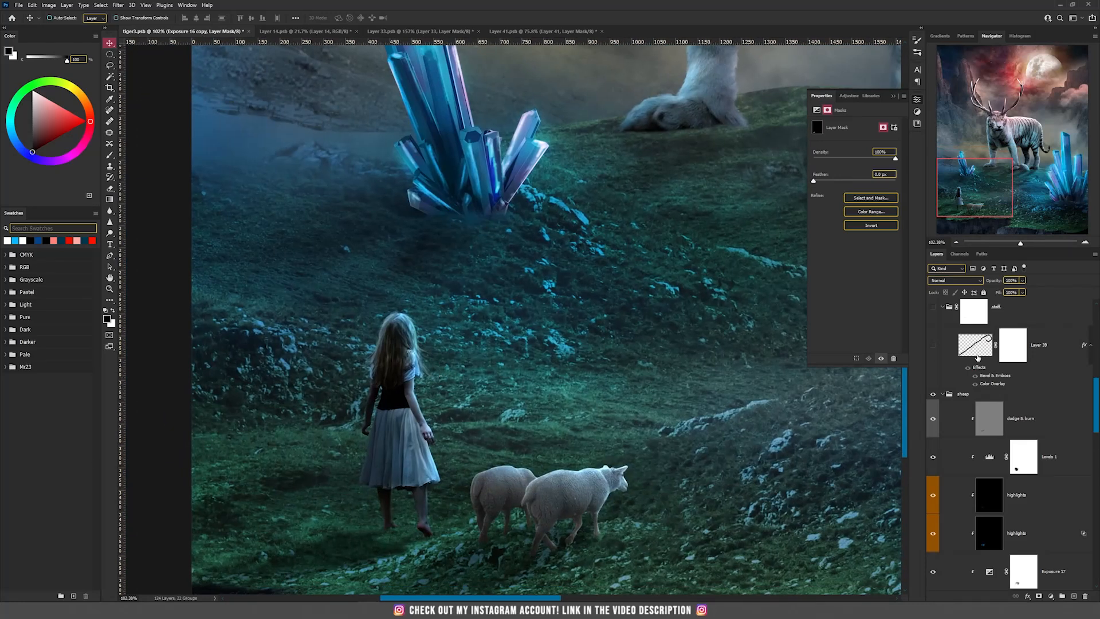
{"action": "left_click", "coordinate": [933, 345]}
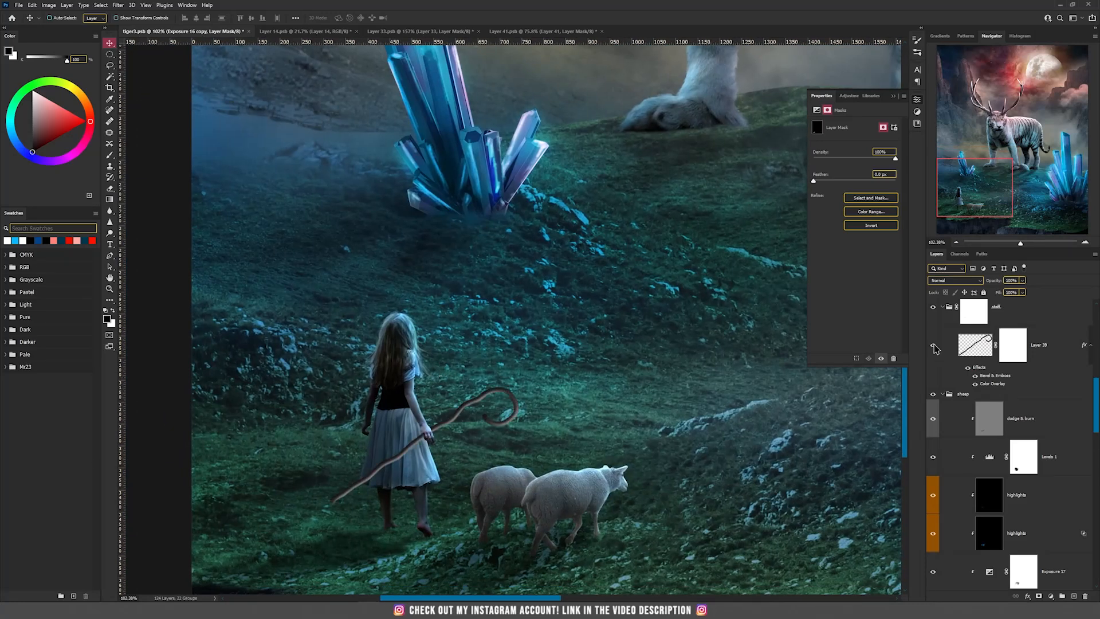
{"action": "scroll", "coordinate": [376, 492], "scroll_direction": "up", "scroll_amount": 4}
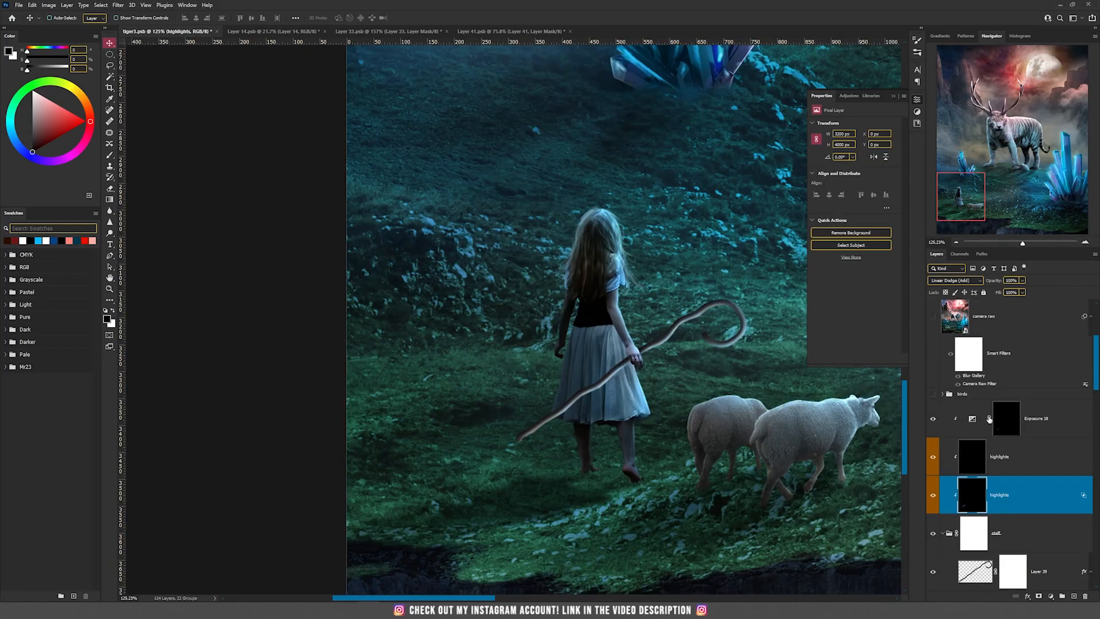
Select the Exposure 18 mask and preview that adjustment on and off around the woman's hand and staff, leaving it visible
{"action": "left_click", "coordinate": [1013, 421]}
{"action": "scroll", "coordinate": [650, 356], "scroll_direction": "up", "scroll_amount": 6}
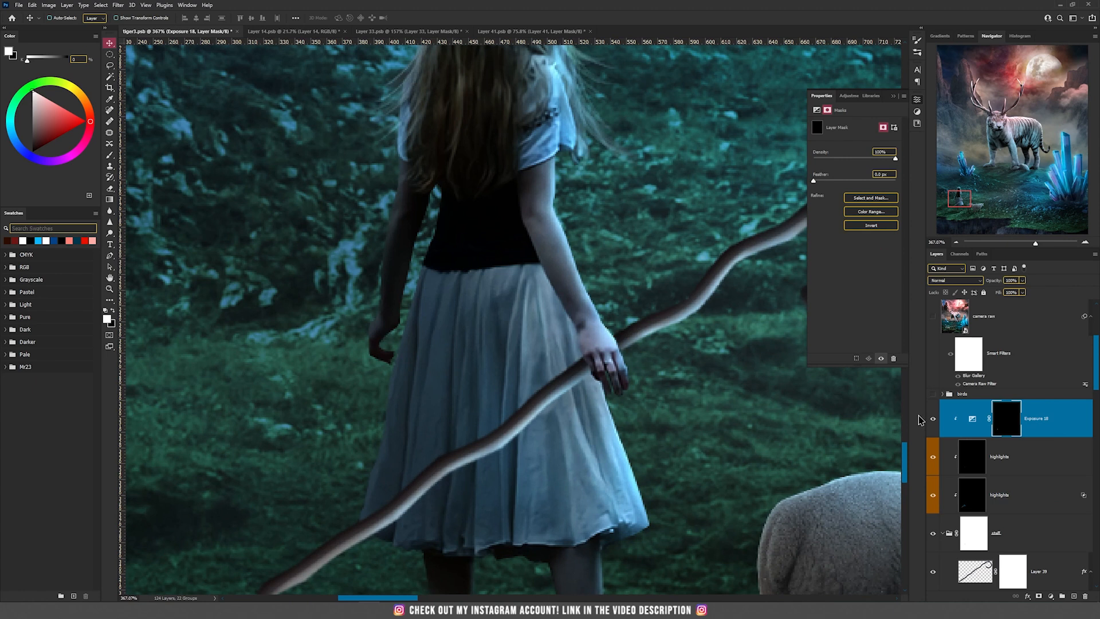
{"action": "left_click", "coordinate": [933, 419]}
{"action": "left_click", "coordinate": [934, 419]}
{"action": "scroll", "coordinate": [576, 375], "scroll_direction": "down", "scroll_amount": 8}
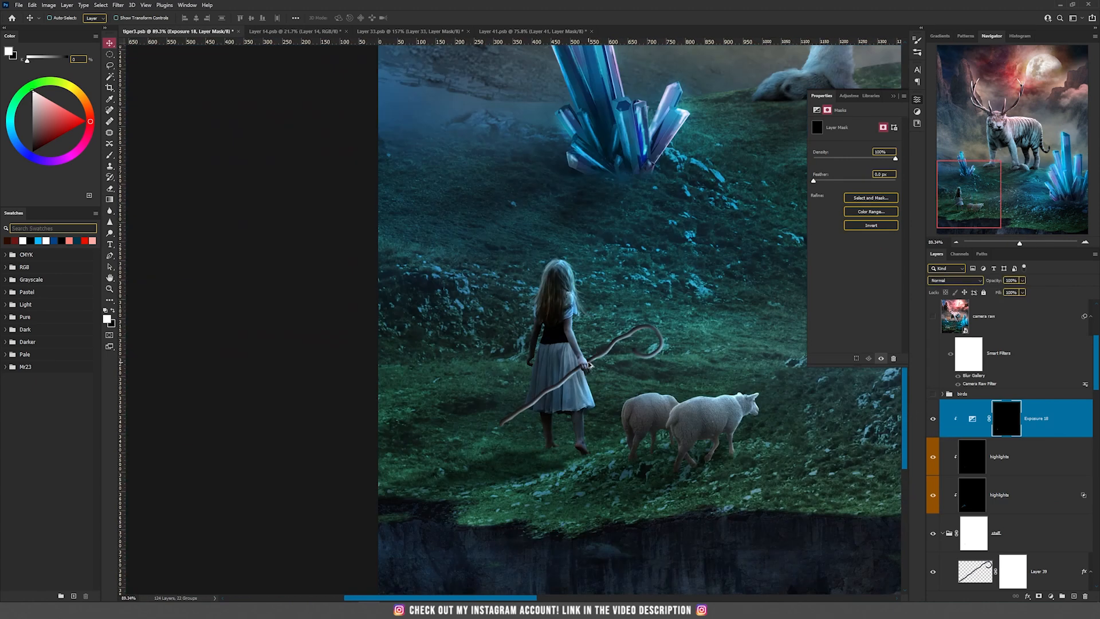
Show the birds group near the moon and select the Screen-mode light flare layer on the large crystals
{"action": "scroll", "coordinate": [590, 364], "scroll_direction": "down", "scroll_amount": 6}
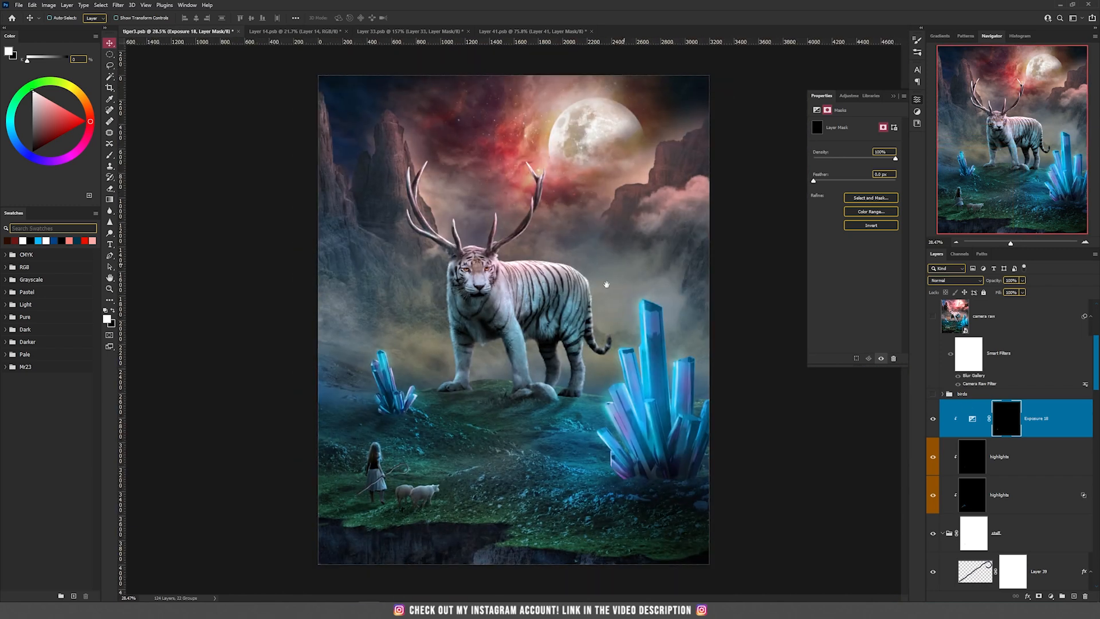
{"action": "left_click", "coordinate": [934, 395]}
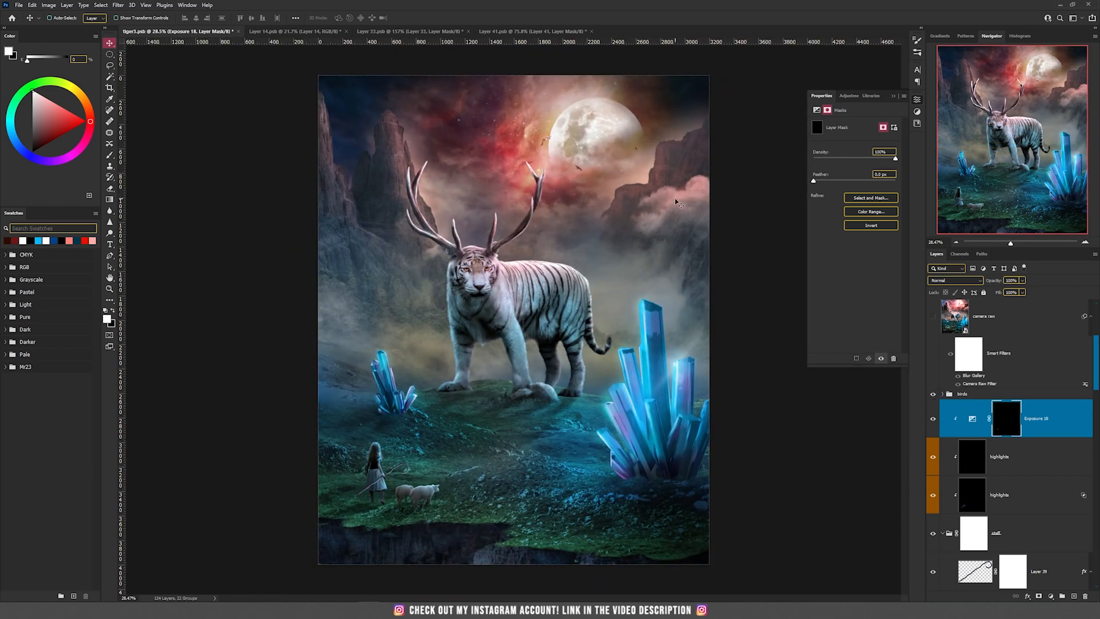
{"action": "scroll", "coordinate": [658, 361], "scroll_direction": "up", "scroll_amount": 3}
{"action": "left_click", "coordinate": [688, 366], "text": "ctrl"}
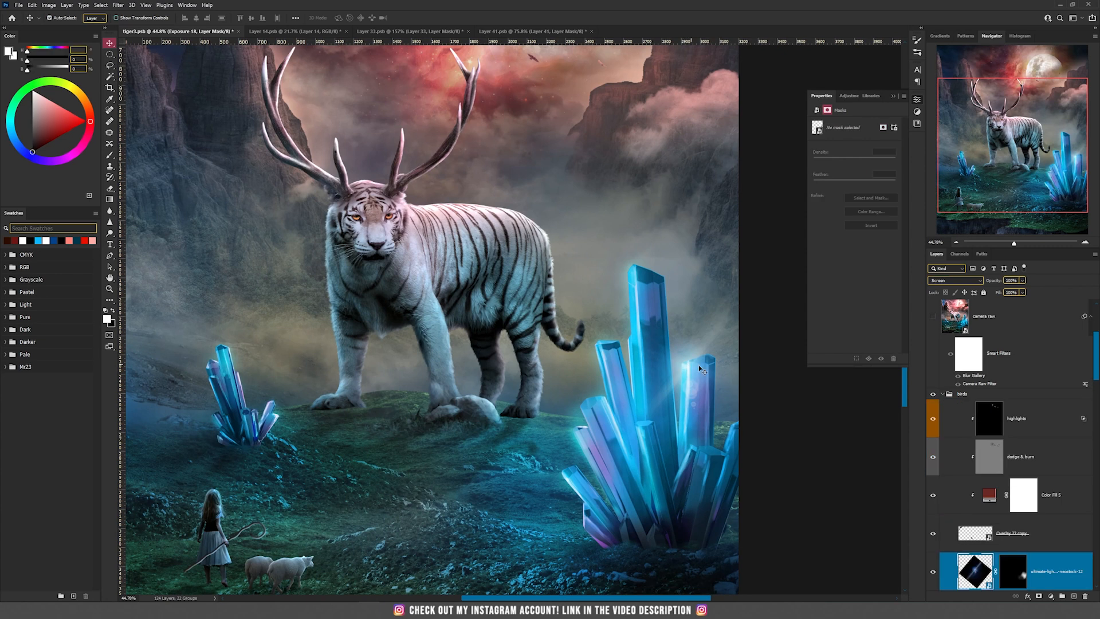
{"action": "left_click_drag", "start_coordinate": [713, 391], "coordinate": [649, 362]}
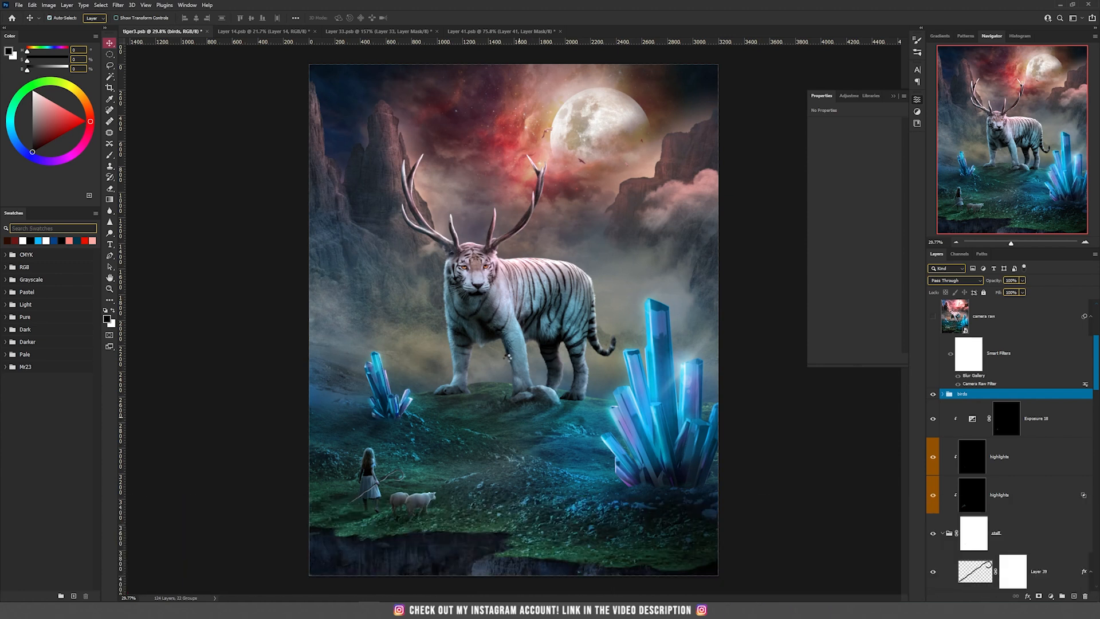
Stamp all visible layers onto a new layer above the birds group, convert it to a smart object and start the Camera Raw Filter
{"action": "key", "text": "ctrl+alt+shift+e"}
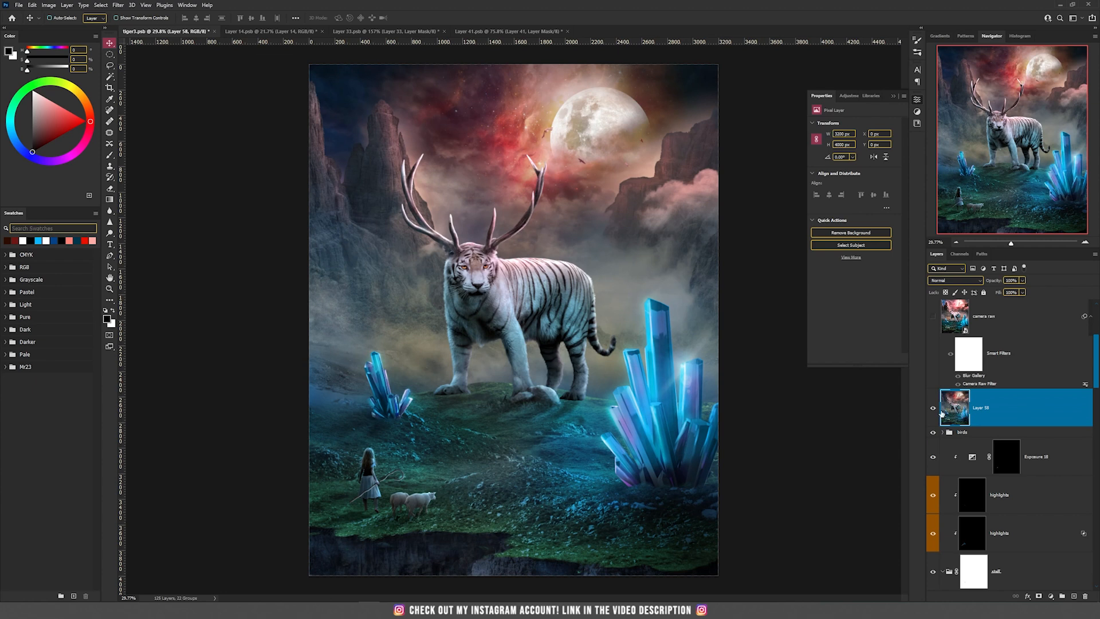
{"action": "right_click", "coordinate": [1020, 421]}
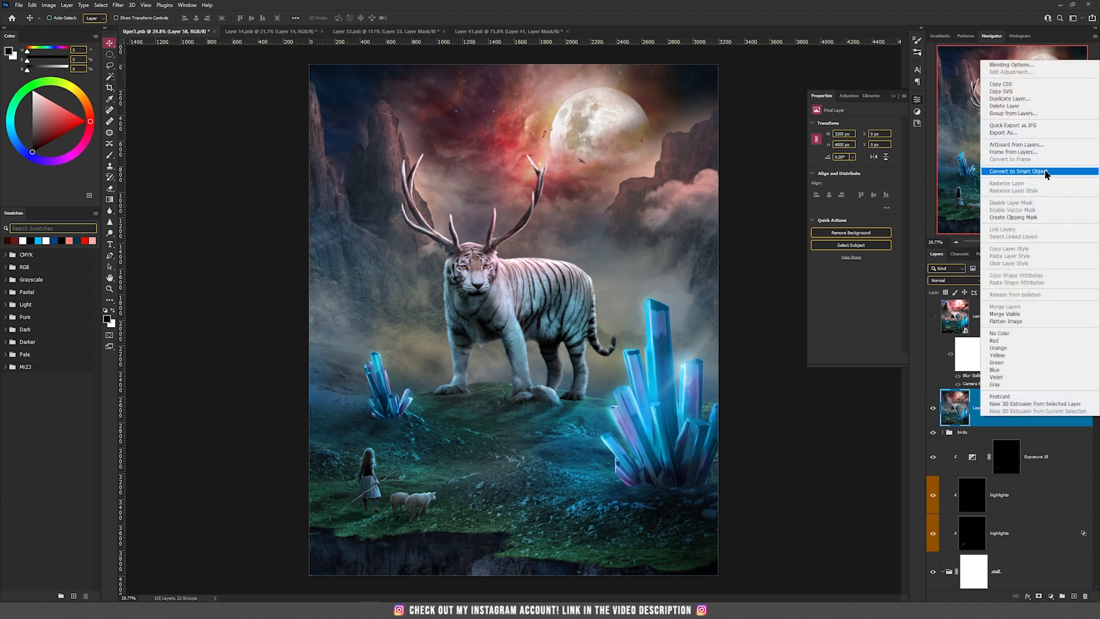
{"action": "left_click", "coordinate": [1077, 171]}
{"action": "left_click", "coordinate": [119, 5]}
{"action": "left_click", "coordinate": [156, 69]}
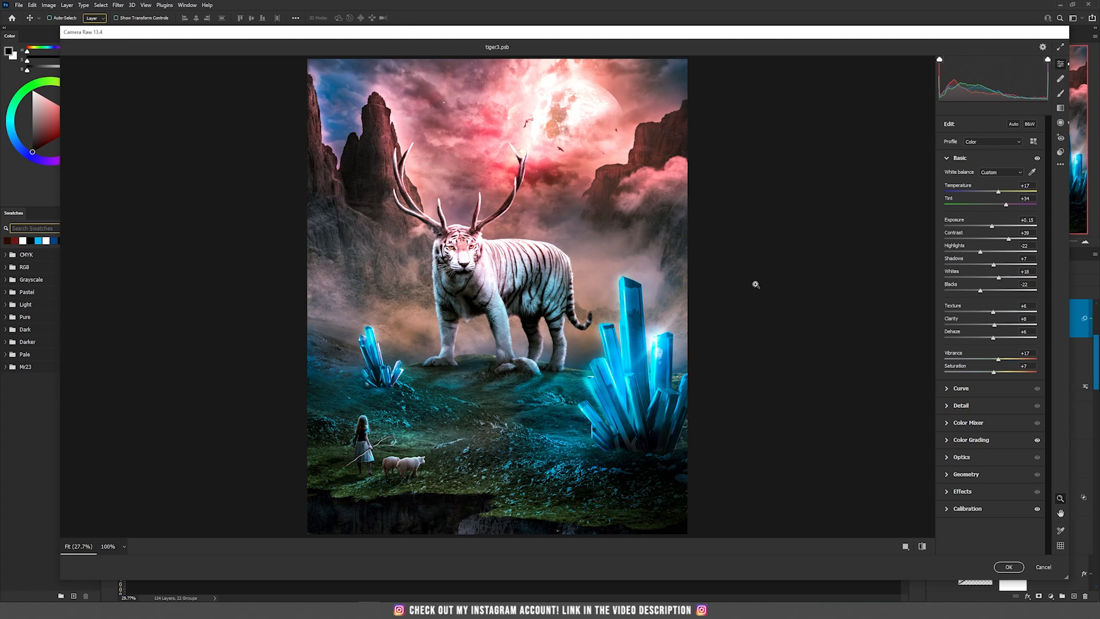
Review Color Grading and Calibration, and apply the Camera Raw Filter with Sharpening 51, Noise Reduction 43 and Color Noise Reduction 47
{"action": "left_click", "coordinate": [991, 443]}
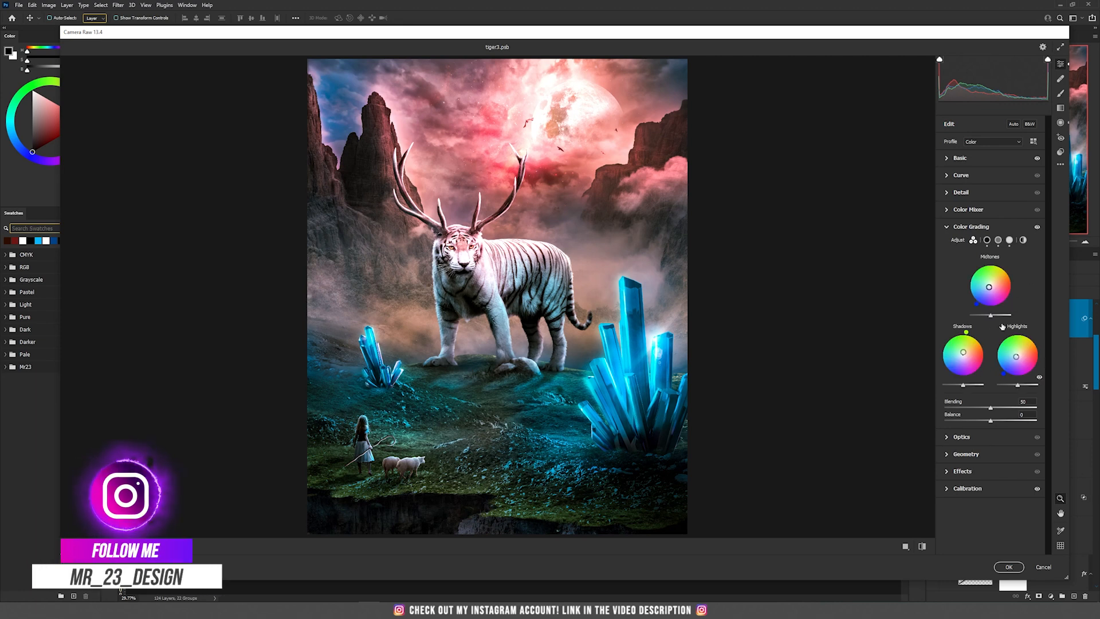
{"action": "left_click", "coordinate": [968, 489]}
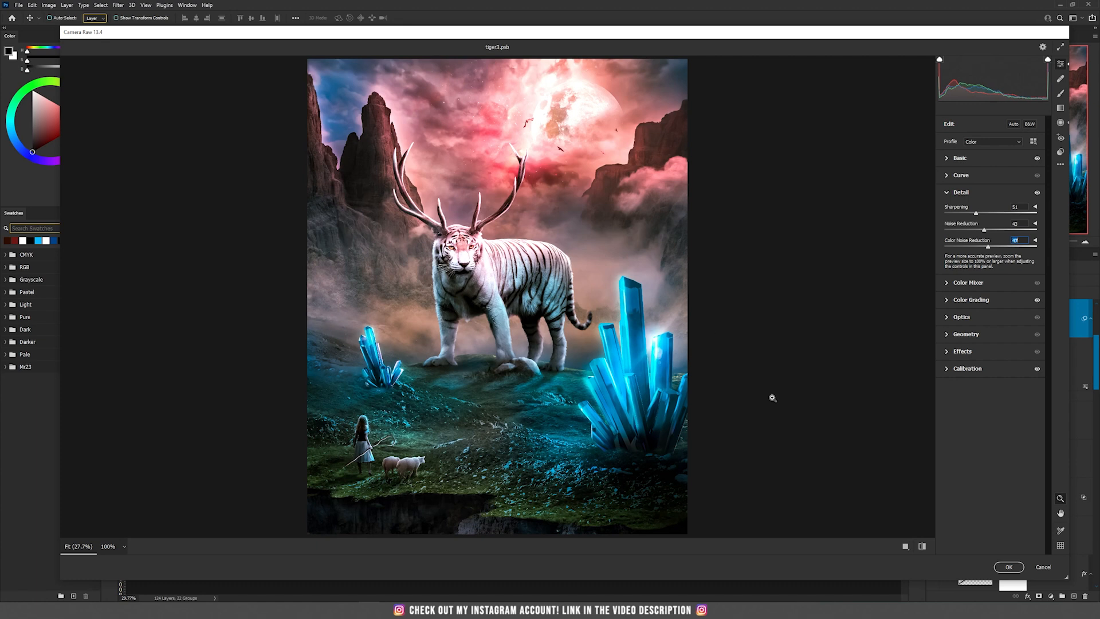
{"action": "left_click", "coordinate": [1009, 567]}
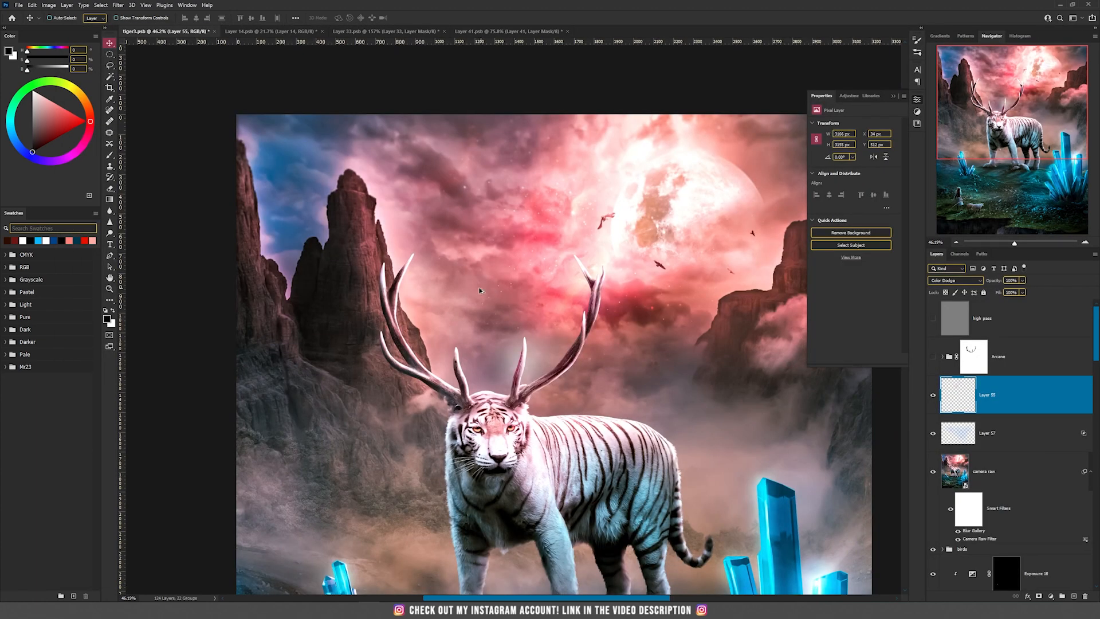
Show the Arcane group with the glowing rune circles between the tiger's antlers
{"action": "scroll", "coordinate": [438, 269], "scroll_direction": "up", "scroll_amount": 3}
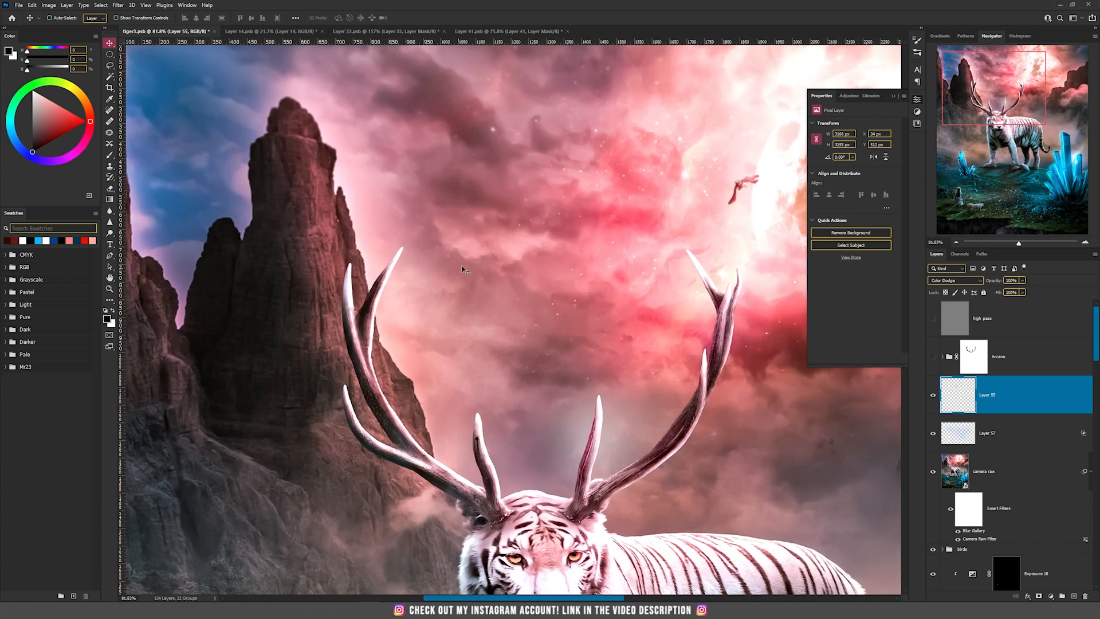
{"action": "scroll", "coordinate": [542, 354], "scroll_direction": "up", "scroll_amount": 1}
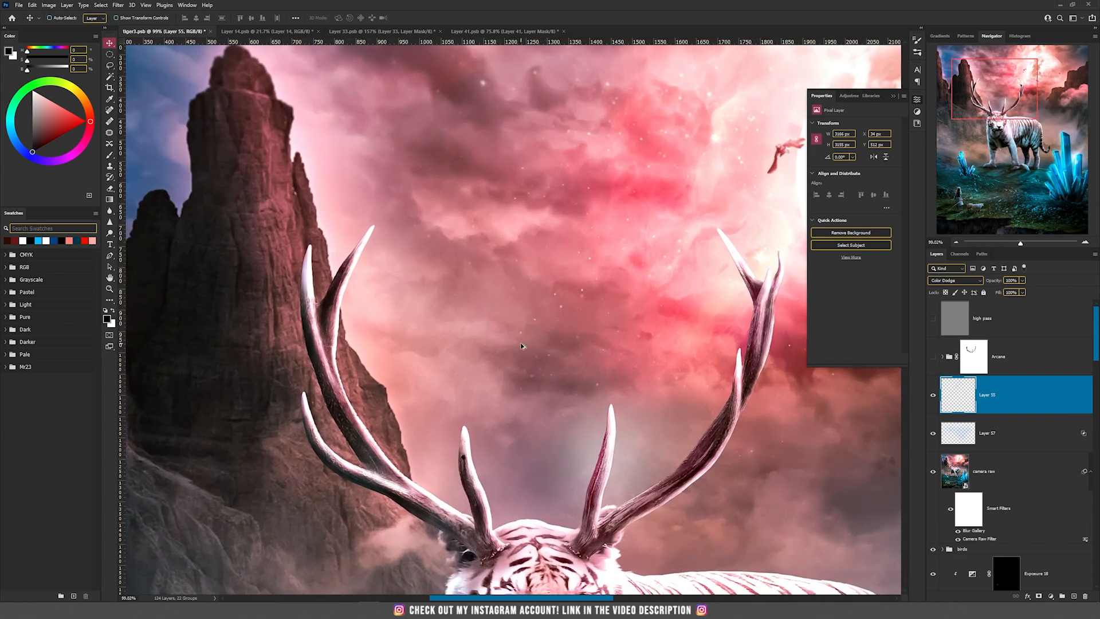
{"action": "left_click", "coordinate": [934, 357]}
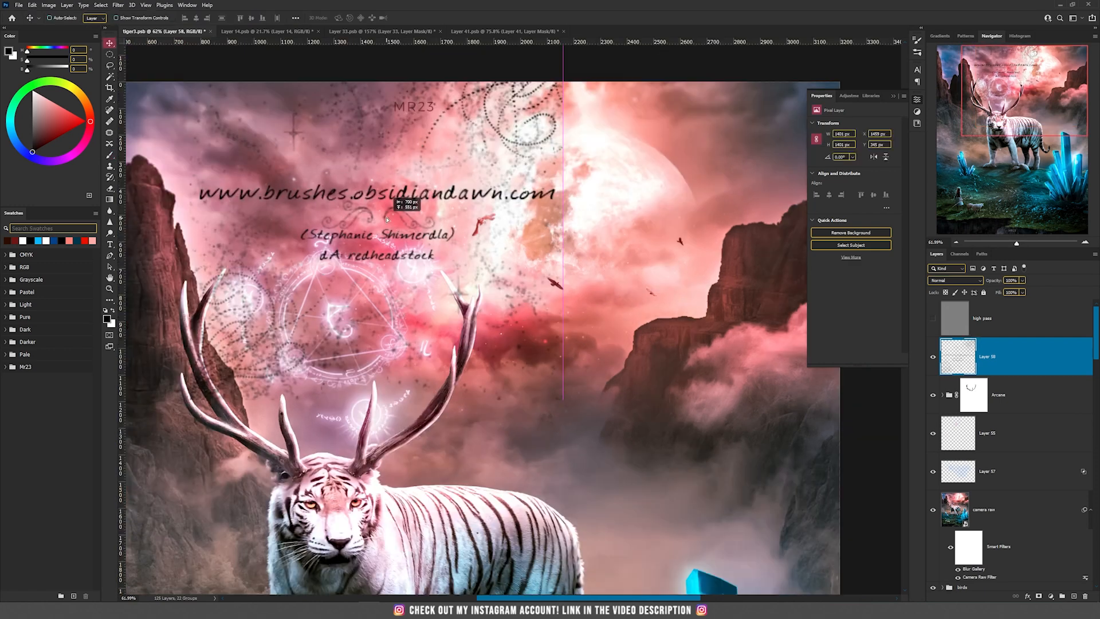
Stamp the brush set's credit text on a new layer to read the brush source, and delete that layer
{"action": "left_click_drag", "start_coordinate": [404, 219], "coordinate": [451, 293]}
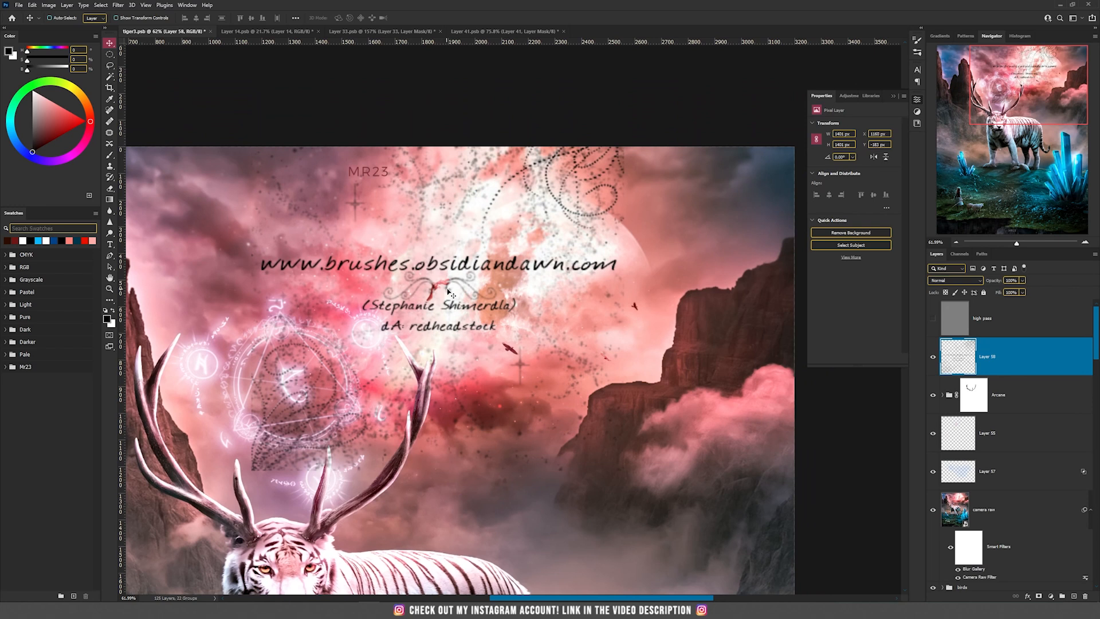
{"action": "scroll", "coordinate": [451, 304], "scroll_direction": "up", "scroll_amount": 3}
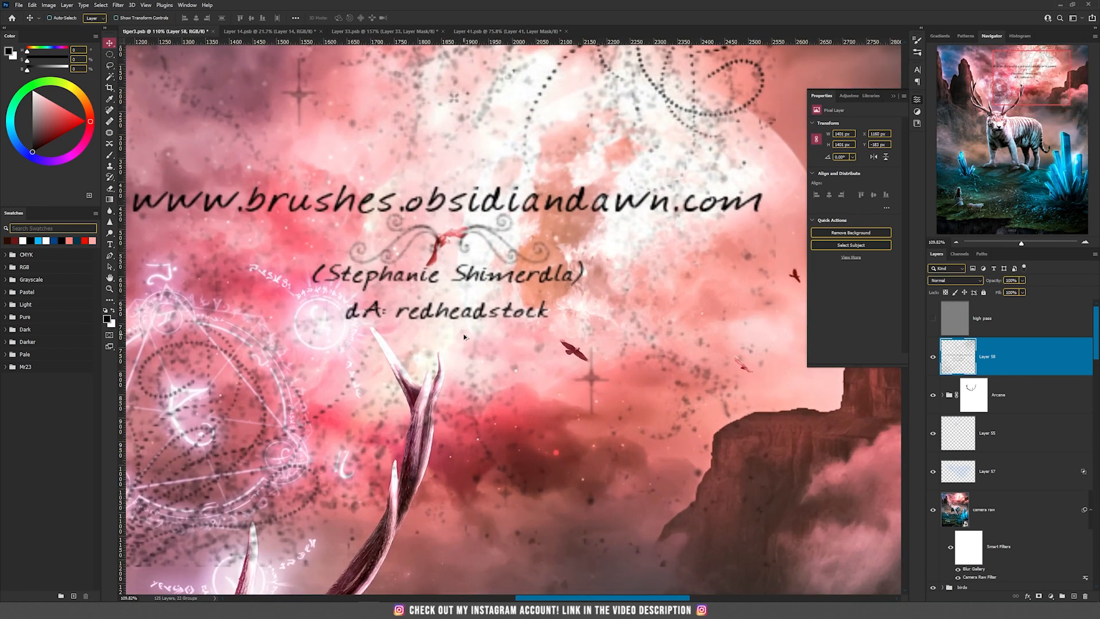
{"action": "scroll", "coordinate": [450, 332], "scroll_direction": "down", "scroll_amount": 1}
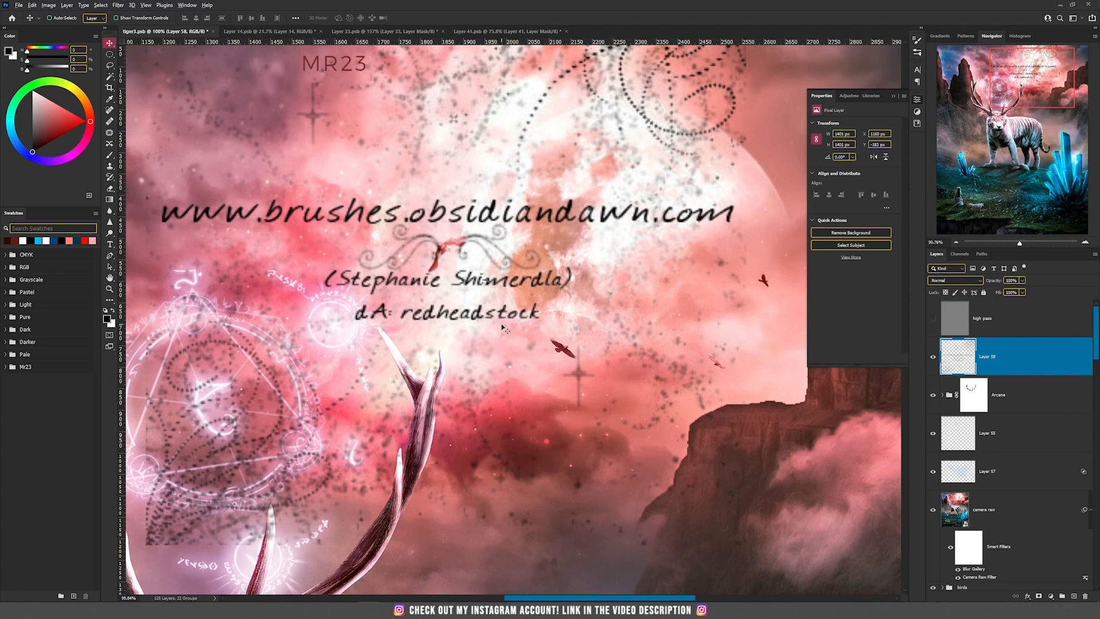
{"action": "scroll", "coordinate": [503, 328], "scroll_direction": "down", "scroll_amount": 2}
{"action": "scroll", "coordinate": [393, 220], "scroll_direction": "down", "scroll_amount": 4}
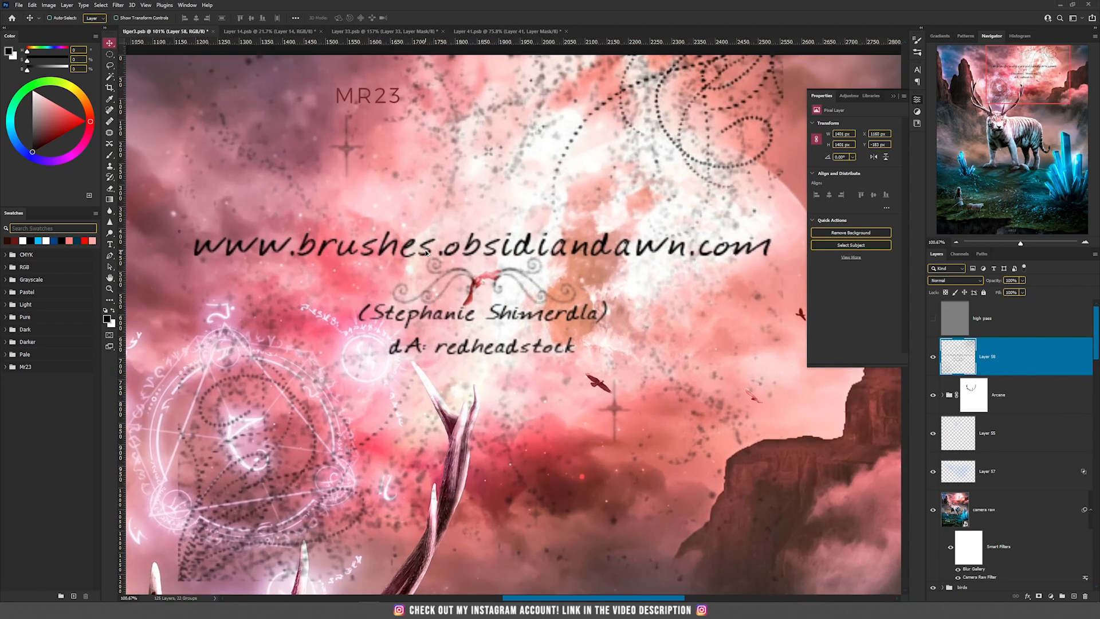
{"action": "scroll", "coordinate": [583, 334], "scroll_direction": "up", "scroll_amount": 1}
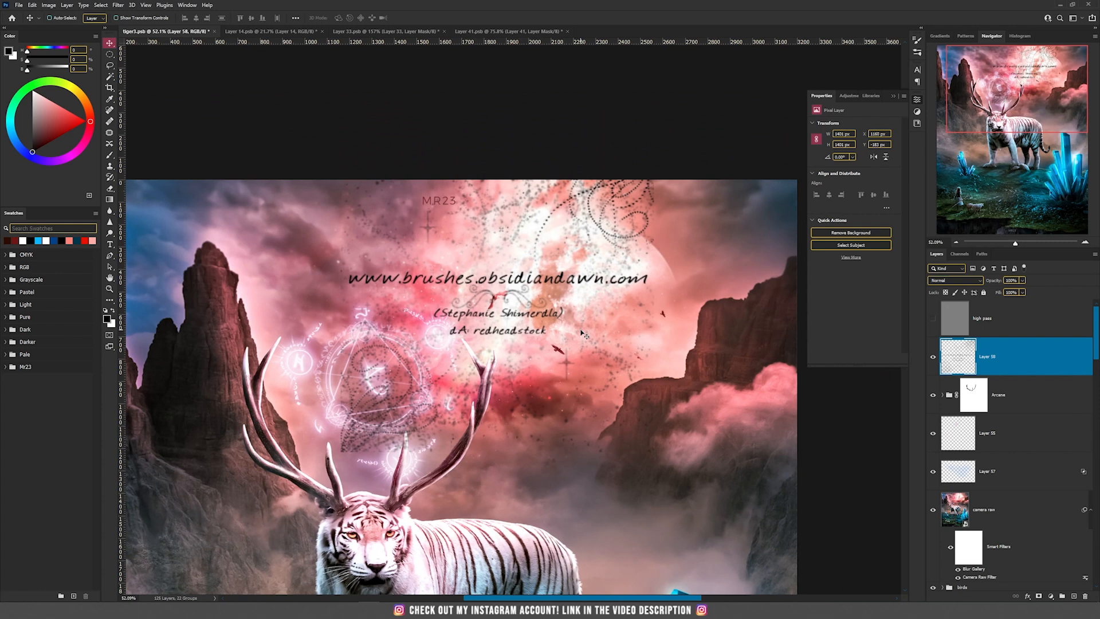
{"action": "key", "text": "Delete"}
Stamp a light pink rune circle from the SS-arcane-circles brushes onto a new layer above the Arcane group, beside the antlers
{"action": "key", "text": "b"}
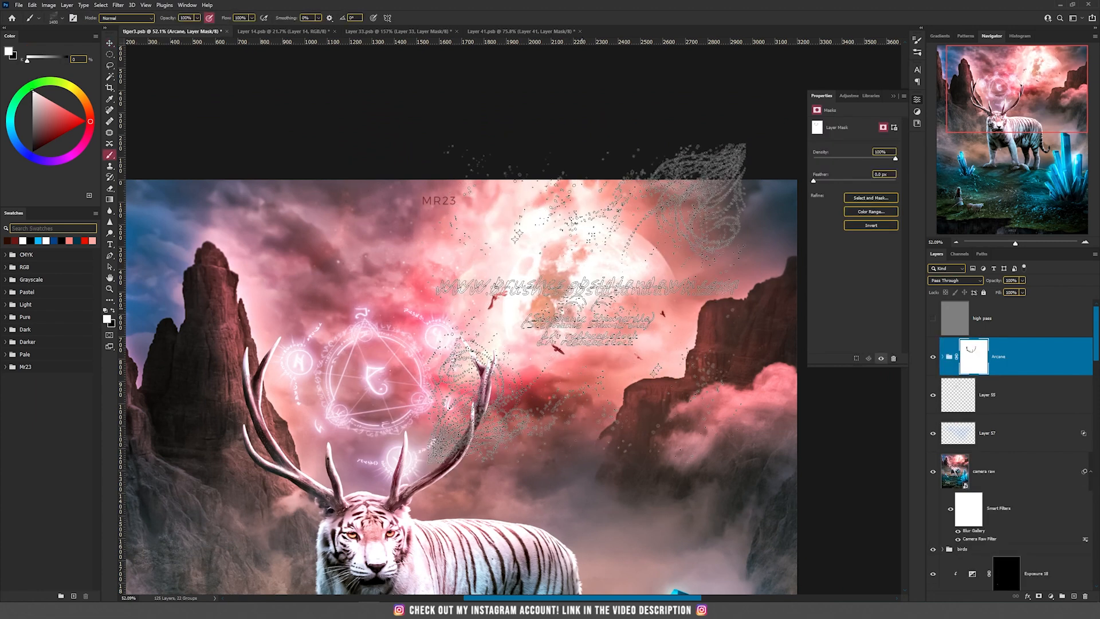
{"action": "right_click", "coordinate": [568, 351]}
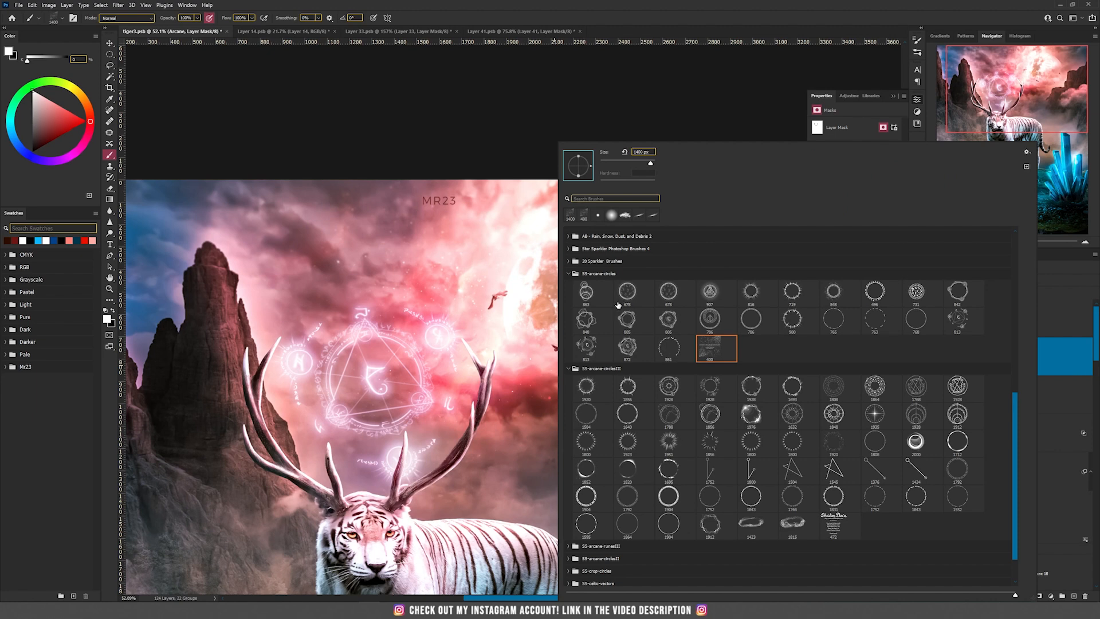
{"action": "left_click", "coordinate": [960, 321]}
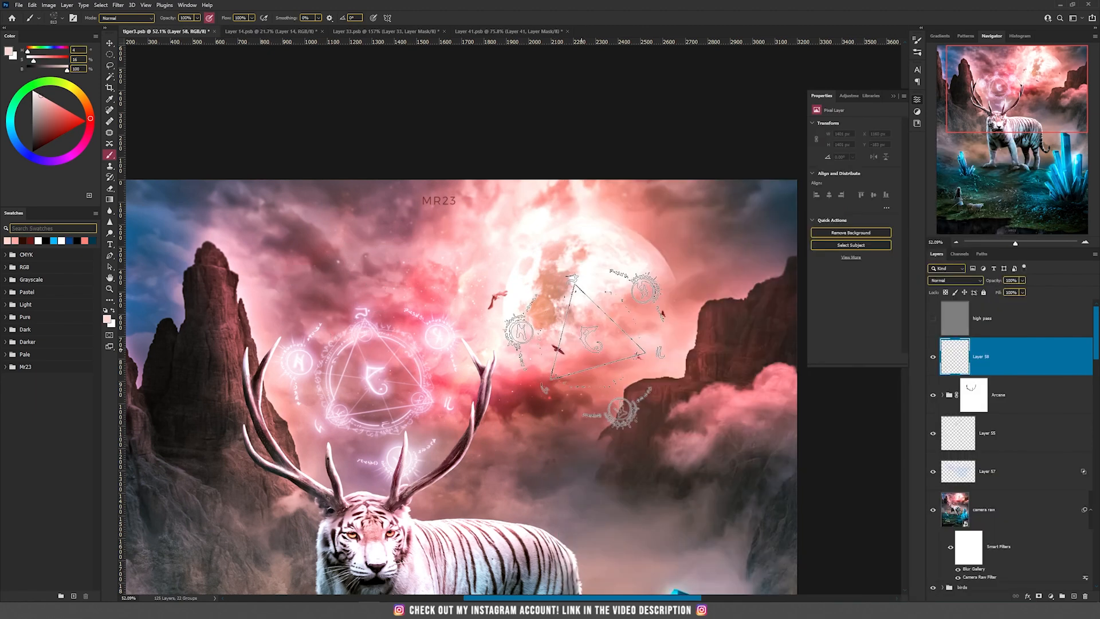
{"action": "left_click", "coordinate": [603, 346]}
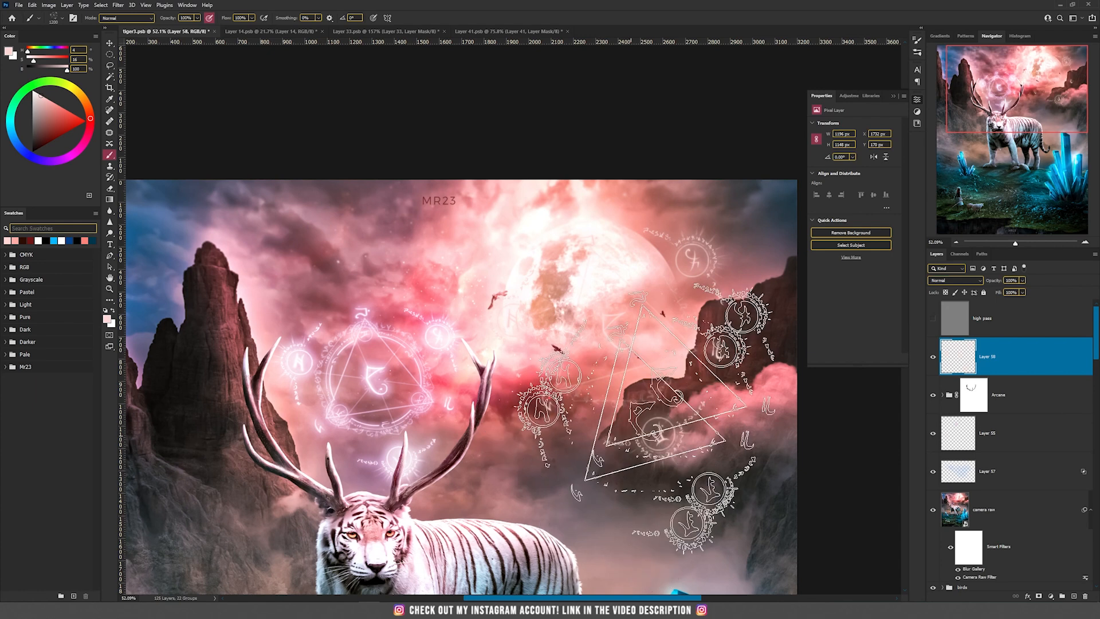
Duplicate the new rune circle layer three times to strengthen its glow
{"action": "left_click_drag", "start_coordinate": [701, 368], "coordinate": [594, 342]}
{"action": "key", "text": "v"}
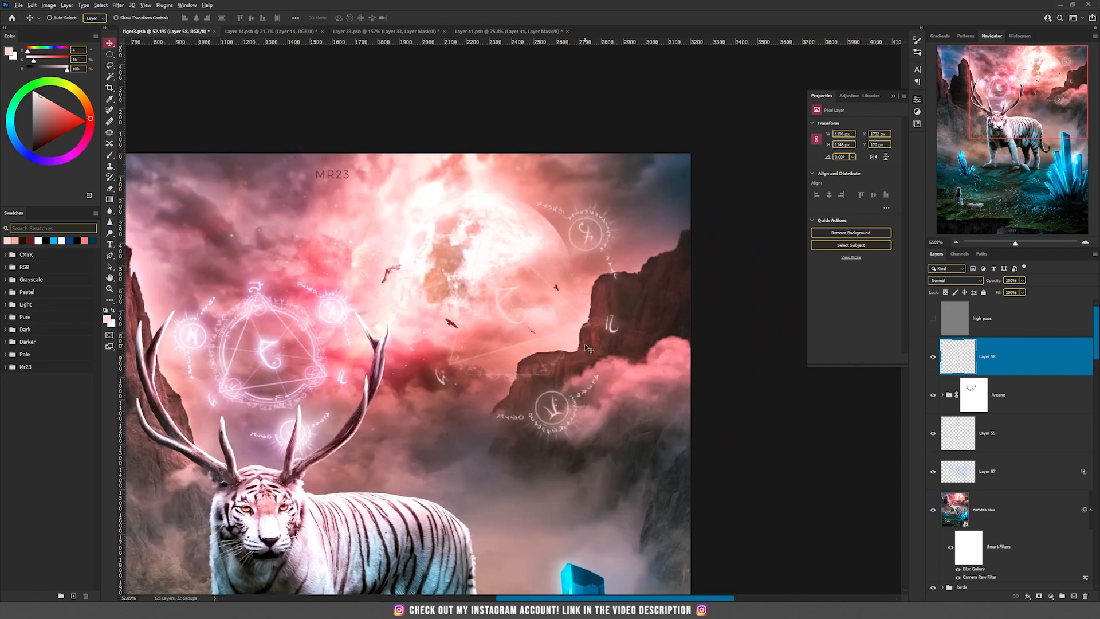
{"action": "key", "text": "ctrl+j"}
{"action": "key", "text": "ctrl+j"}
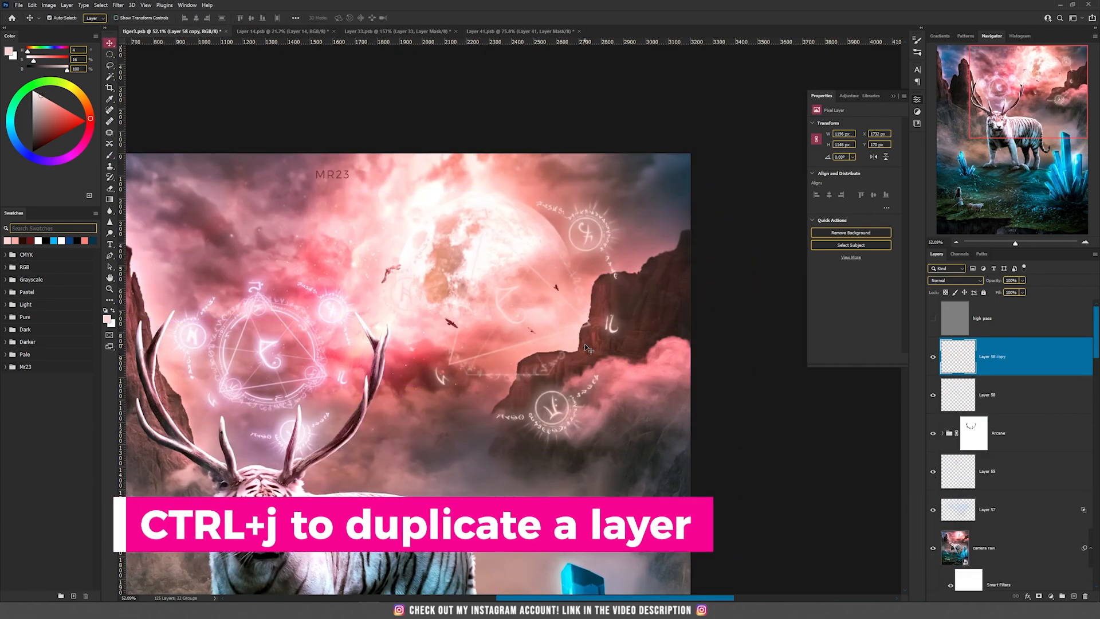
{"action": "key", "text": "ctrl+j"}
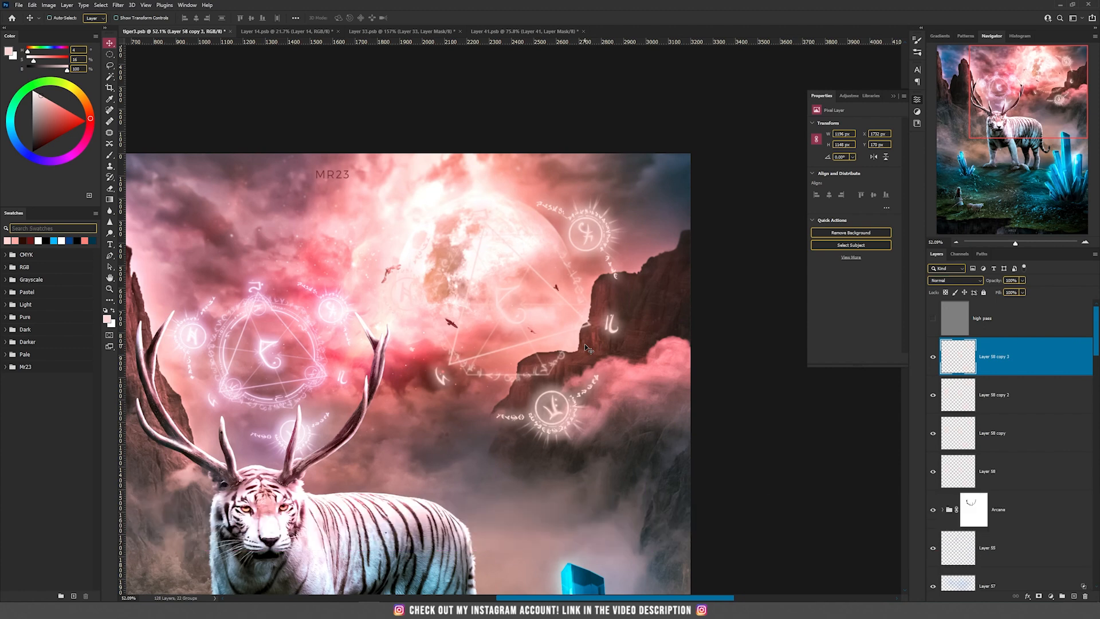
Merge the four rune circle layers into one and move the circle lower, below the moon and in front of the cliff
{"action": "left_click", "coordinate": [1031, 439], "text": "shift"}
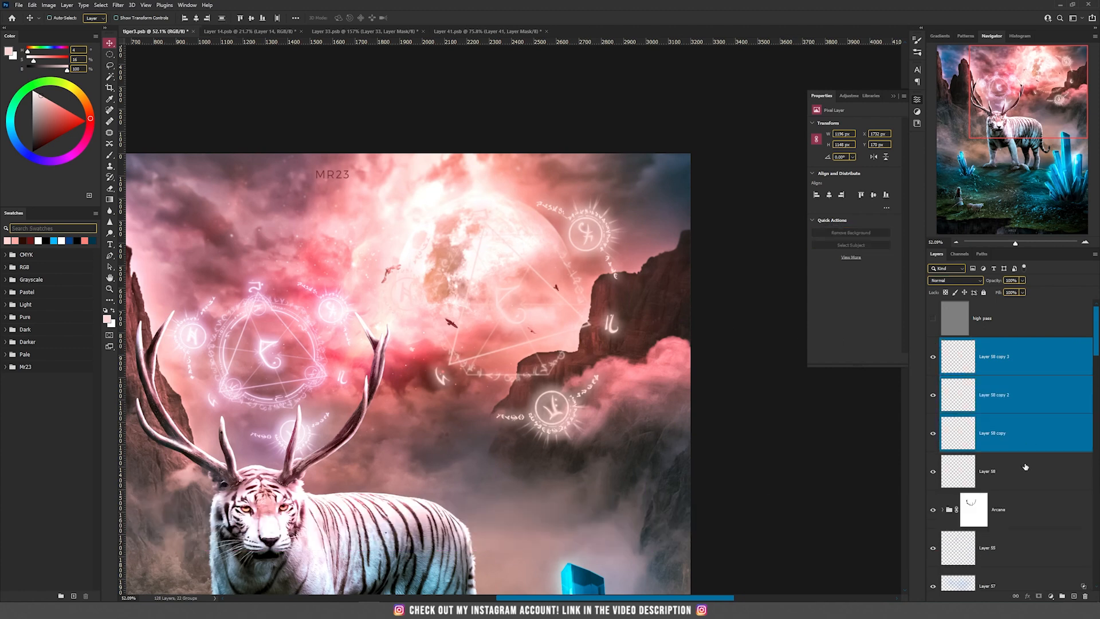
{"action": "left_click", "coordinate": [992, 467], "text": "shift"}
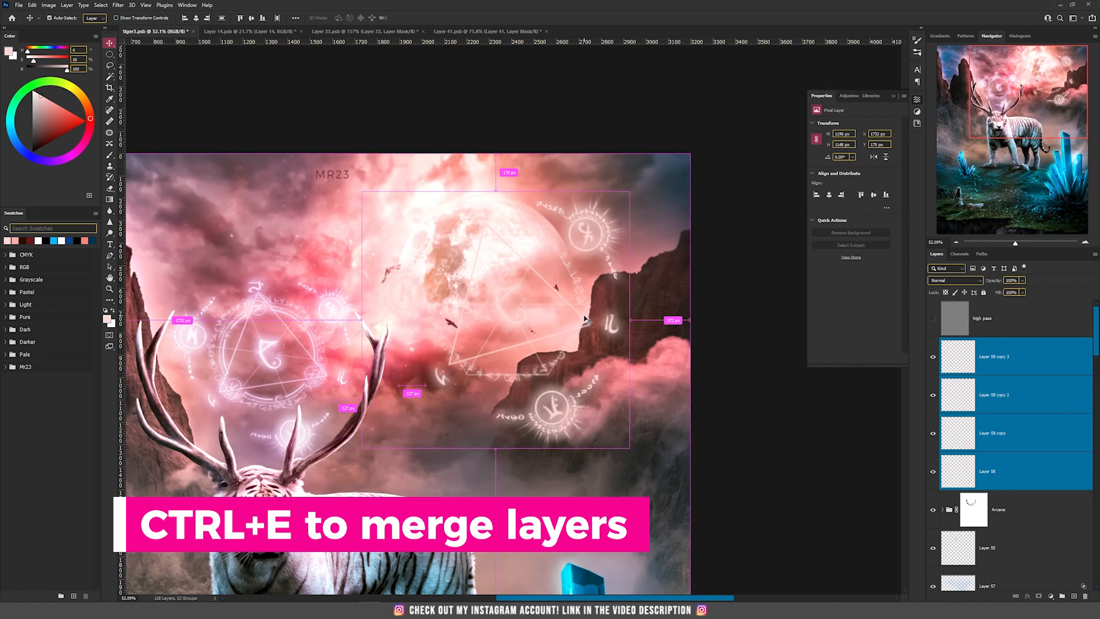
{"action": "key", "text": "ctrl+e"}
{"action": "left_click_drag", "start_coordinate": [532, 282], "coordinate": [552, 351]}
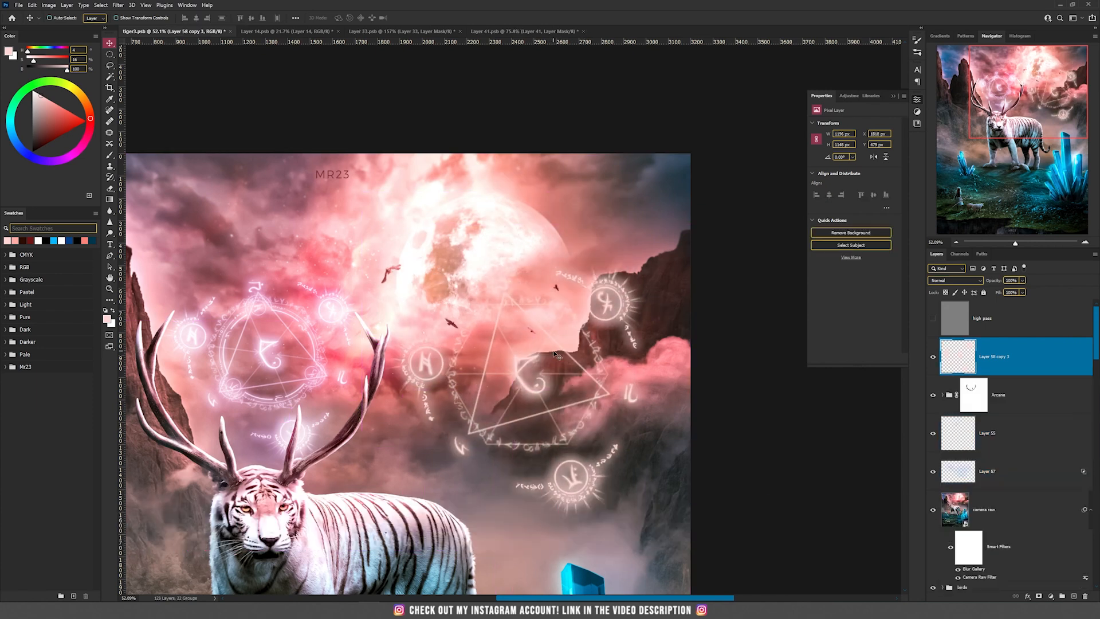
Duplicate the merged rune circle layer and set the copy's blend mode to Screen
{"action": "key", "text": "ctrl"}
{"action": "key", "text": "ctrl+j"}
{"action": "left_click", "coordinate": [943, 281]}
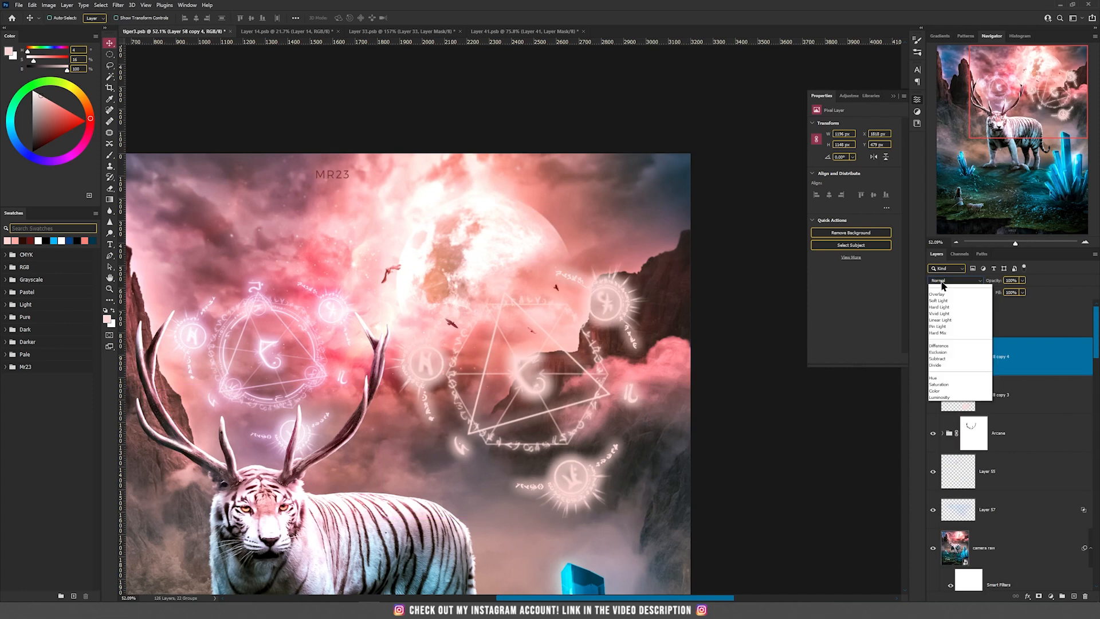
{"action": "left_click", "coordinate": [940, 353]}
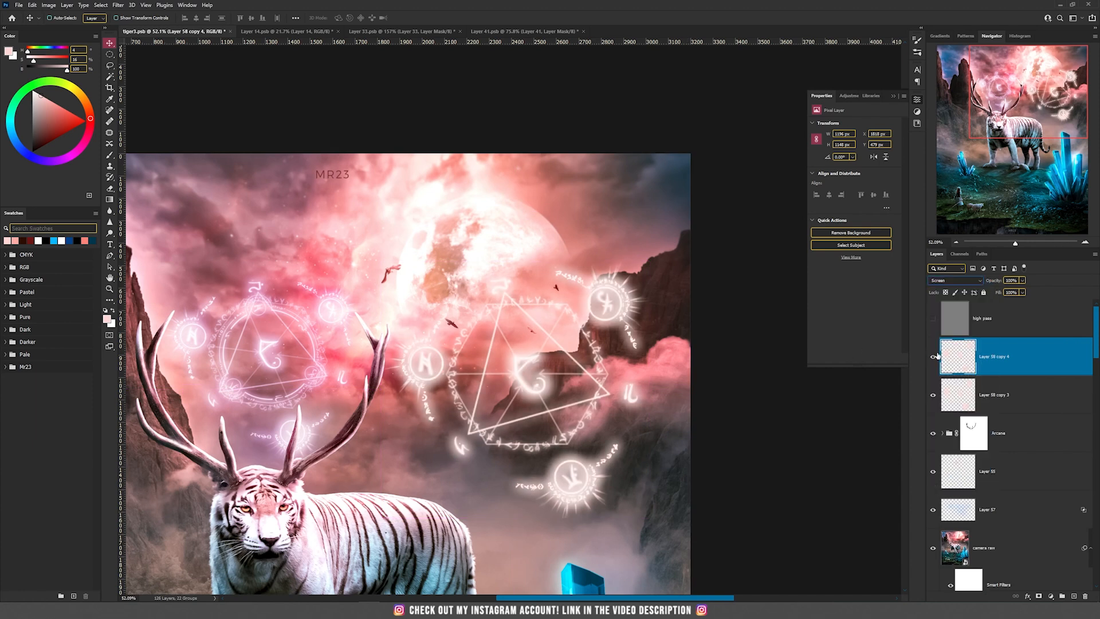
Duplicate the Screen rune circle layer and set the new copy's blend mode to Color Dodge
{"action": "key", "text": "ctrl+j"}
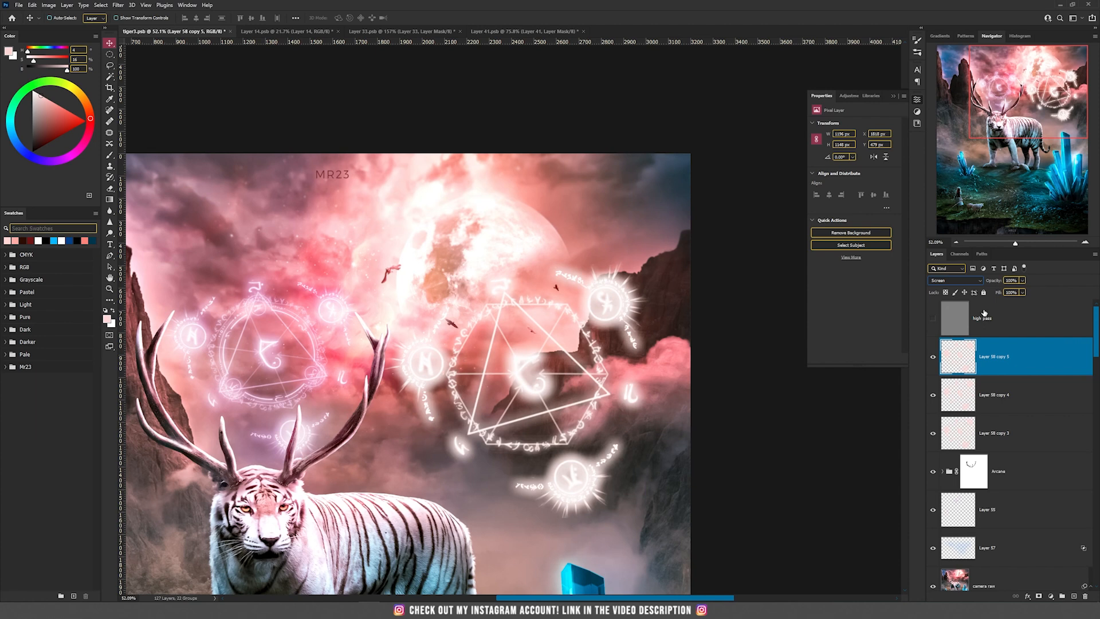
{"action": "left_click", "coordinate": [948, 284]}
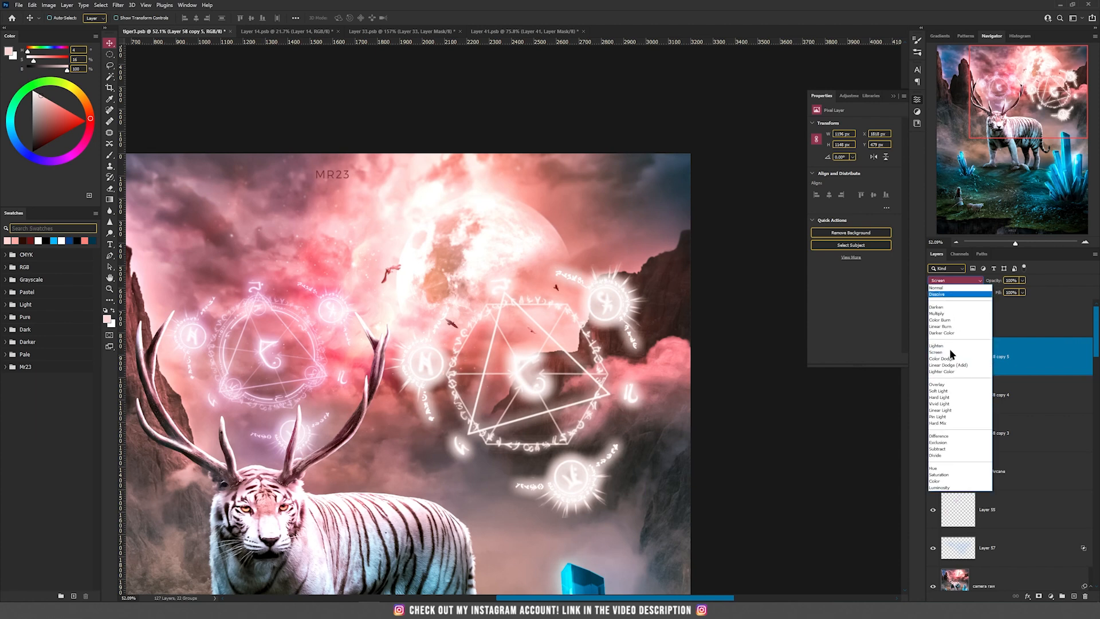
{"action": "left_click", "coordinate": [950, 363]}
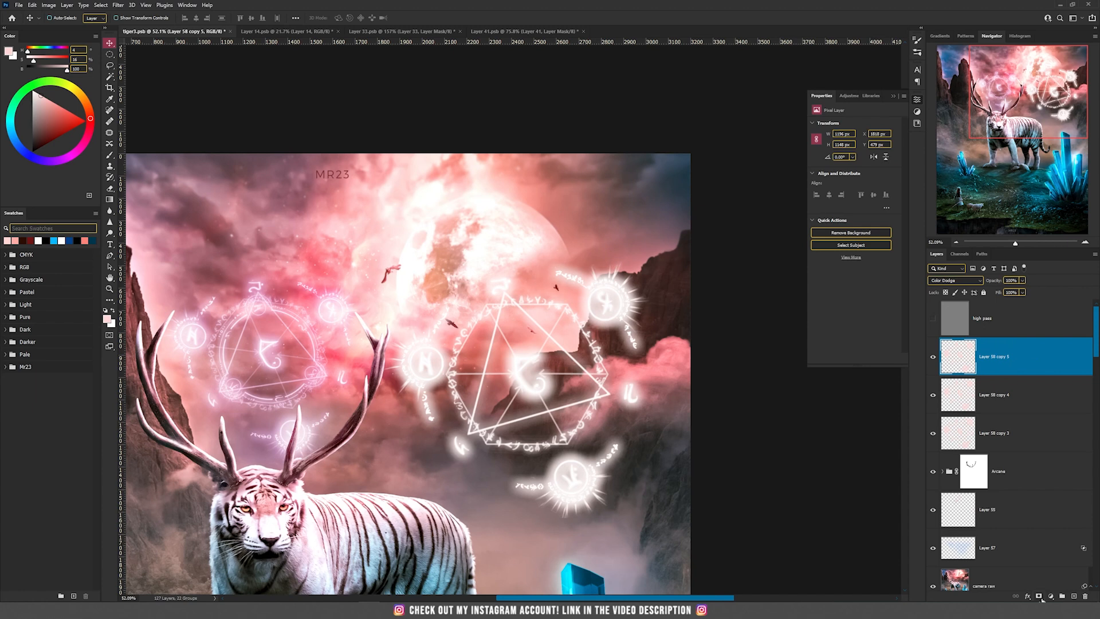
Add black layer masks to the Color Dodge and Screen copies of the rune circle
{"action": "left_click", "coordinate": [1039, 598], "text": "alt"}
{"action": "key", "text": "alt+bracketleft"}
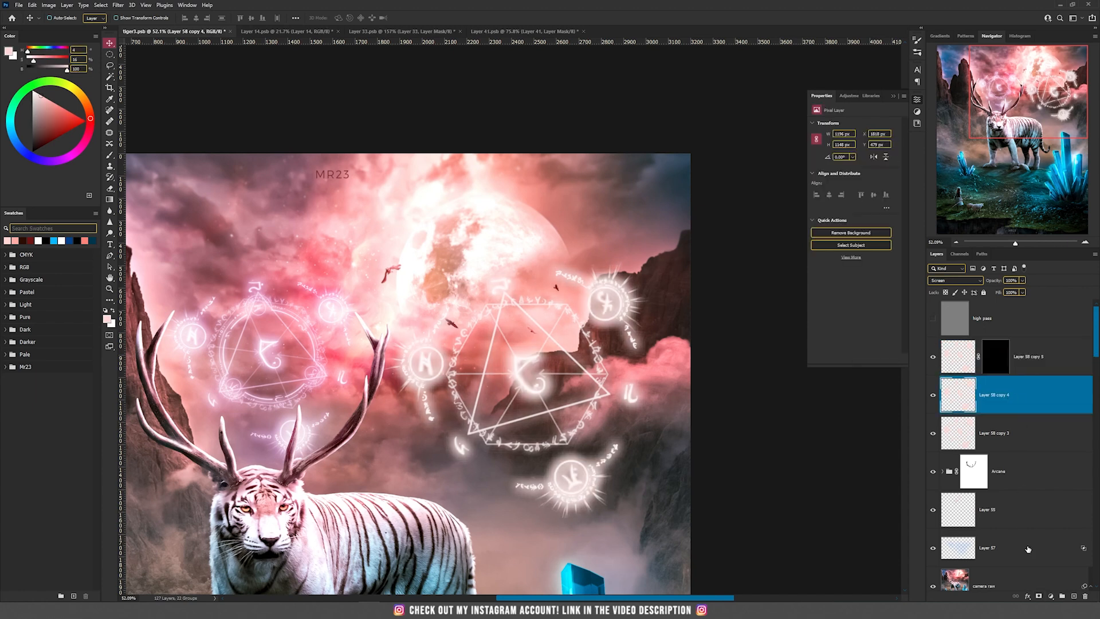
{"action": "left_click", "coordinate": [1040, 596], "text": "alt"}
Prepare a smaller soft round brush with 8% flow for the Screen copy's mask, undoing the test stroke
{"action": "key", "text": "b"}
{"action": "right_click", "coordinate": [476, 318]}
{"action": "left_click", "coordinate": [525, 237]}
{"action": "left_click", "coordinate": [546, 3]}
{"action": "key", "text": "bracketleft"}
{"action": "key", "text": "bracketleft"}
{"action": "key", "text": "bracketleft"}
{"action": "key", "text": "bracketleft"}
{"action": "key", "text": "bracketleft"}
{"action": "key", "text": "bracketleft"}
{"action": "key", "text": "bracketleft"}
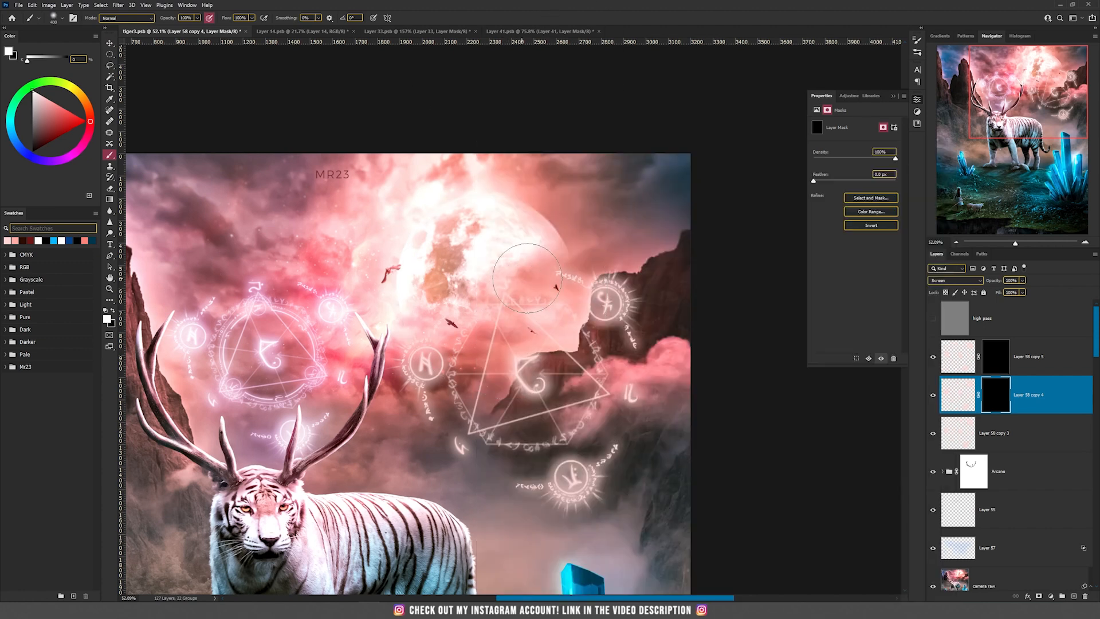
{"action": "left_click_drag", "start_coordinate": [535, 370], "coordinate": [530, 372]}
{"action": "key", "text": "ctrl+z"}
{"action": "left_click", "coordinate": [251, 18]}
{"action": "left_click_drag", "start_coordinate": [250, 29], "coordinate": [216, 29]}
{"action": "left_click", "coordinate": [262, 2]}
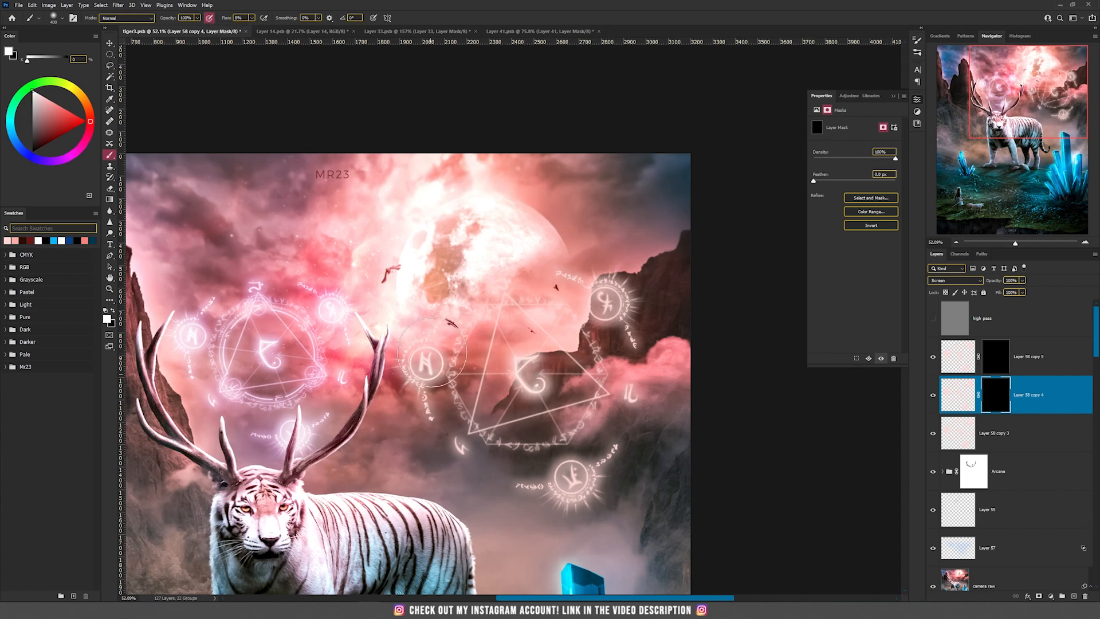
Paint white over the runes on the masks of the Screen copy and the Color Dodge copy to reveal their glow
{"action": "mouse_move", "coordinate": [622, 301]}
{"action": "left_mouse_down"}
{"action": "mouse_move", "coordinate": [608, 300]}
{"action": "mouse_move", "coordinate": [628, 304]}
{"action": "left_mouse_up"}
{"action": "left_click_drag", "start_coordinate": [524, 401], "coordinate": [540, 393]}
{"action": "left_click", "coordinate": [998, 360]}
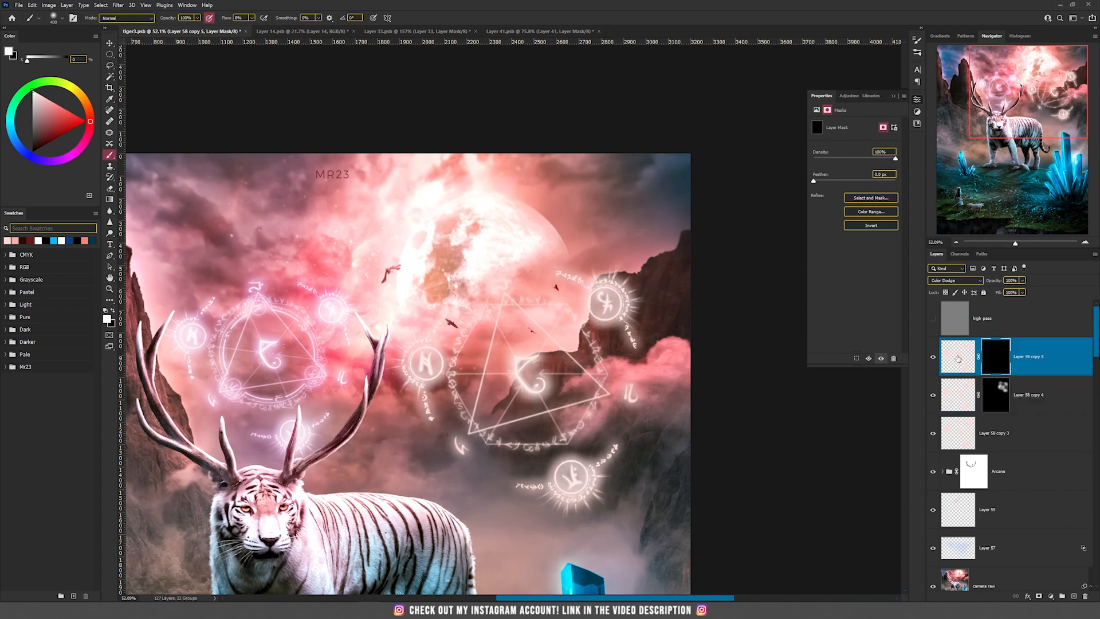
{"action": "mouse_move", "coordinate": [427, 361]}
{"action": "left_mouse_down"}
{"action": "mouse_move", "coordinate": [465, 338]}
{"action": "mouse_move", "coordinate": [618, 499]}
{"action": "mouse_move", "coordinate": [577, 483]}
{"action": "left_mouse_up"}
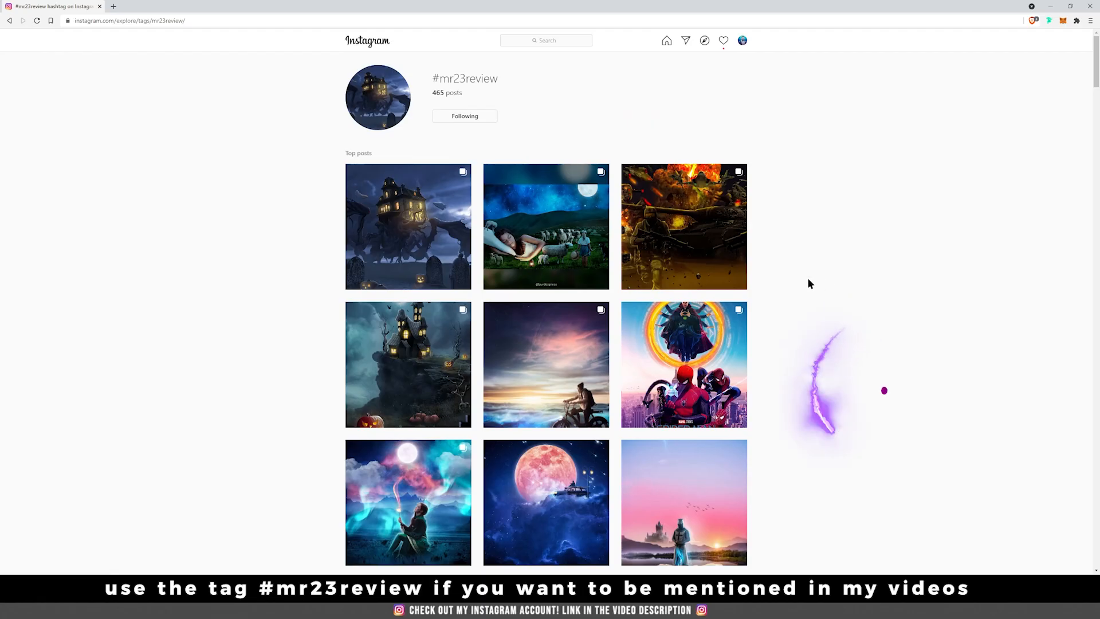
Switch to Instagram in the browser and examine the top and most recent posts under the #mr23review hashtag
{"action": "scroll", "coordinate": [808, 280], "scroll_direction": "down", "scroll_amount": 3}
{"action": "scroll", "coordinate": [808, 281], "scroll_direction": "down", "scroll_amount": 3}
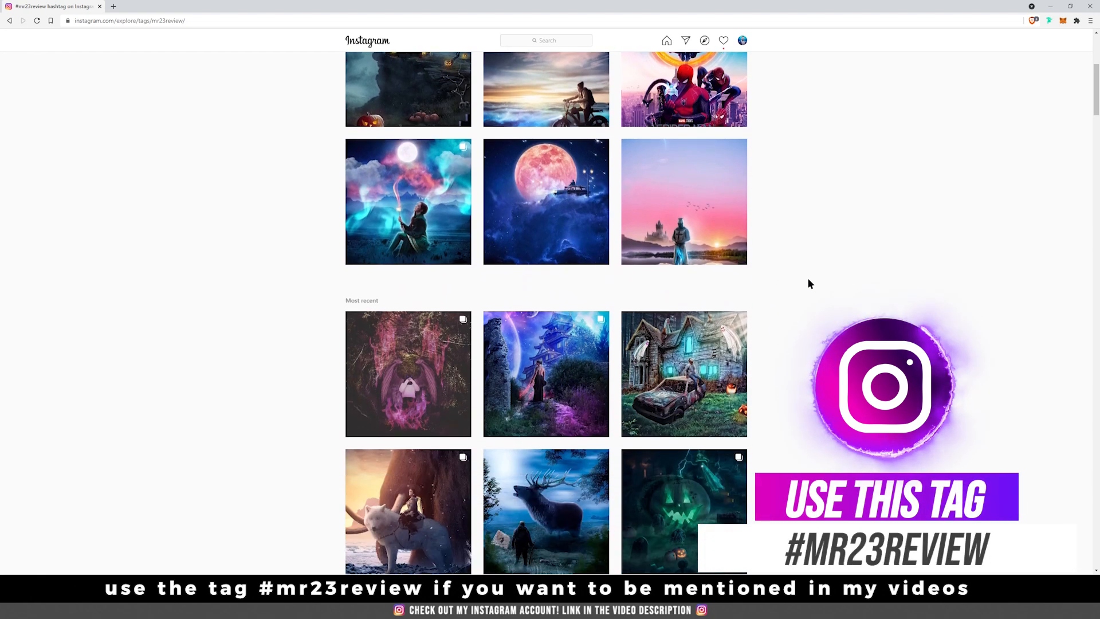
{"action": "scroll", "coordinate": [810, 286], "scroll_direction": "down", "scroll_amount": 3}
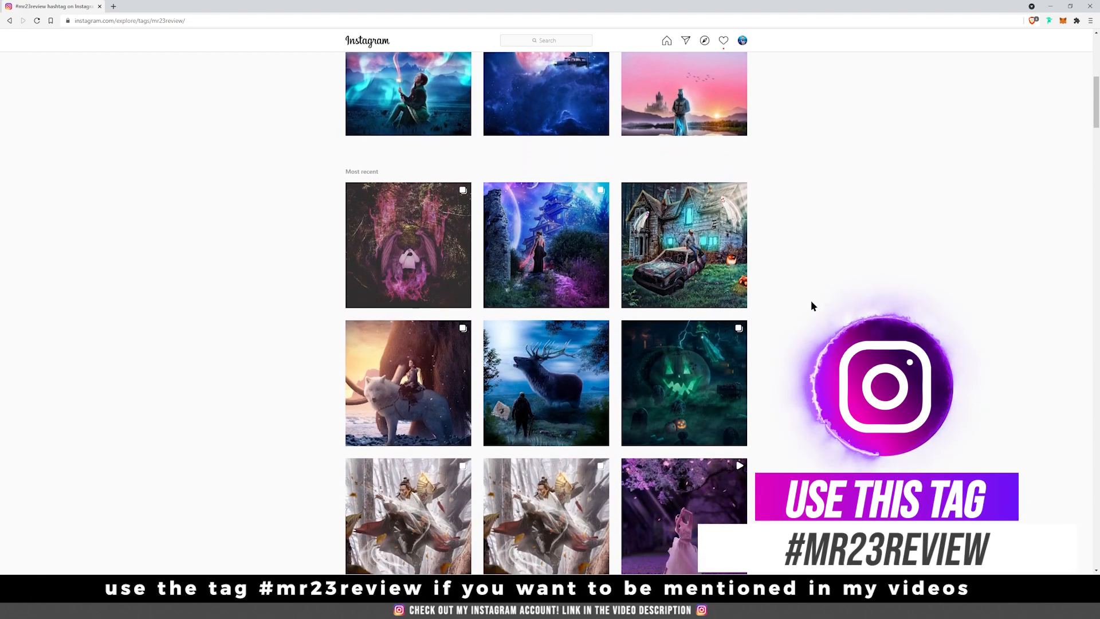
{"action": "scroll", "coordinate": [810, 300], "scroll_direction": "down", "scroll_amount": 2}
{"action": "scroll", "coordinate": [810, 300], "scroll_direction": "up", "scroll_amount": 1}
{"action": "scroll", "coordinate": [826, 364], "scroll_direction": "up", "scroll_amount": 1}
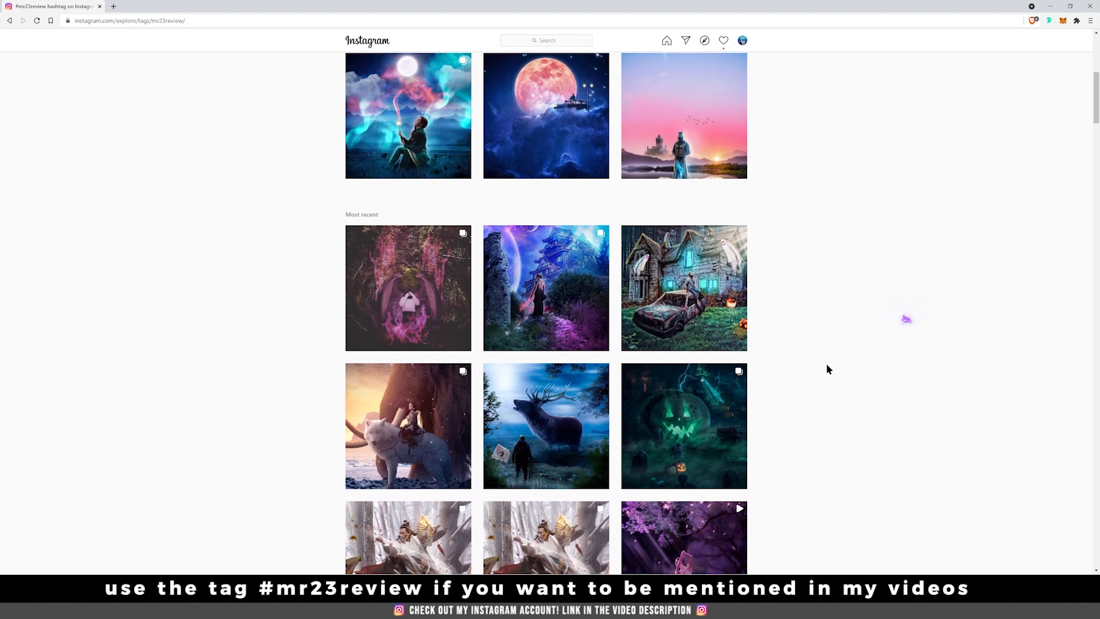
{"action": "scroll", "coordinate": [826, 364], "scroll_direction": "down", "scroll_amount": 2}
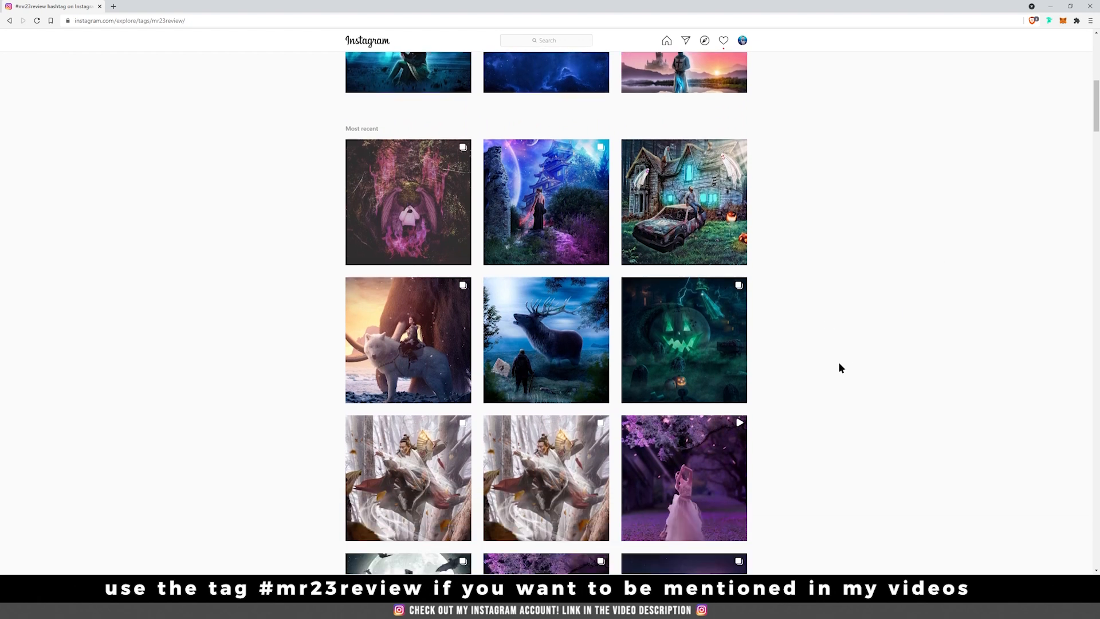
{"action": "scroll", "coordinate": [861, 419], "scroll_direction": "down", "scroll_amount": 10}
{"action": "scroll", "coordinate": [862, 421], "scroll_direction": "up", "scroll_amount": 2}
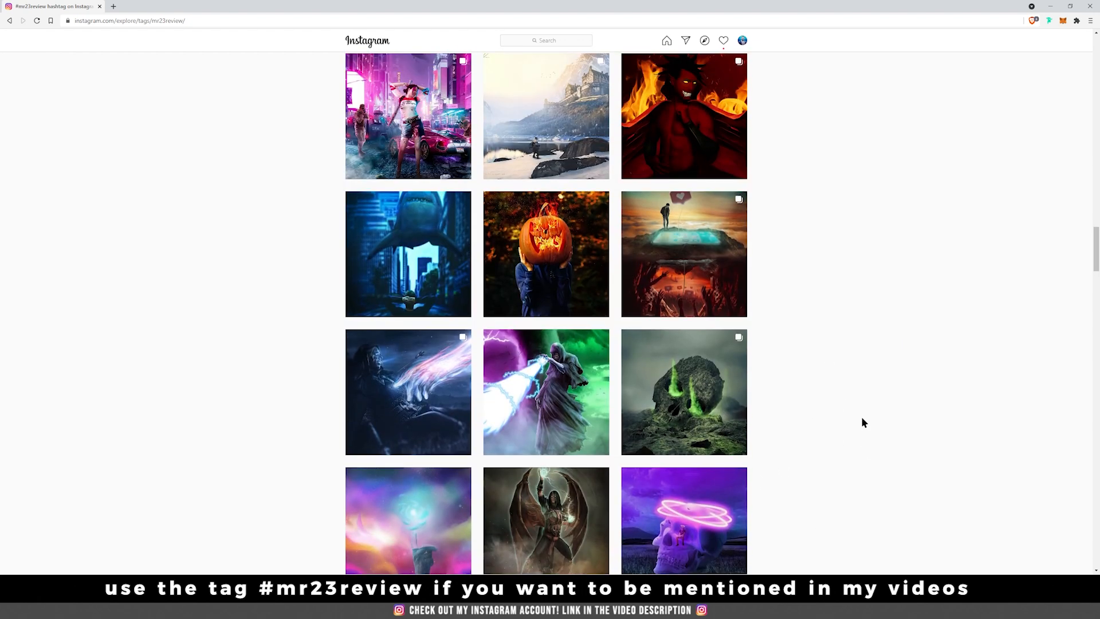
{"action": "scroll", "coordinate": [864, 422], "scroll_direction": "up", "scroll_amount": 2}
{"action": "scroll", "coordinate": [864, 423], "scroll_direction": "up", "scroll_amount": 8}
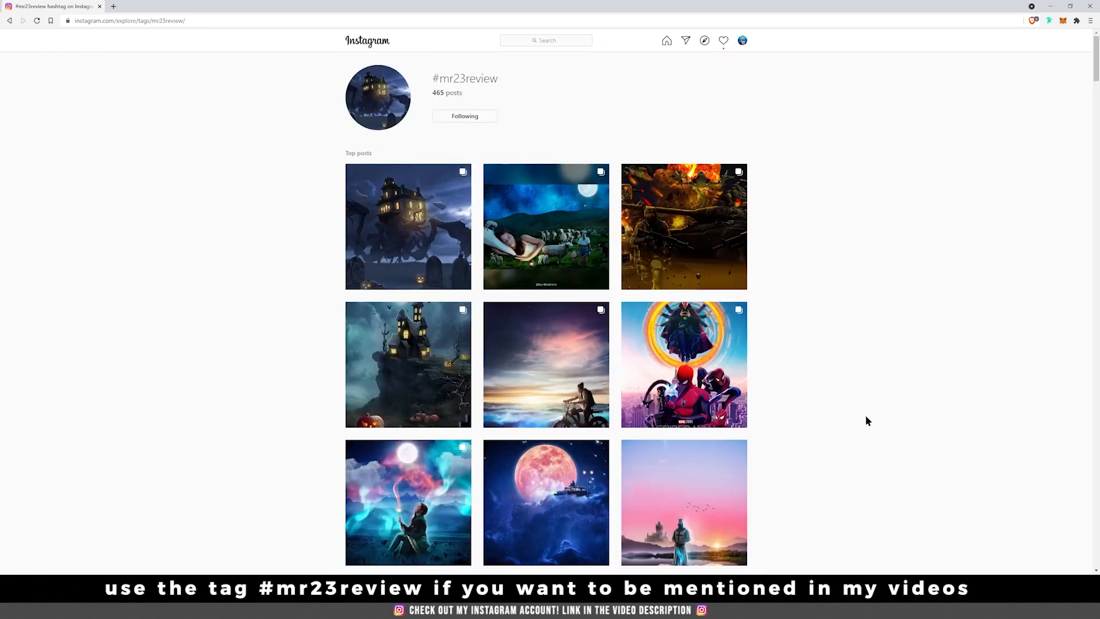
{"action": "scroll", "coordinate": [865, 414], "scroll_direction": "down", "scroll_amount": 10}
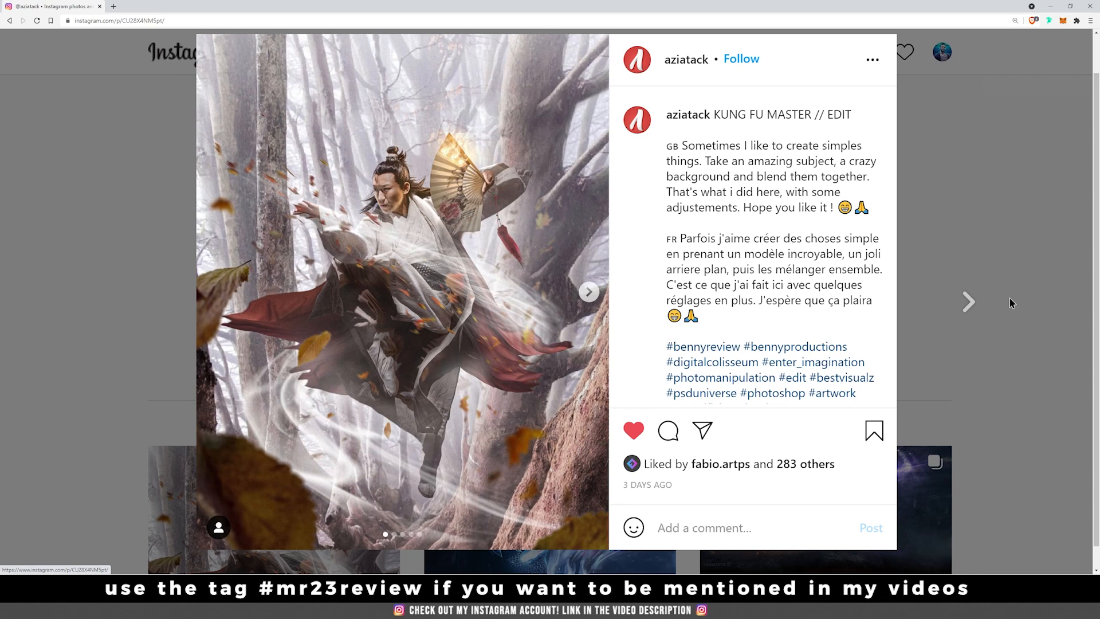
Look through all the images of the KUNG FU MASTER // EDIT post, from the source photo to the final composite
{"action": "left_click", "coordinate": [587, 292]}
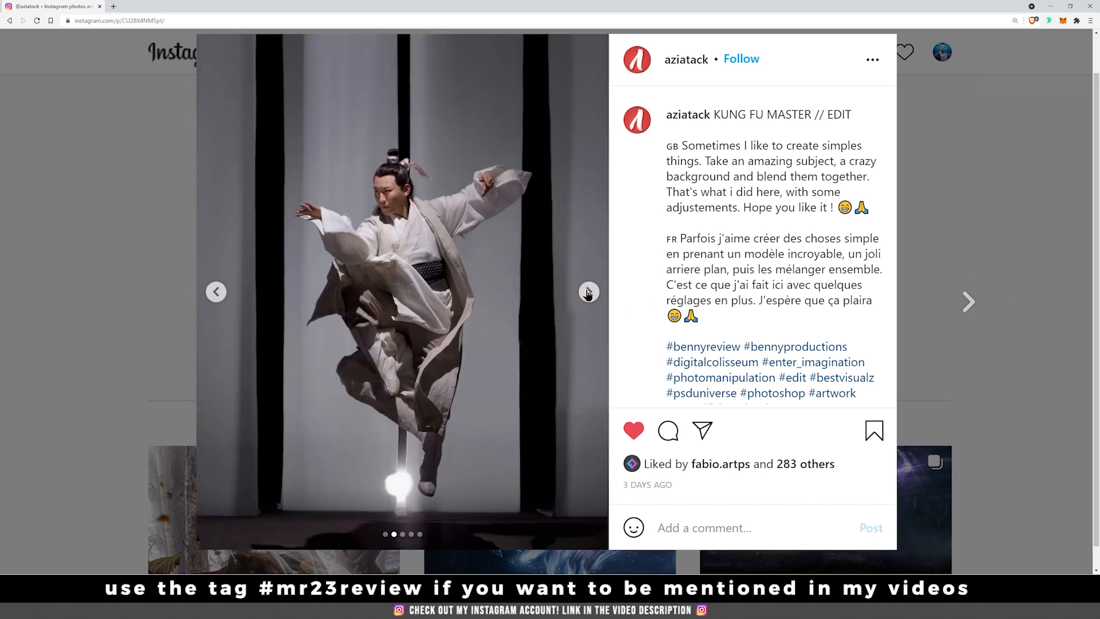
{"action": "left_click", "coordinate": [587, 292]}
{"action": "left_click", "coordinate": [588, 292]}
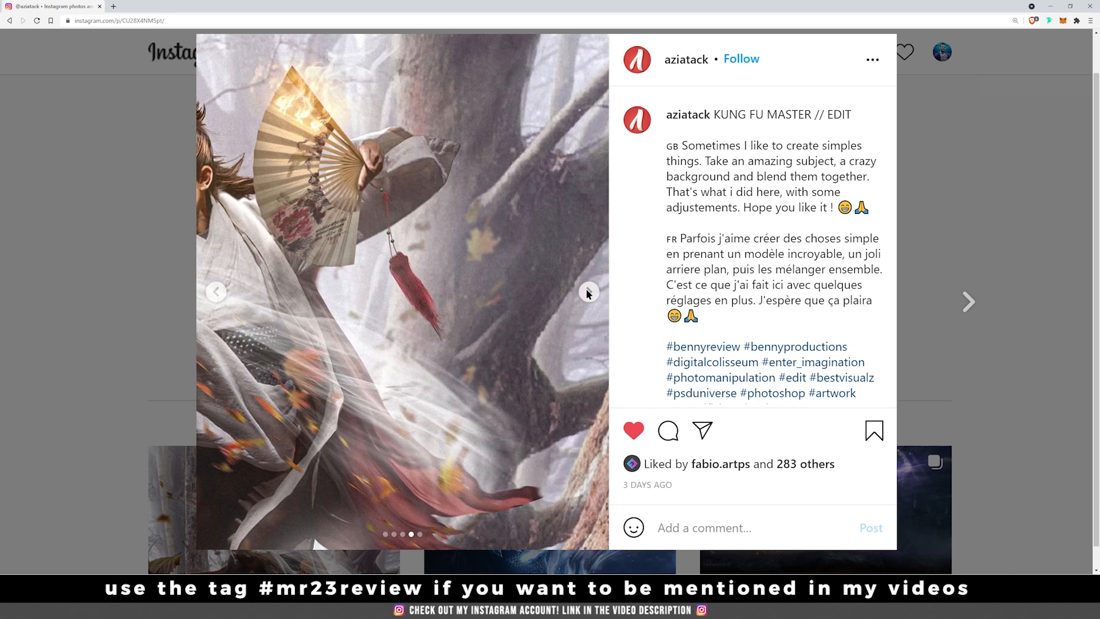
{"action": "left_click", "coordinate": [587, 292]}
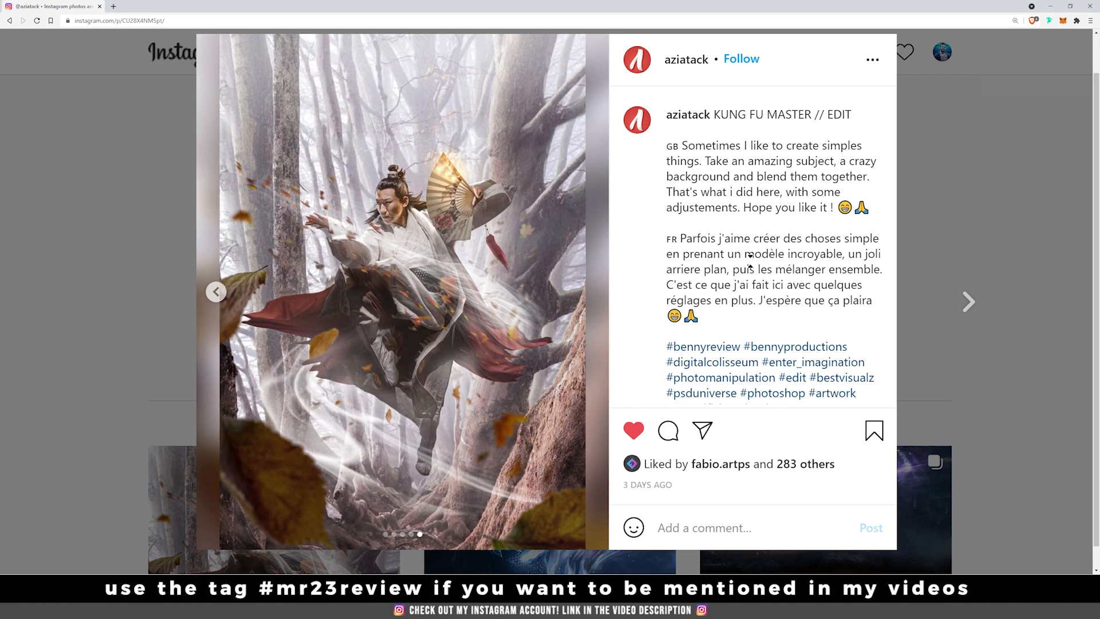
Close the post and examine the artworks in the artist's profile grid, ending at the profile header
{"action": "left_click", "coordinate": [934, 339]}
{"action": "scroll", "coordinate": [911, 381], "scroll_direction": "down", "scroll_amount": 7}
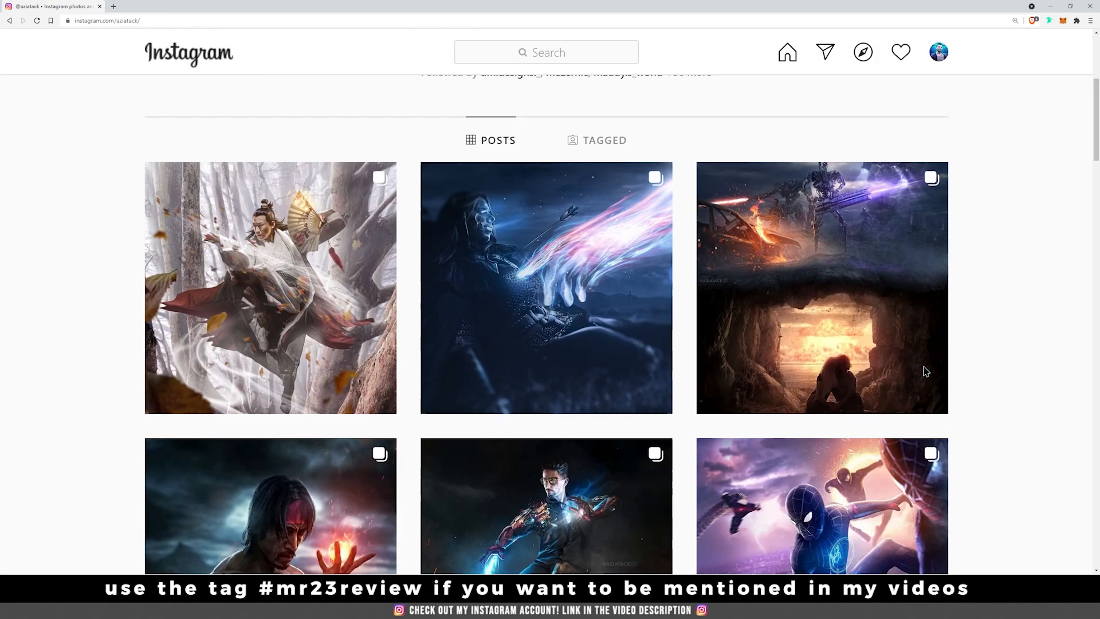
{"action": "scroll", "coordinate": [925, 373], "scroll_direction": "down", "scroll_amount": 5}
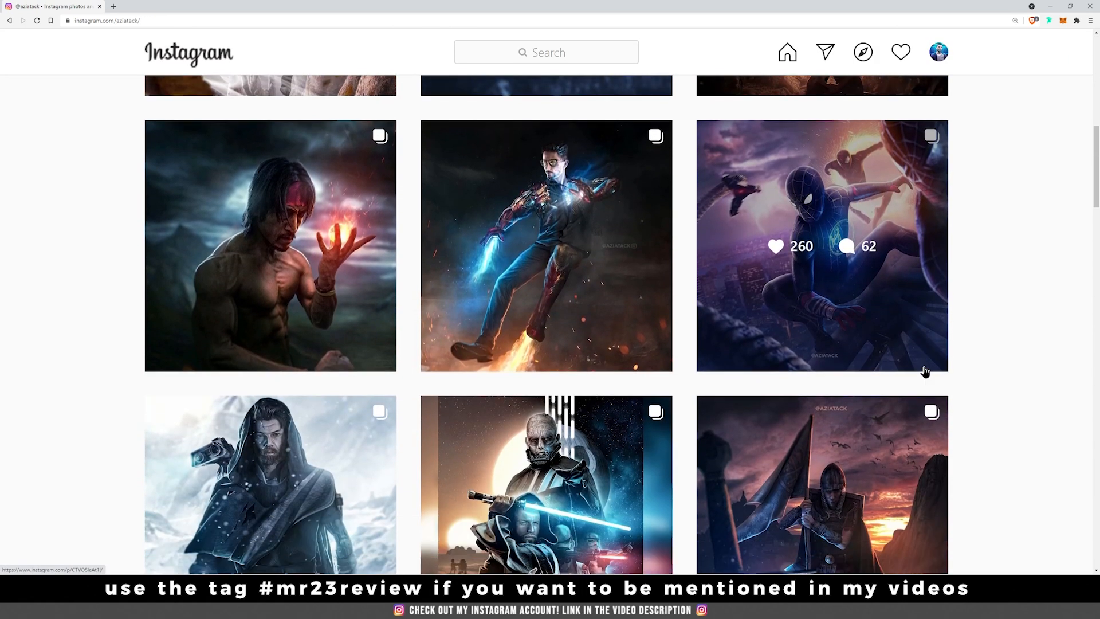
{"action": "scroll", "coordinate": [924, 372], "scroll_direction": "up", "scroll_amount": 10}
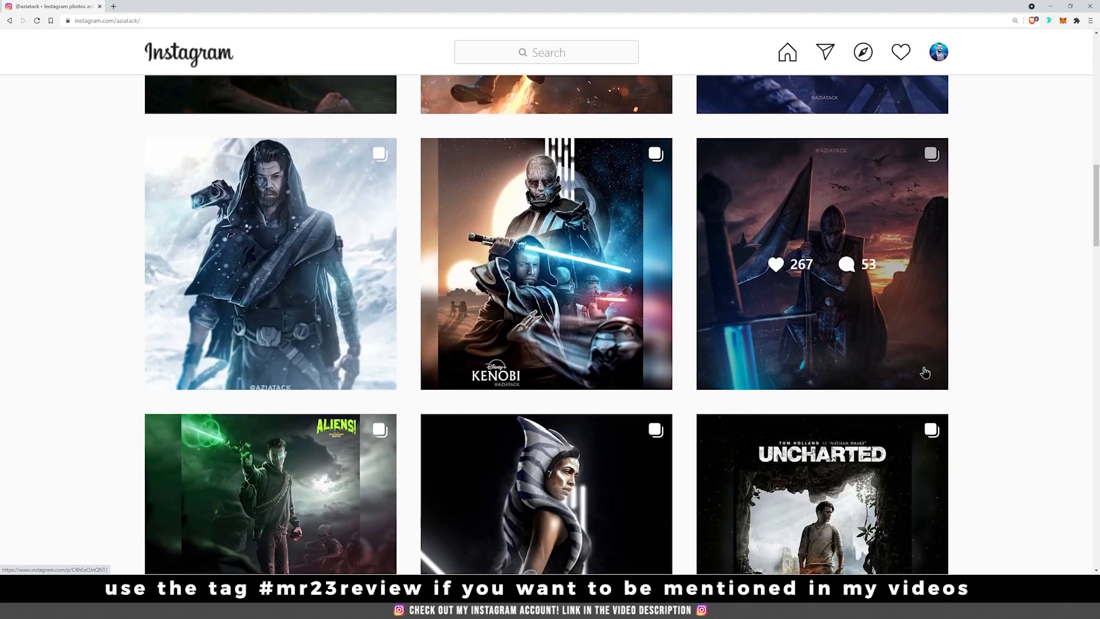
{"action": "scroll", "coordinate": [590, 202], "scroll_direction": "up", "scroll_amount": 3}
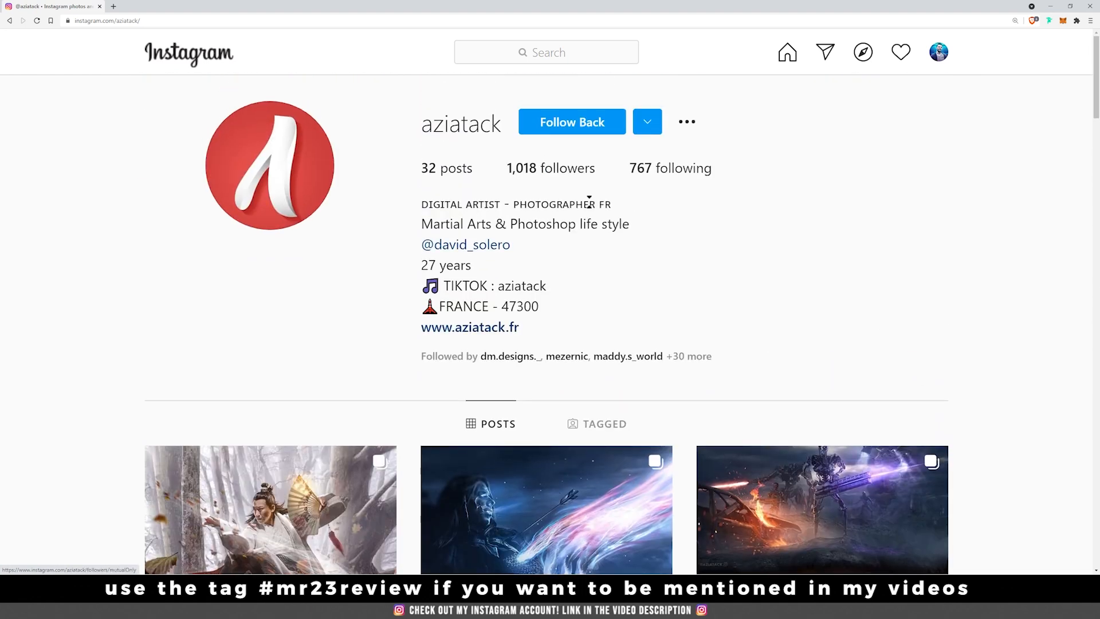